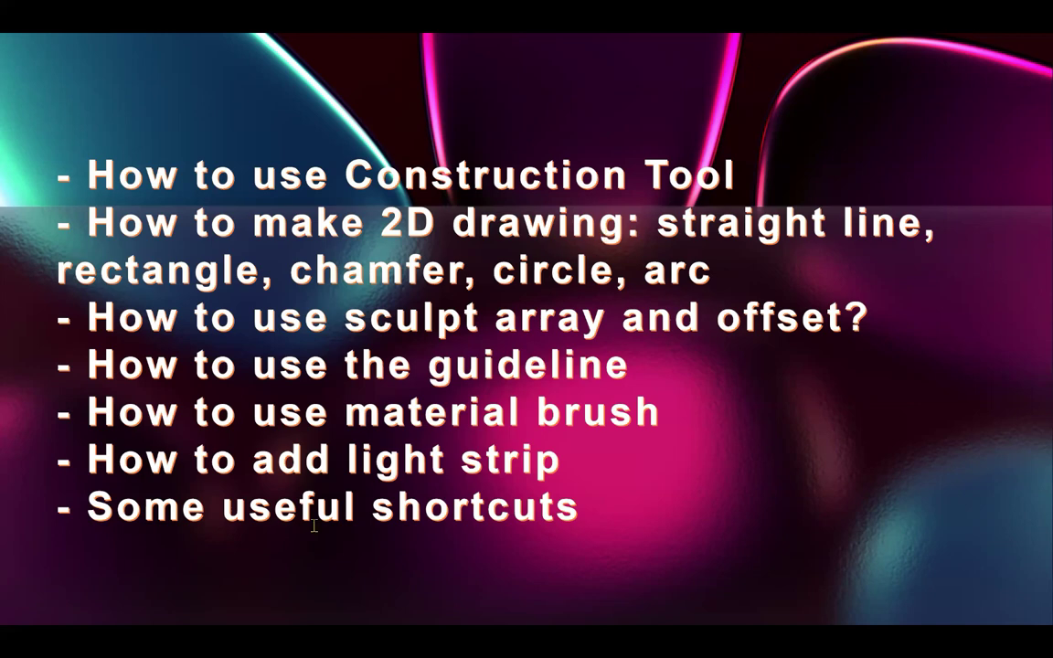
pyautogui.press('Escape')
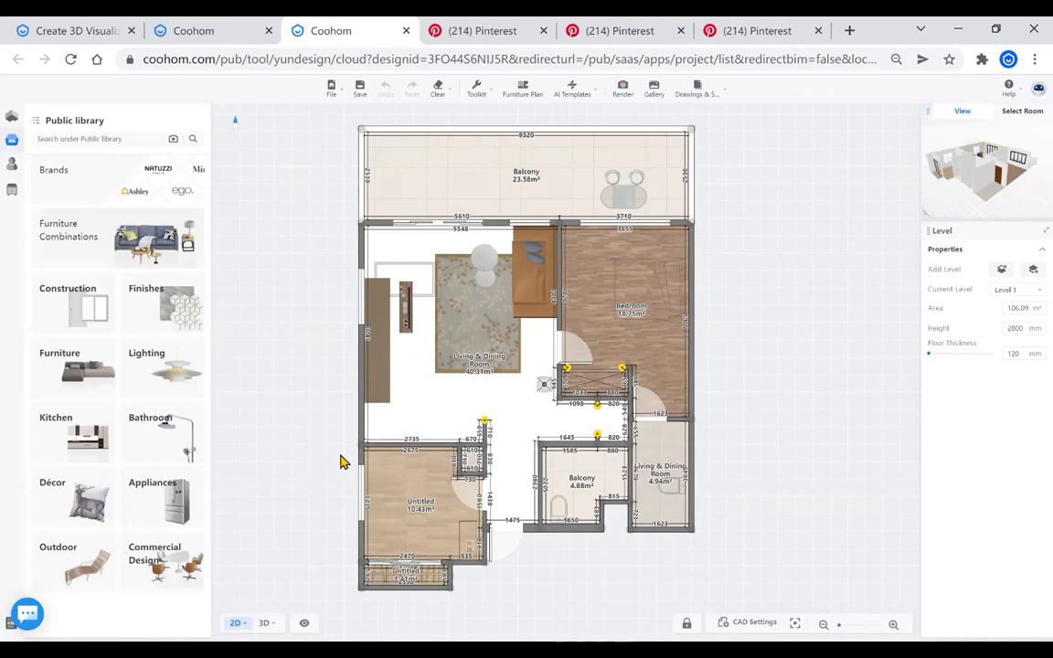
# Show the apartment floor plan in 3D and view Level 1 from the balcony and staircase side
pyautogui.click(264, 623)
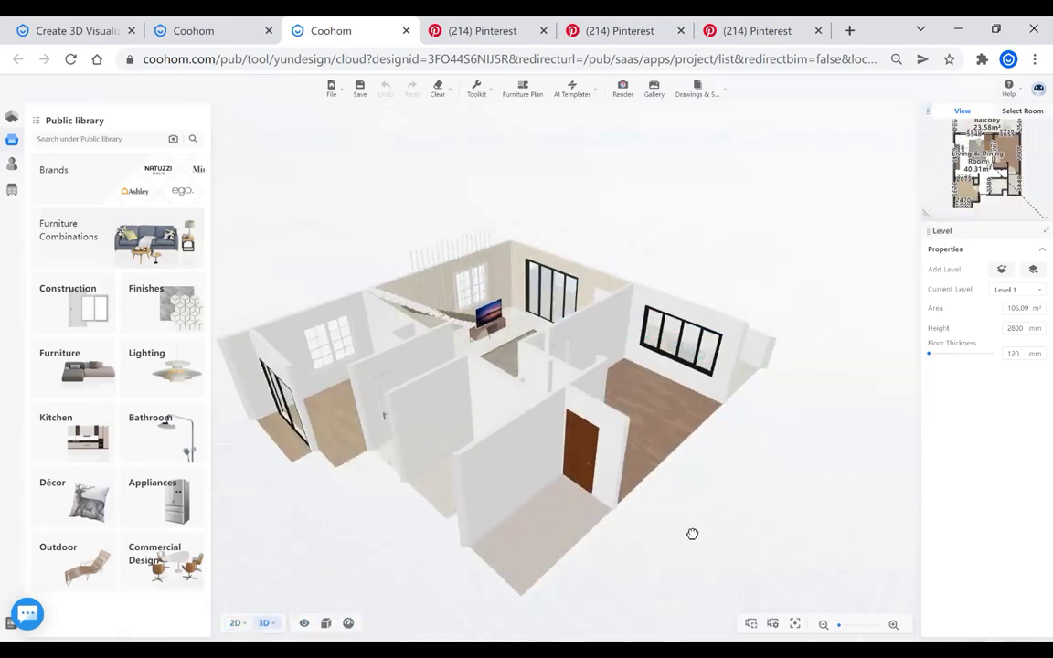
pyautogui.moveTo(692, 534); pyautogui.dragTo(610, 345)
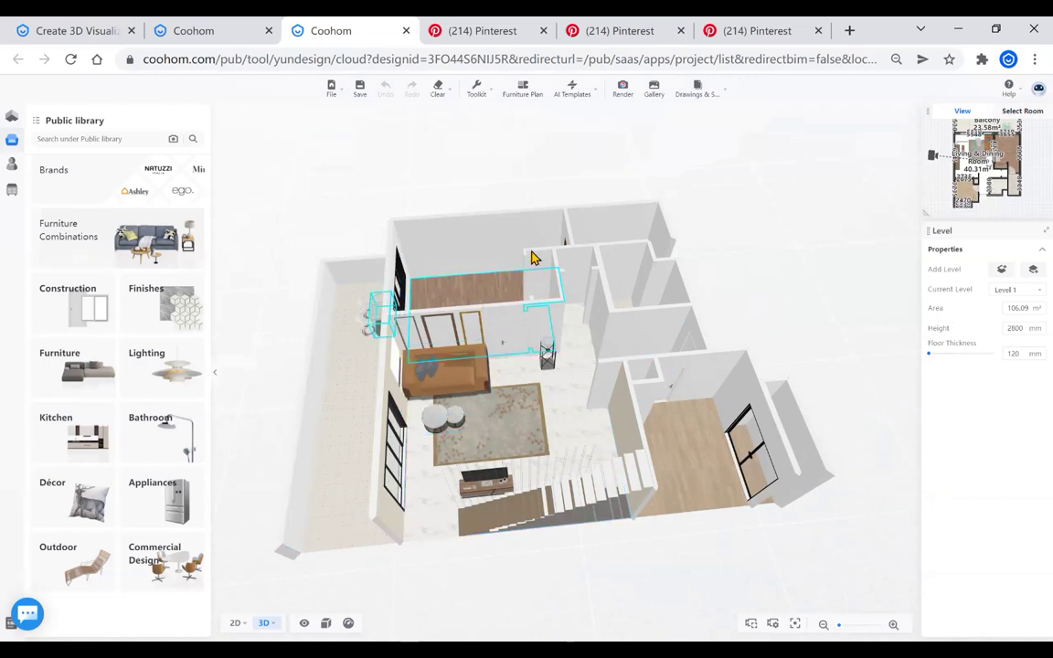
pyautogui.moveTo(337, 409); pyautogui.dragTo(1002, 288)
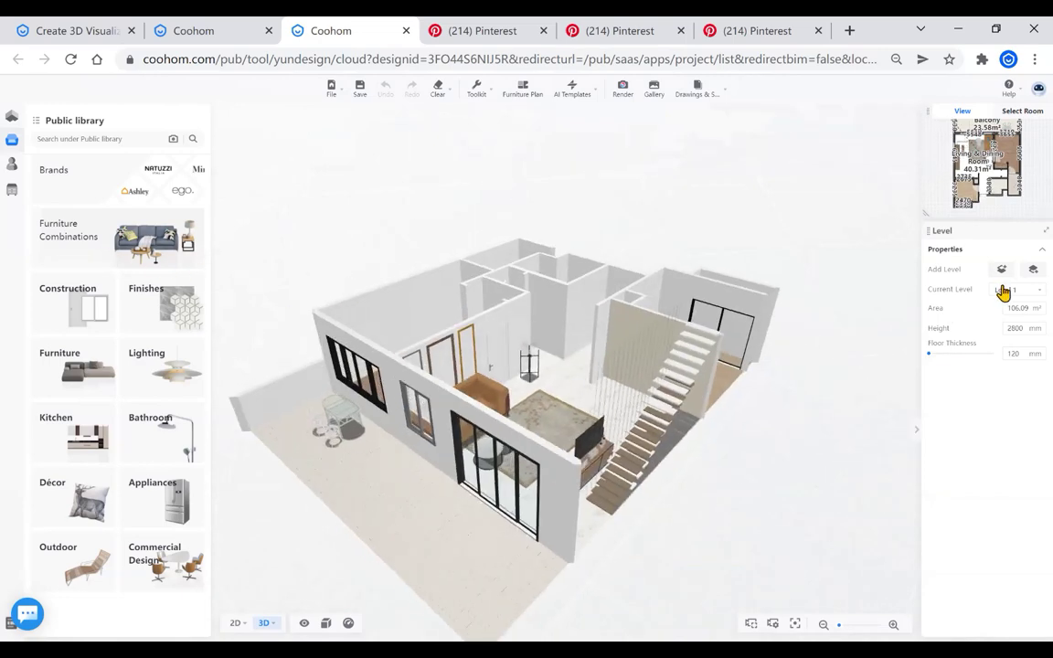
# Set the current level to Level 2 and inspect its room layout from above
pyautogui.click(1003, 290)
pyautogui.click(971, 330)
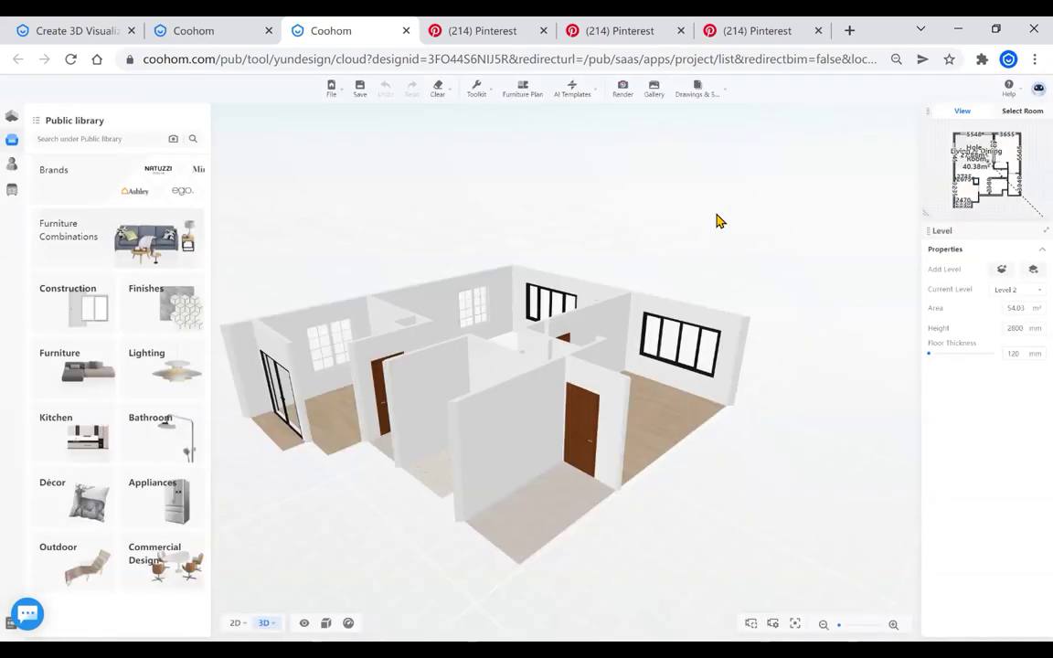
pyautogui.moveTo(718, 221); pyautogui.dragTo(687, 267)
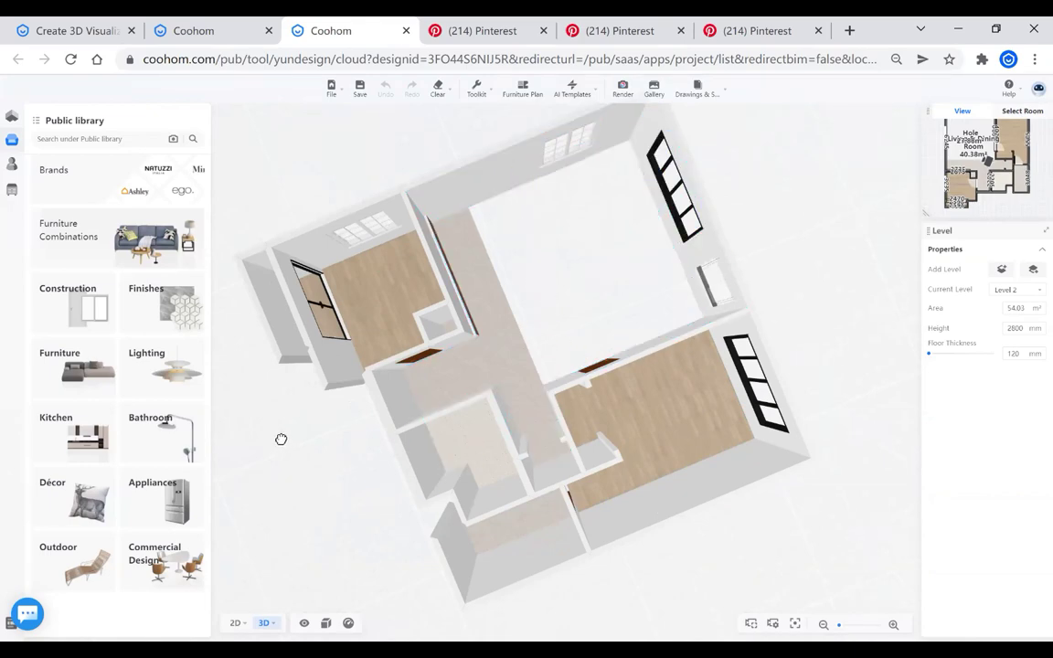
pyautogui.moveTo(282, 437); pyautogui.dragTo(368, 441)
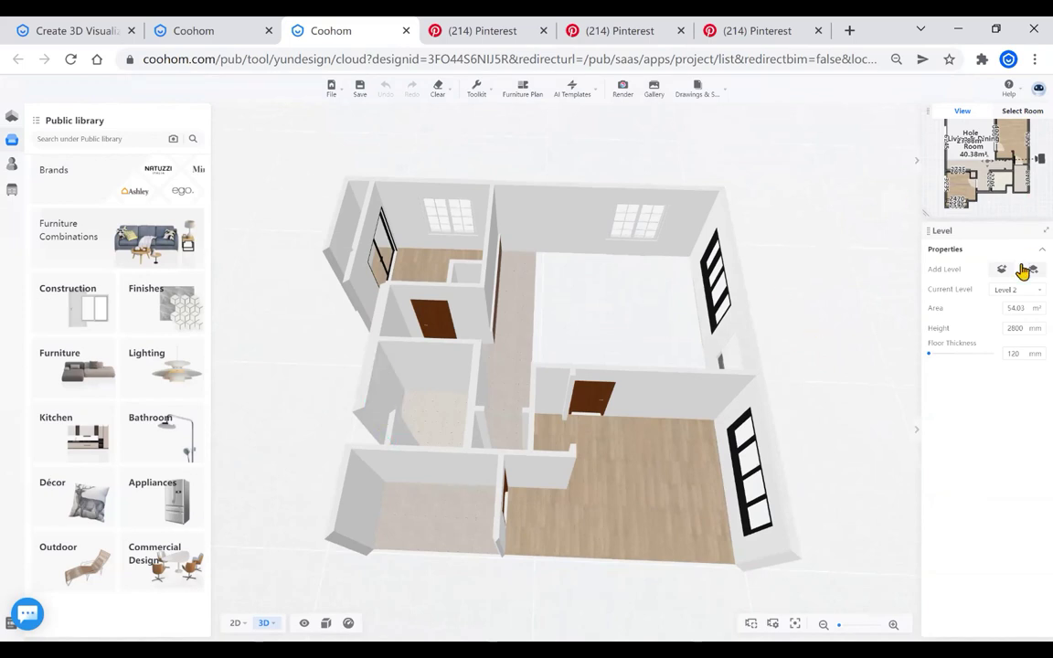
# Set the current level back to Level 1 and view the living room with the sofa and staircase
pyautogui.click(1013, 290)
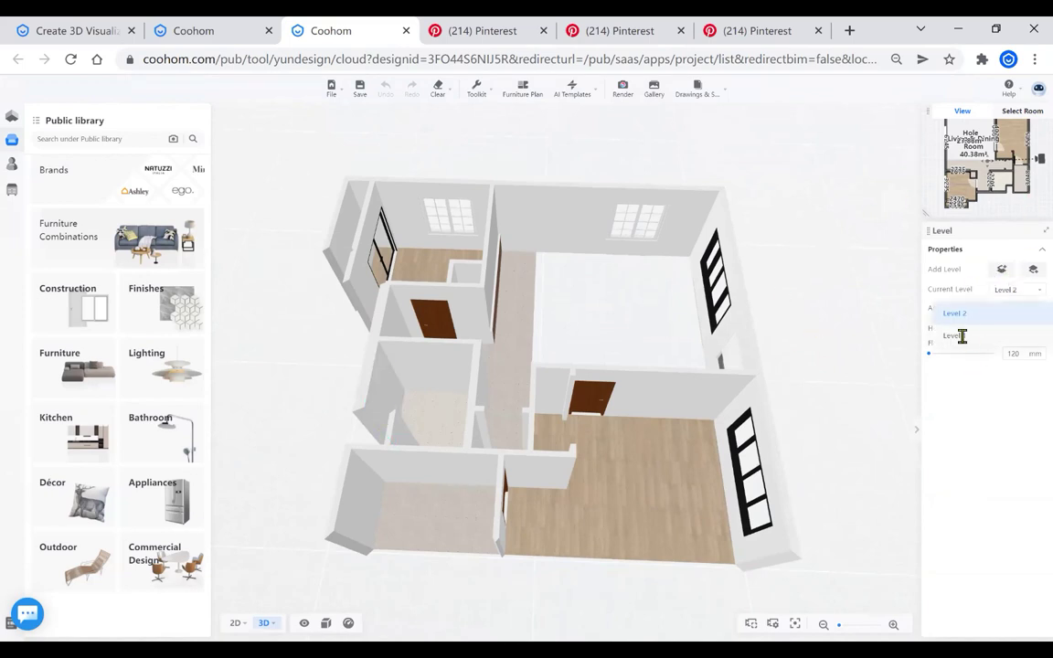
pyautogui.click(955, 335)
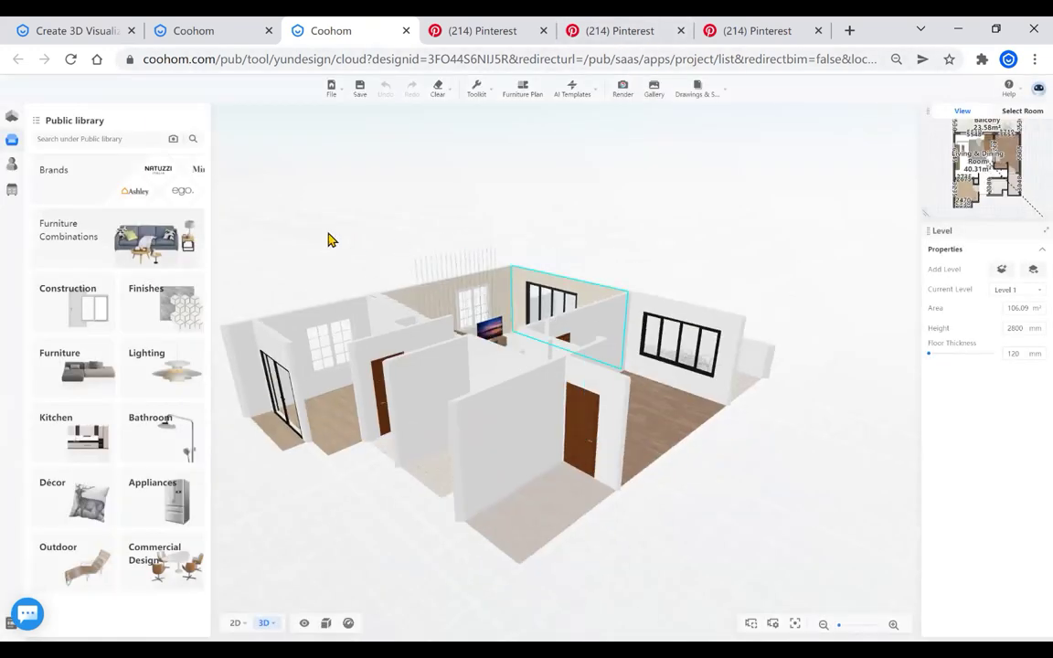
pyautogui.moveTo(331, 239); pyautogui.dragTo(512, 201)
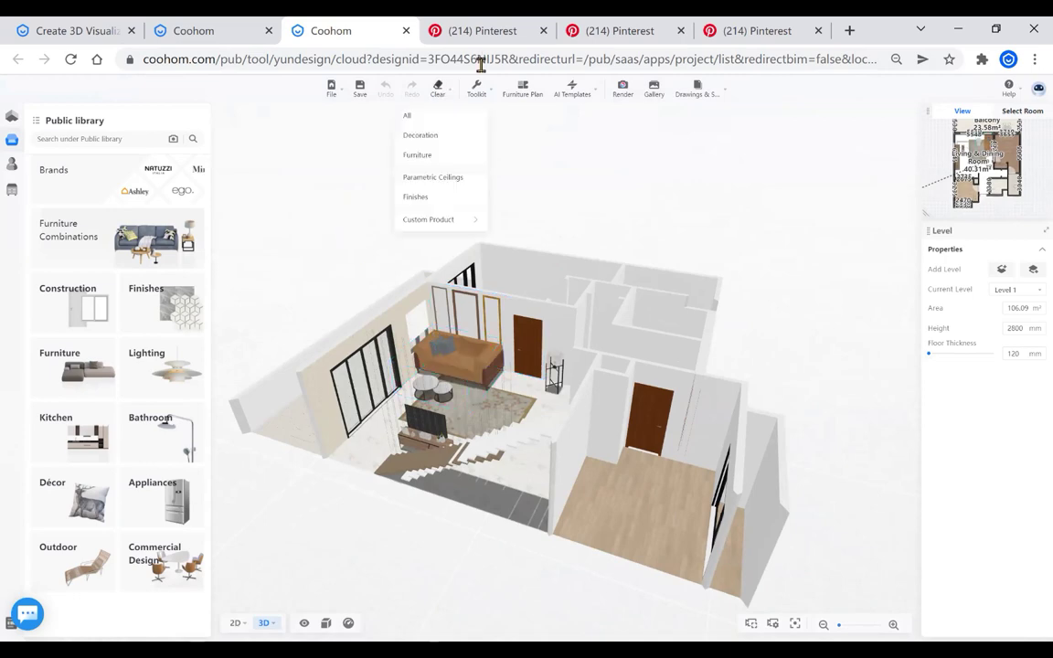
# Switch to Pinterest, browse the "sofa wall" ideas and open the Eva Forest Green Velvet Sofa pin to examine its wall molding
pyautogui.click(481, 32)
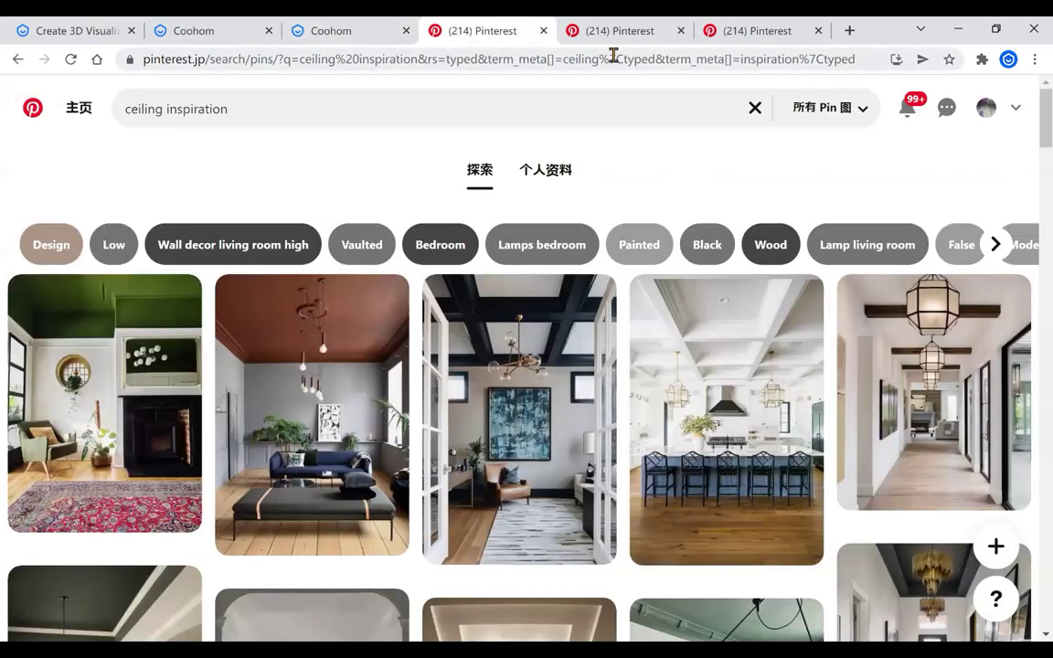
pyautogui.click(647, 38)
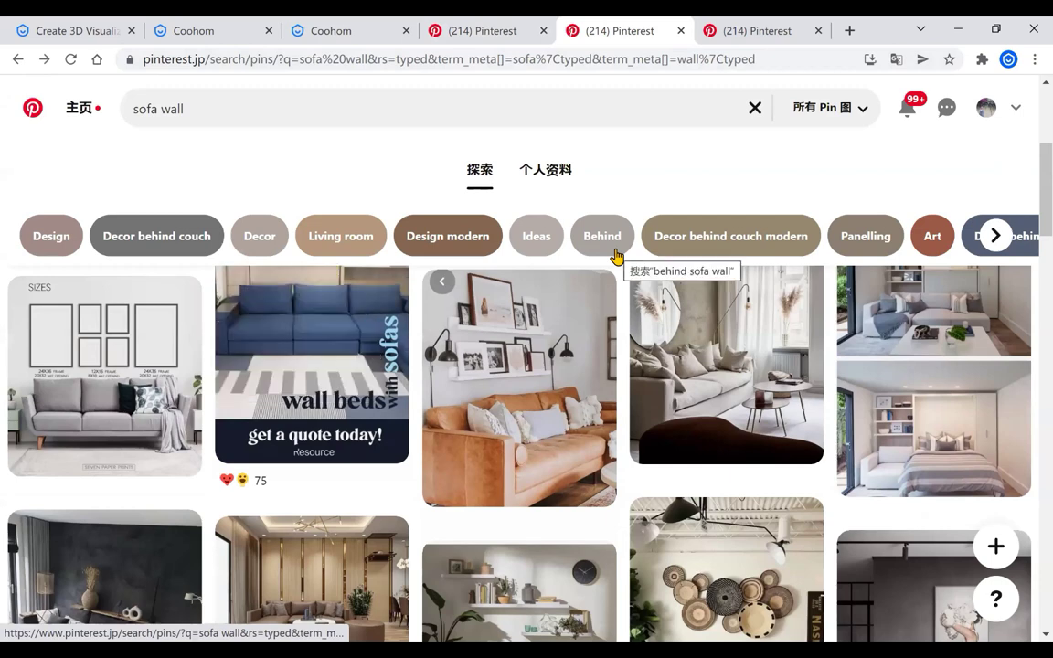
pyautogui.scroll(-2, 616, 257)
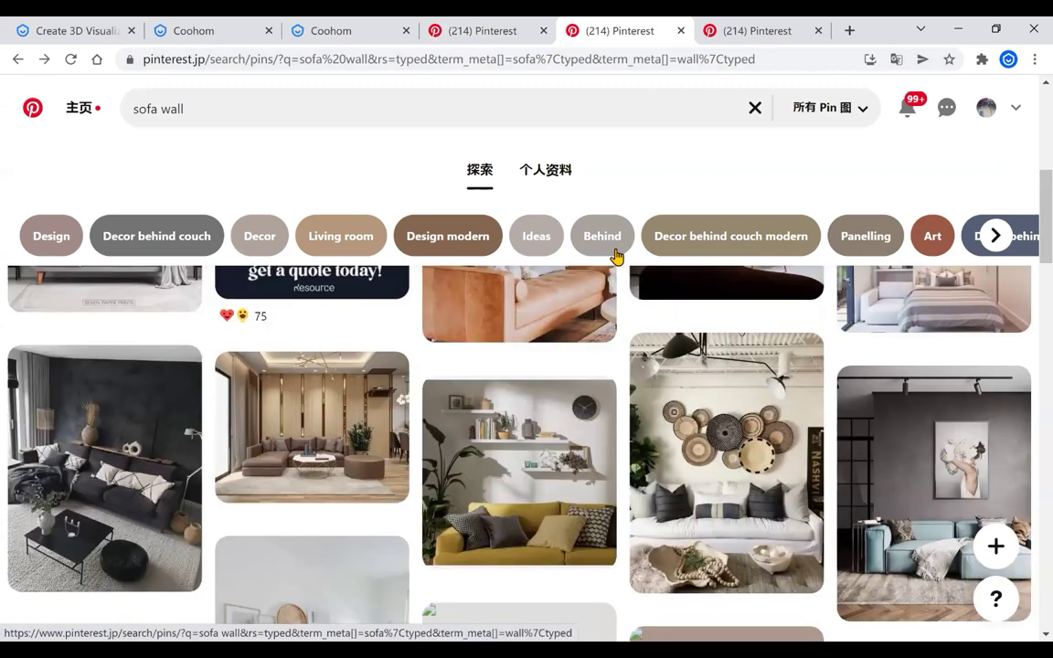
pyautogui.scroll(-1, 616, 257)
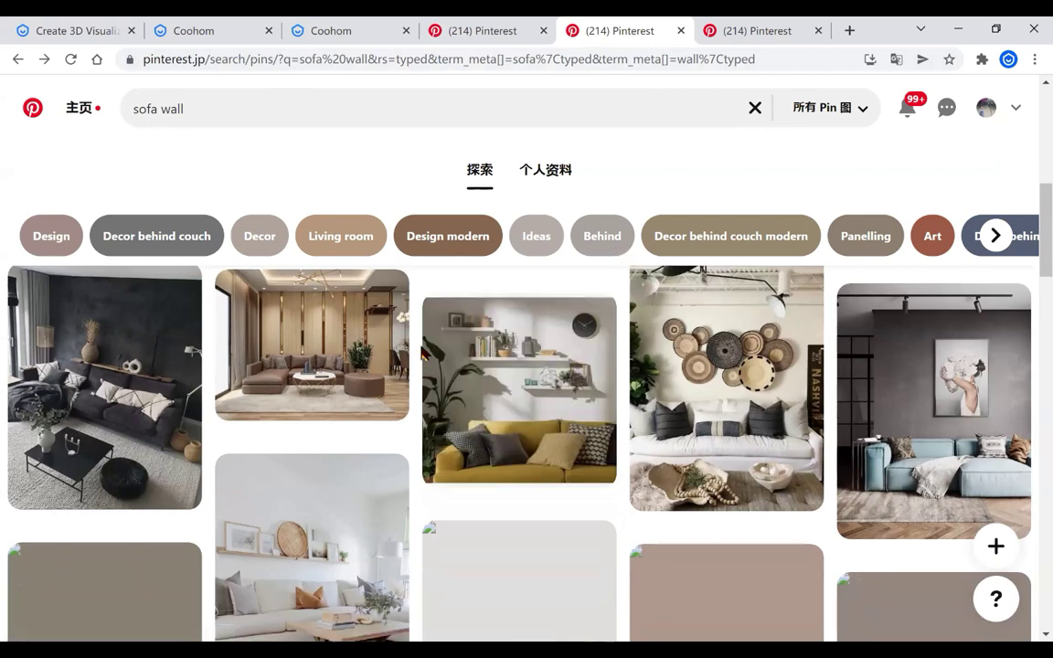
pyautogui.scroll(-2, 422, 356)
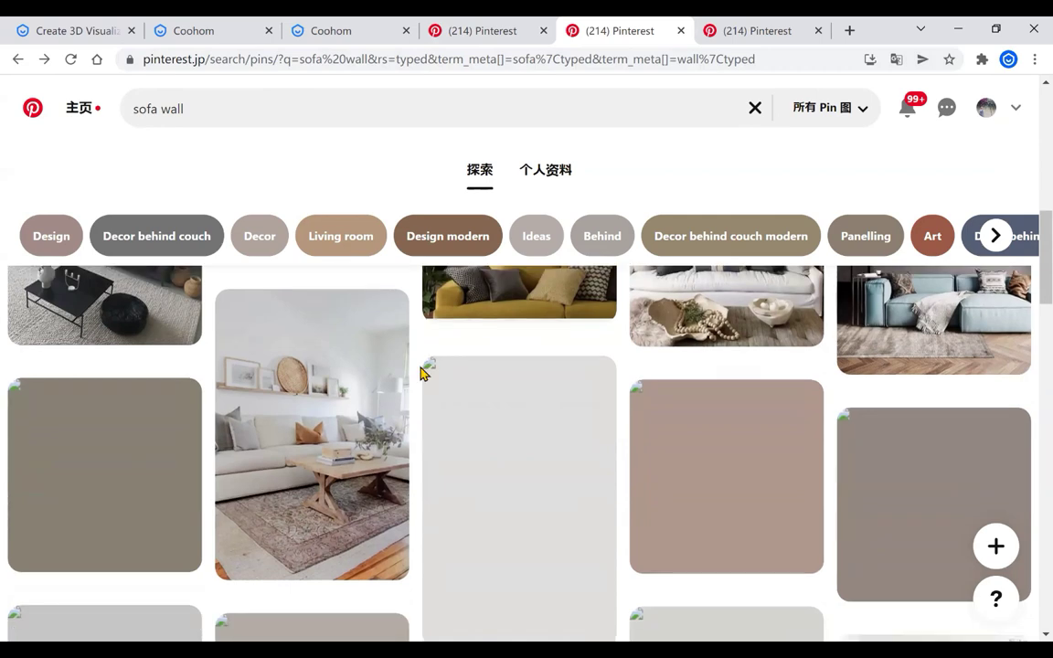
pyautogui.scroll(3, 421, 366)
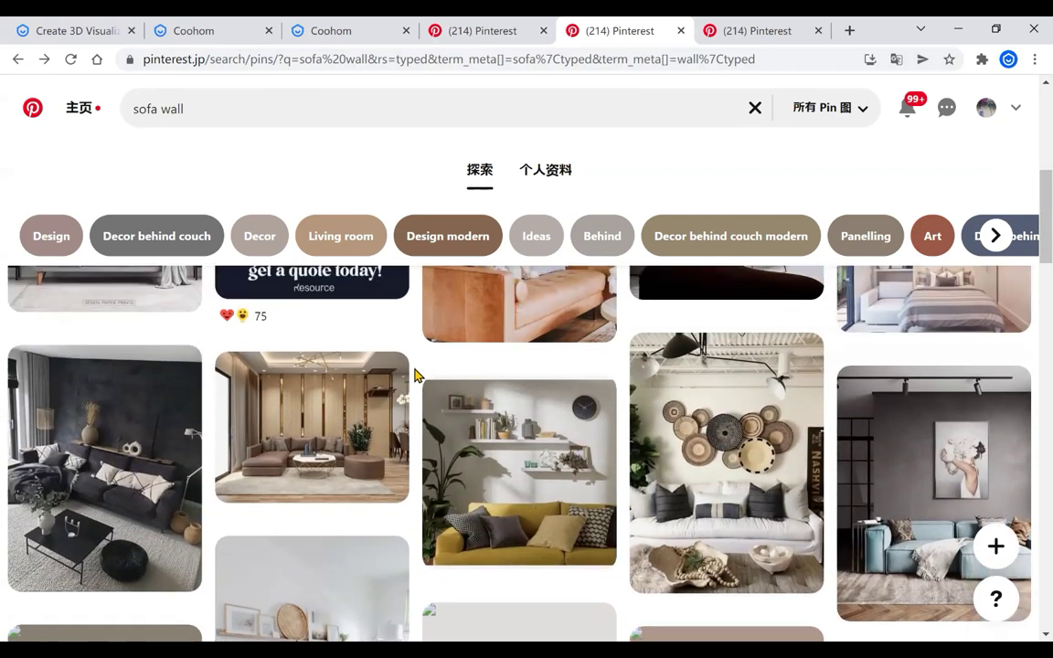
pyautogui.scroll(-2, 416, 375)
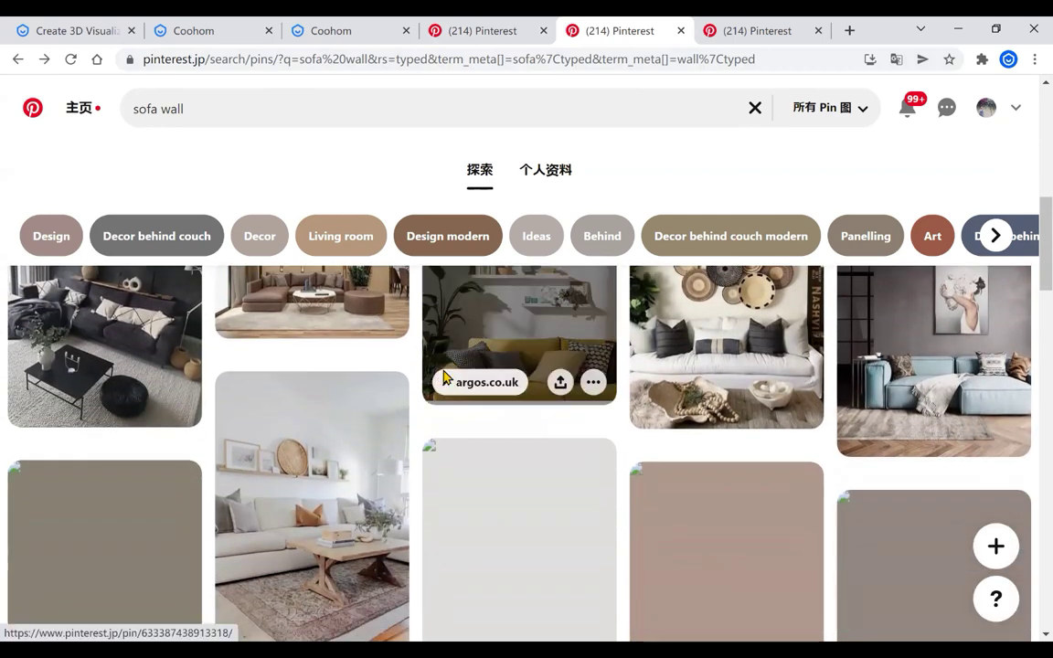
pyautogui.scroll(1, 444, 377)
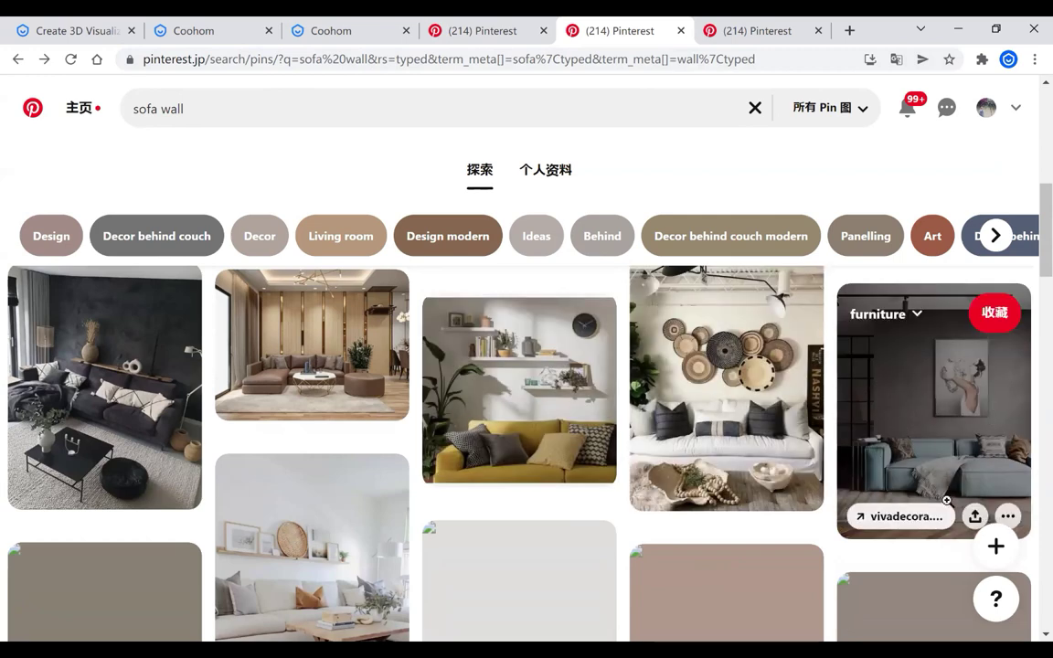
pyautogui.scroll(-1, 332, 515)
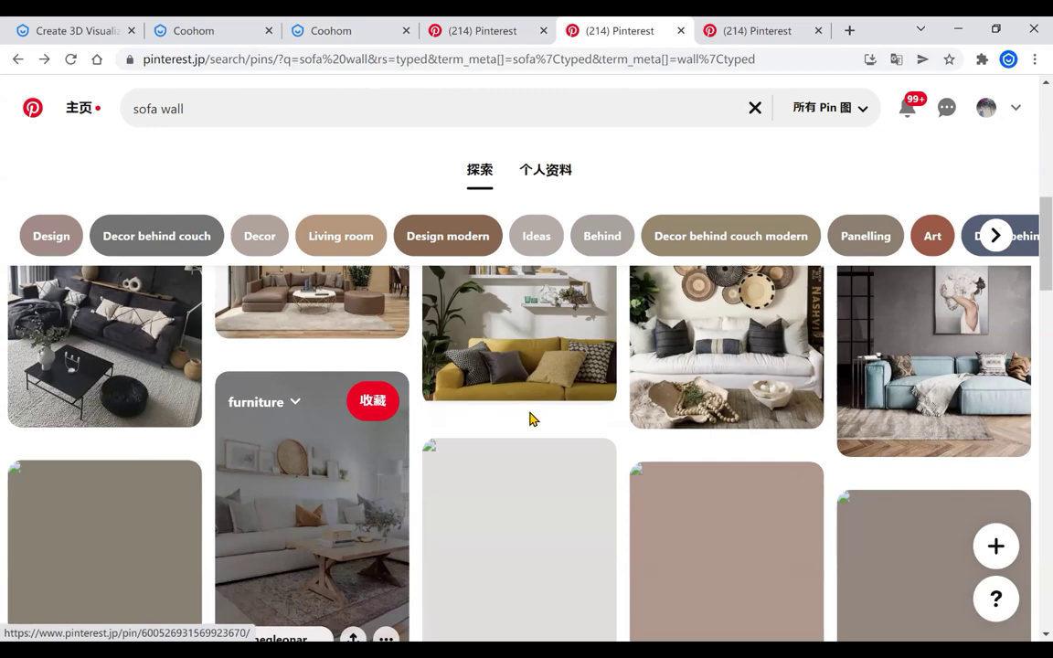
pyautogui.scroll(-2, 622, 446)
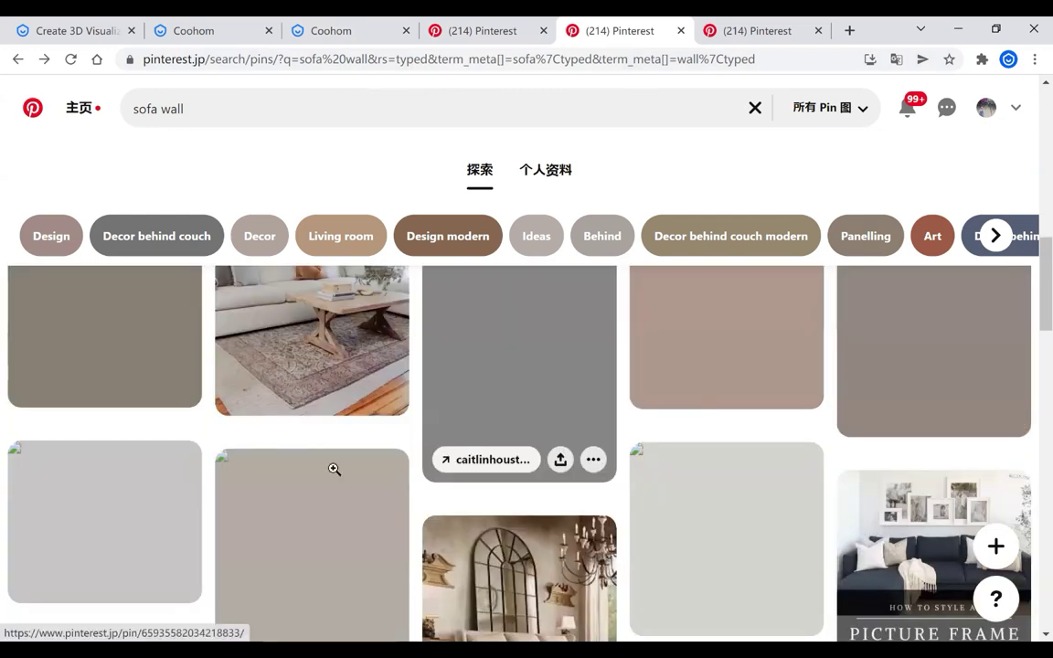
pyautogui.scroll(5, 335, 469)
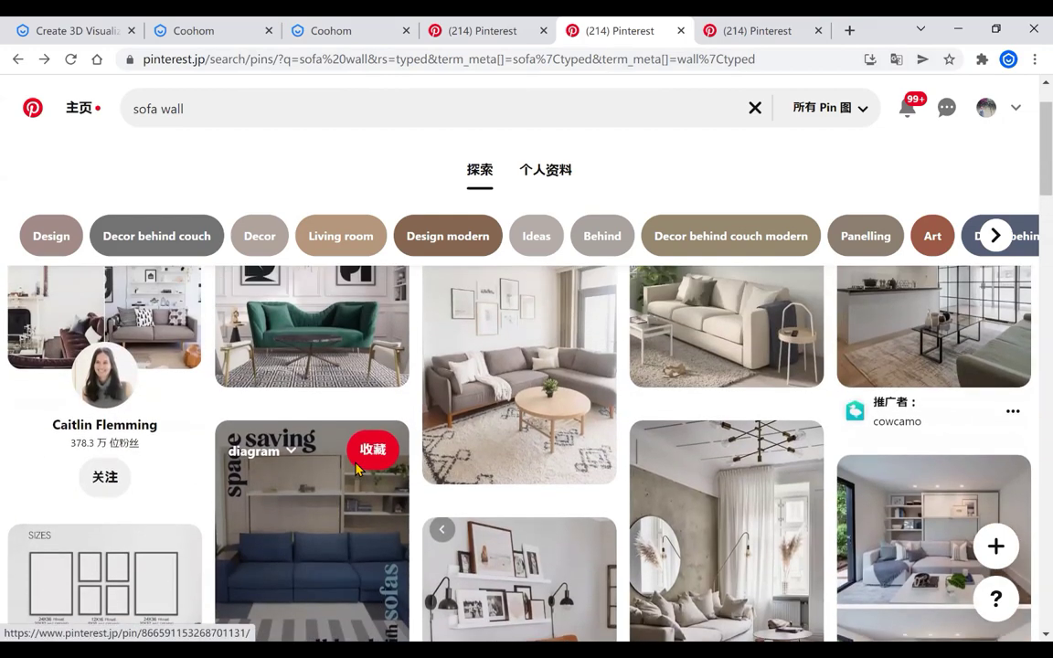
pyautogui.scroll(1, 356, 468)
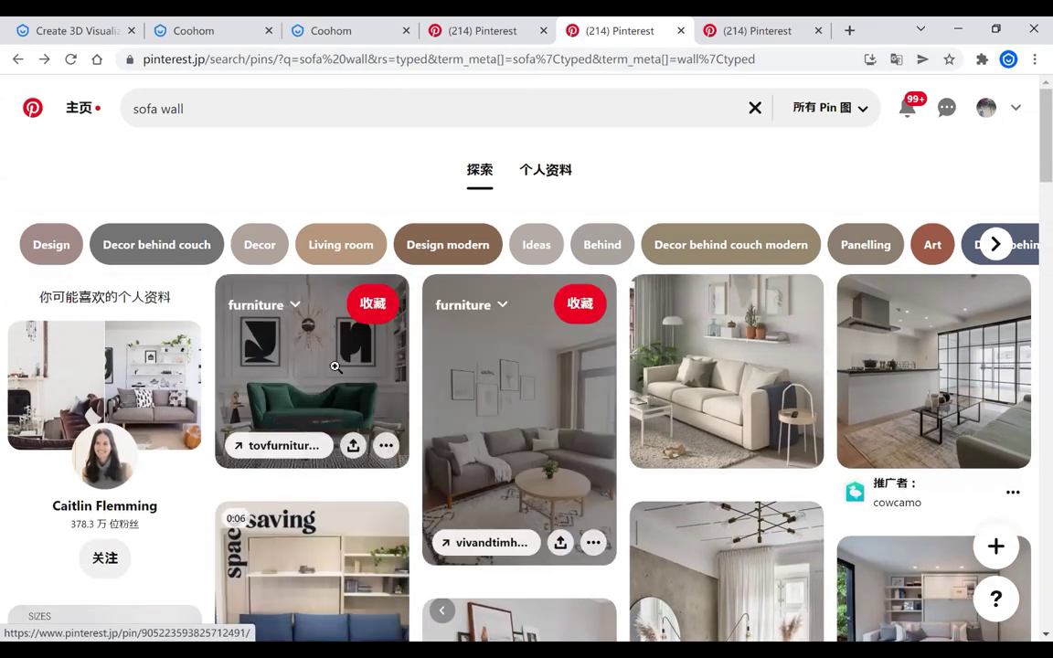
pyautogui.click(369, 398)
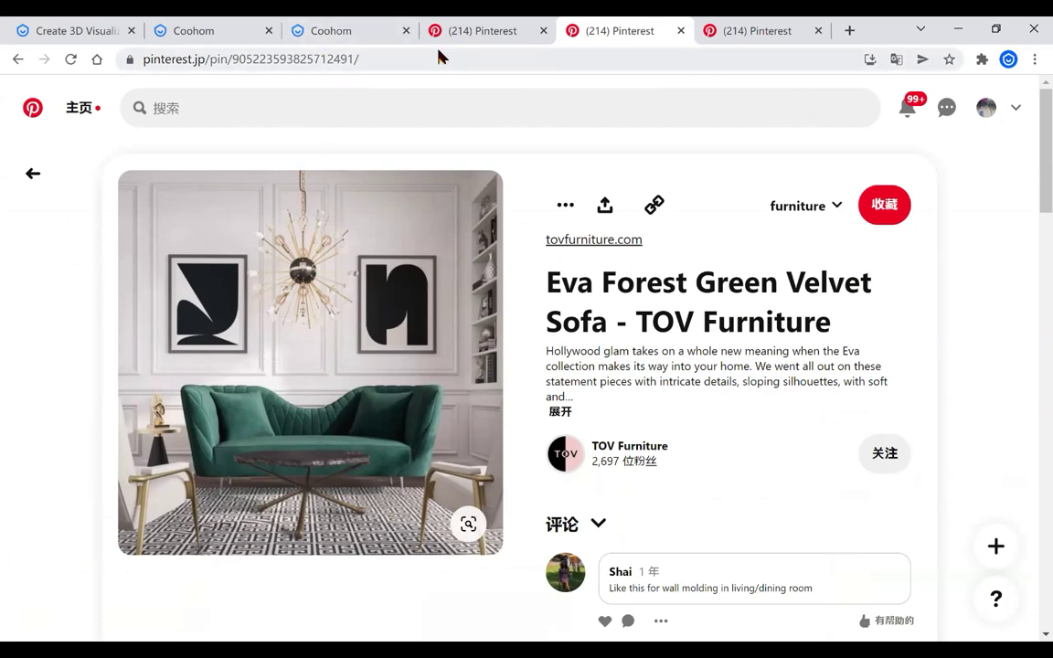
# Switch back to the Coohom design and select the living room wall behind the brown sofa
pyautogui.click(334, 39)
pyautogui.moveTo(512, 327); pyautogui.dragTo(398, 317)
pyautogui.scroll(1, 695, 390)
pyautogui.moveTo(695, 389); pyautogui.dragTo(514, 400)
pyautogui.moveTo(289, 320); pyautogui.dragTo(369, 274)
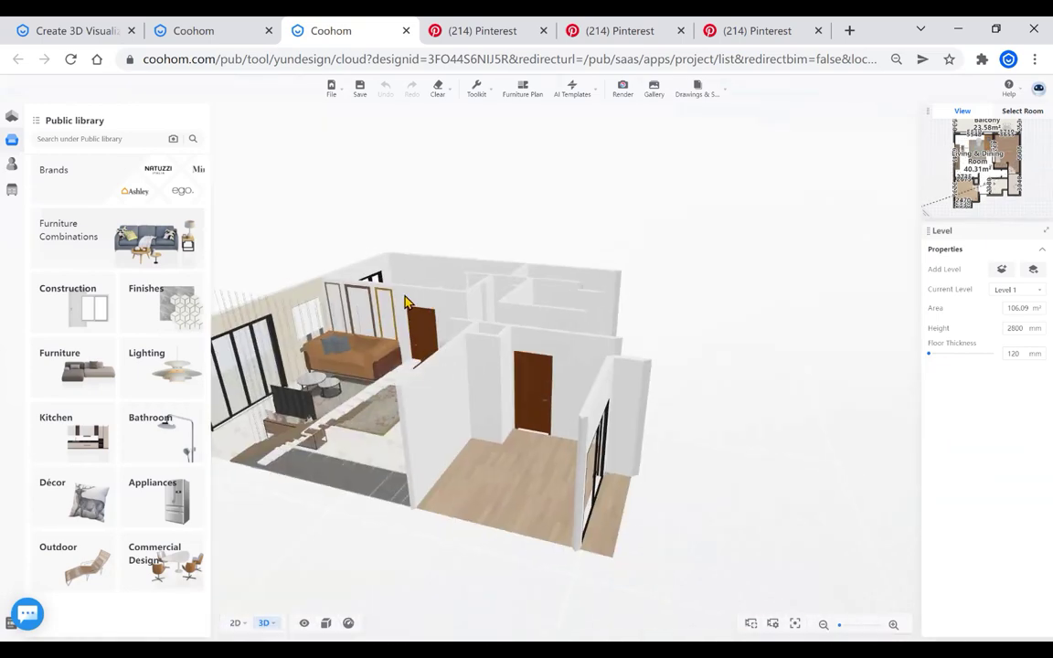
pyautogui.click(406, 304)
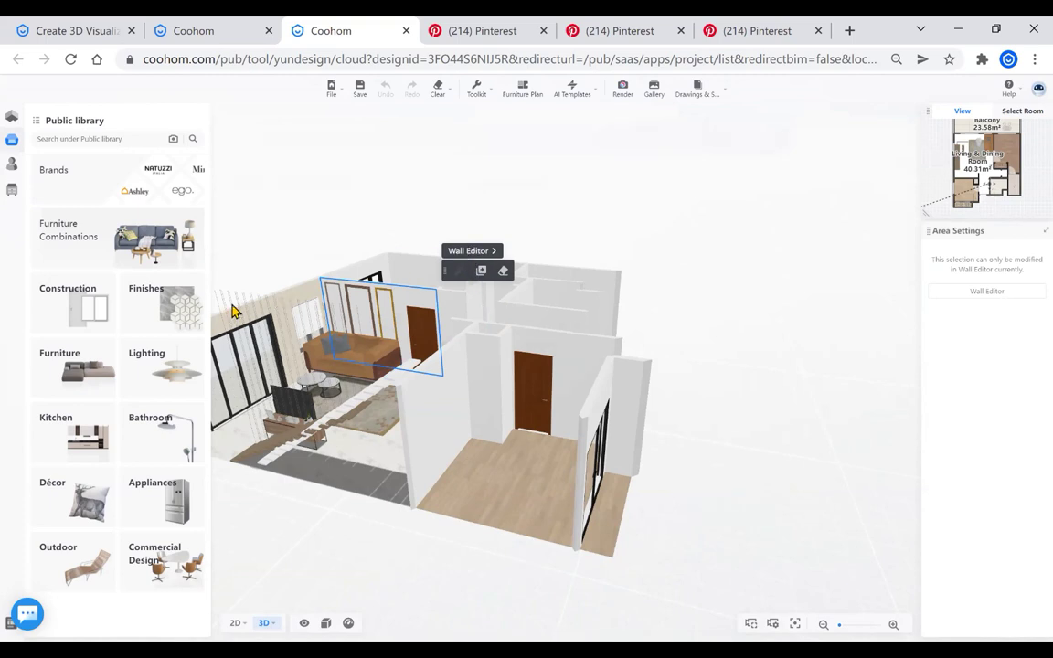
# Enter the advanced construction tool and open the wall behind the sofa in the Background Wall Editor
pyautogui.click(57, 301)
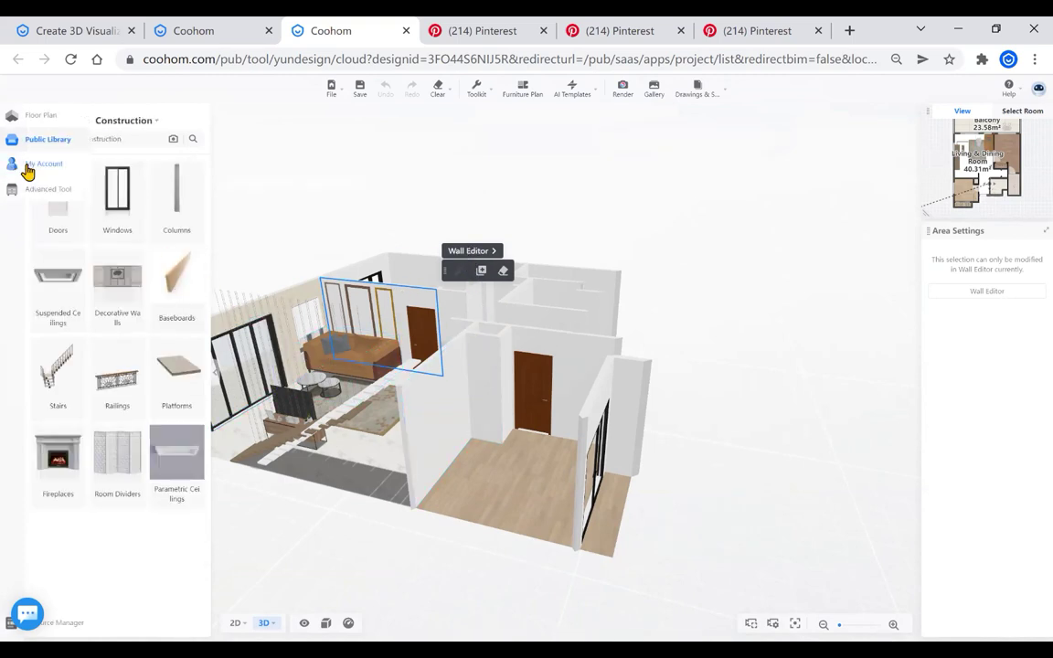
pyautogui.click(37, 189)
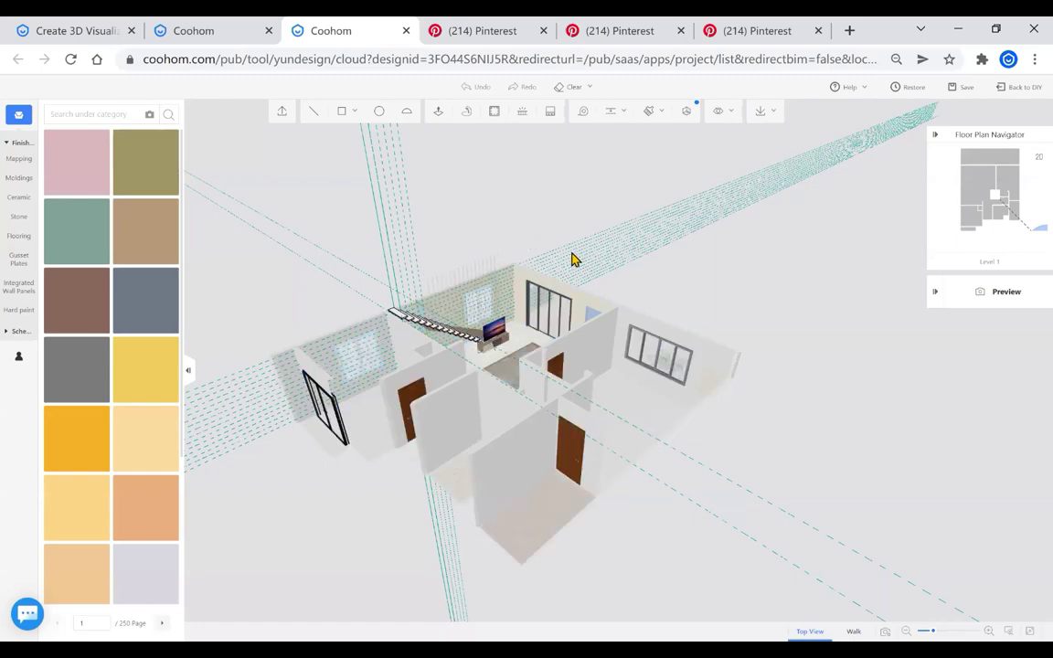
pyautogui.moveTo(571, 261); pyautogui.dragTo(407, 320)
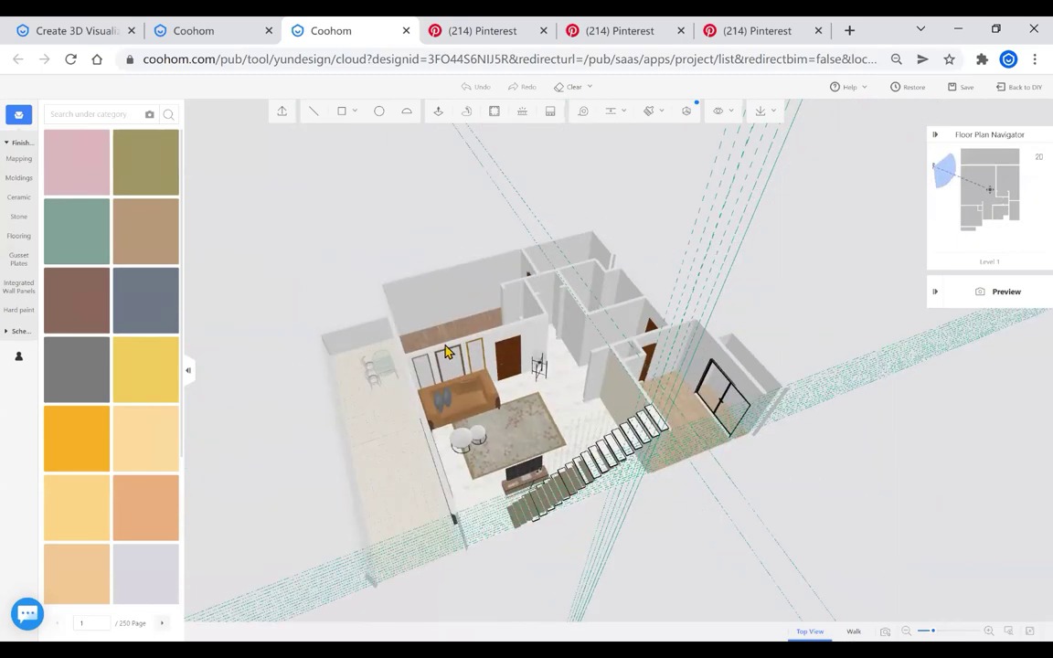
pyautogui.scroll(3, 468, 323)
pyautogui.click(468, 323)
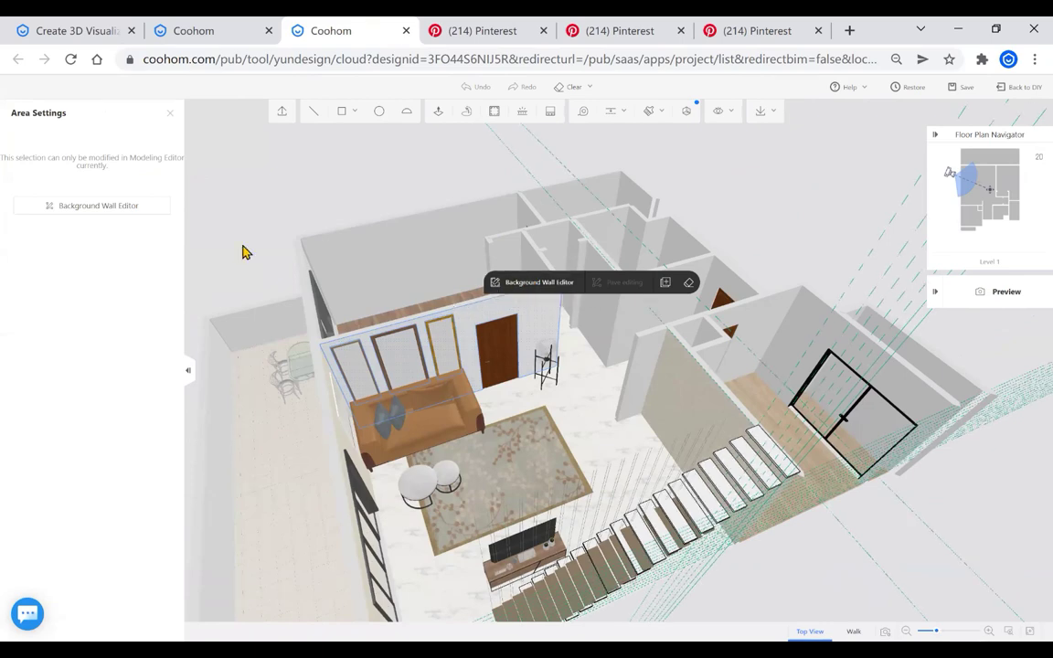
pyautogui.click(464, 323)
pyautogui.moveTo(384, 175); pyautogui.dragTo(297, 149)
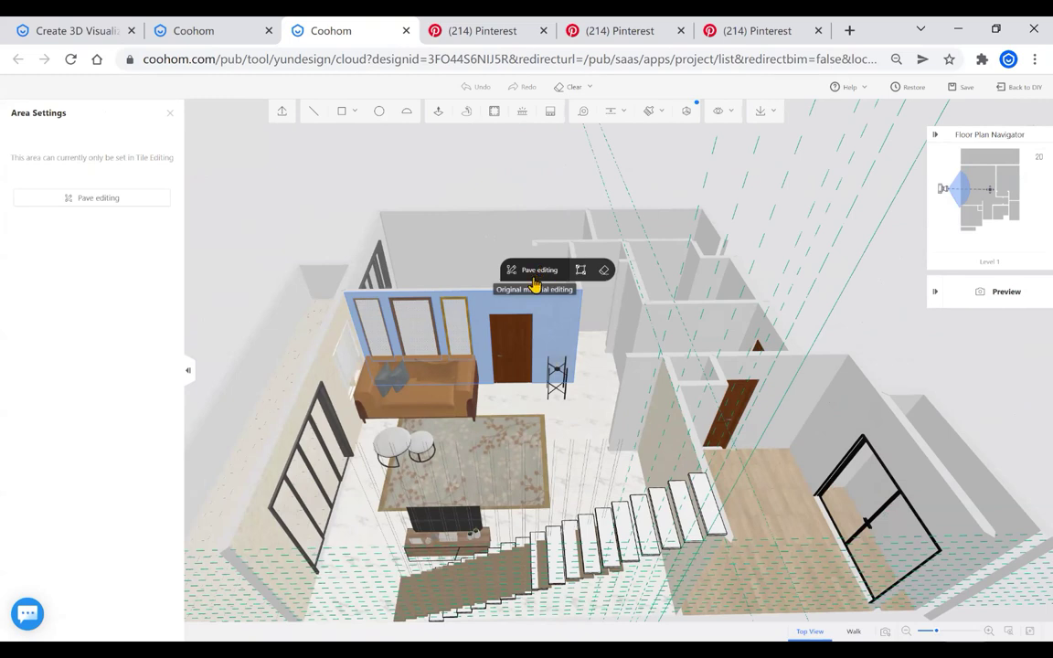
pyautogui.click(488, 320)
pyautogui.click(488, 320)
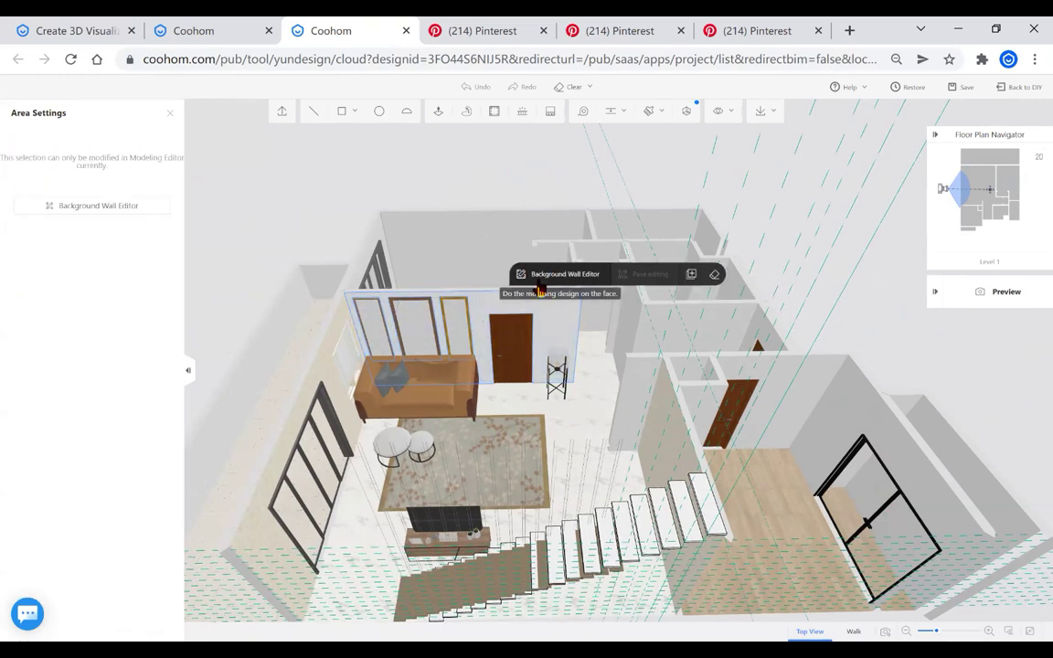
pyautogui.click(565, 276)
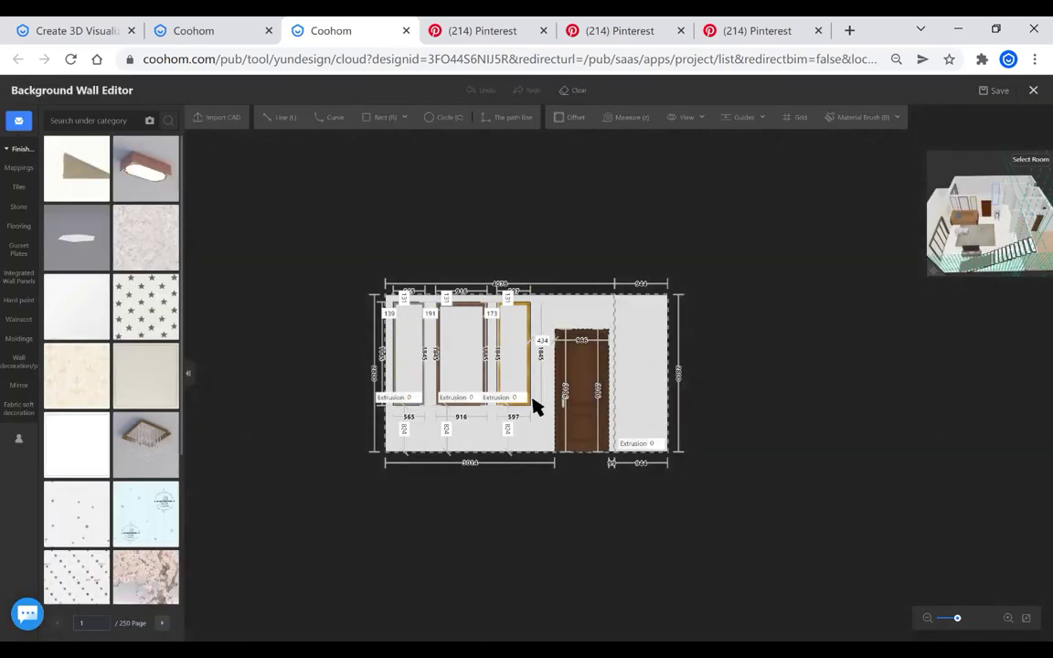
# Delete the three framed molding panels and their outlines from the wall beside the door
pyautogui.click(19, 300)
pyautogui.scroll(2, 564, 316)
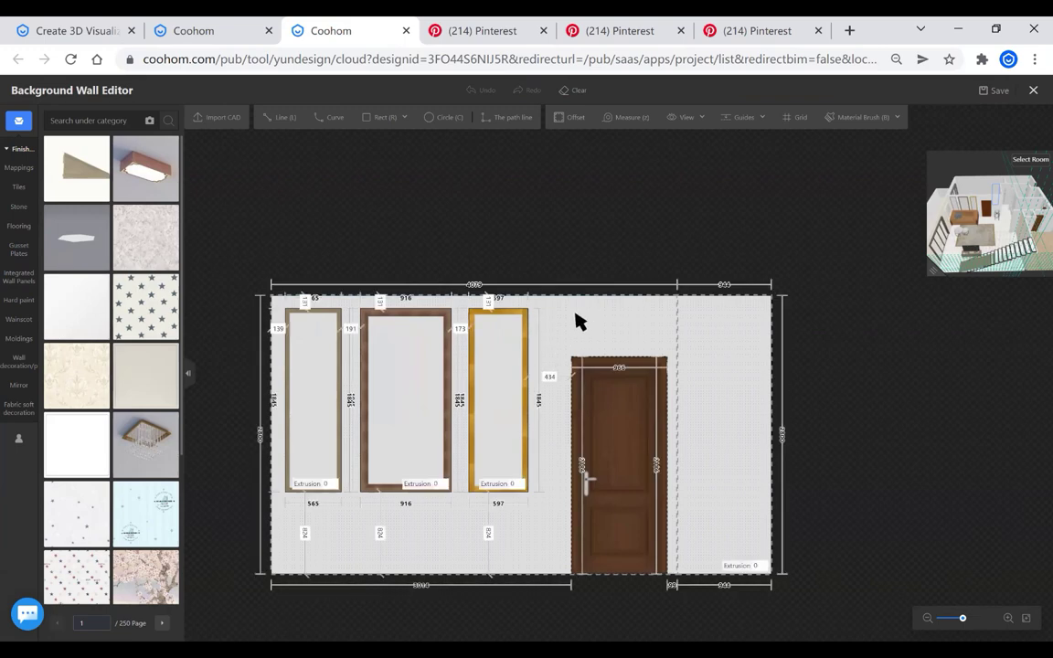
pyautogui.scroll(-1, 595, 322)
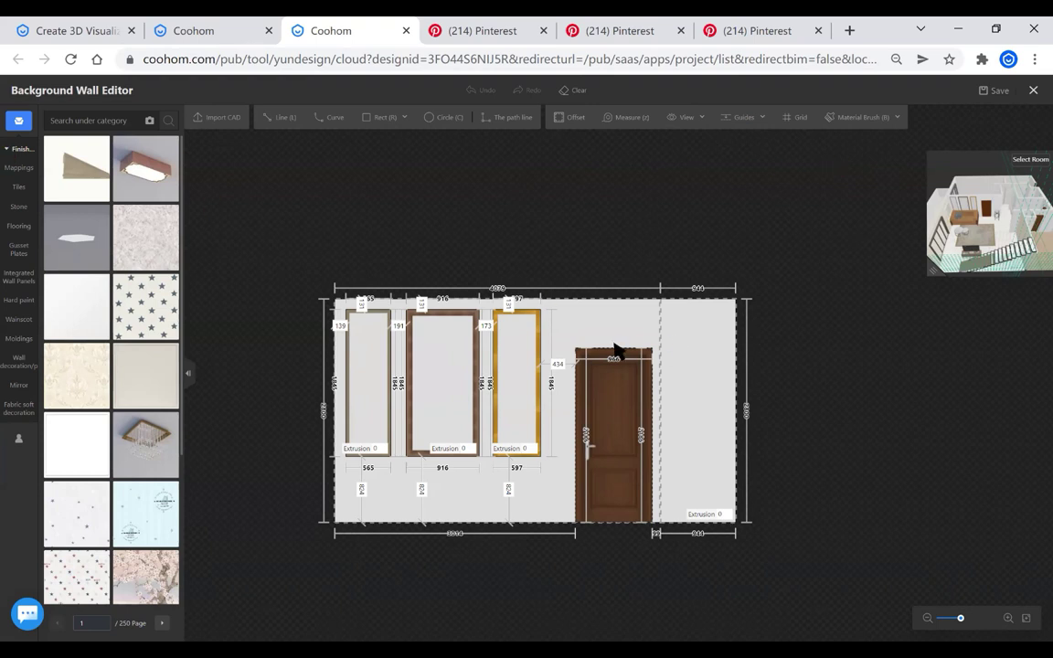
pyautogui.click(559, 340)
pyautogui.click(514, 359)
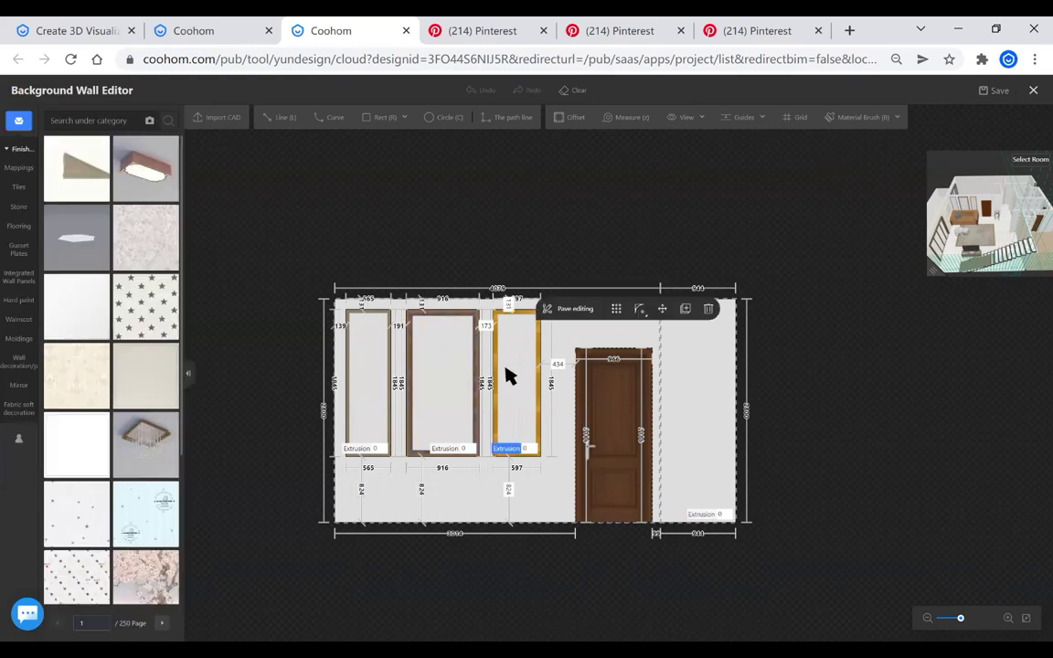
pyautogui.press('Delete')
pyautogui.click(477, 388)
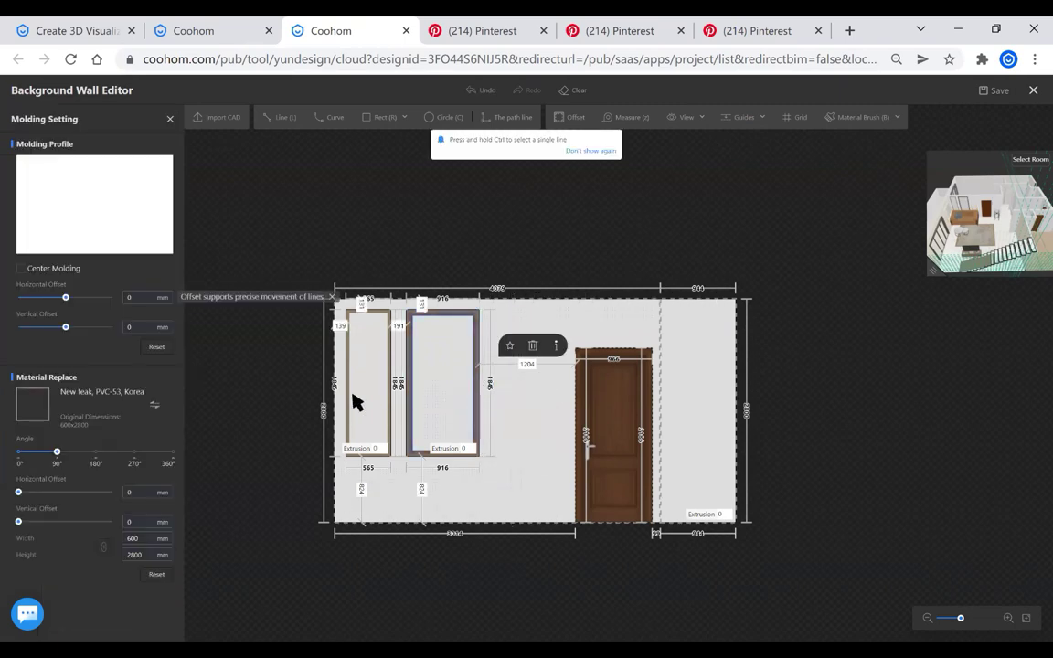
pyautogui.press('Delete')
pyautogui.click(362, 391)
pyautogui.press('Delete')
pyautogui.click(430, 400)
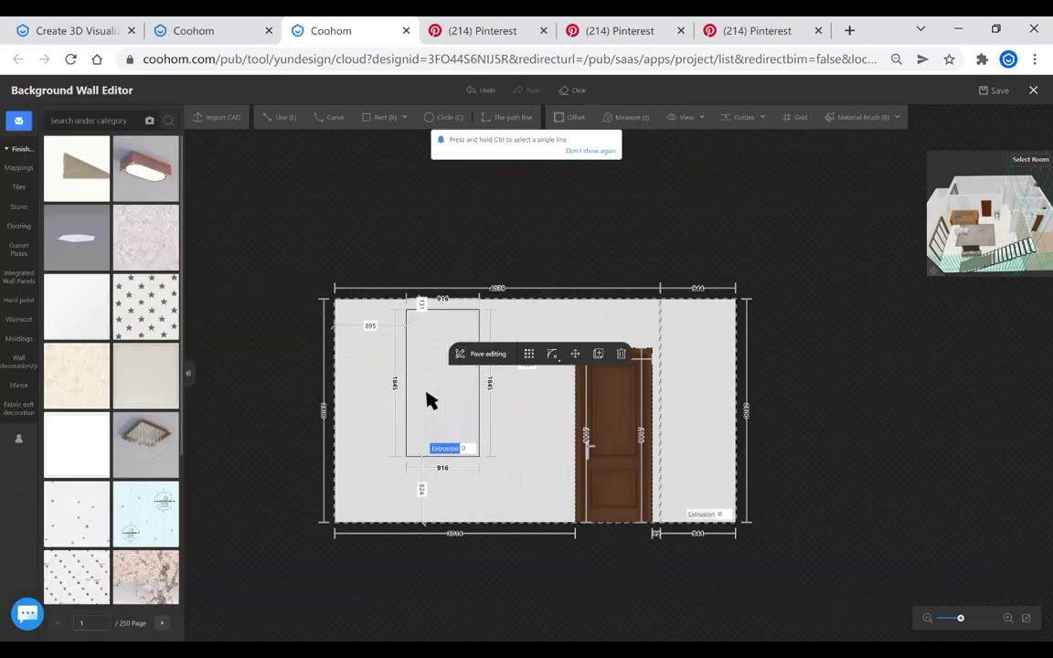
pyautogui.press('Delete')
pyautogui.click(461, 370)
pyautogui.click(694, 331)
pyautogui.click(680, 260)
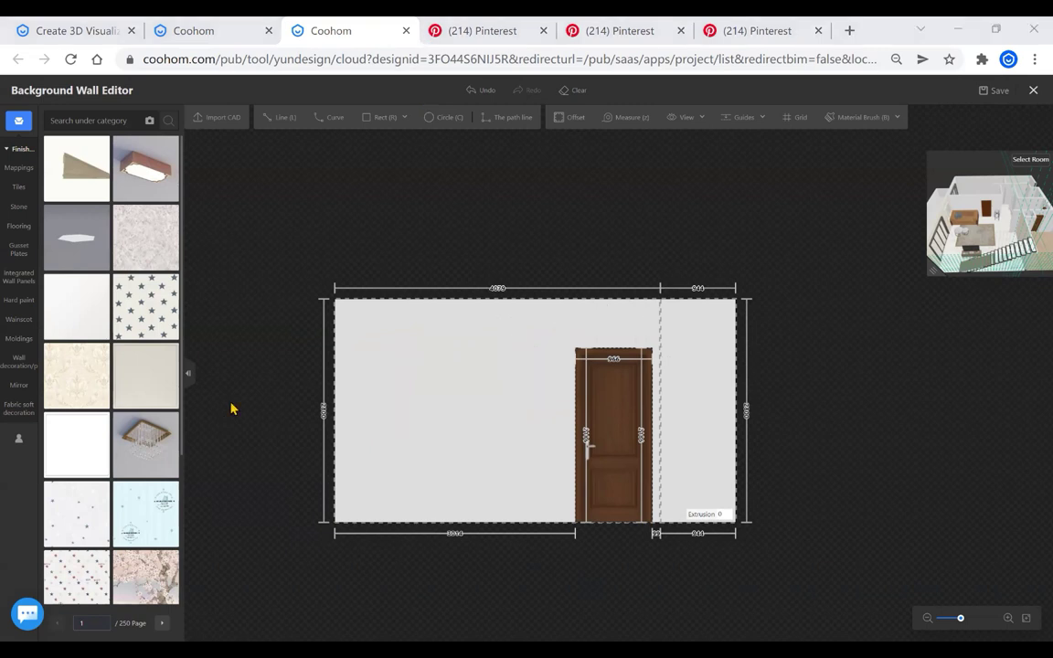
# Draw a 2800 by 2800 mm rectangle starting from the wall's lower-left corner, beside the door
pyautogui.click(13, 300)
pyautogui.click(404, 117)
pyautogui.click(51, 429)
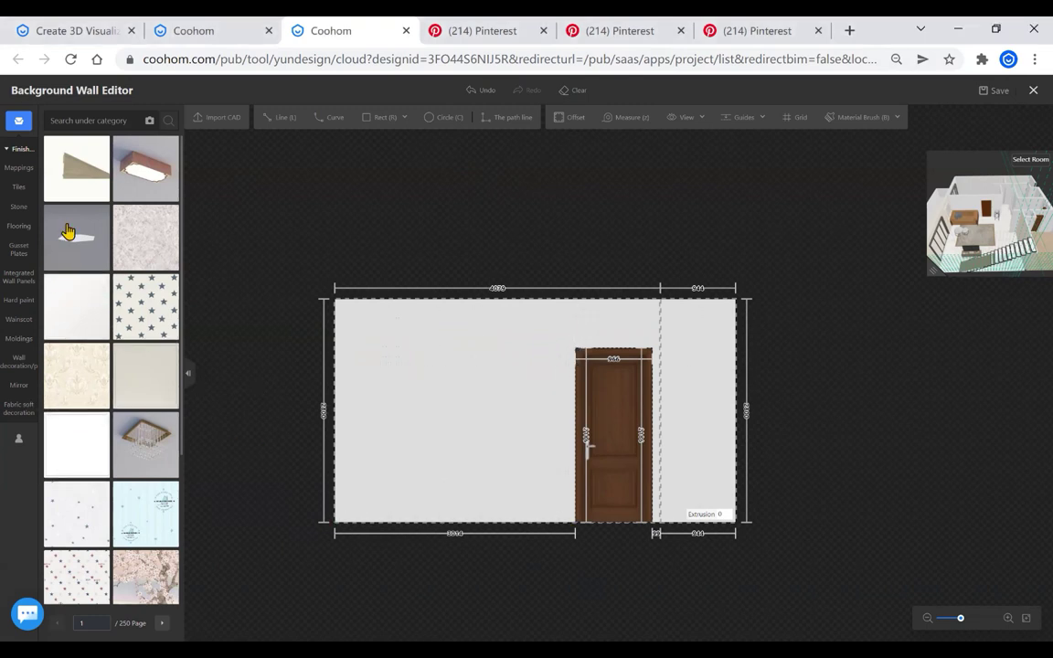
pyautogui.click(377, 119)
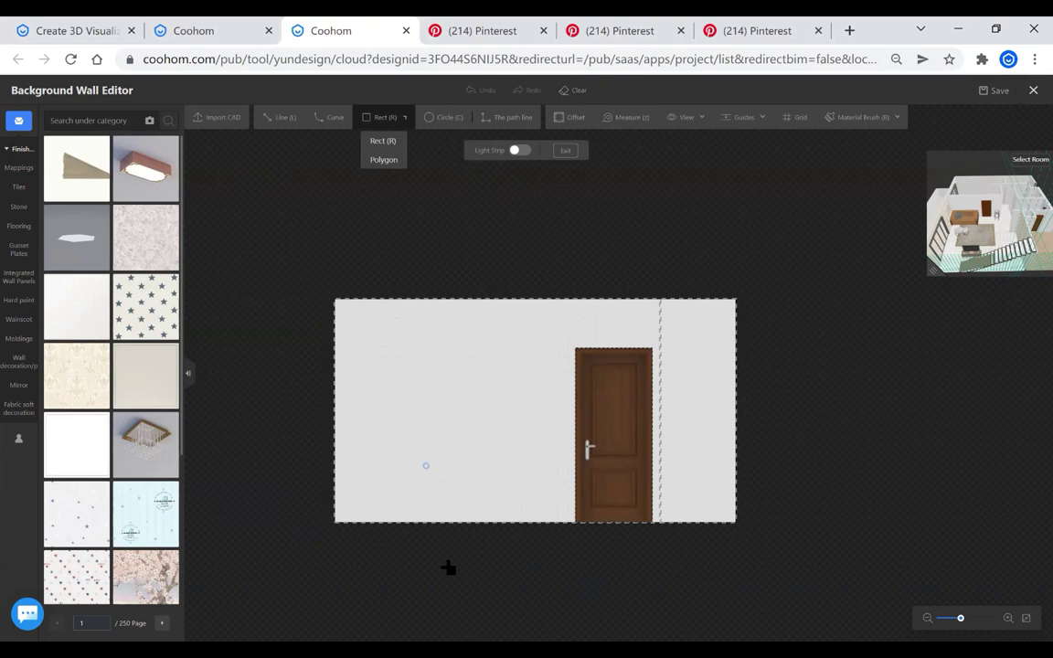
pyautogui.click(334, 522)
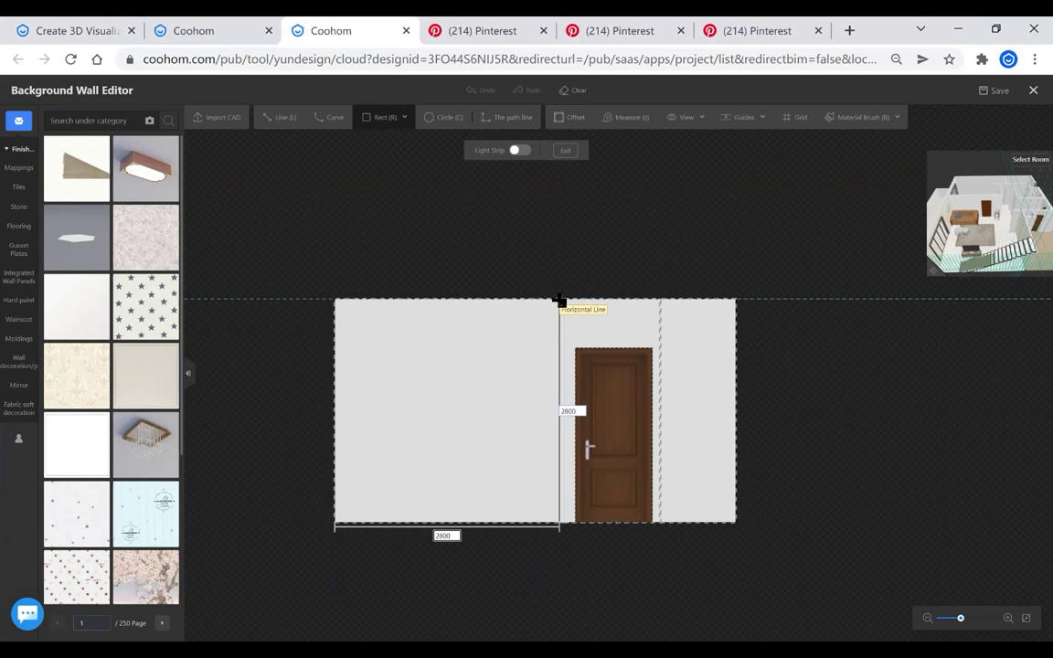
pyautogui.press('Tab')
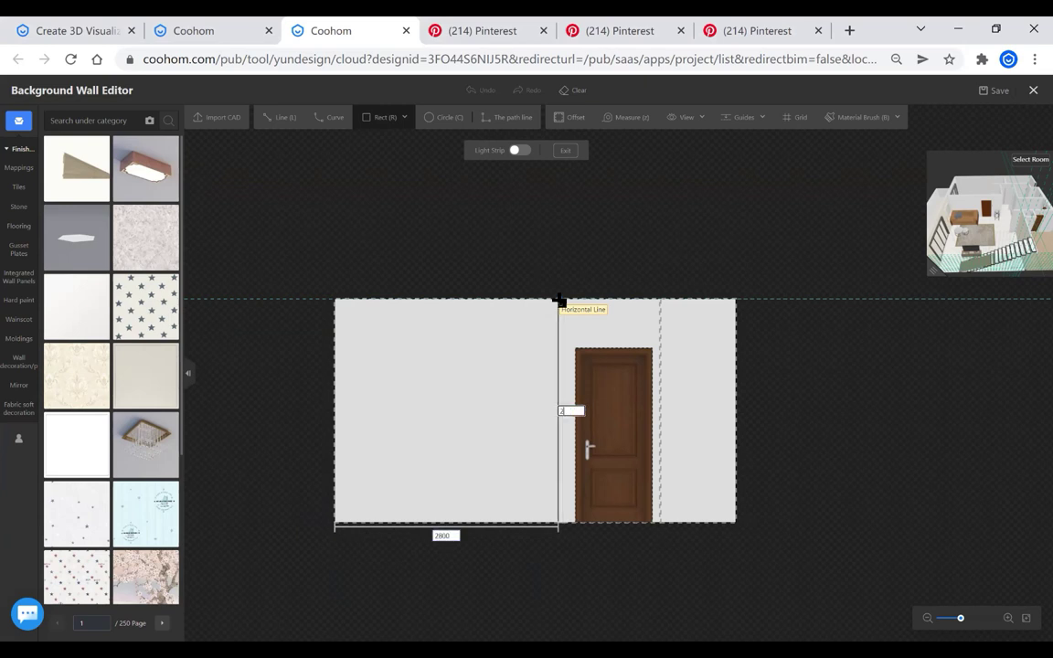
pyautogui.press('Return')
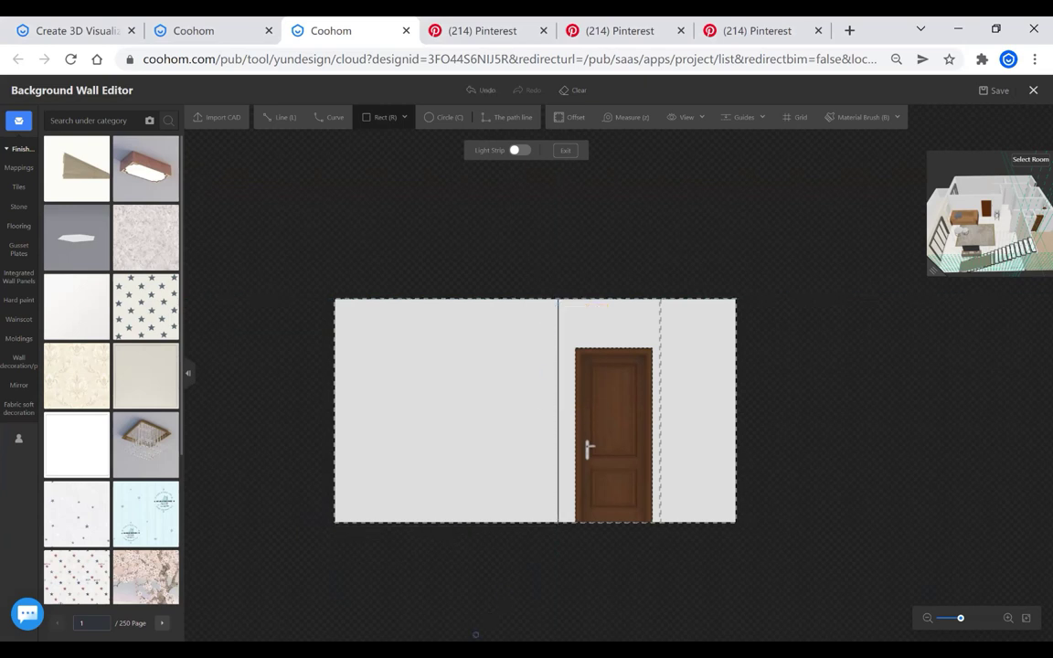
pyautogui.press('Escape')
pyautogui.click(416, 452)
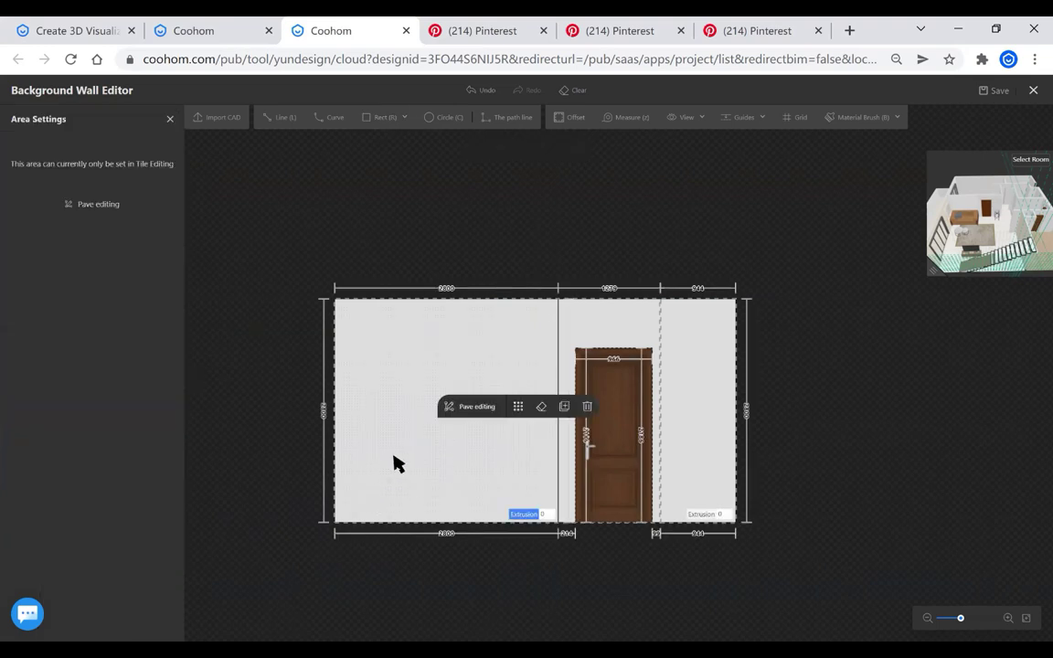
pyautogui.click(250, 405)
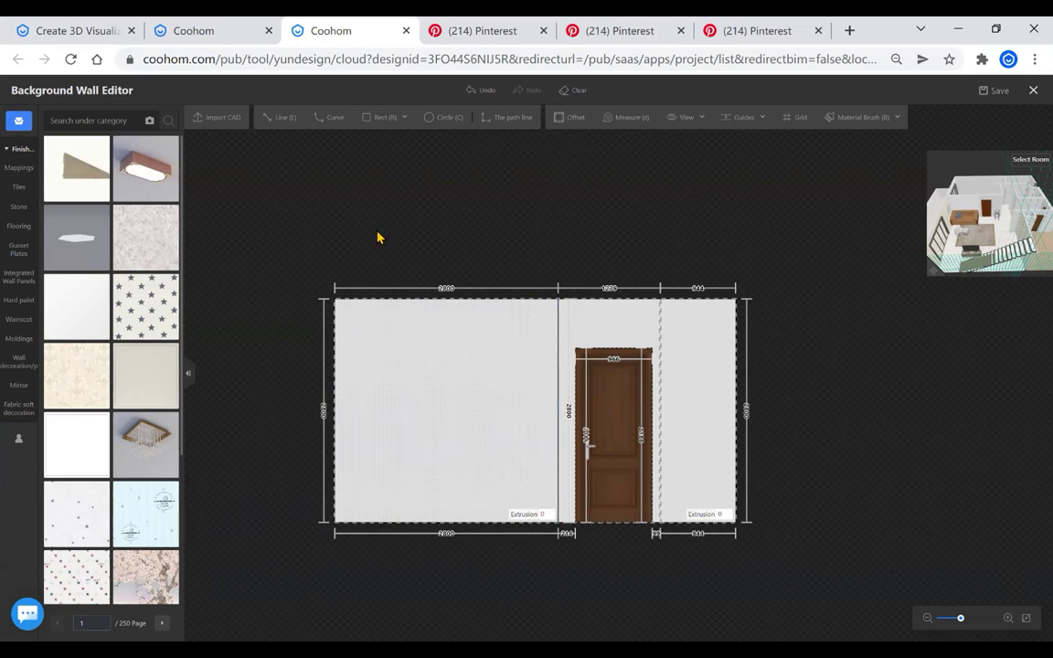
# Draw a horizontal line across the full width of the 2800 mm rectangle, about 854 mm above the floor
pyautogui.click(280, 117)
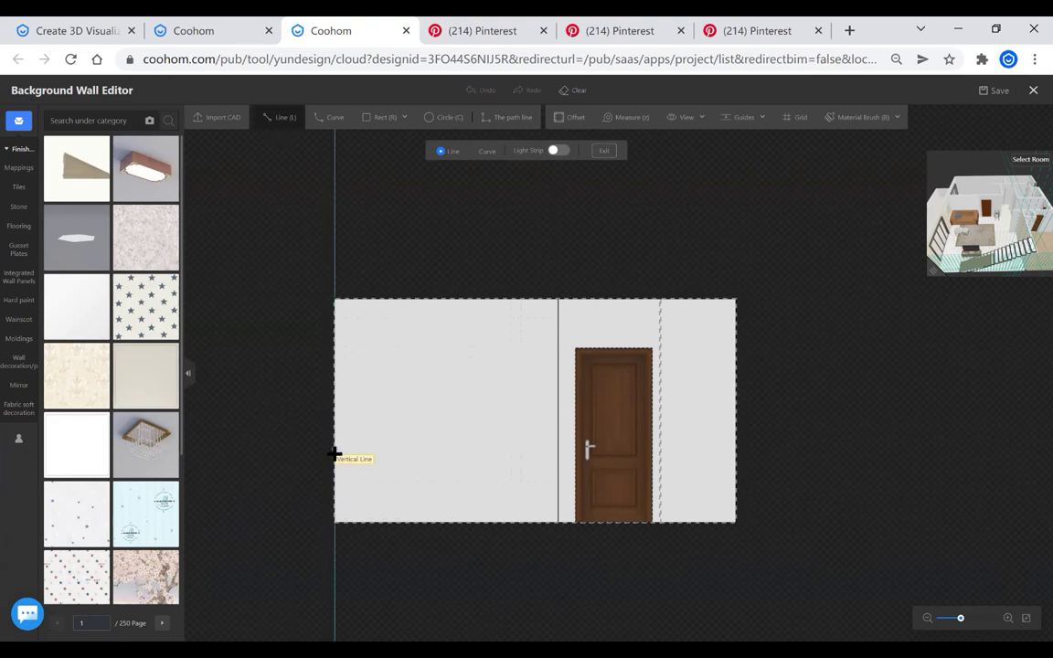
pyautogui.click(335, 451)
pyautogui.click(558, 453)
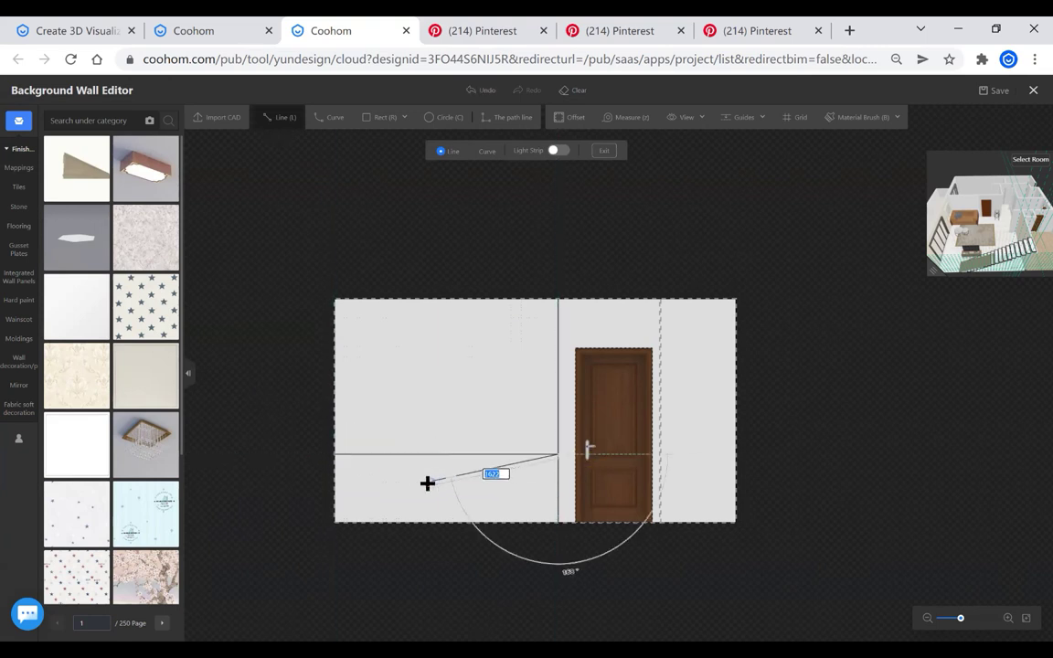
pyautogui.press('Escape')
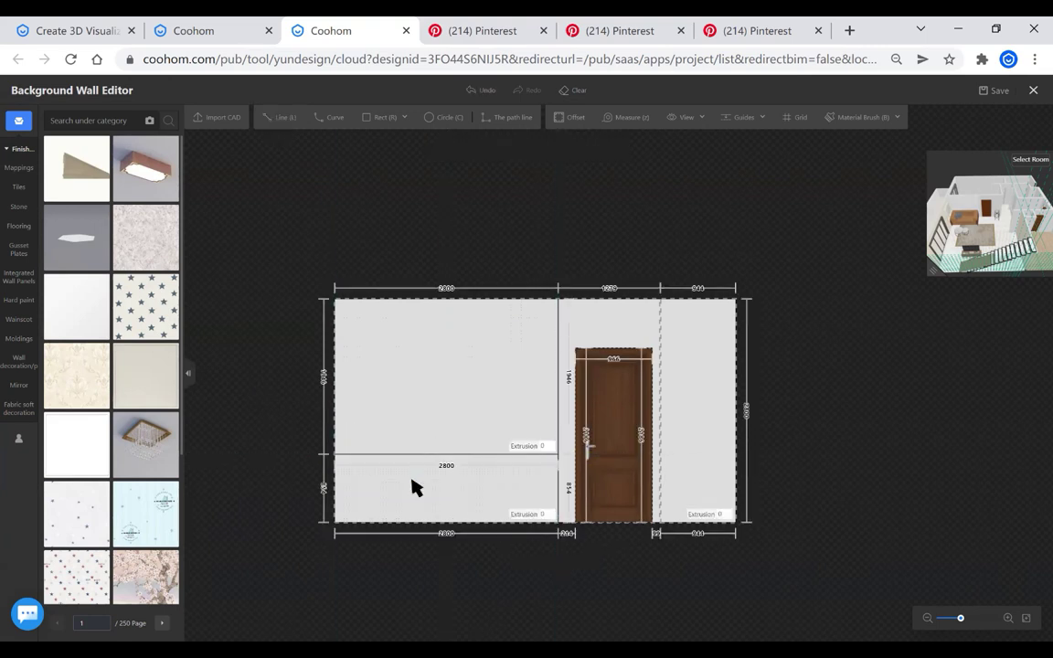
# Set the horizontal dividing line's height above the floor to 900 mm and save the project
pyautogui.click(409, 485)
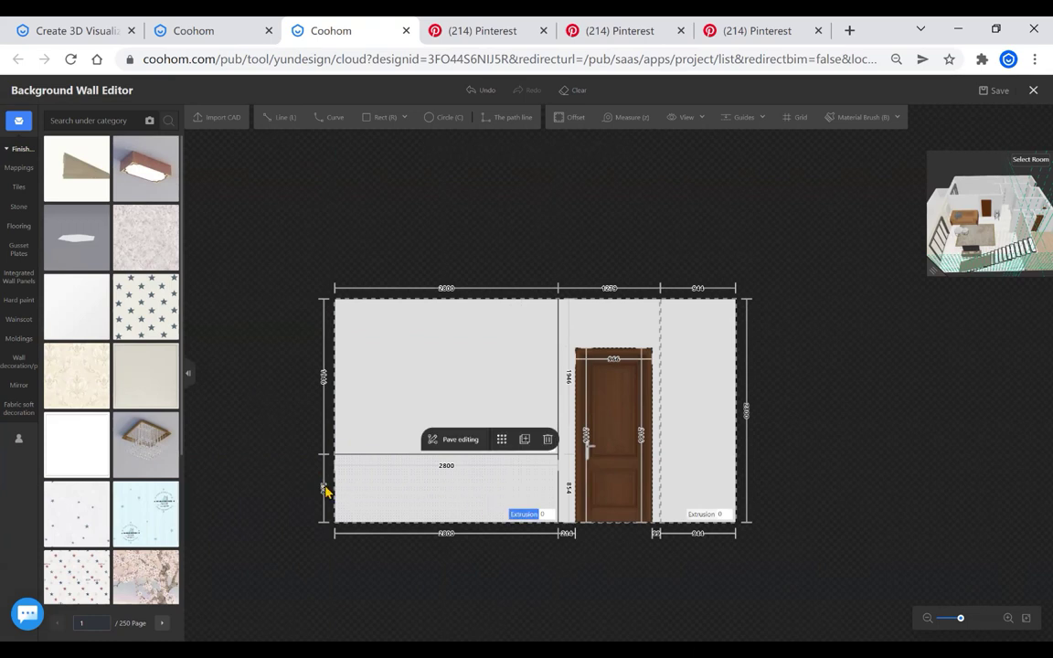
pyautogui.click(437, 456)
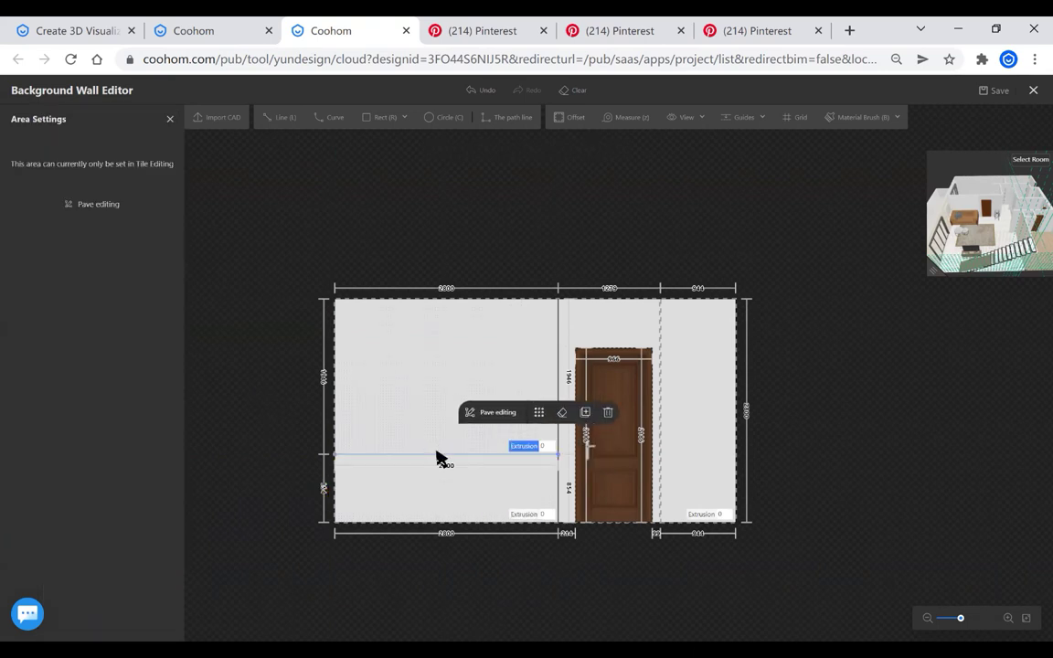
pyautogui.click(434, 458)
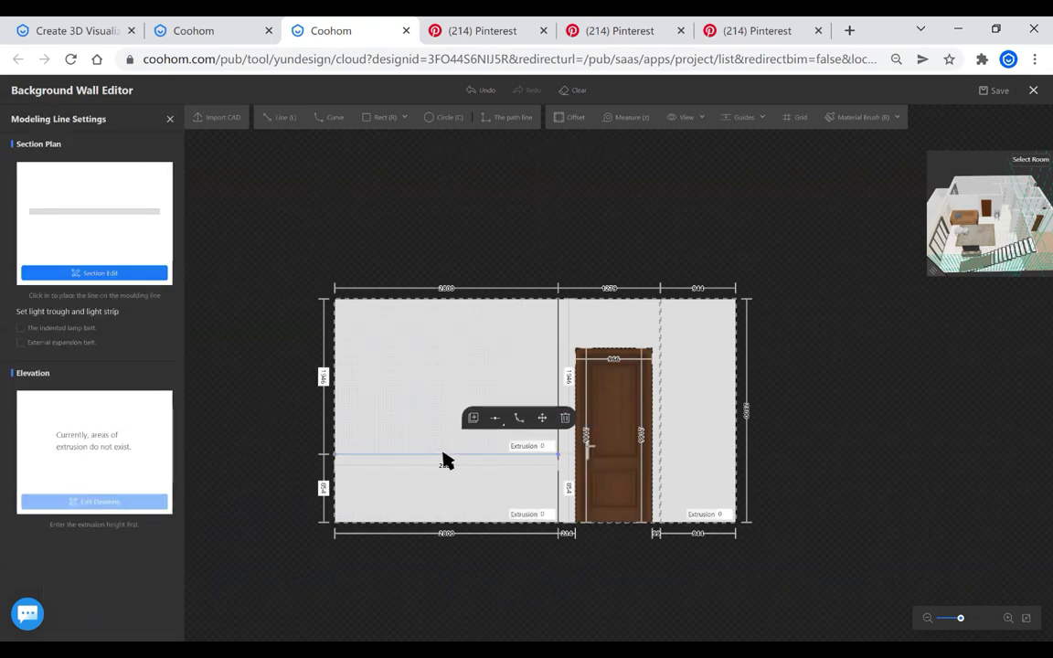
pyautogui.click(323, 487)
pyautogui.press('BackSpace')
pyautogui.write('900')
pyautogui.press('Return')
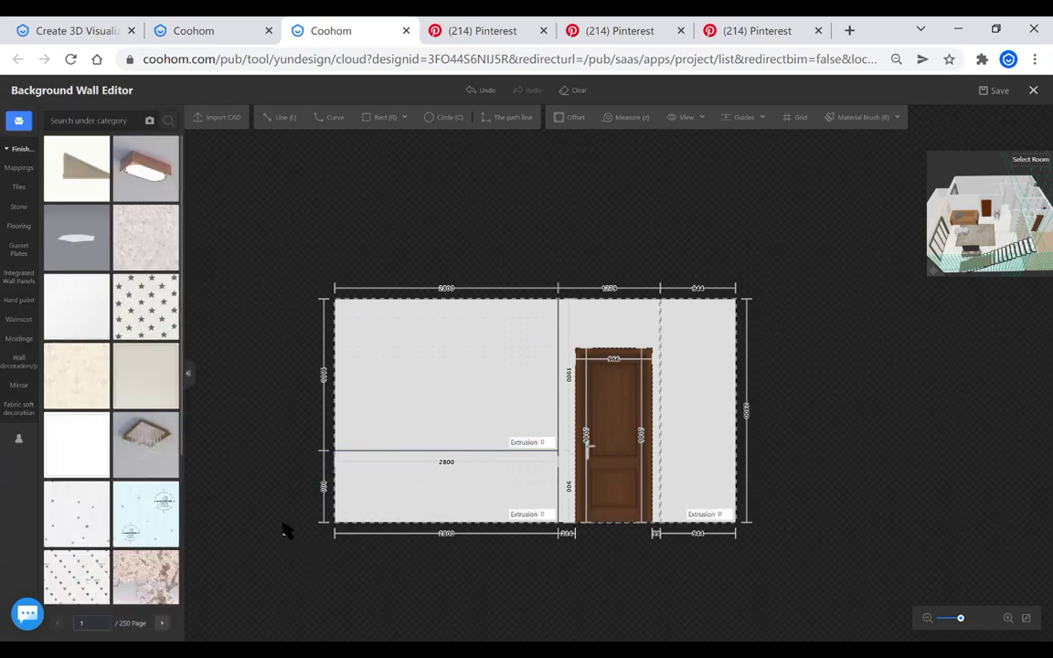
pyautogui.click(409, 474)
pyautogui.click(286, 463)
pyautogui.hotkey('ctrl', 's')
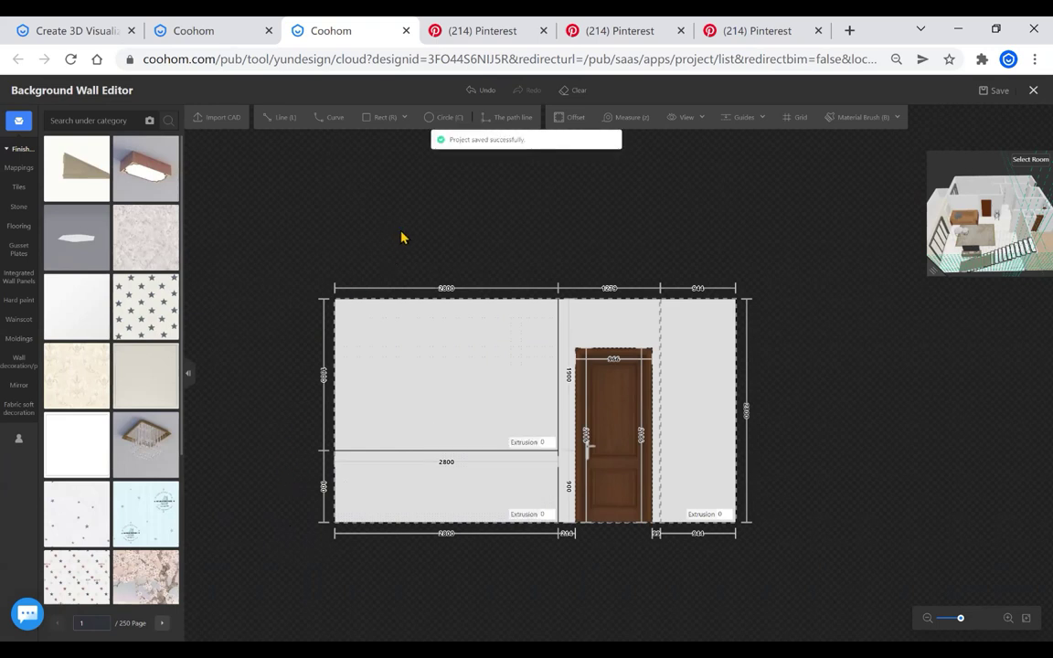
# Draw two full-height vertical lines through the rectangle, about 753 mm from its left edge and about 686 mm from its right edge
pyautogui.moveTo(377, 130)
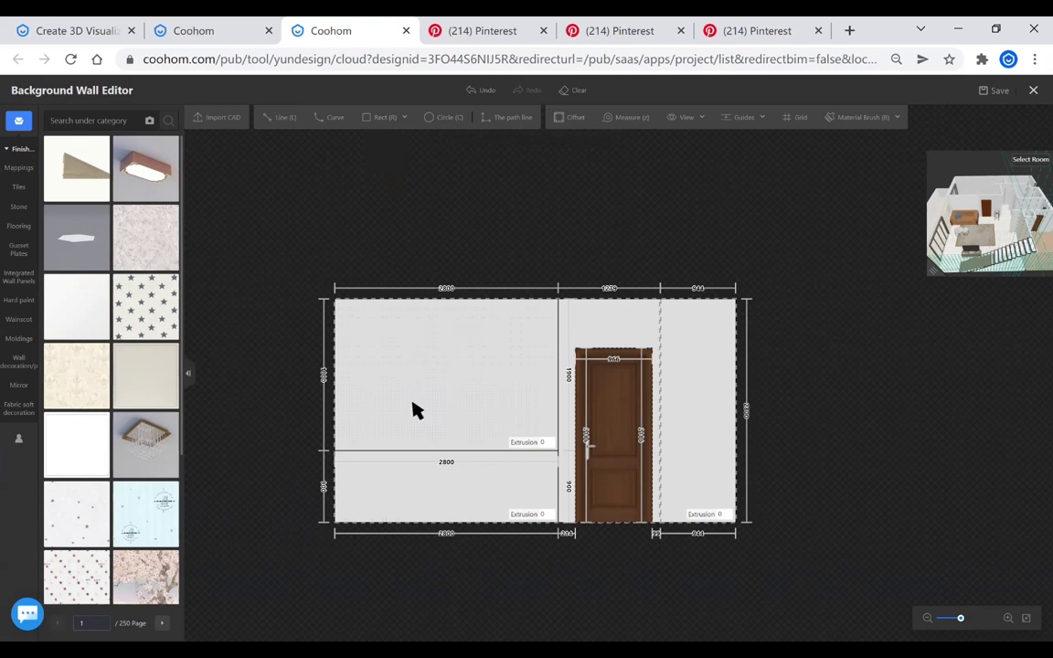
pyautogui.click(285, 118)
pyautogui.click(395, 522)
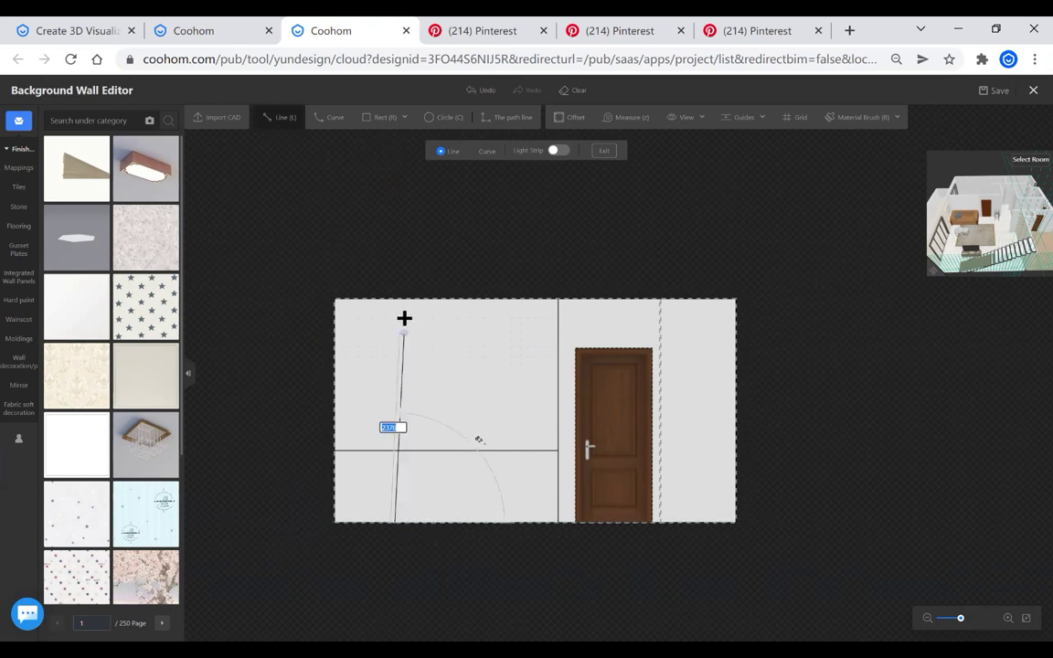
pyautogui.click(395, 300)
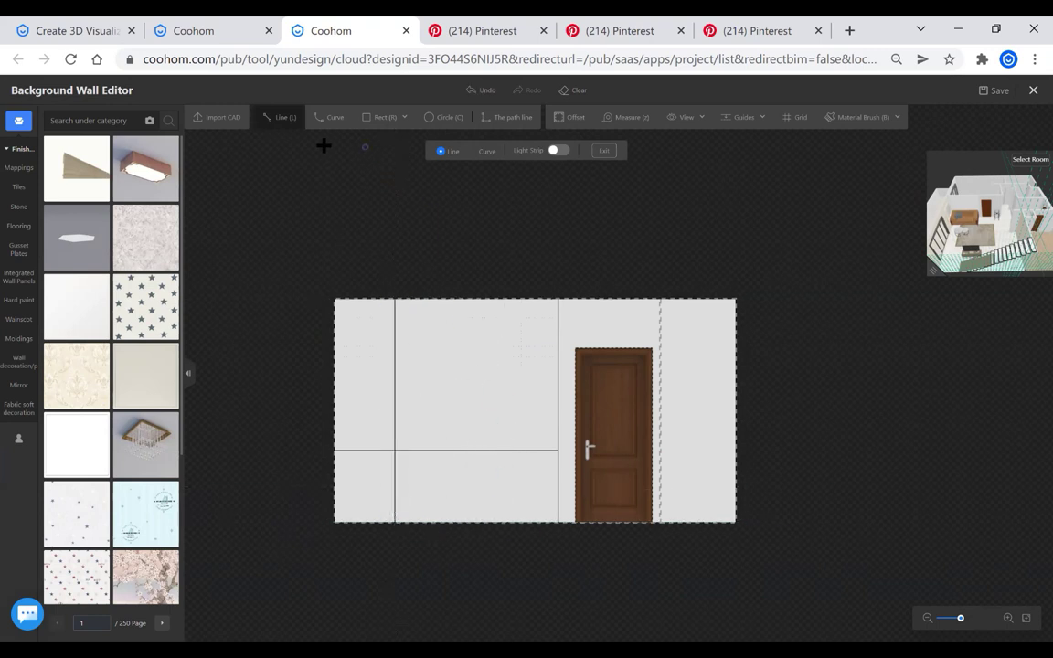
pyautogui.click(498, 520)
pyautogui.click(504, 300)
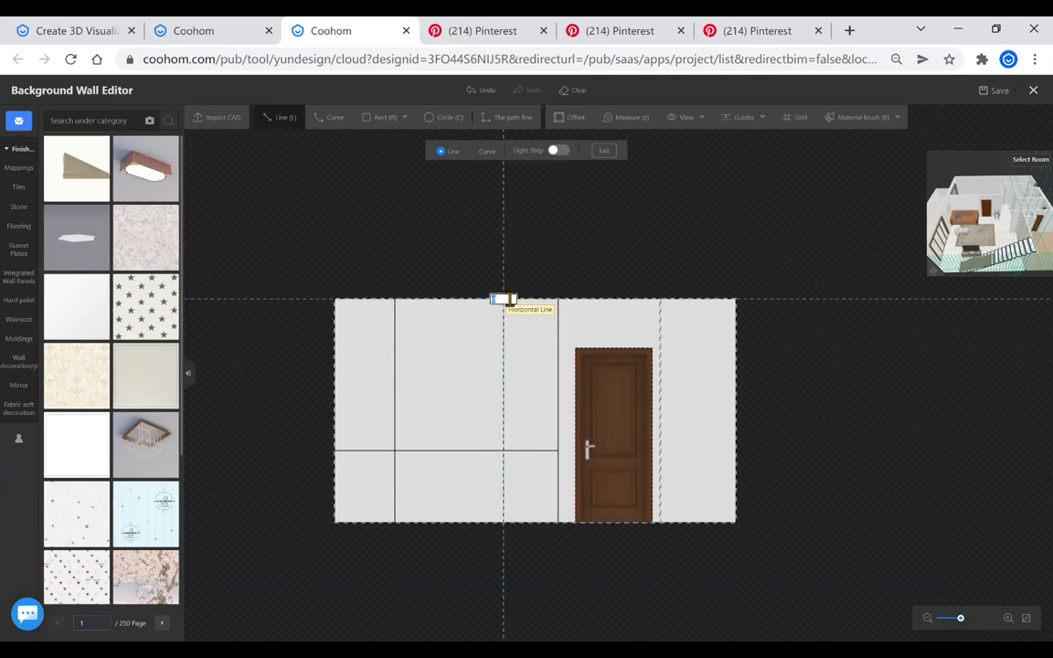
pyautogui.press('Escape')
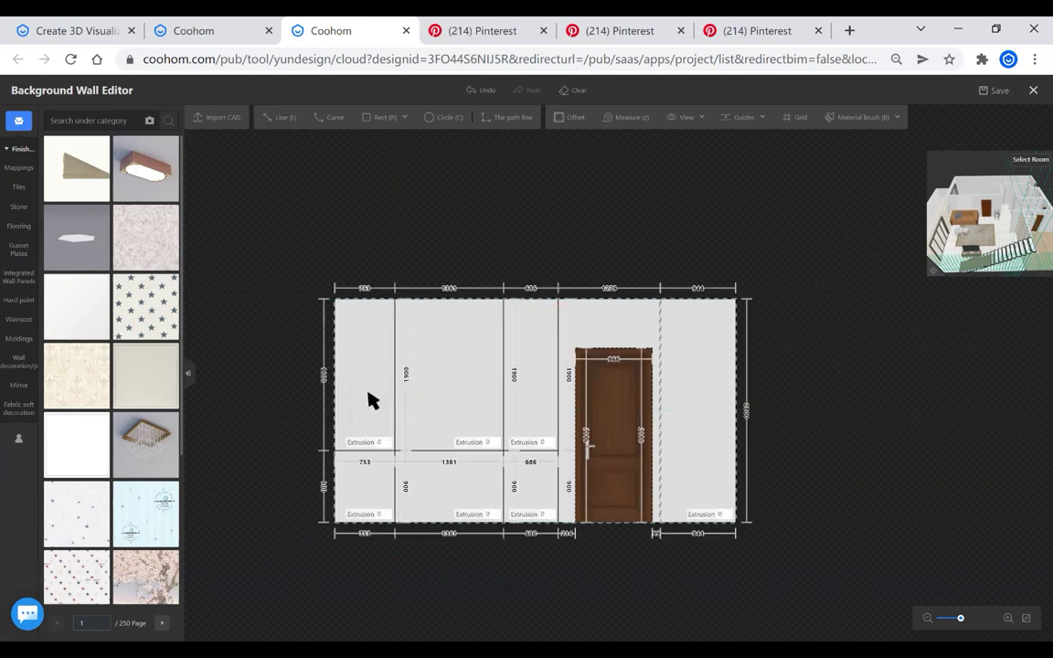
# Set the widths of the upper-left and upper-right panels to 700 mm each by repositioning the upper vertical lines
pyautogui.click(395, 351)
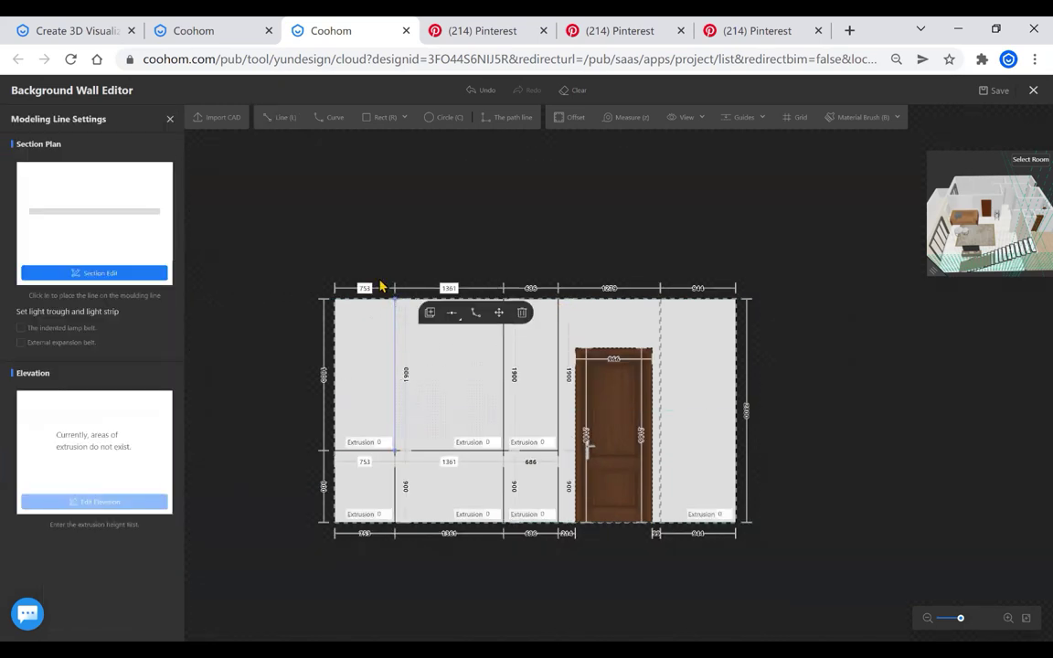
pyautogui.click(363, 289)
pyautogui.write('700')
pyautogui.press('Return')
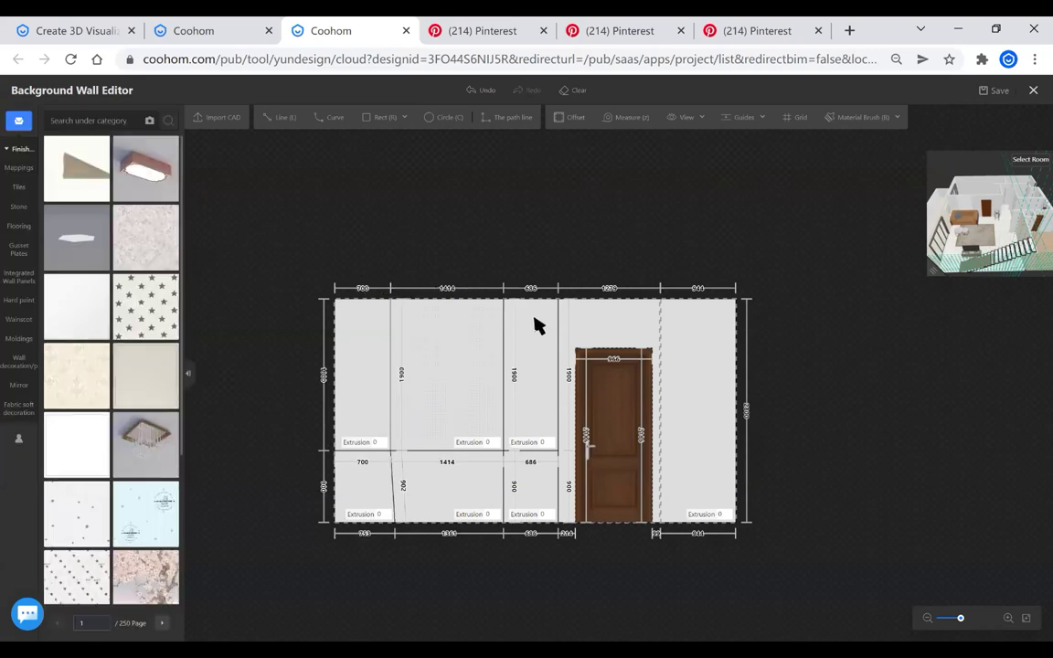
pyautogui.click(503, 320)
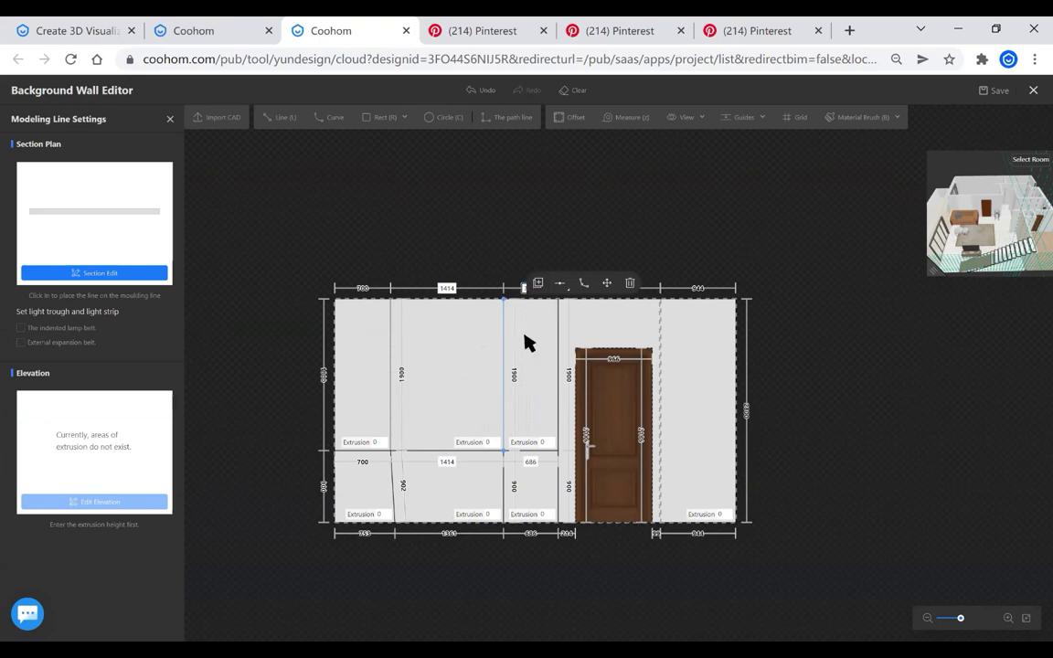
pyautogui.write('700')
pyautogui.press('Return')
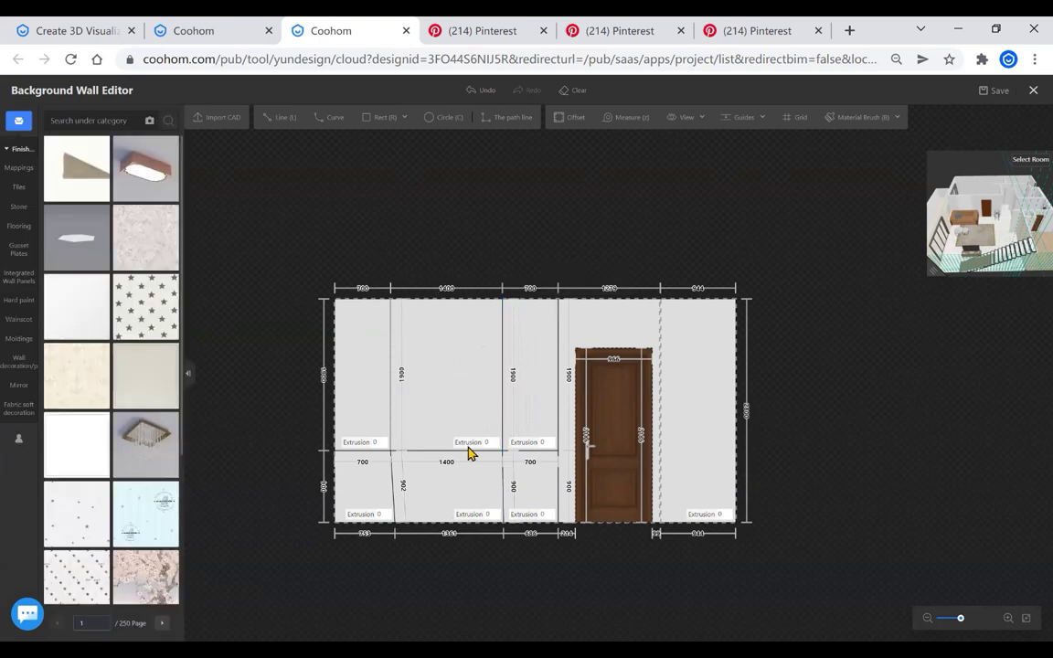
# Straighten the two lower vertical lines to align with the upper ones, making the lower outer panels 700 mm wide
pyautogui.click(398, 501)
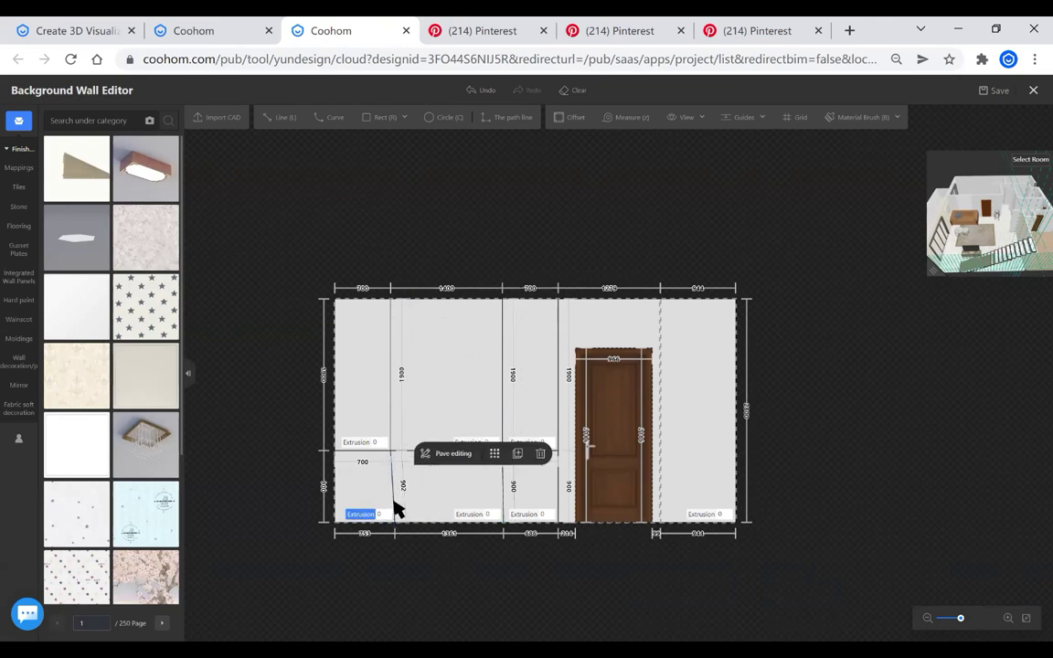
pyautogui.click(395, 494)
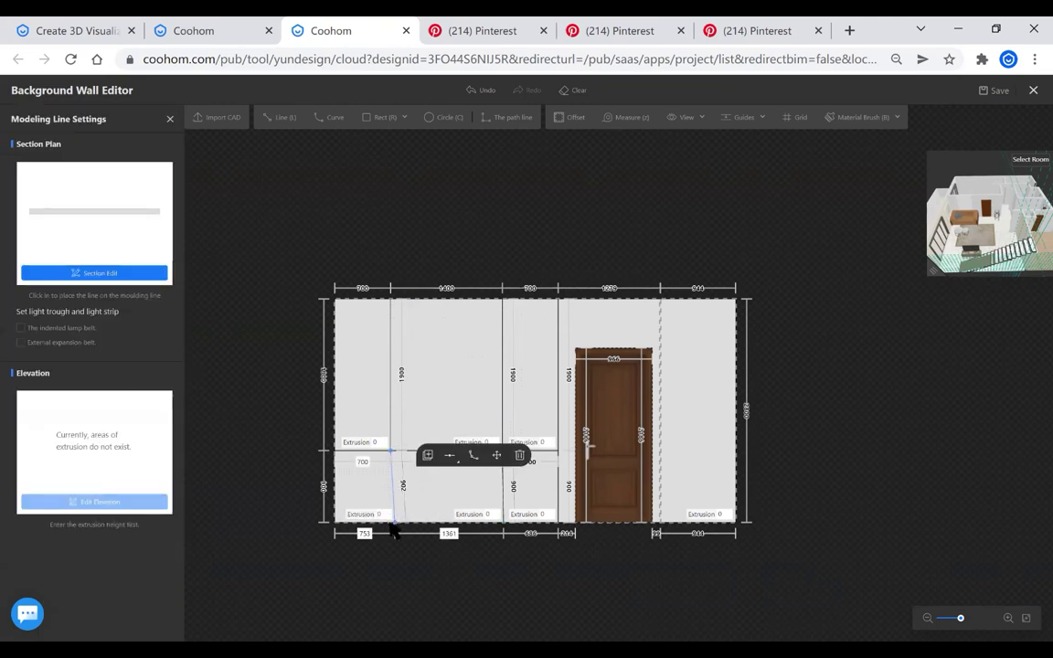
pyautogui.click(389, 530)
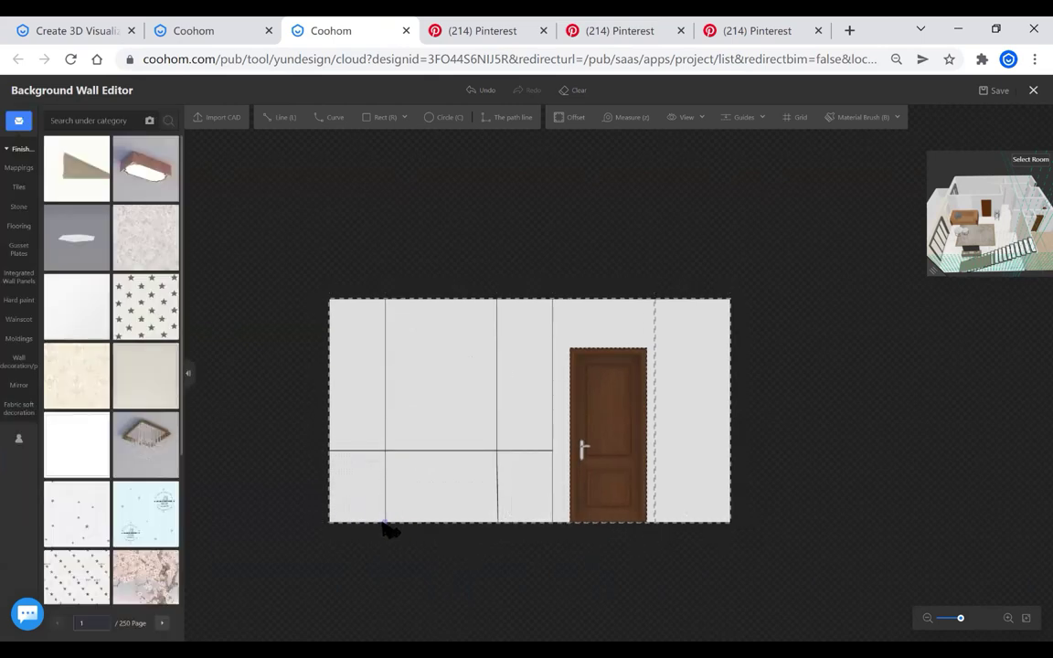
pyautogui.click(498, 487)
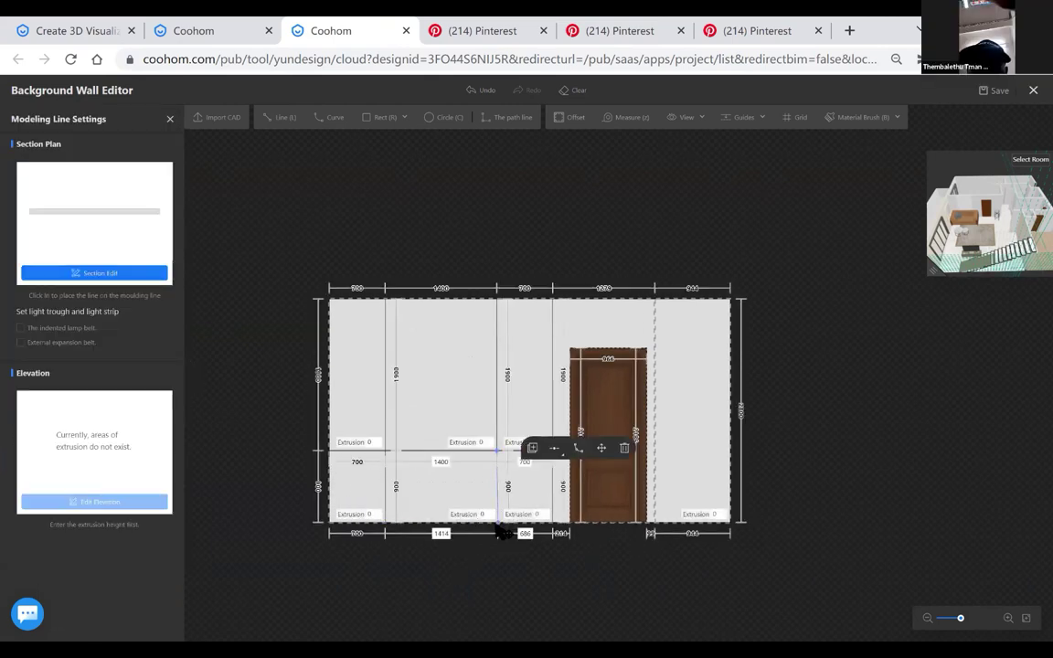
pyautogui.click(501, 534)
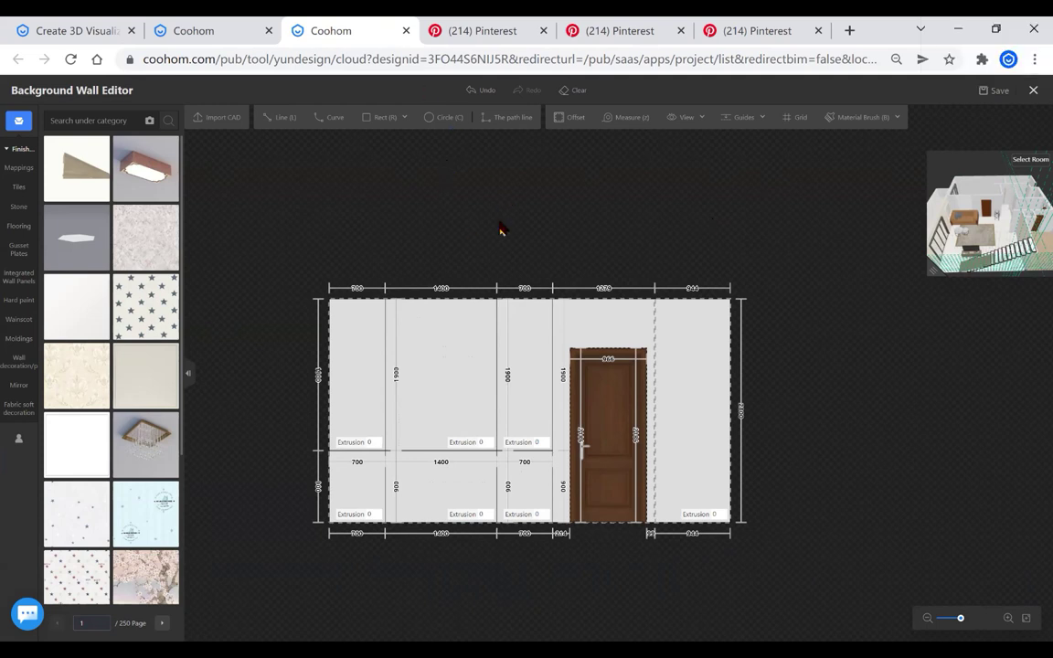
# Offset the outline of the upper-left wall panel 100 mm inward to make an inner frame
pyautogui.click(439, 414)
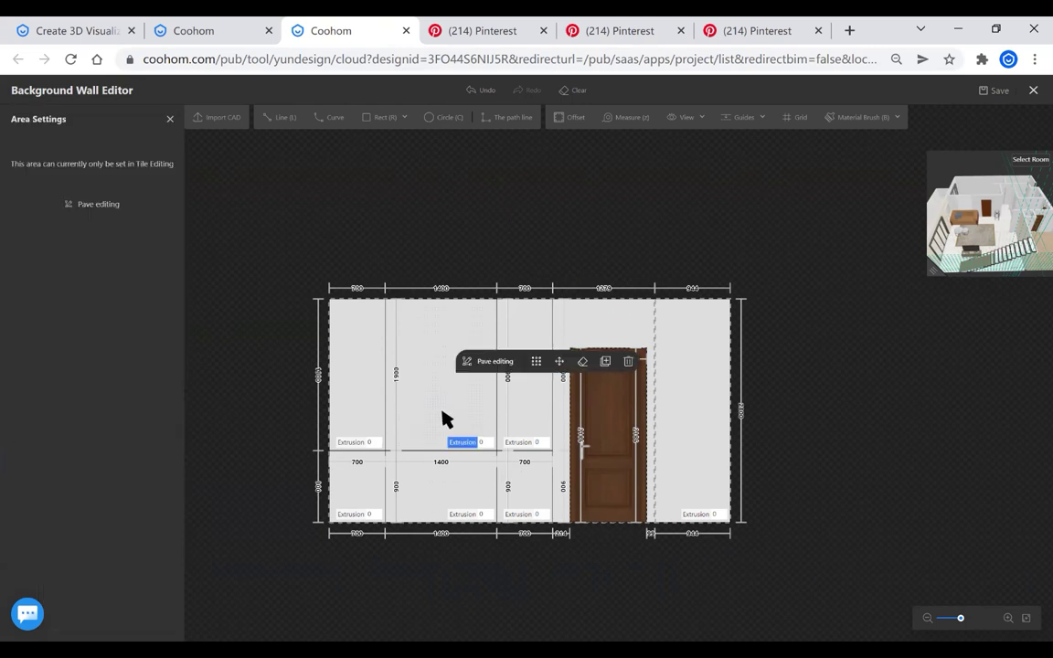
pyautogui.click(487, 215)
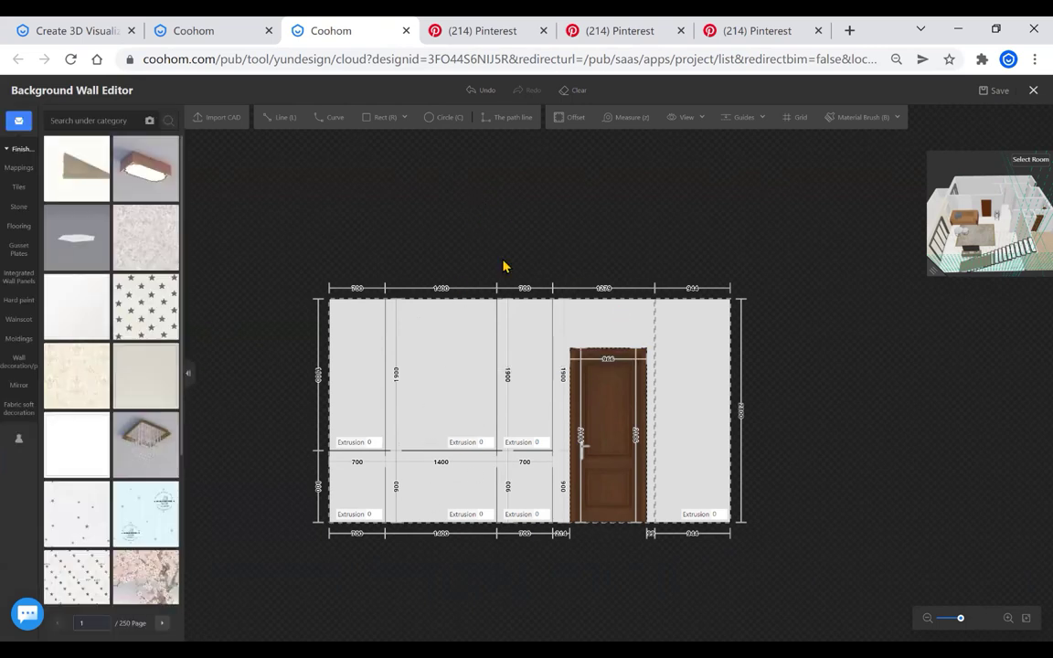
pyautogui.click(453, 395)
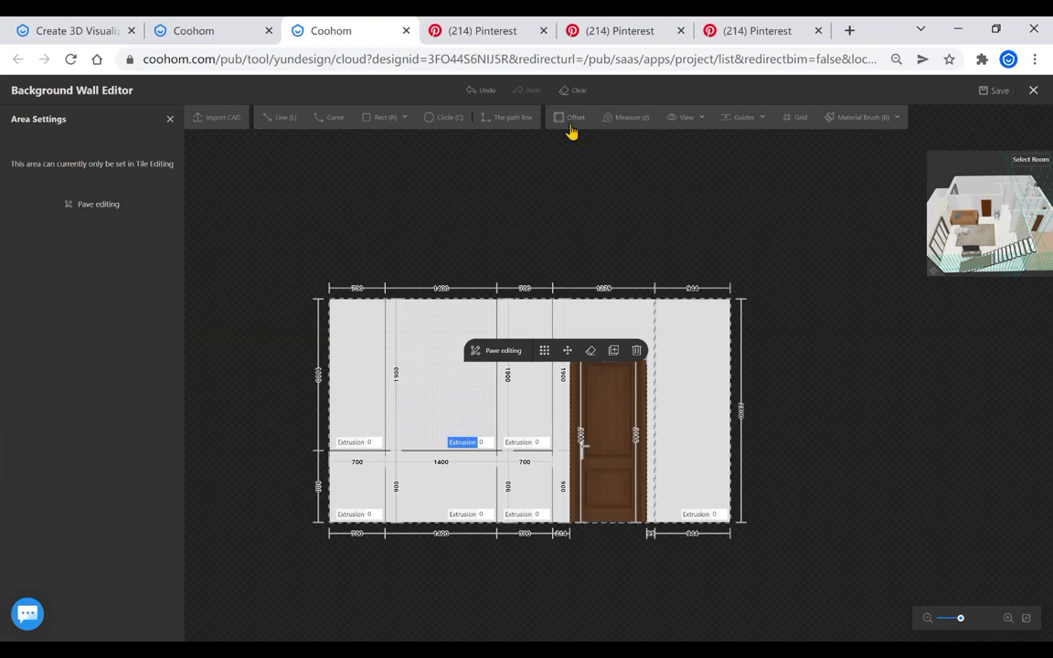
pyautogui.click(352, 430)
pyautogui.click(569, 117)
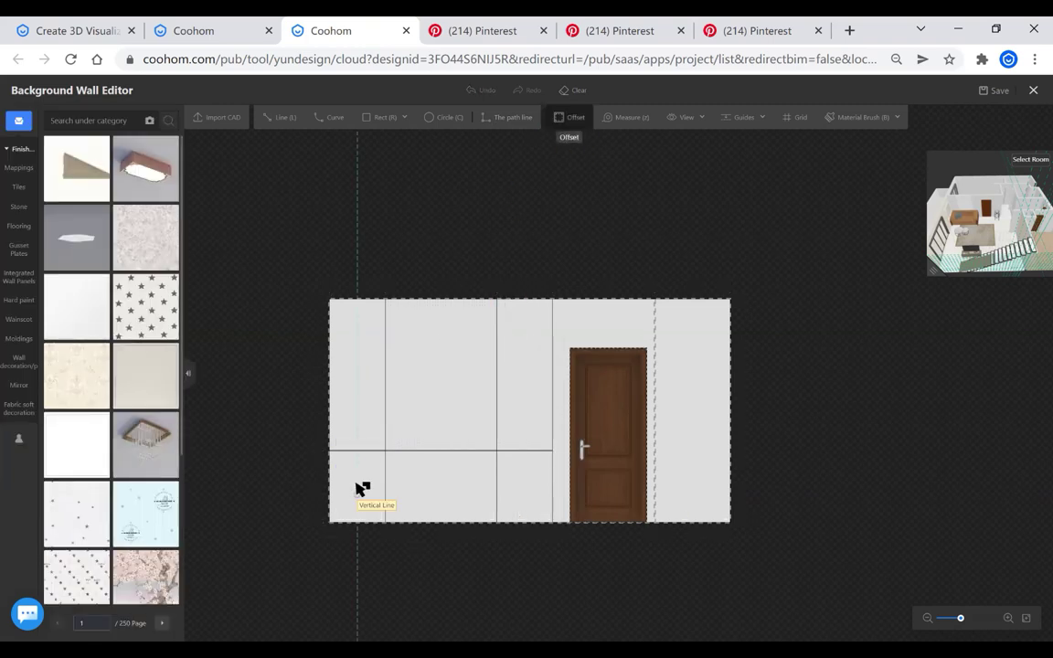
pyautogui.click(379, 434)
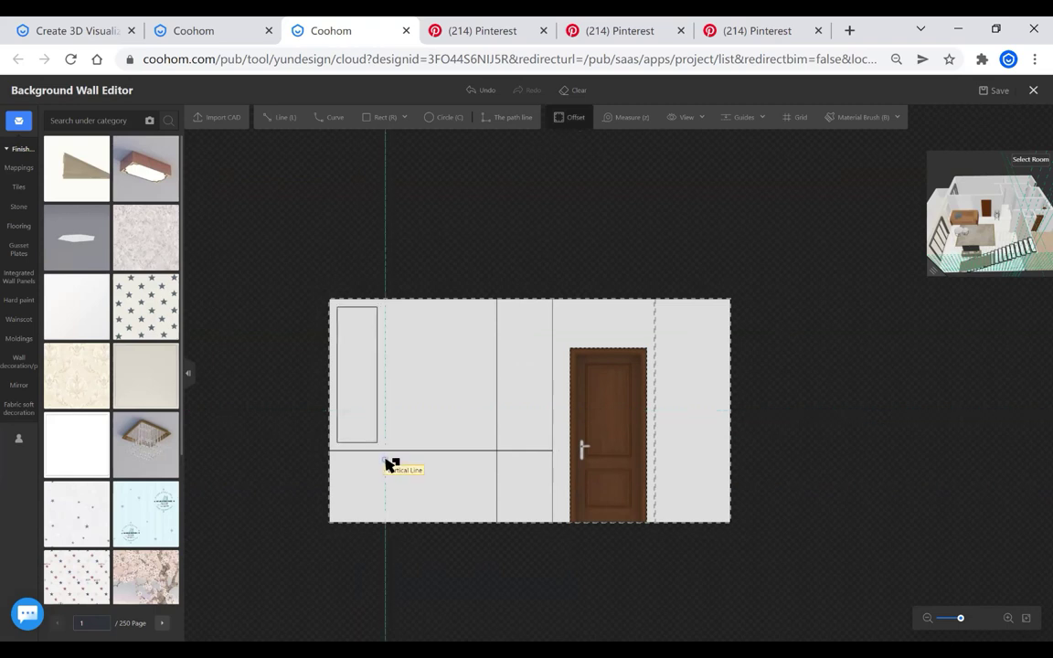
# Offset the outlines of the upper-middle and upper-right wall panels 100 mm inward
pyautogui.click(393, 462)
pyautogui.click(459, 408)
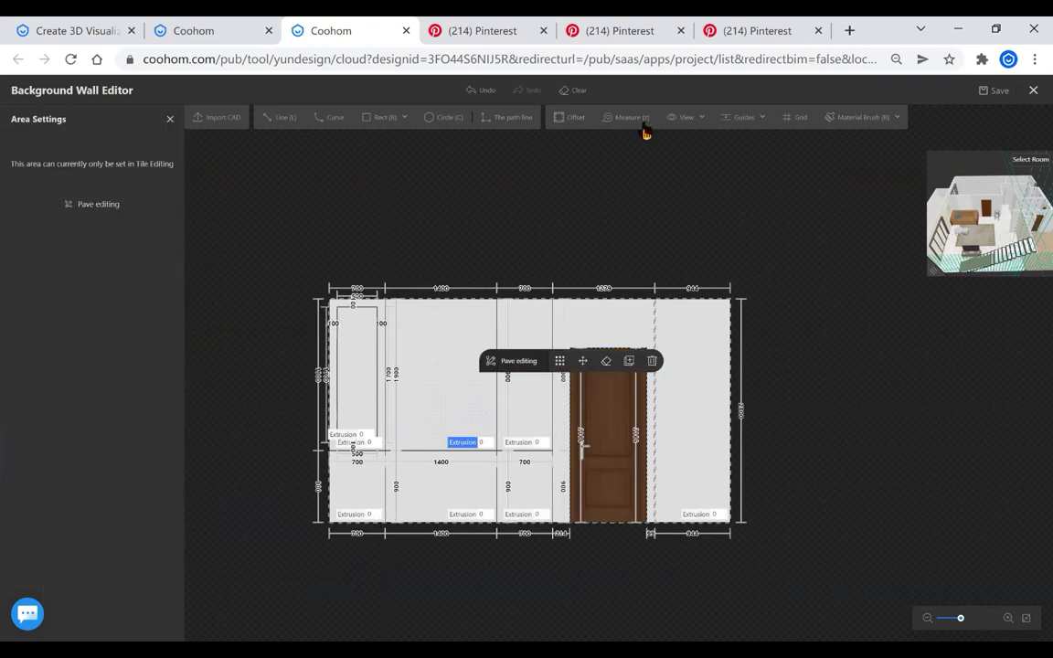
pyautogui.click(573, 117)
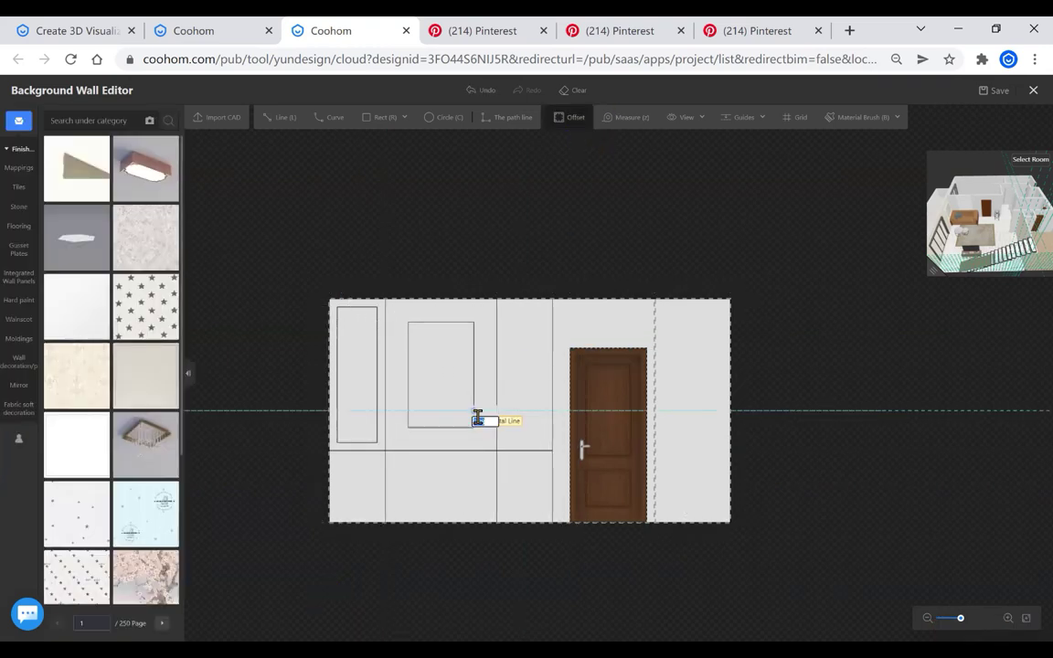
pyautogui.press('Return')
pyautogui.click(536, 438)
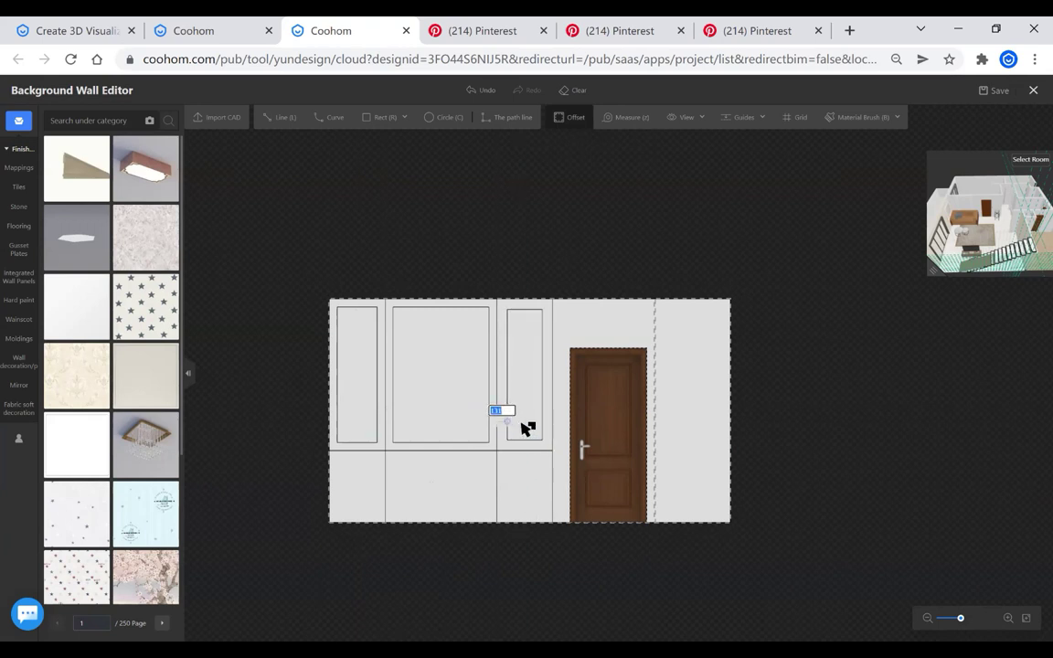
pyautogui.click(527, 428)
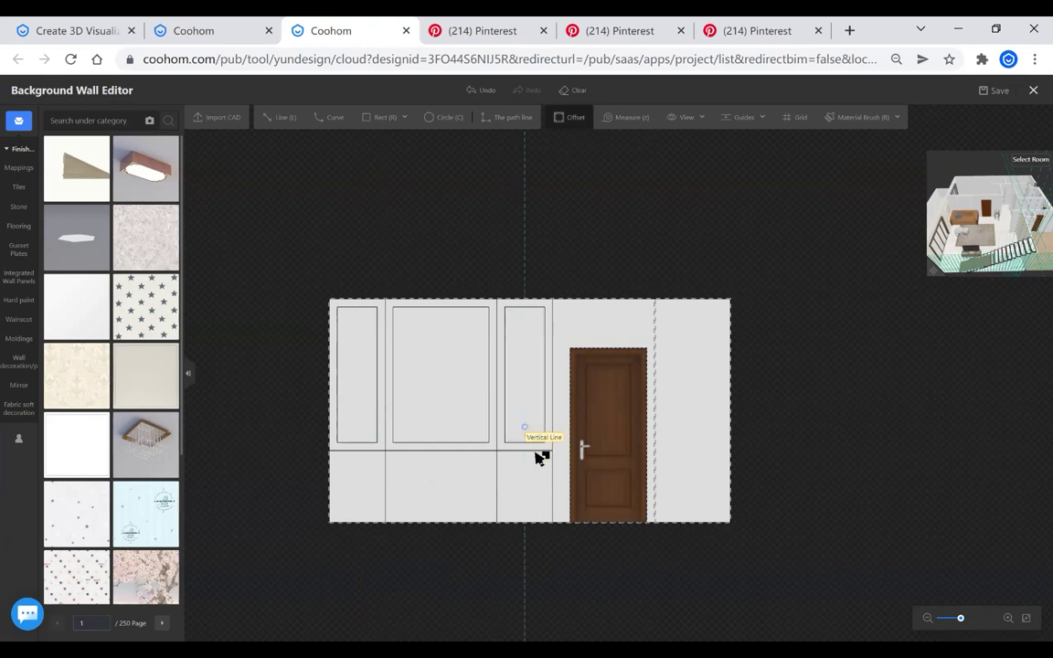
# Offset the outlines of the three lower wall panels 100 mm inward and end the Offset command
pyautogui.click(372, 513)
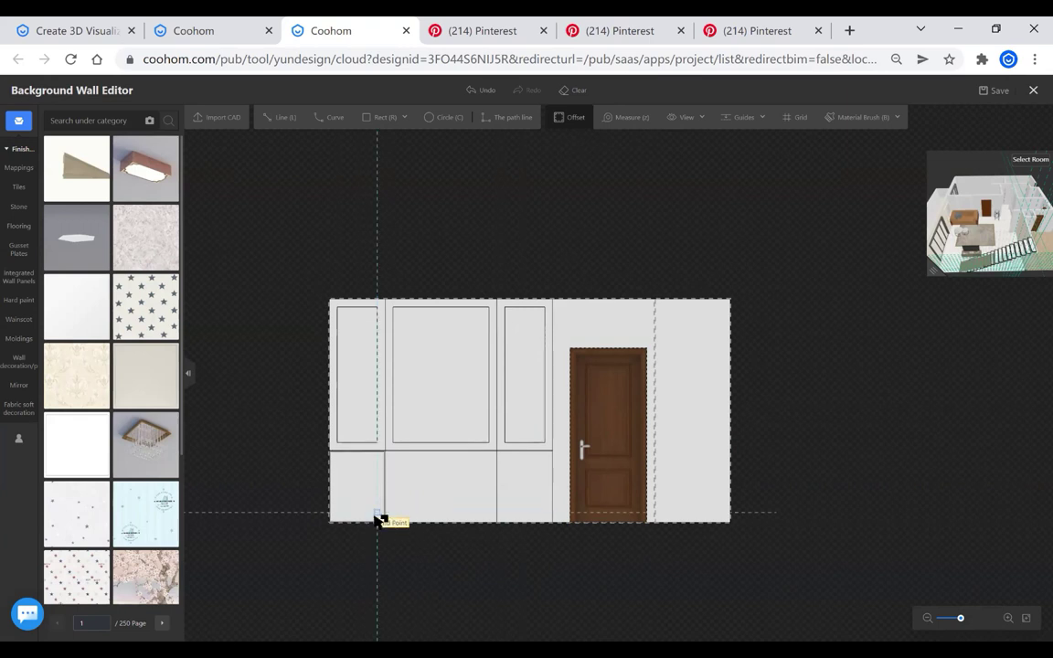
pyautogui.click(375, 515)
pyautogui.click(368, 514)
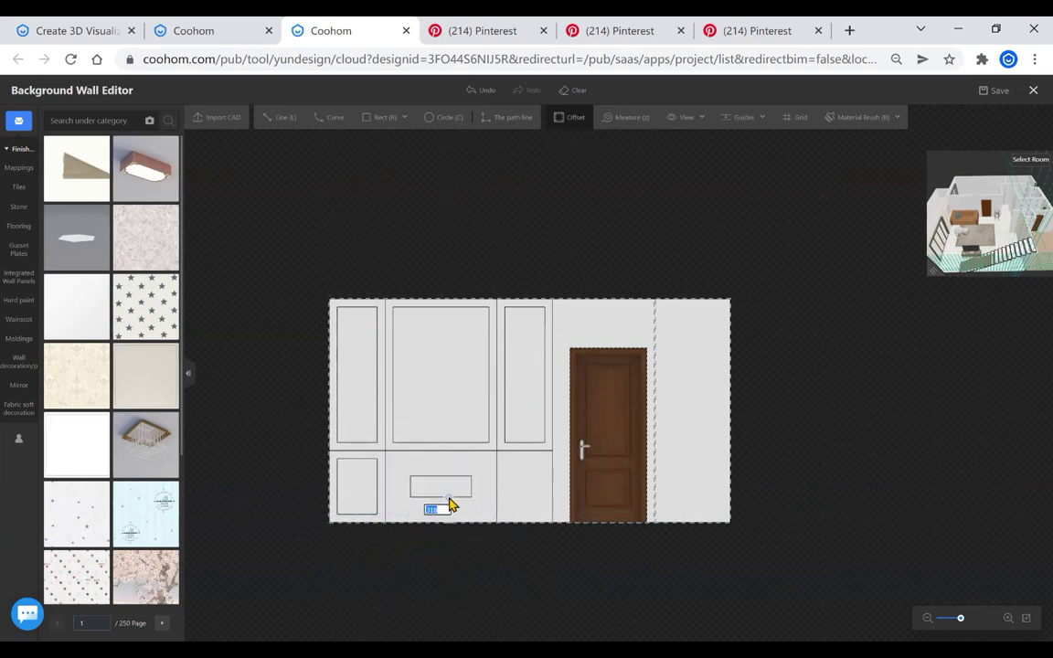
pyautogui.click(489, 500)
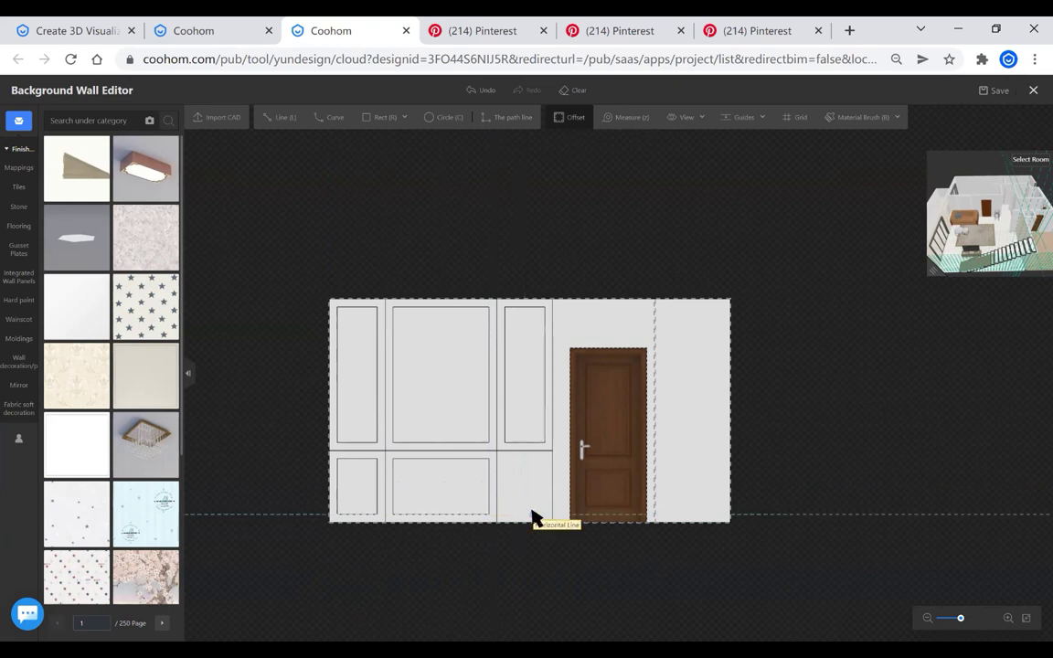
pyautogui.press('Return')
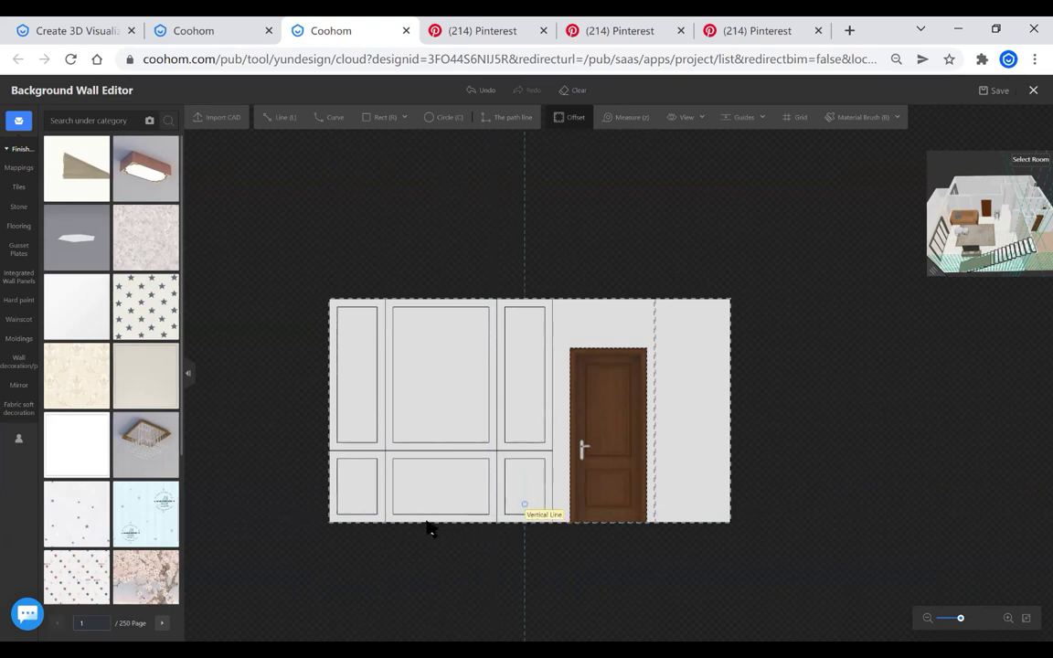
pyautogui.press('Escape')
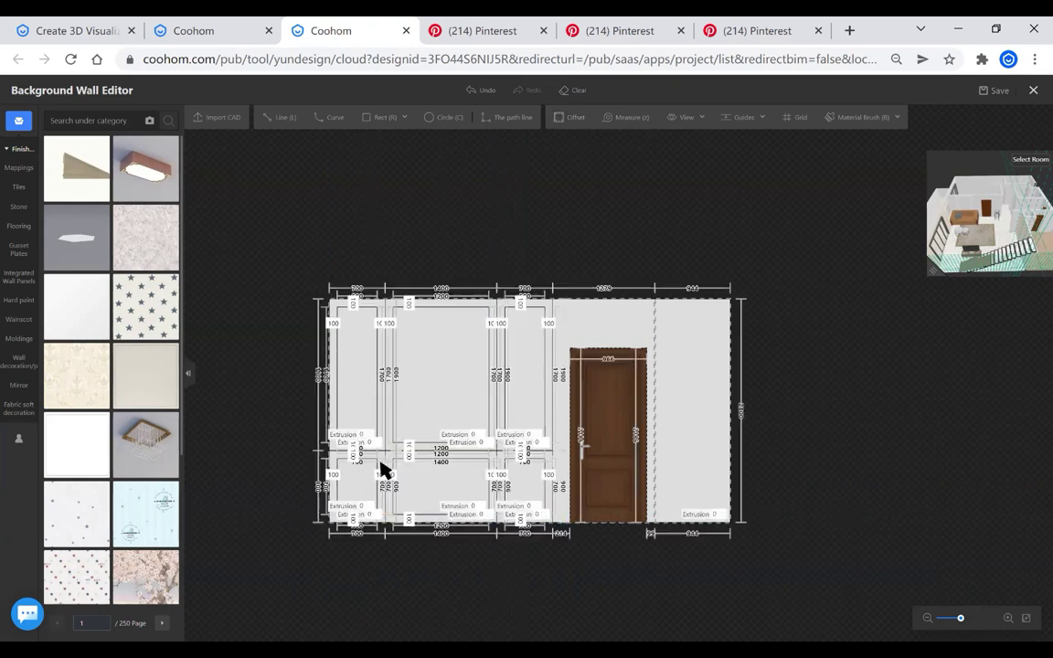
# Select the inner frame area of the upper-left panel and look through the Moldings library for a suitable profile
pyautogui.click(349, 382)
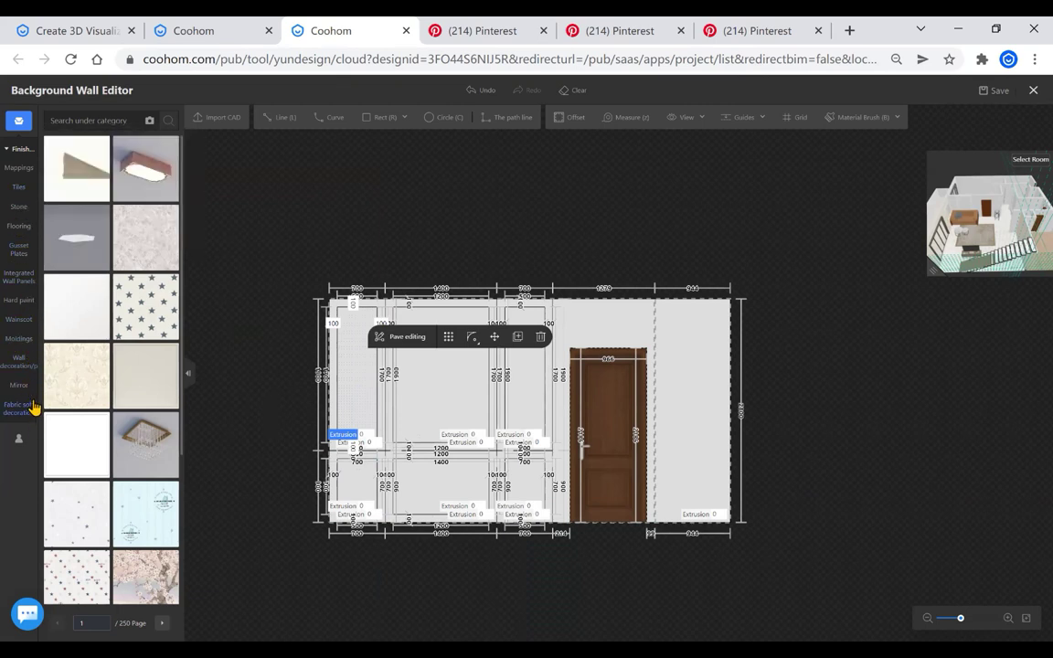
pyautogui.click(26, 346)
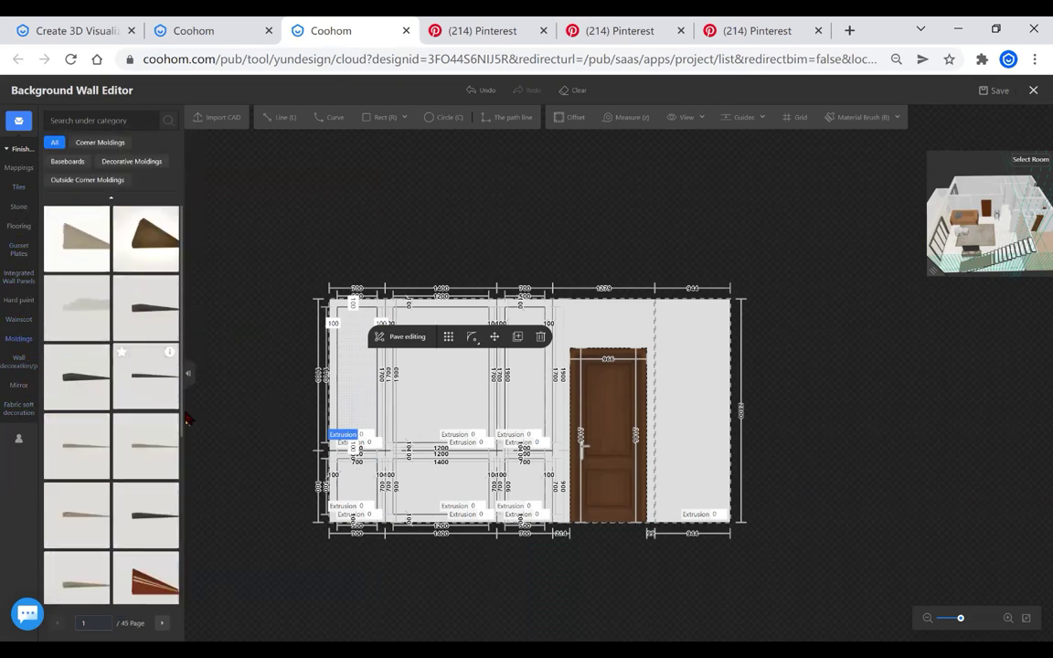
pyautogui.scroll(-10, 115, 384)
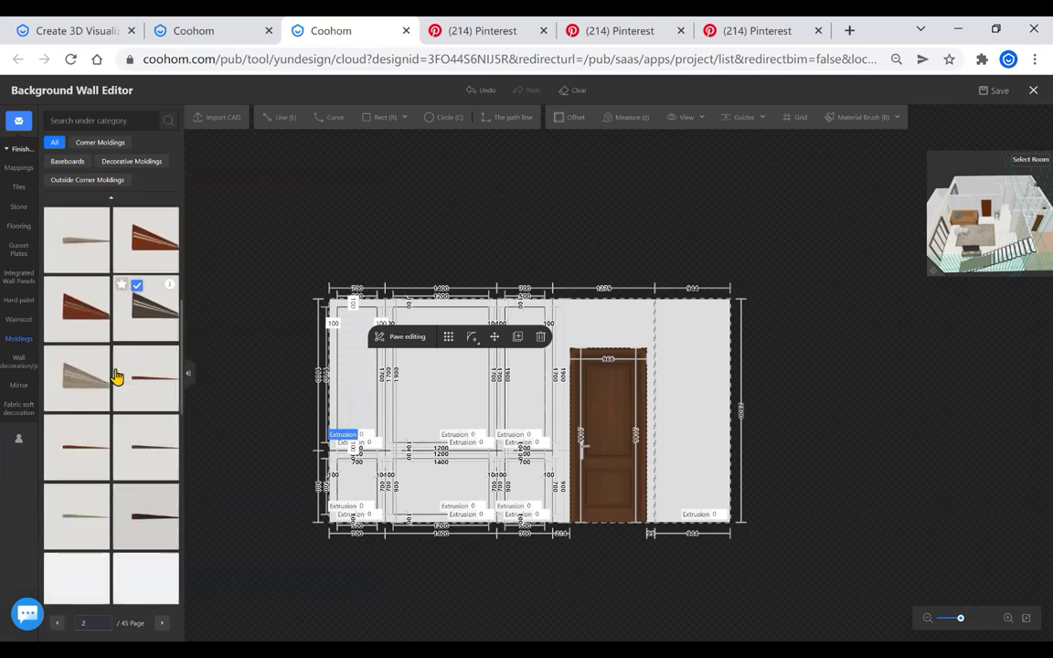
pyautogui.scroll(-3, 118, 375)
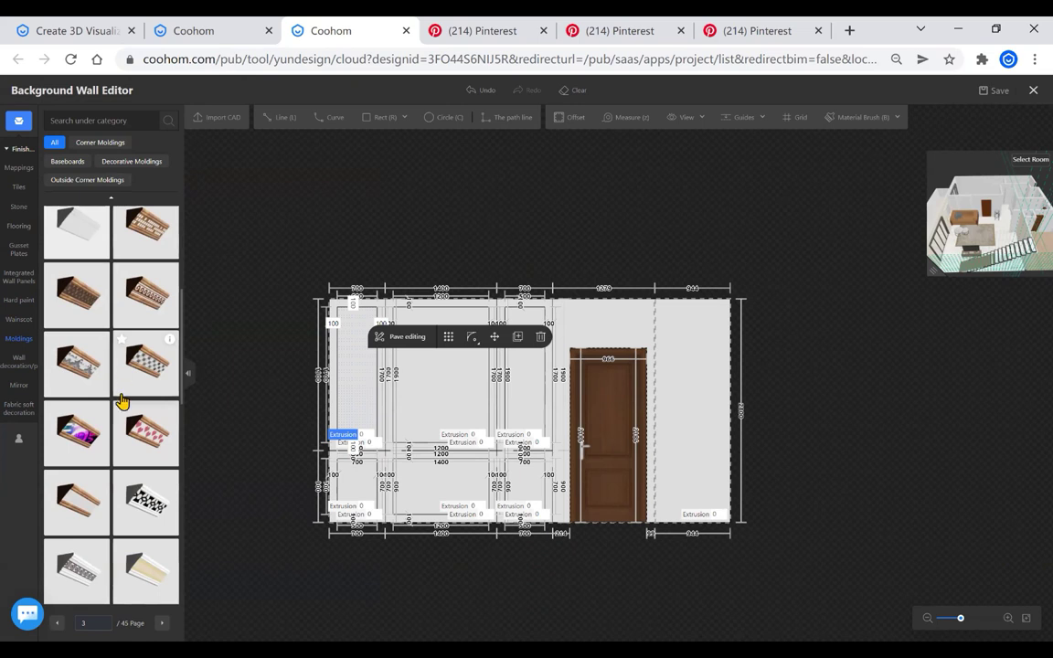
pyautogui.scroll(-5, 137, 376)
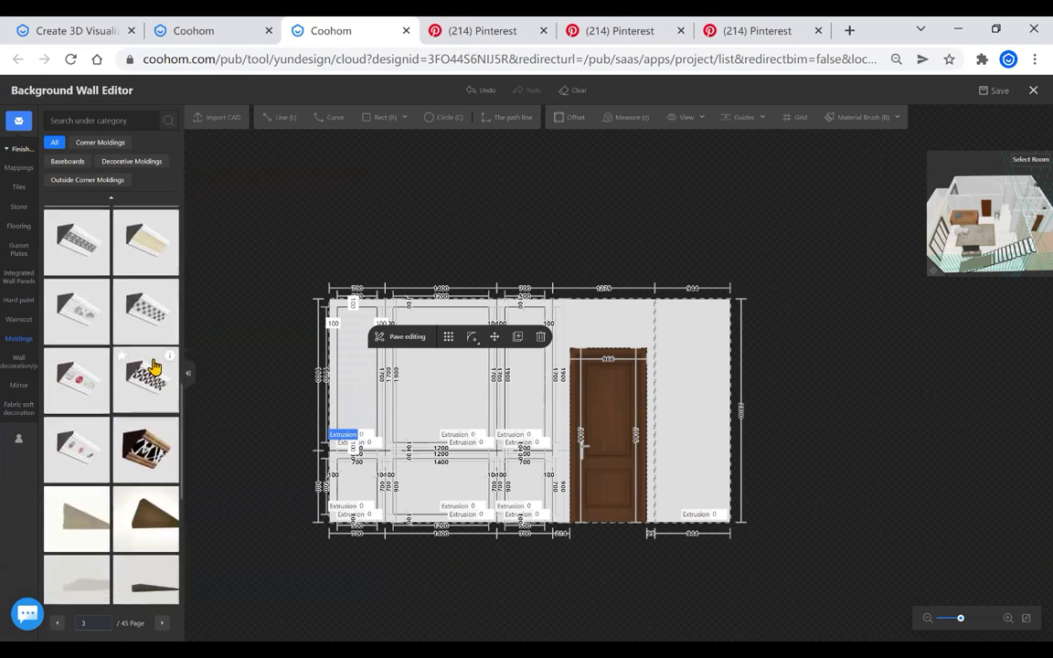
pyautogui.scroll(-5, 154, 366)
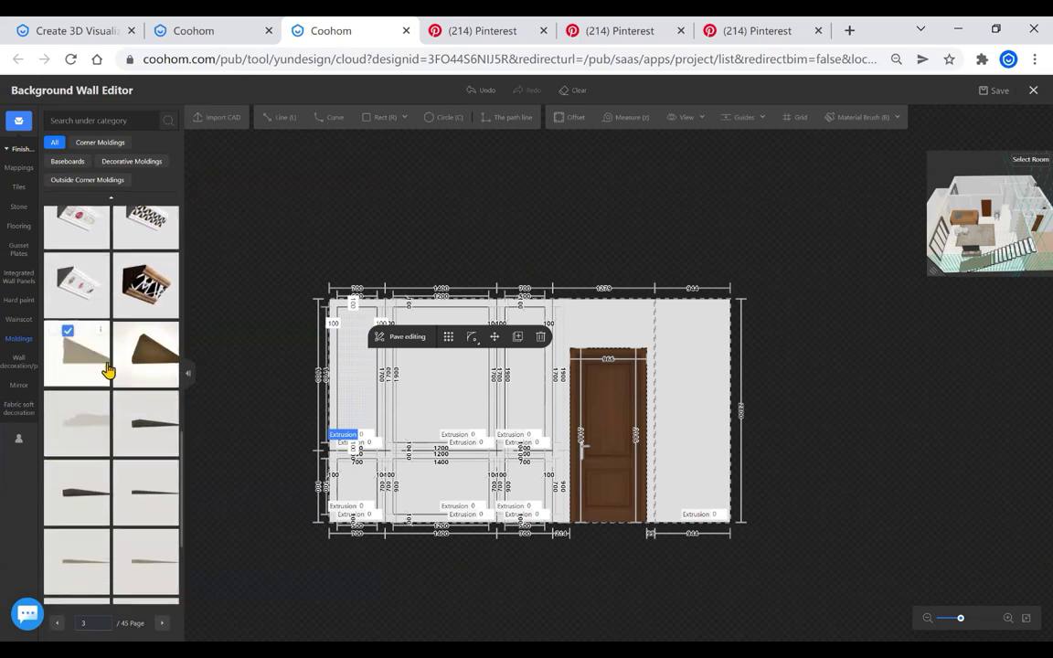
pyautogui.scroll(-5, 91, 358)
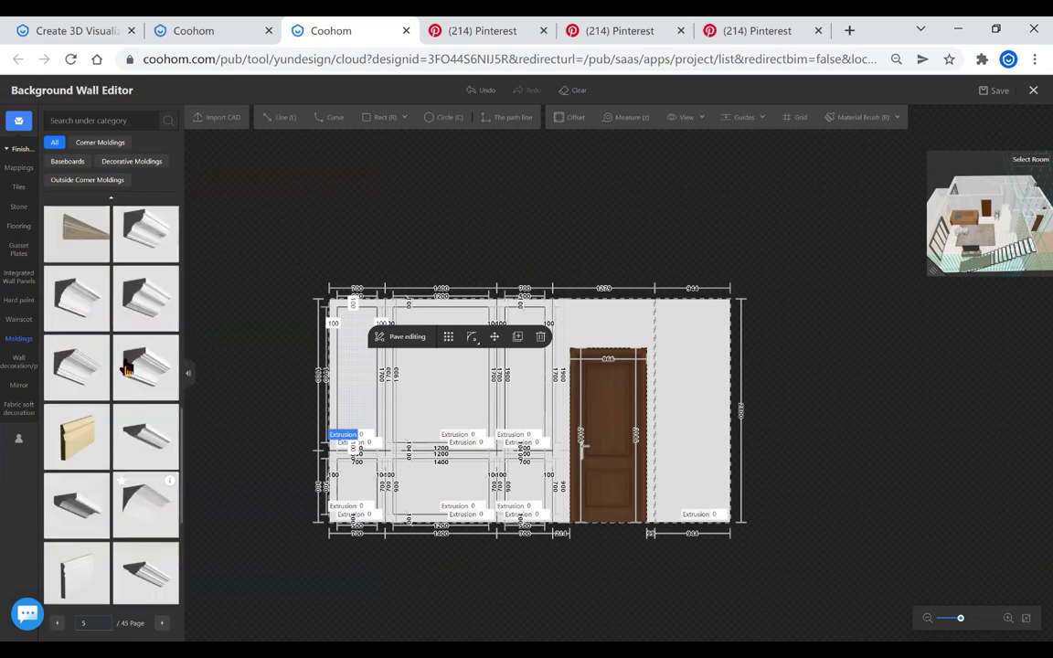
pyautogui.scroll(-3, 128, 365)
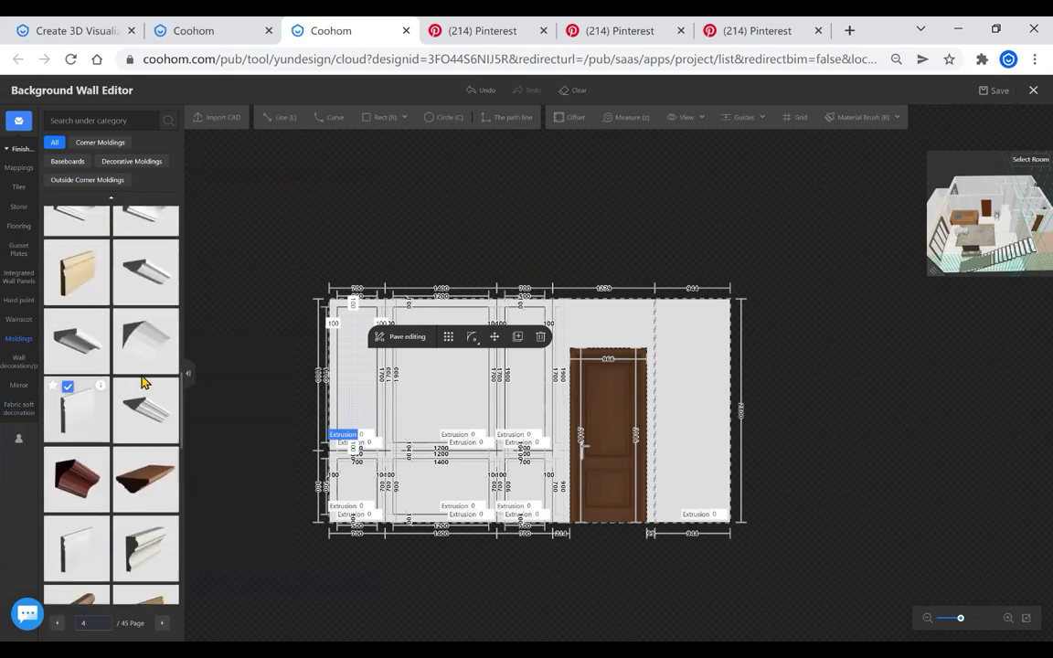
pyautogui.click(74, 428)
pyautogui.scroll(-4, 94, 423)
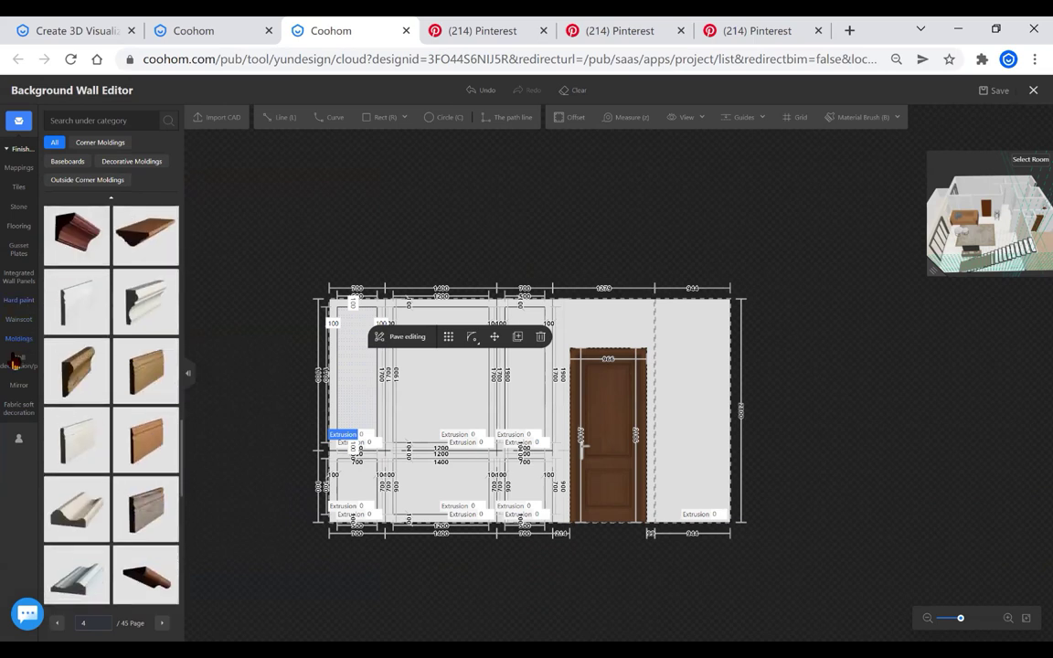
# Check the Hard paint, Integrated Wall Panels, Gusset Plates and Wall decoration categories, then return to Moldings
pyautogui.click(17, 306)
pyautogui.click(19, 279)
pyautogui.click(24, 253)
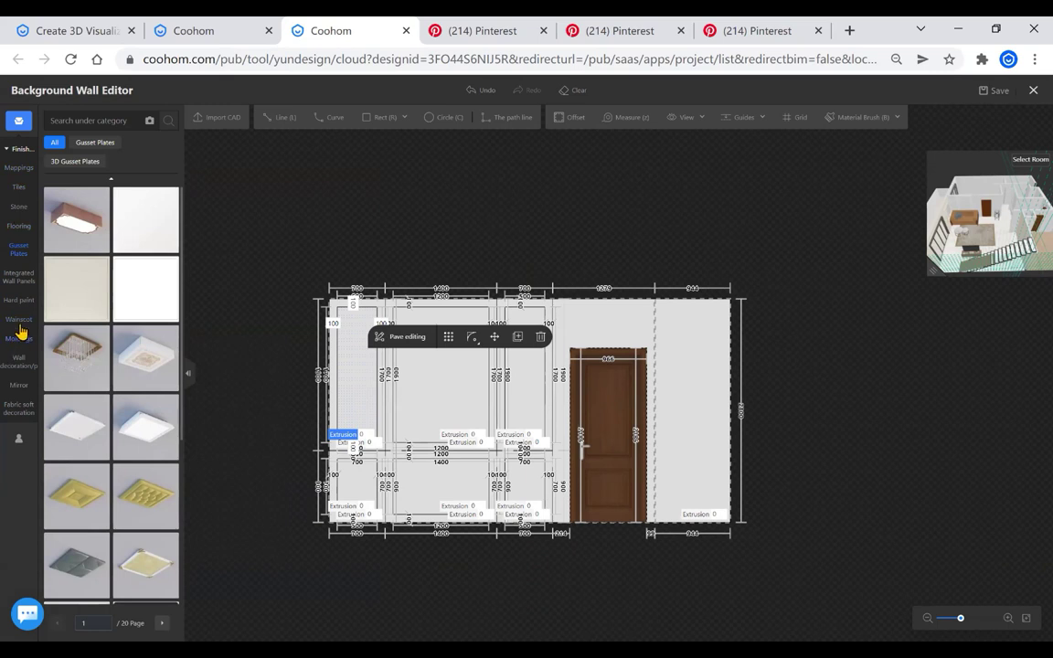
pyautogui.click(24, 368)
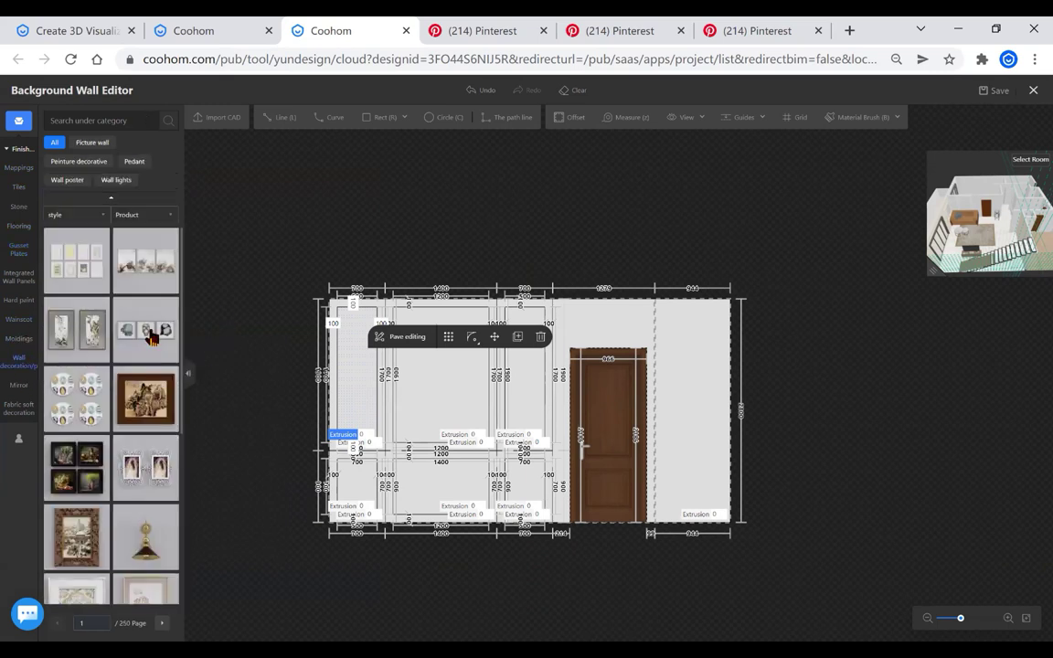
pyautogui.click(20, 339)
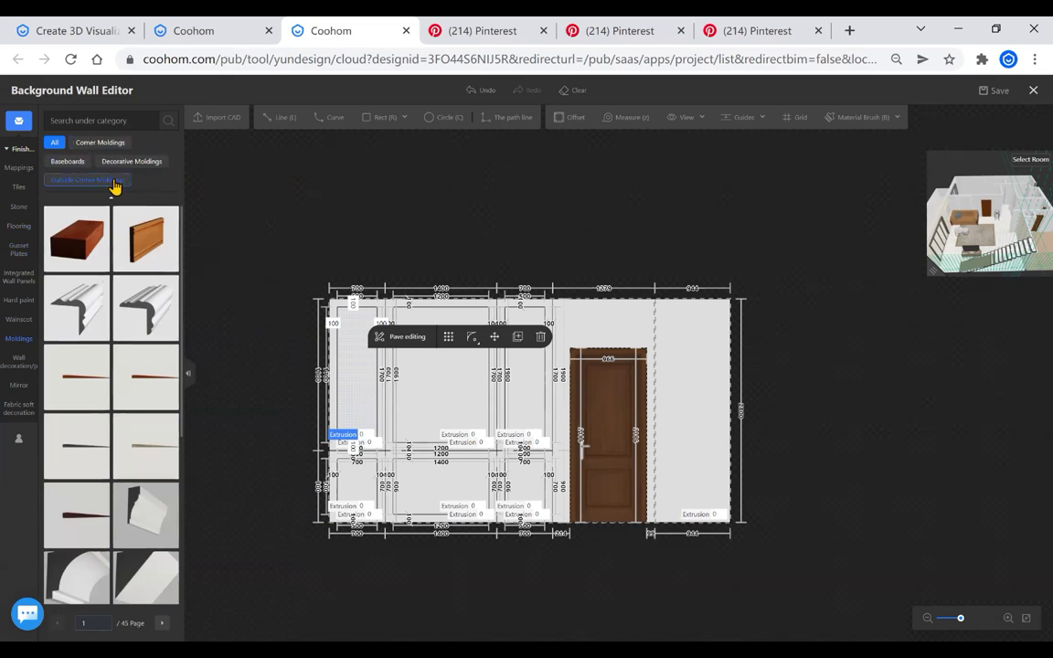
# Filter the moldings to Decorative Moldings and examine the profiles for one that suits the panel frames
pyautogui.click(137, 163)
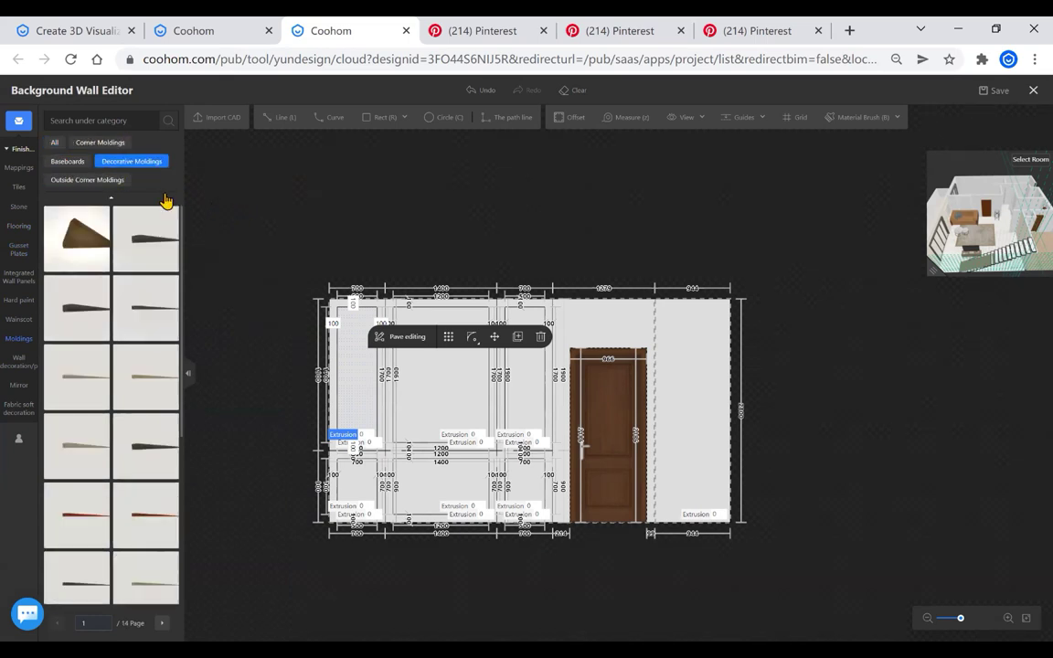
pyautogui.scroll(-3, 131, 416)
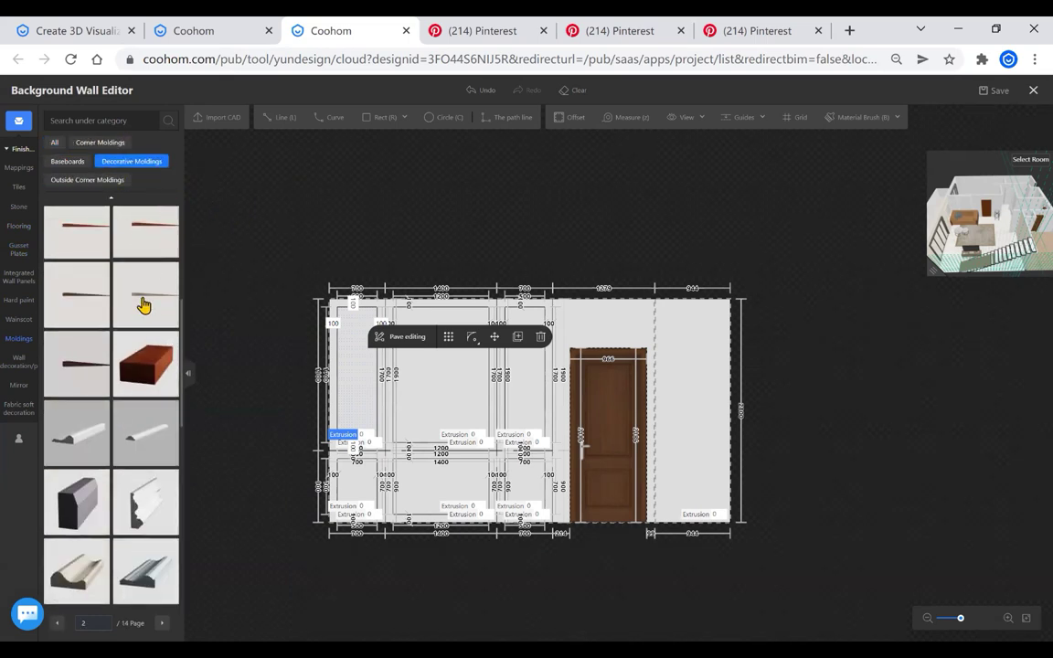
pyautogui.scroll(-2, 158, 450)
pyautogui.scroll(-2, 158, 439)
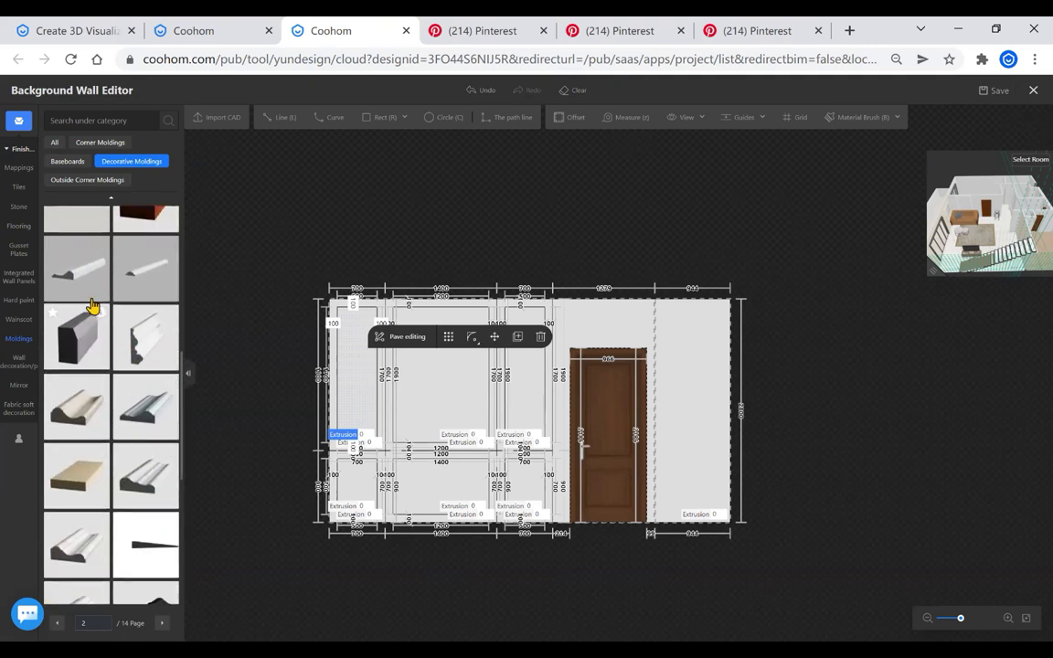
pyautogui.scroll(-3, 113, 441)
pyautogui.scroll(3, 117, 446)
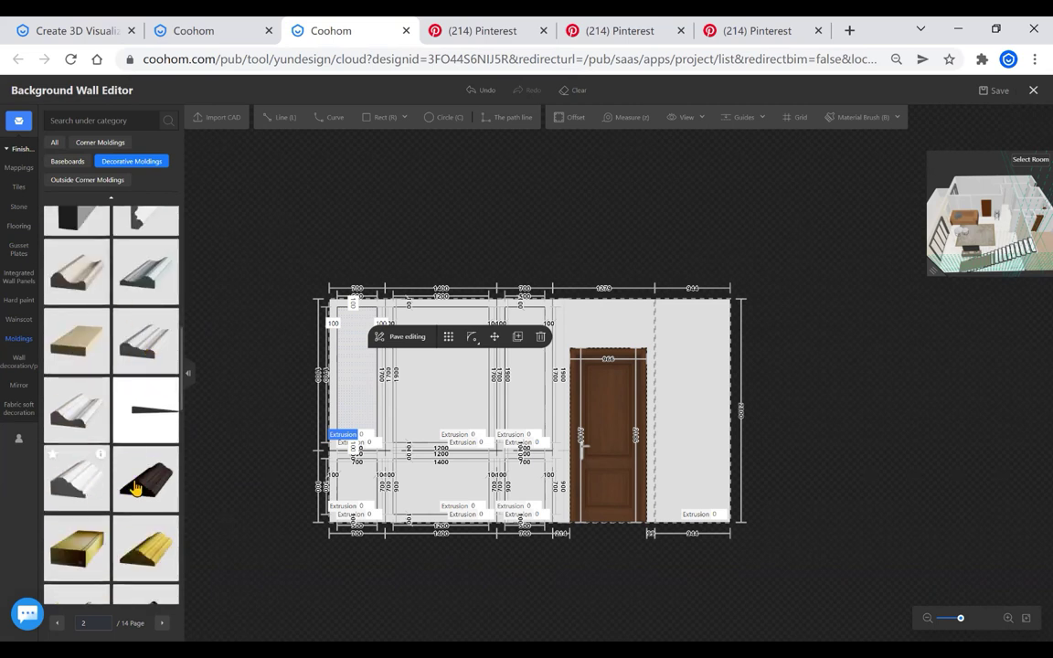
pyautogui.scroll(5, 83, 519)
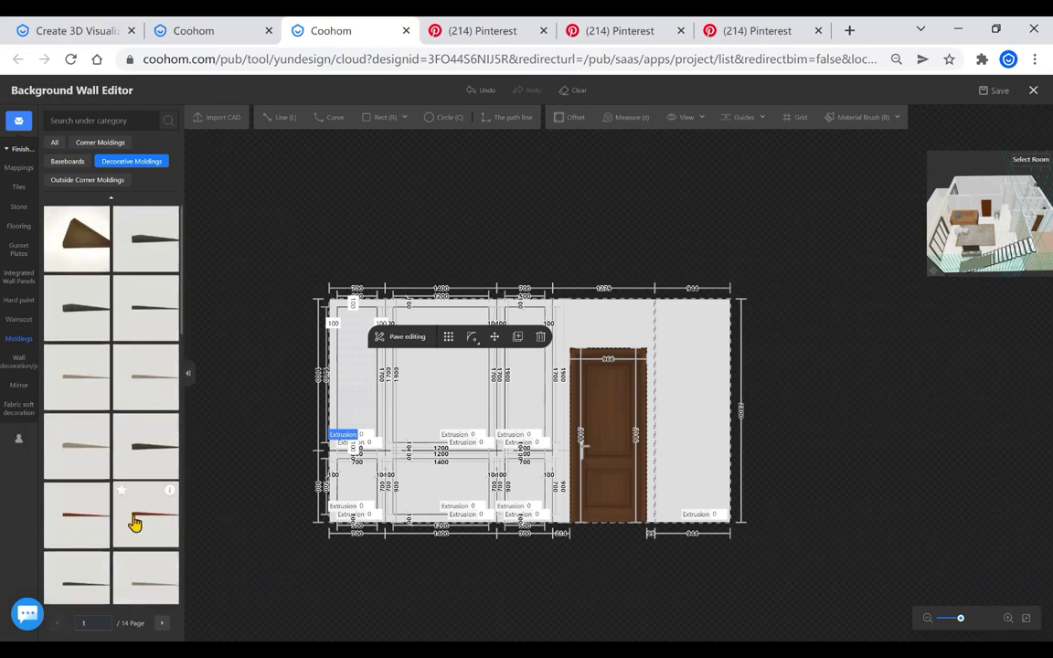
pyautogui.scroll(-5, 115, 424)
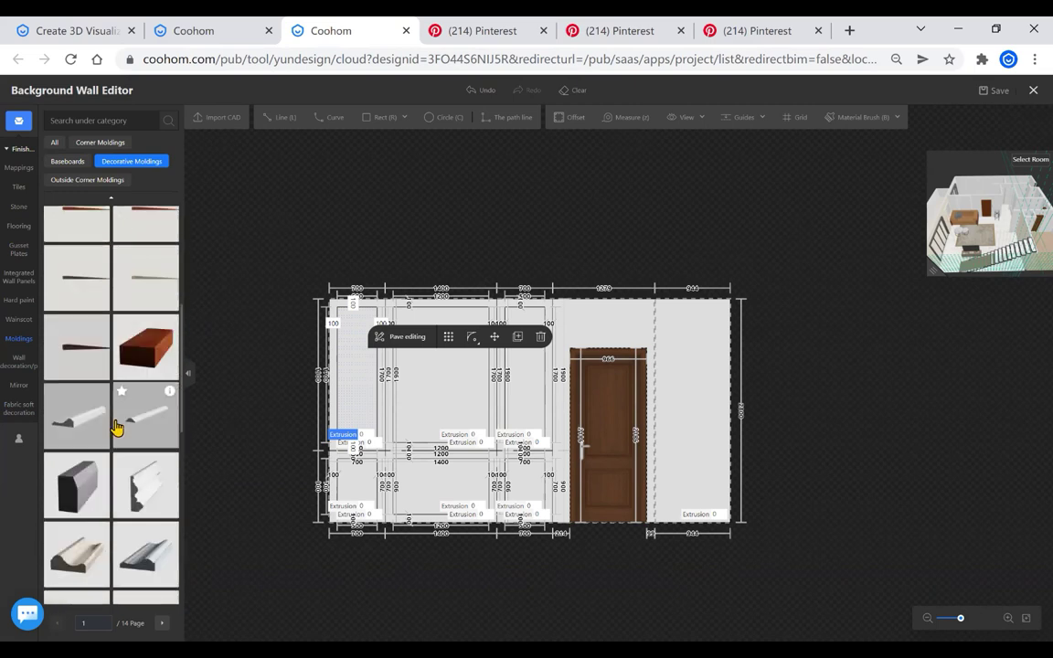
pyautogui.moveTo(89, 429)
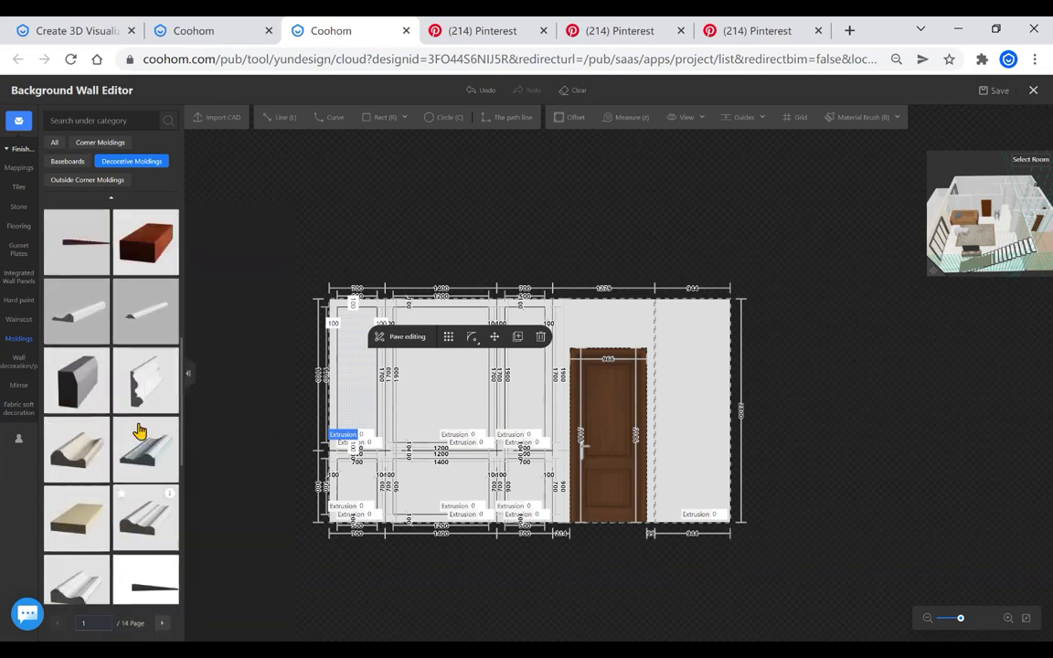
pyautogui.scroll(-3, 141, 439)
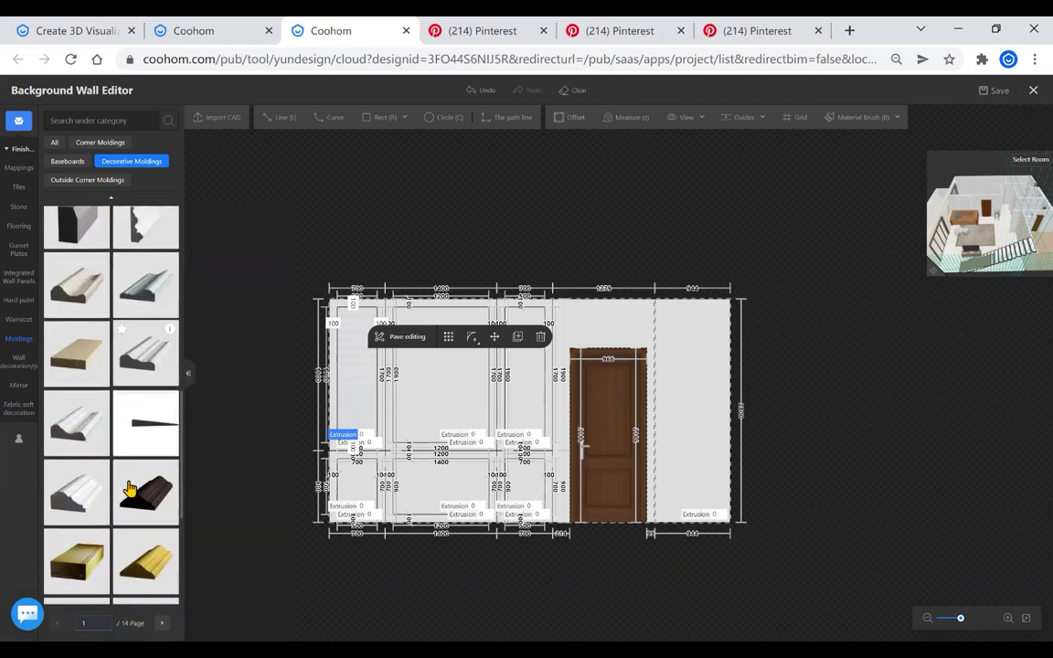
# Frame the inner area of the upper-left wall panel with a decorative molding and deselect the panel
pyautogui.moveTo(123, 492); pyautogui.dragTo(358, 394)
pyautogui.scroll(4, 370, 407)
pyautogui.click(359, 425)
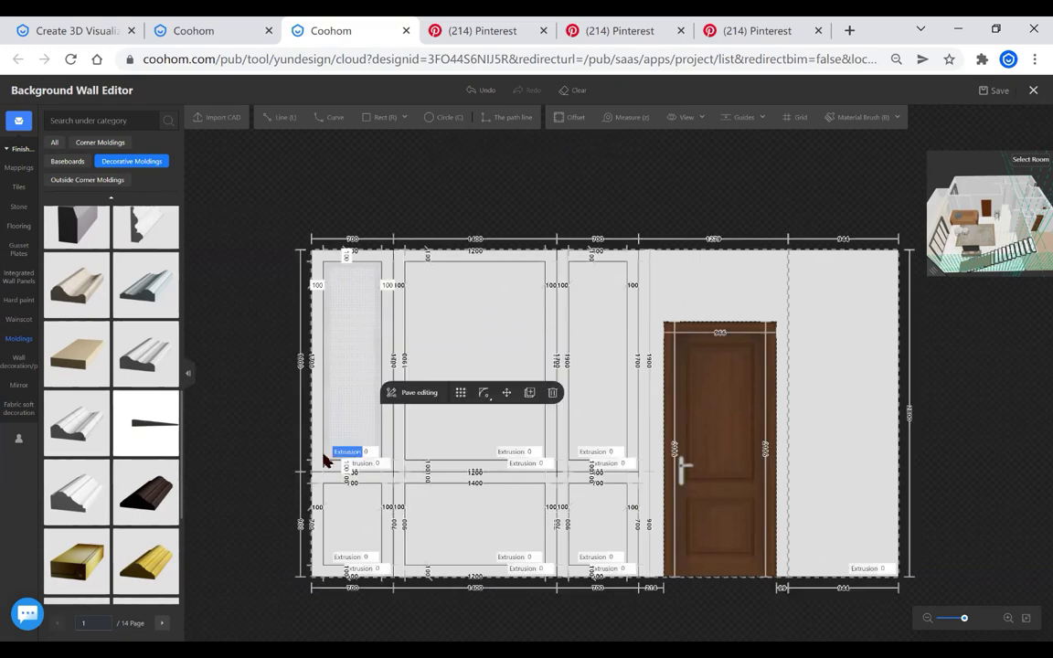
pyautogui.click(253, 480)
pyautogui.scroll(2, 295, 331)
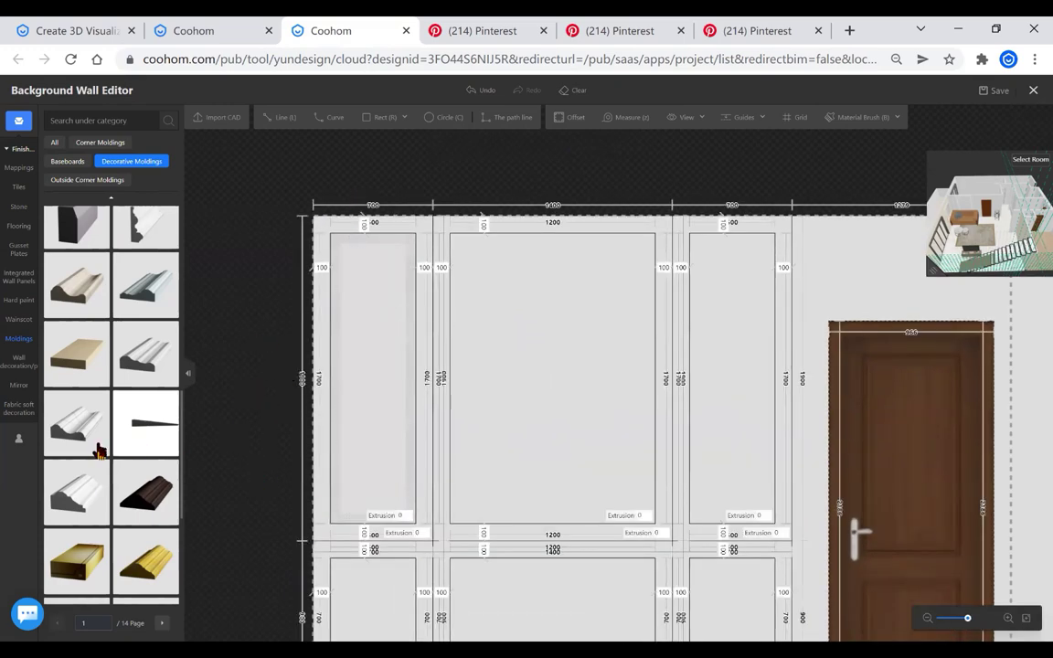
# Pick a slim light-grey decorative molding further down the library and place it around the inner frame of the upper-middle panel
pyautogui.scroll(-10, 98, 448)
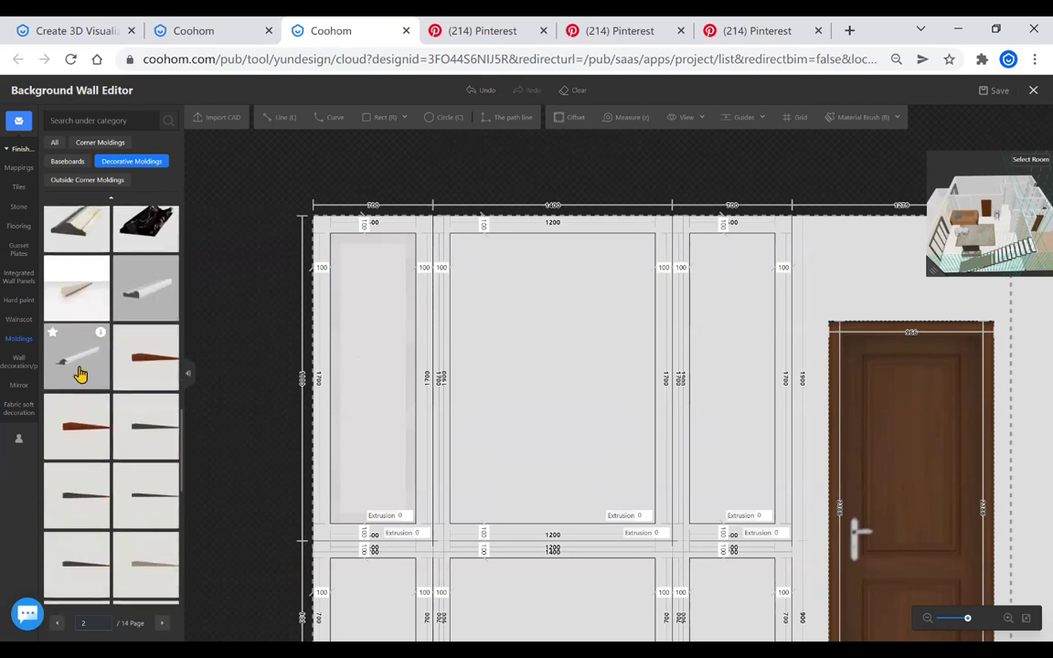
pyautogui.click(80, 373)
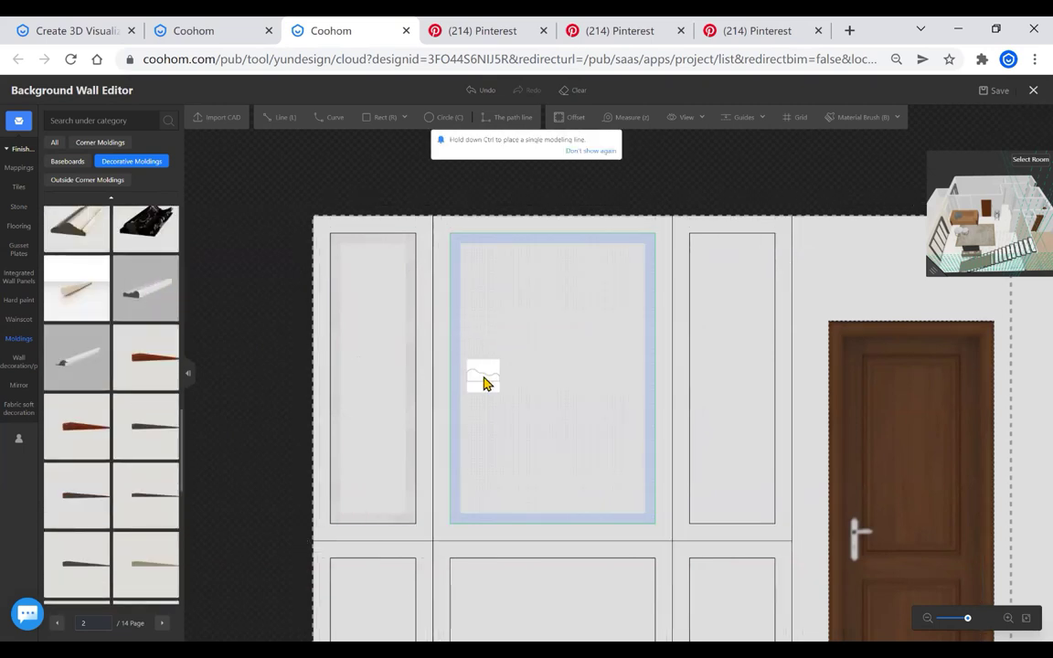
pyautogui.click(484, 382)
# Find a flatter light-grey decorative molding in the library and place it around the inner frame of the upper-right panel
pyautogui.scroll(-4, 147, 402)
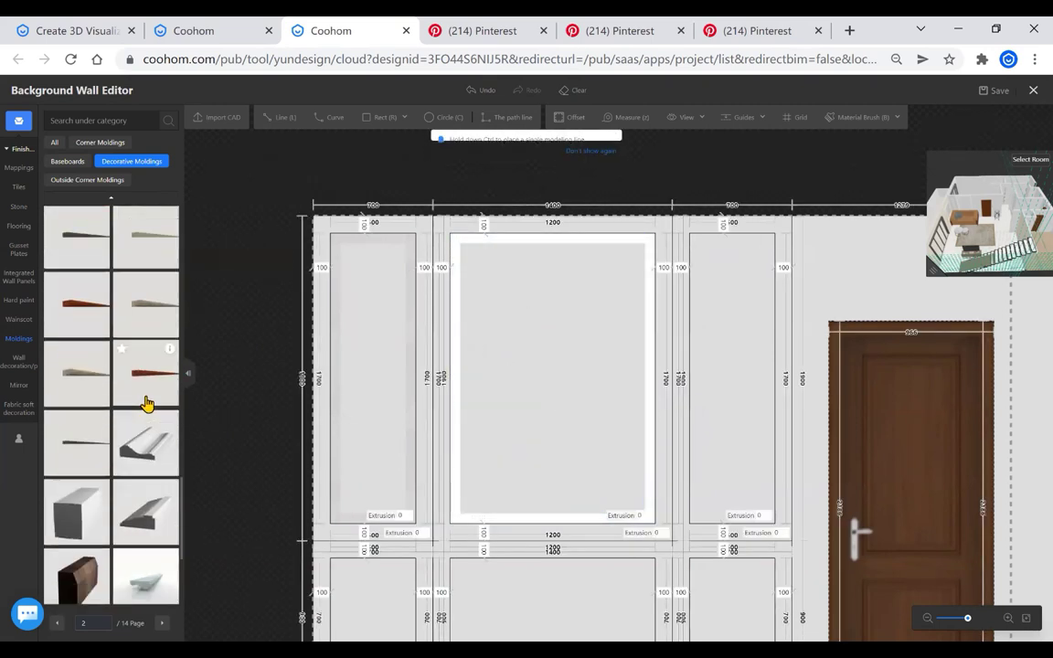
pyautogui.scroll(-8, 148, 404)
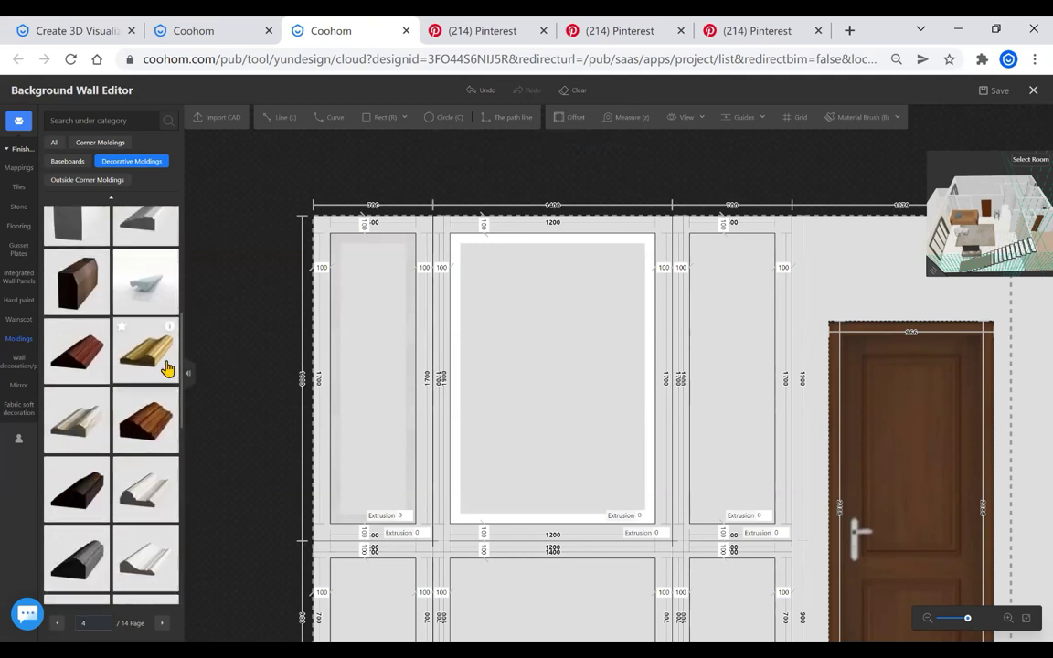
pyautogui.scroll(-2, 167, 368)
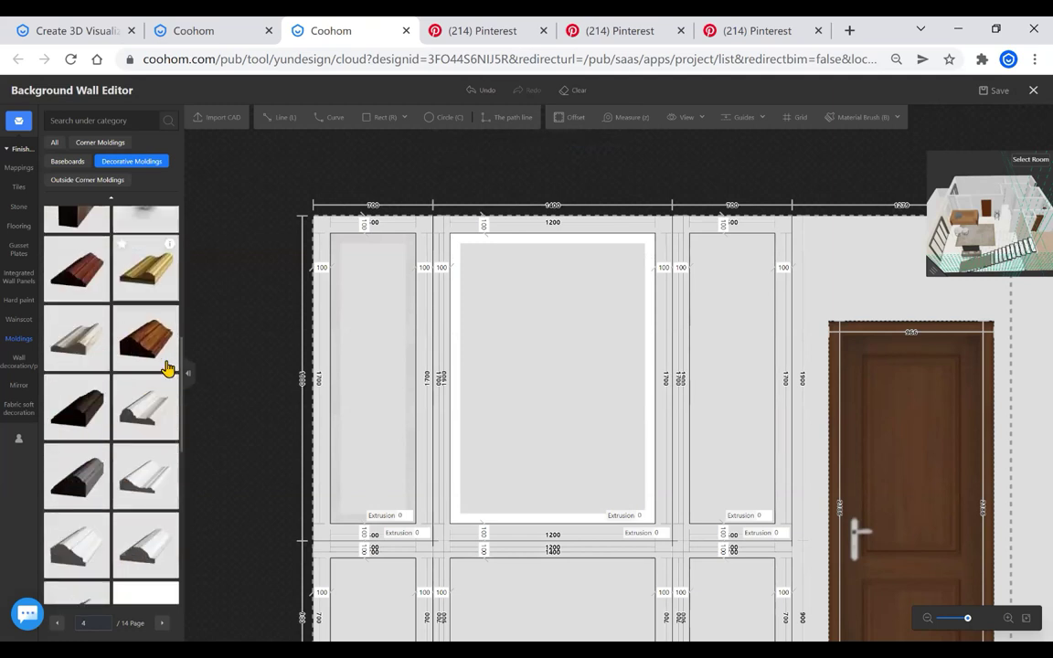
pyautogui.click(459, 416)
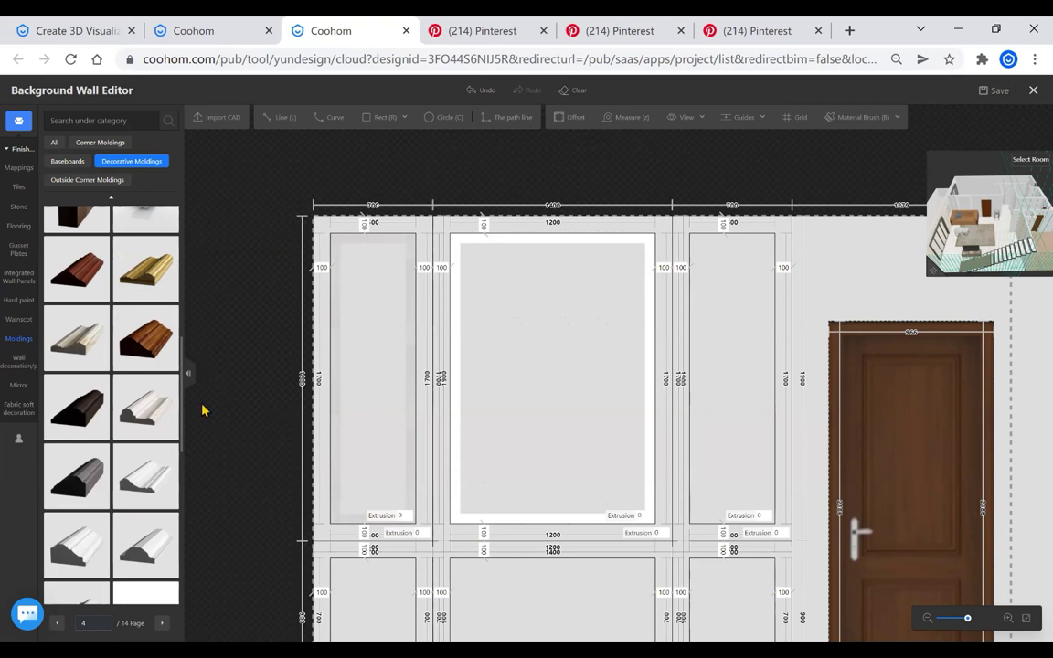
pyautogui.scroll(-5, 131, 434)
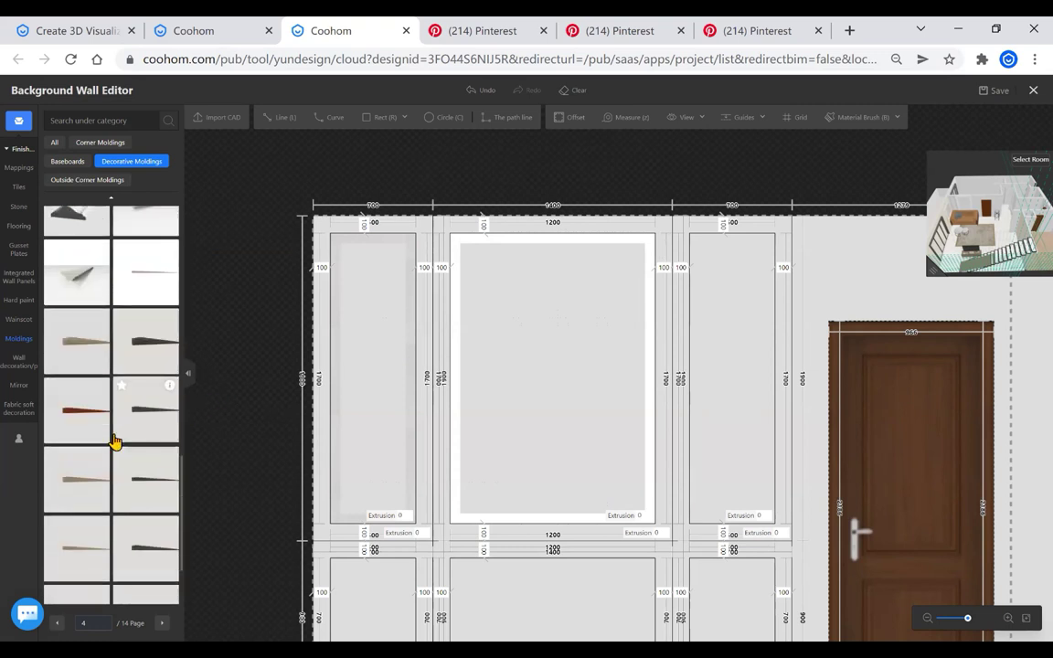
pyautogui.scroll(3, 133, 435)
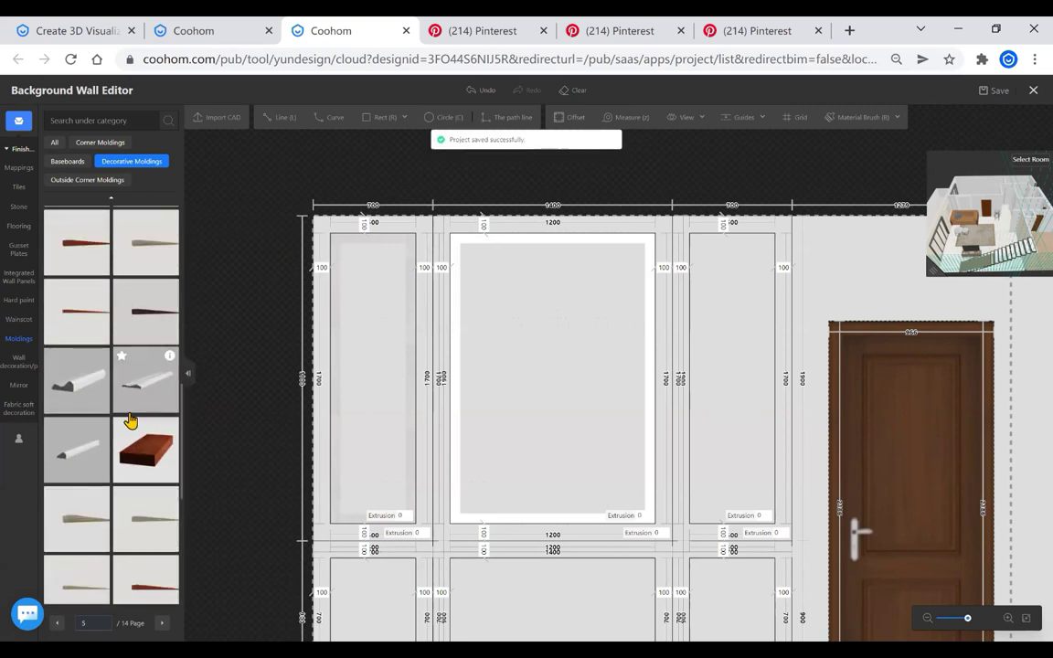
pyautogui.click(136, 399)
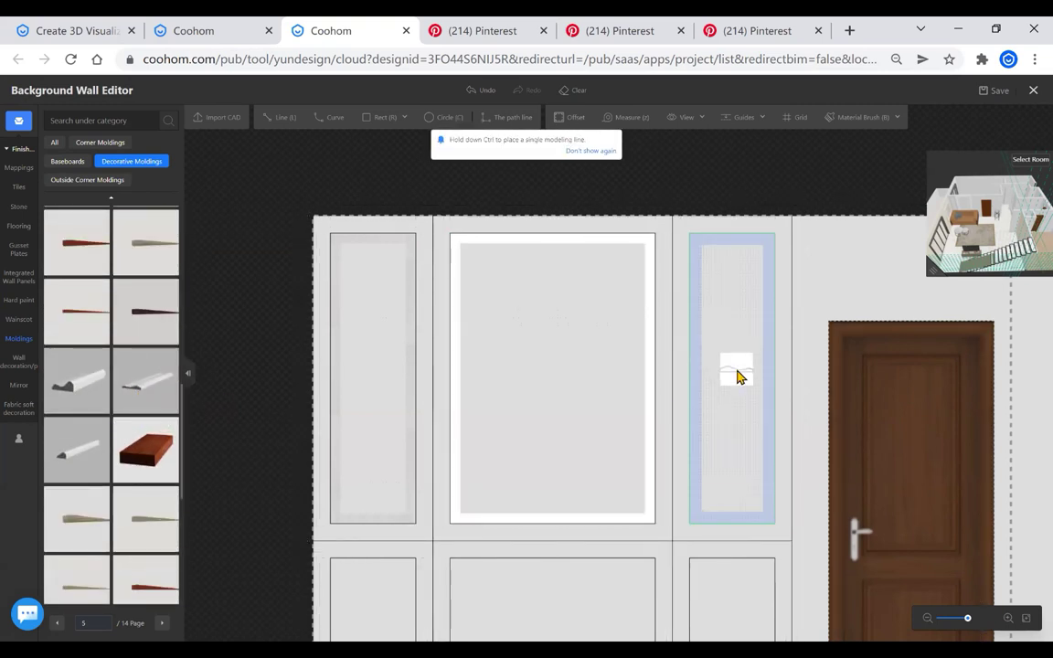
pyautogui.click(737, 375)
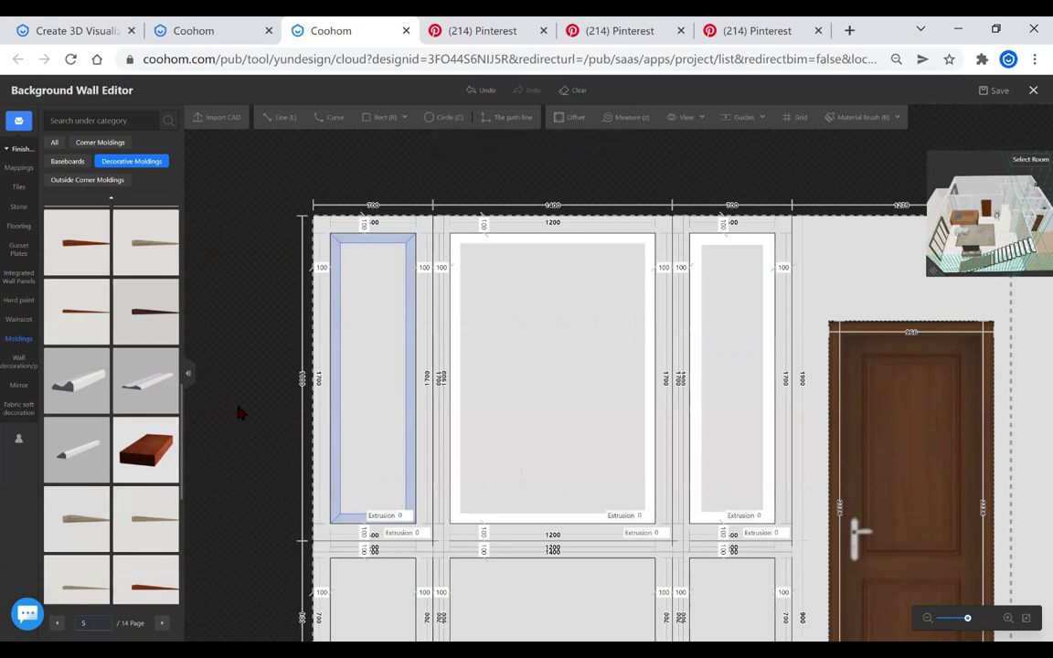
# Look through more decorative moldings, review the framed panels, and check the Tiles and Mappings finishes for a panel covering
pyautogui.scroll(-3, 78, 469)
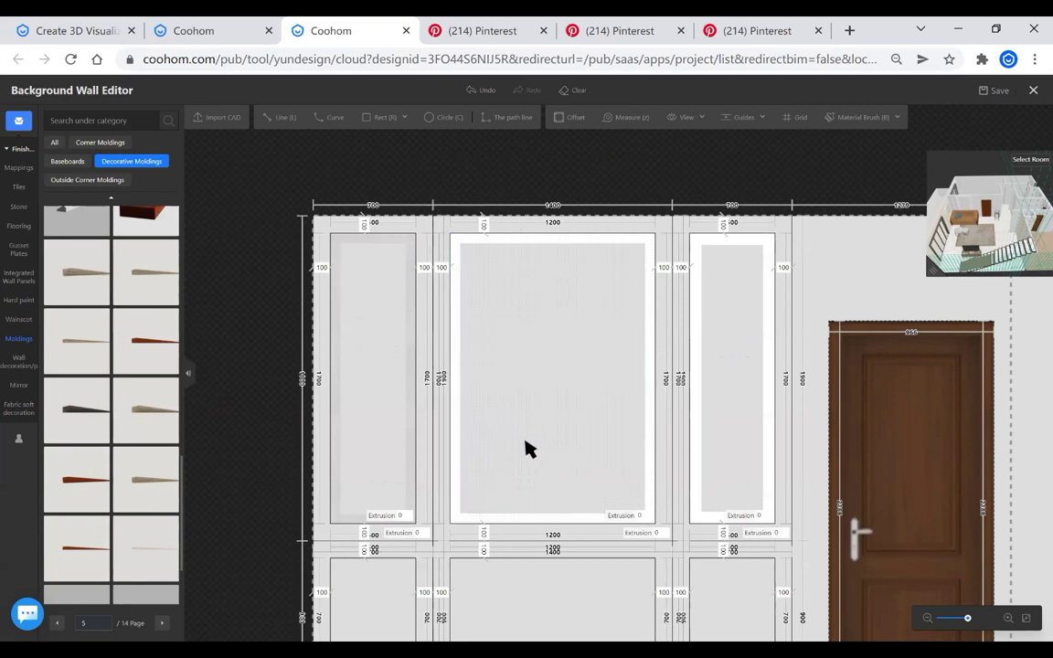
pyautogui.scroll(5, 145, 419)
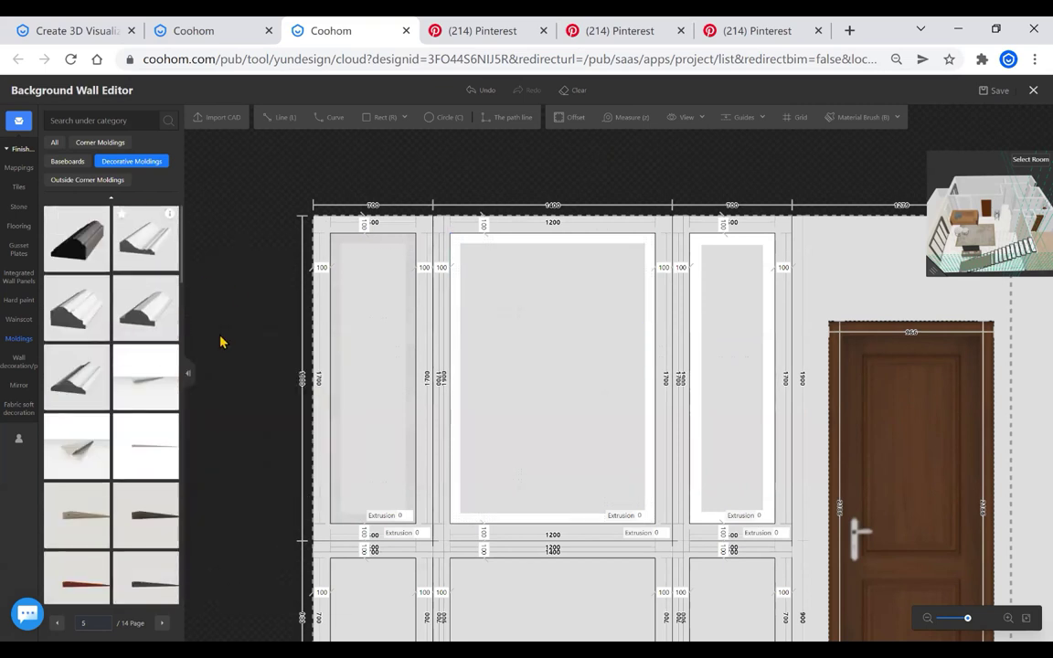
pyautogui.scroll(-4, 512, 482)
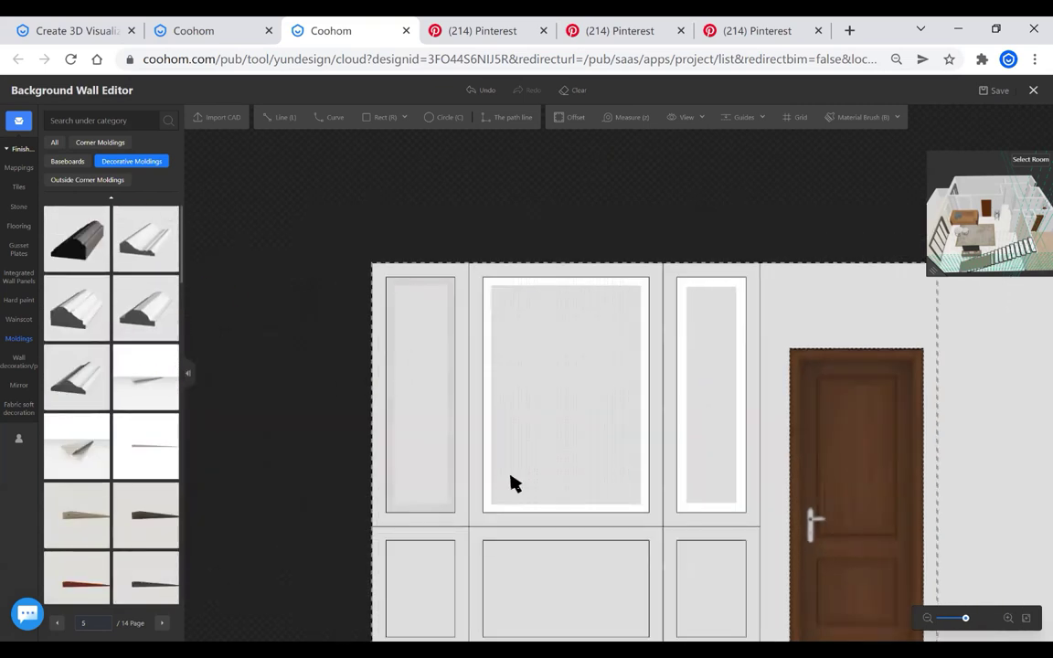
pyautogui.scroll(2, 542, 541)
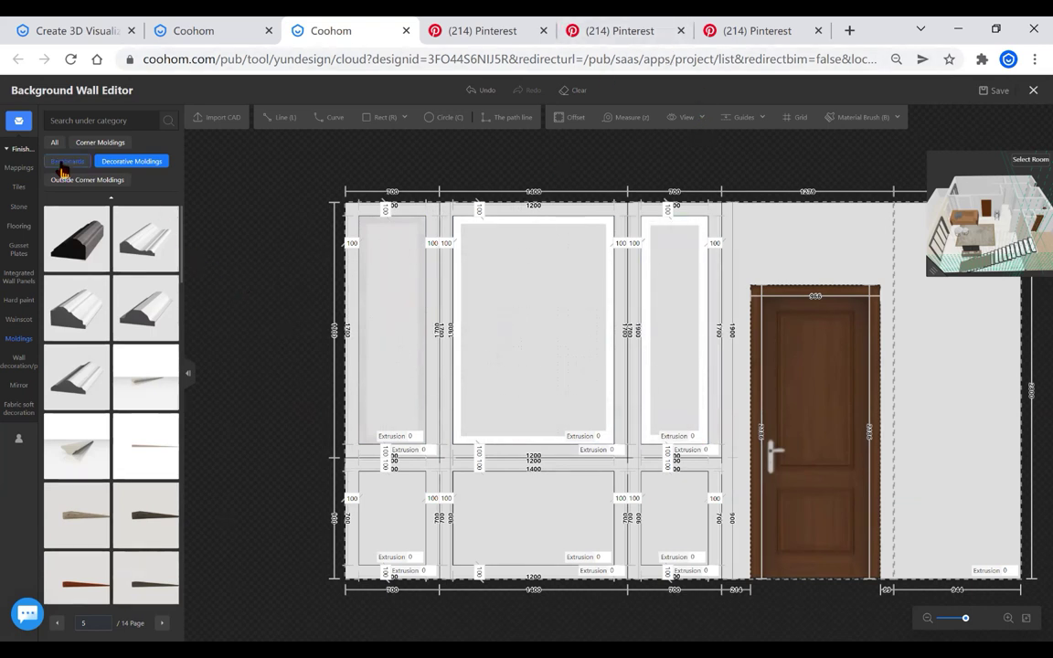
pyautogui.click(19, 189)
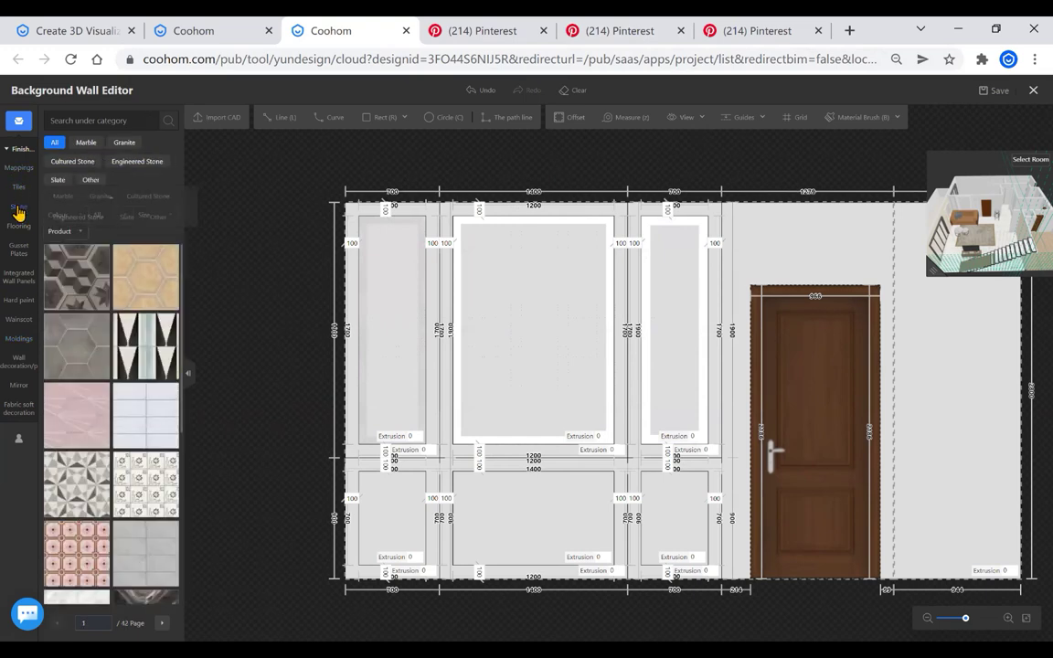
pyautogui.click(18, 167)
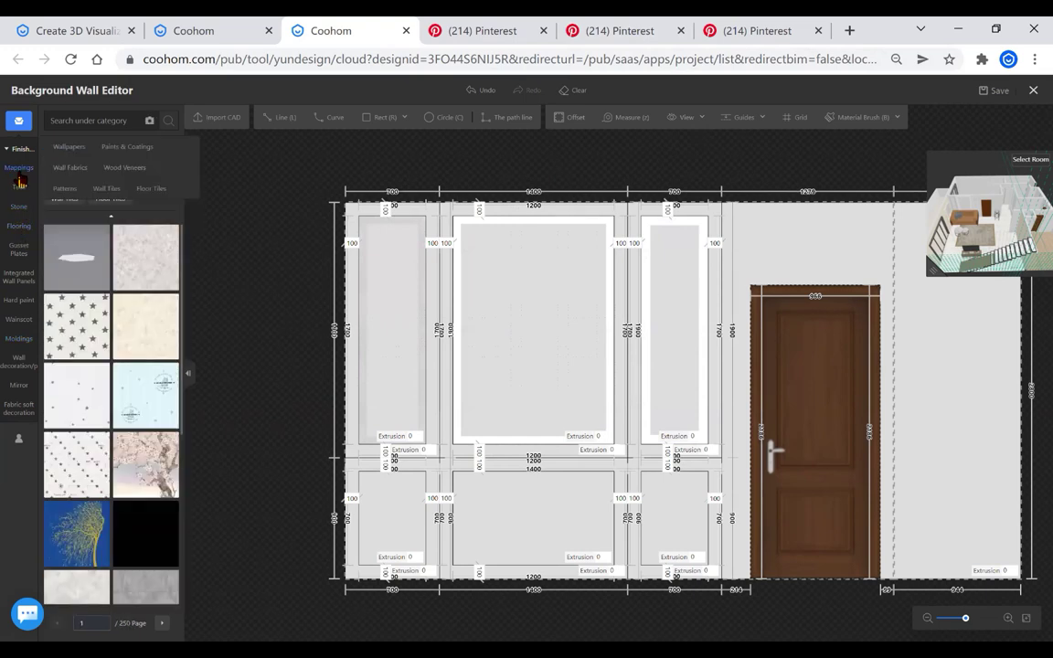
pyautogui.moveTo(16, 213)
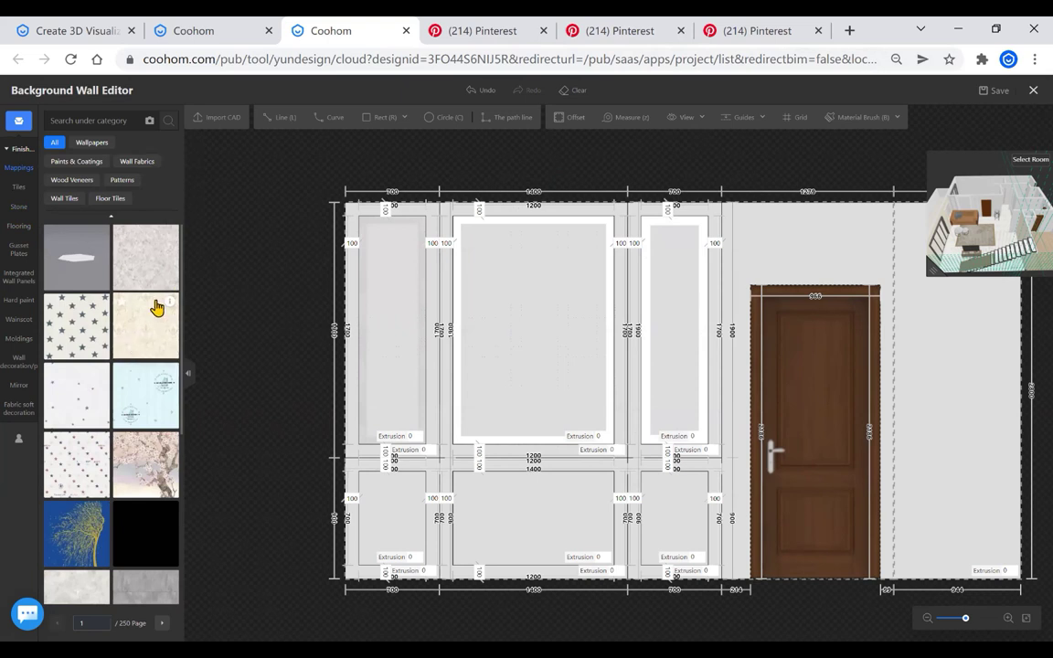
pyautogui.click(365, 375)
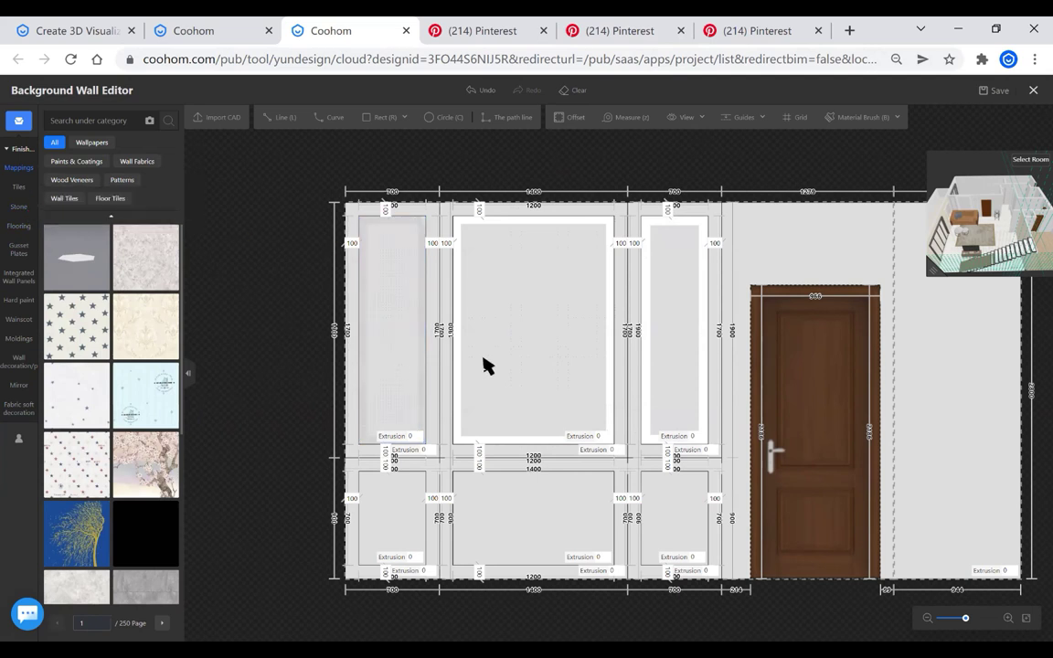
# Cover the inner areas of the three upper panels with the light peach color from Paints & Coatings
pyautogui.click(78, 180)
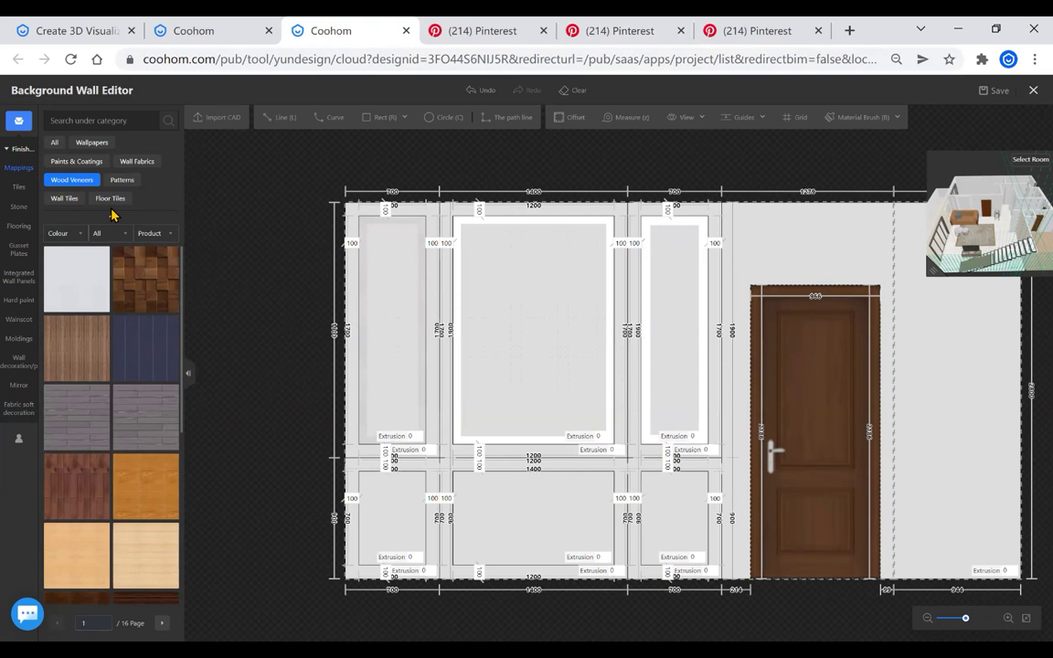
pyautogui.click(76, 161)
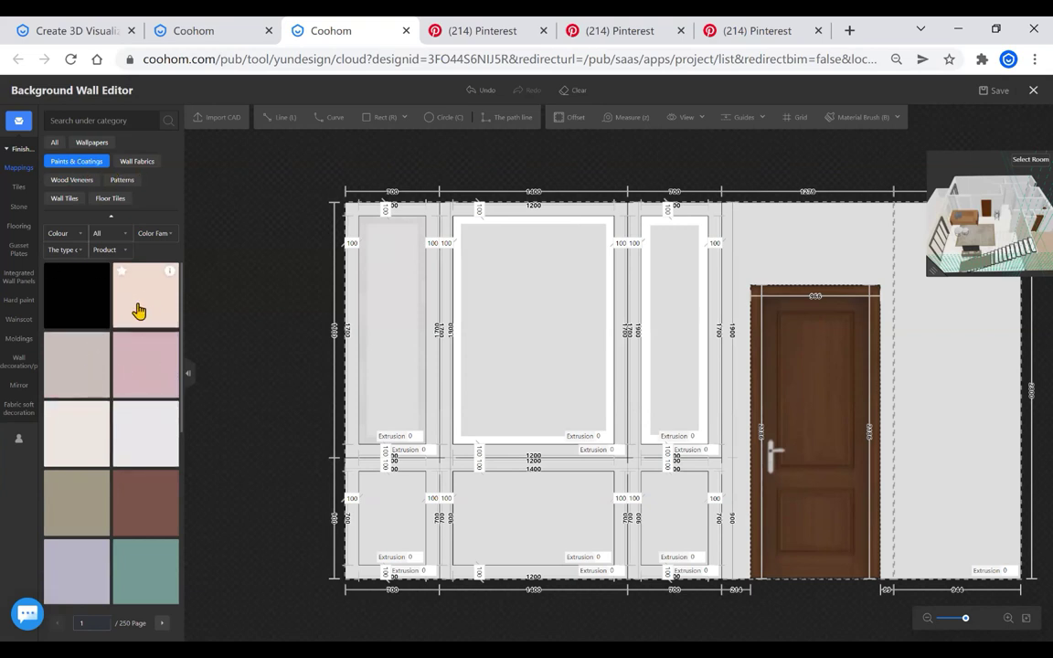
pyautogui.click(592, 336)
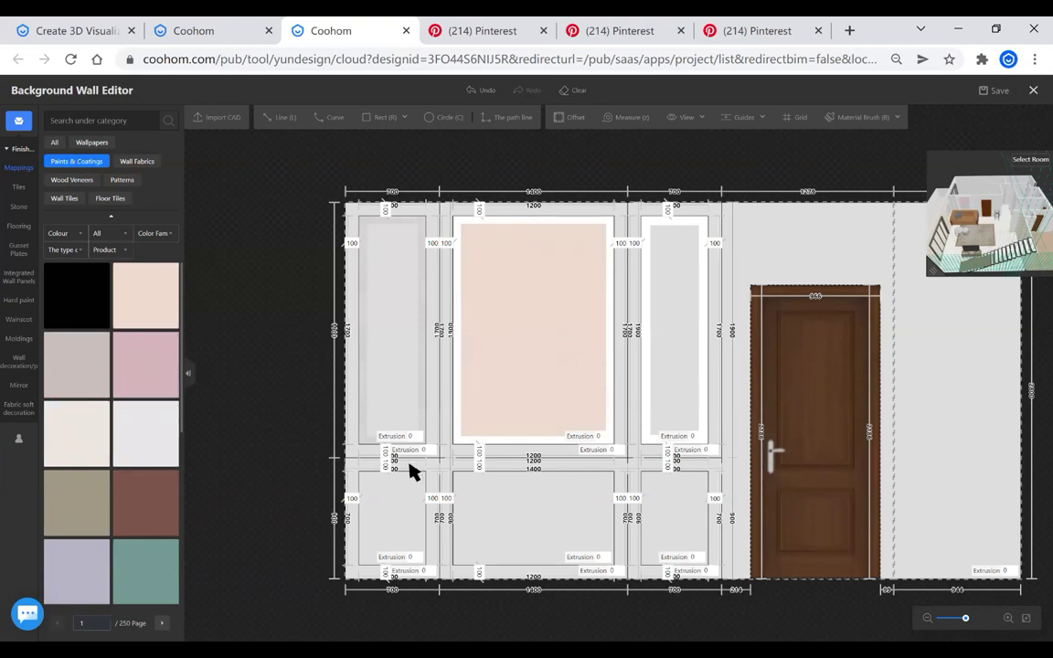
pyautogui.click(393, 309)
pyautogui.click(143, 296)
pyautogui.click(672, 306)
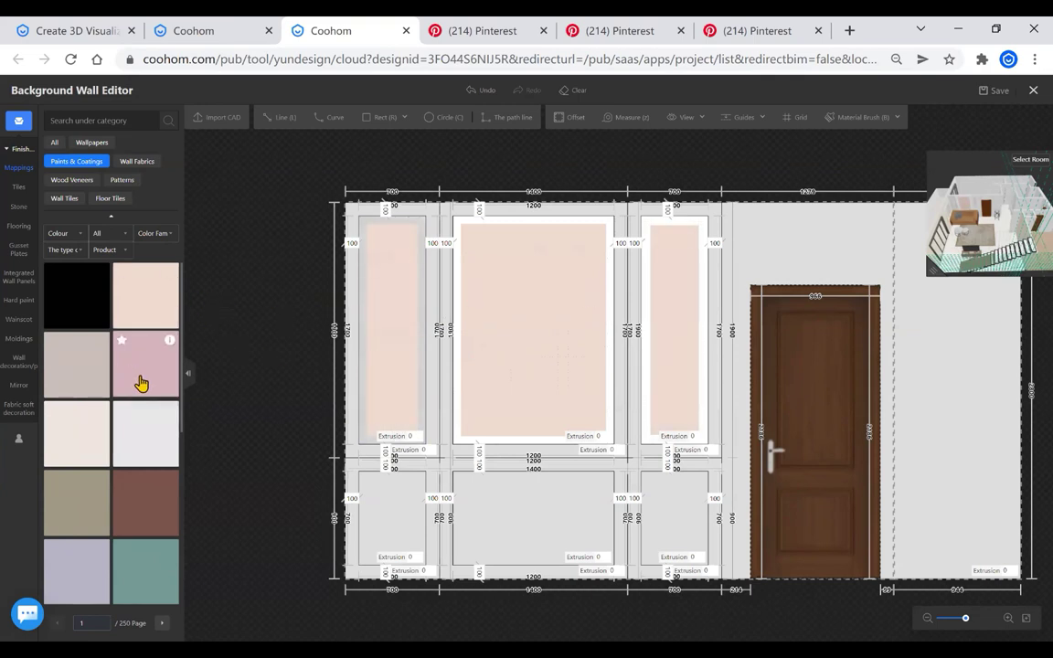
# Try the pink paint on the upper-left panel and undo it
pyautogui.moveTo(420, 377); pyautogui.dragTo(425, 371)
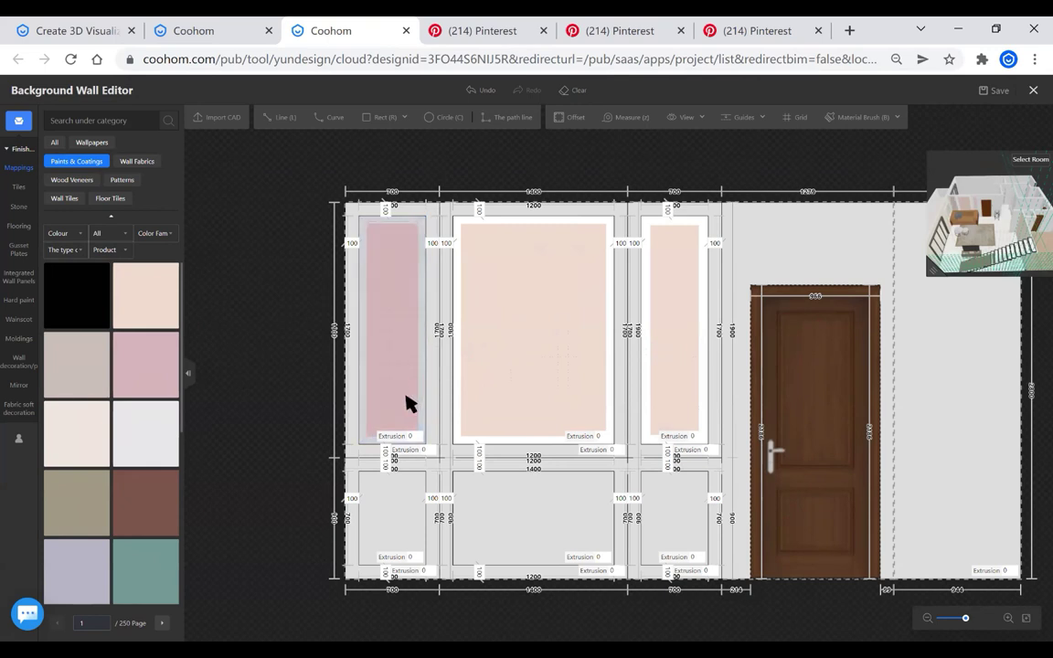
pyautogui.hotkey('ctrl', 'z')
# Select the upper-middle panel's molding and look through the replacement materials in the Model Catalog and My Account
pyautogui.click(455, 384)
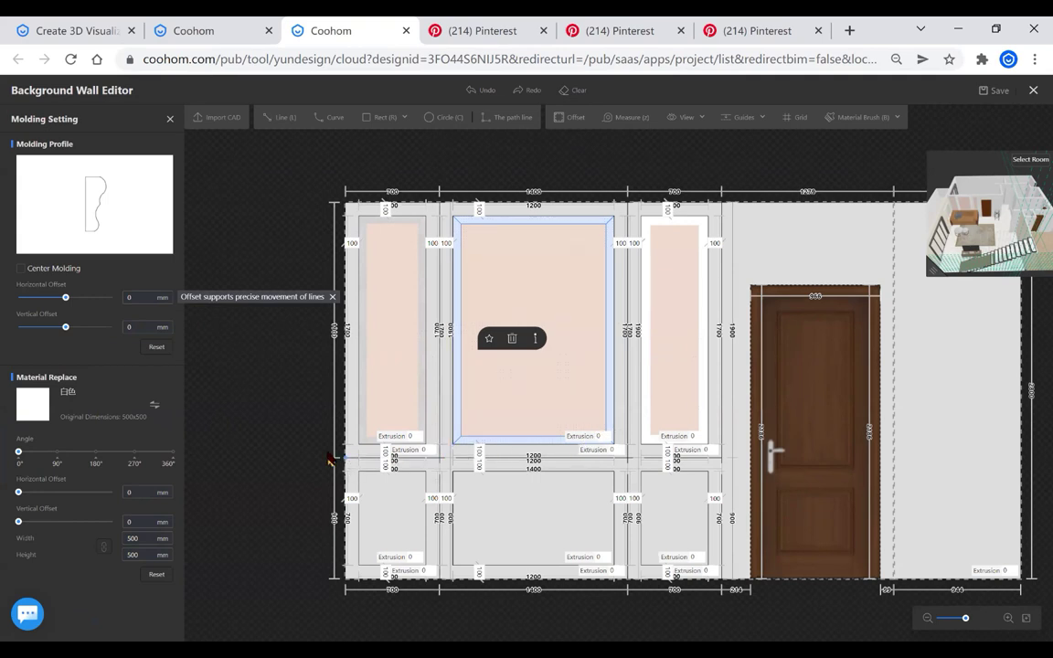
pyautogui.click(156, 407)
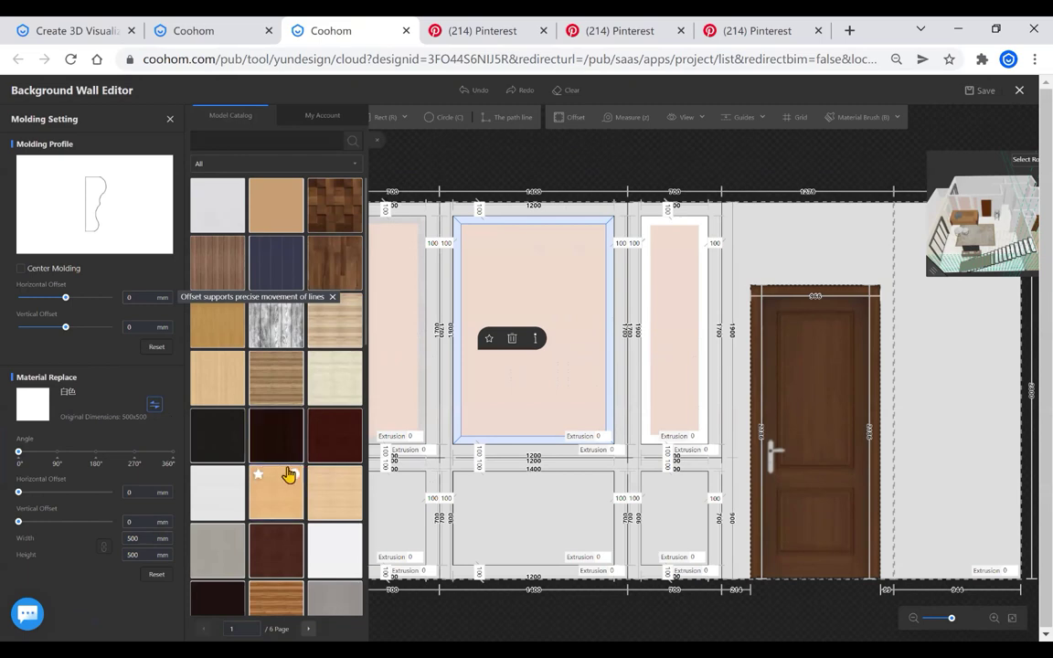
pyautogui.scroll(-10, 290, 475)
pyautogui.scroll(-10, 271, 485)
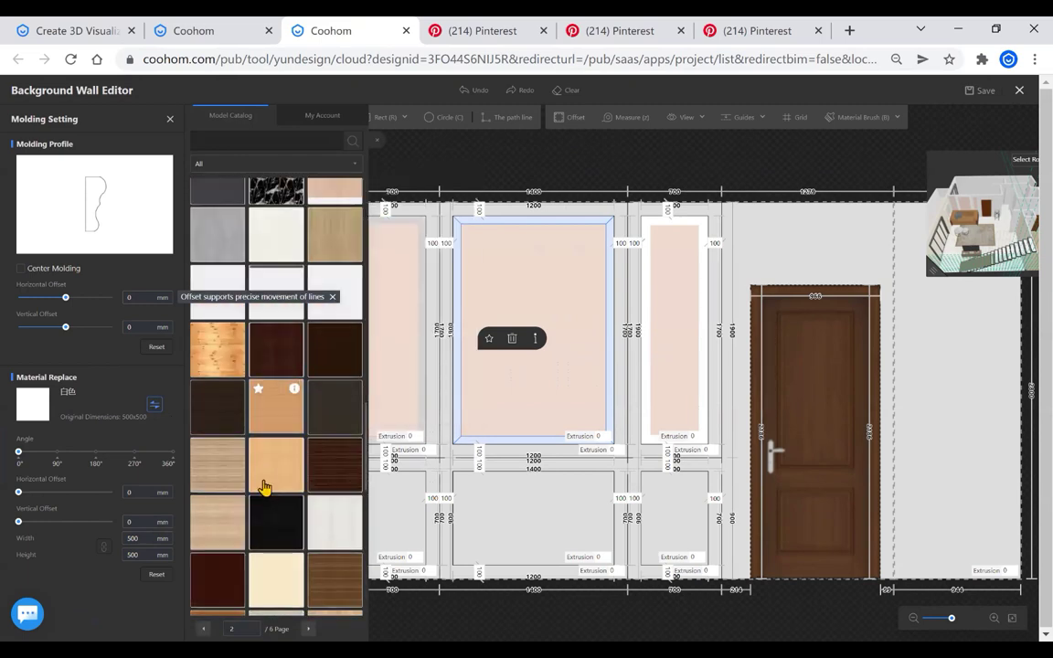
pyautogui.scroll(15, 288, 457)
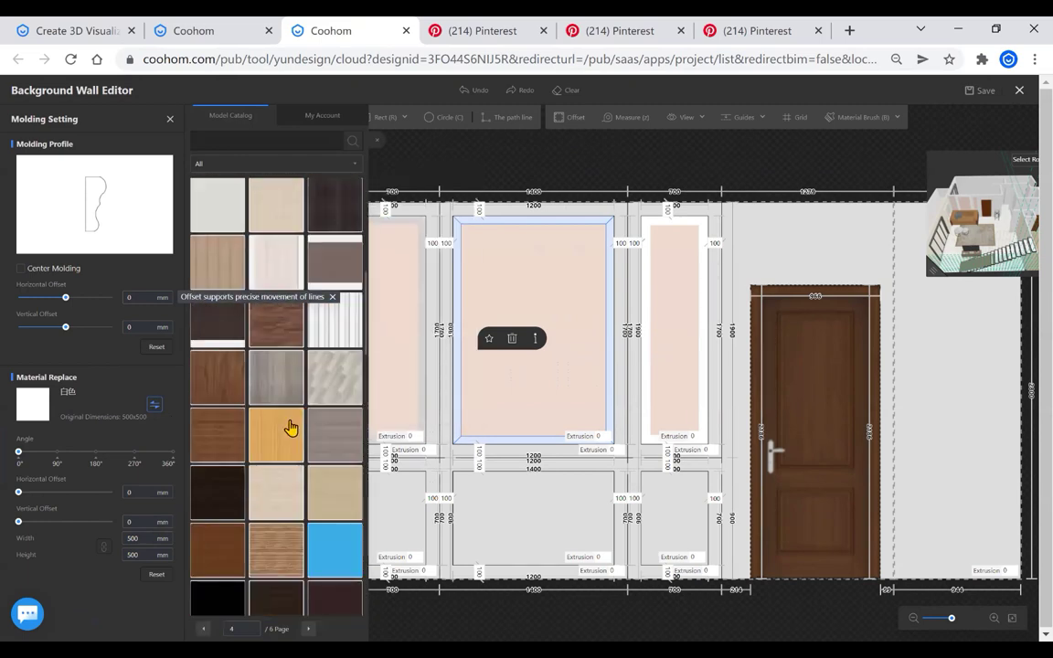
pyautogui.click(320, 116)
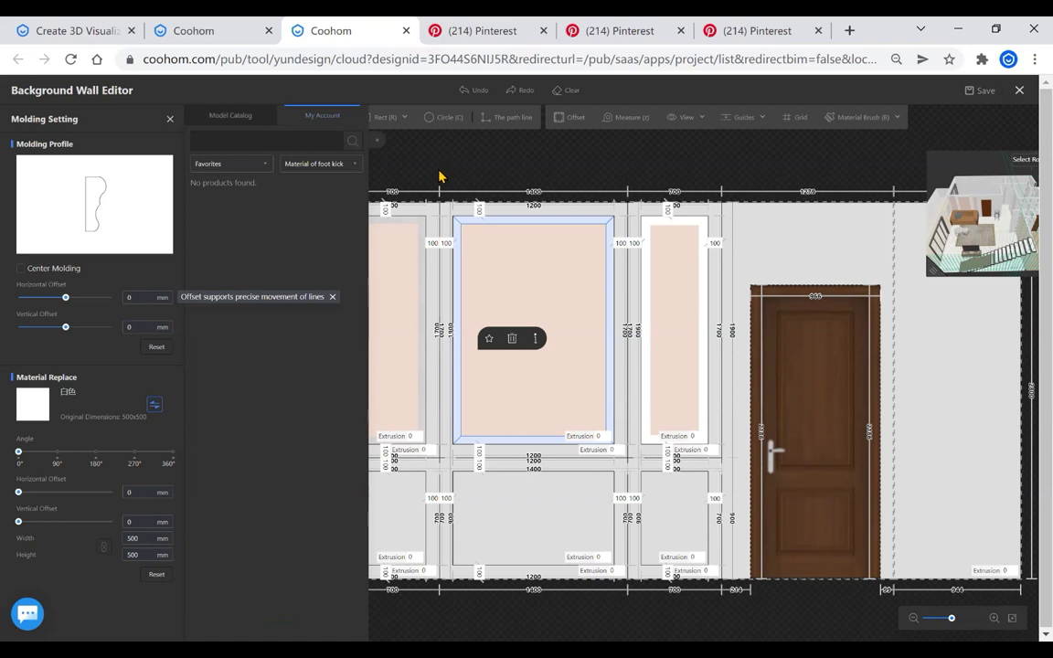
pyautogui.click(215, 114)
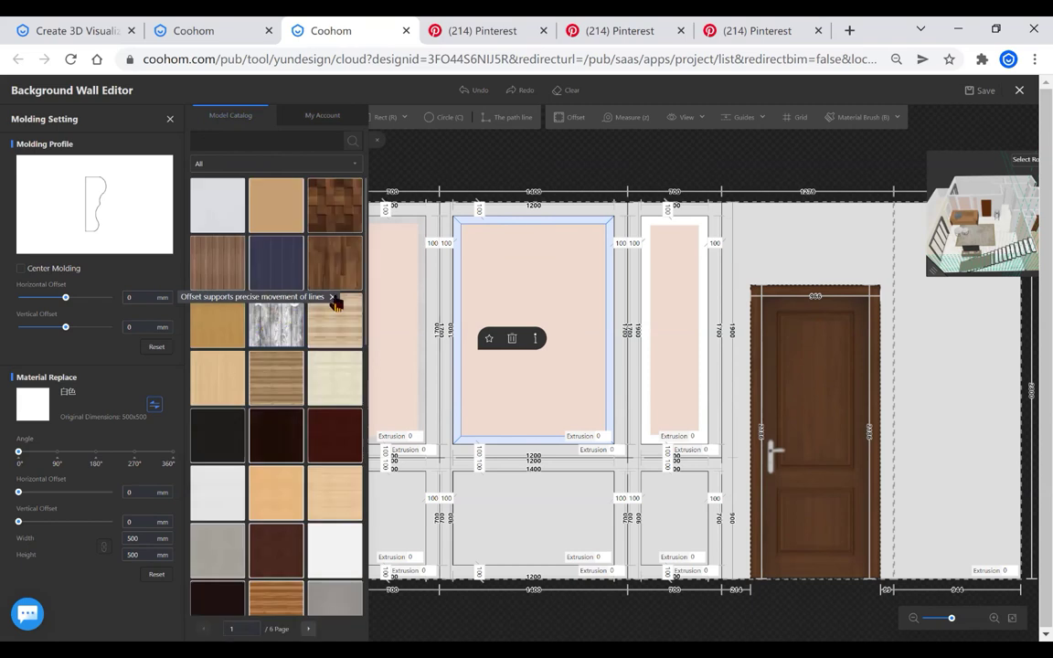
# Replace the material of the upper-middle panel's molding with New teak, PVC-53, Korea and deselect the molding
pyautogui.click(333, 298)
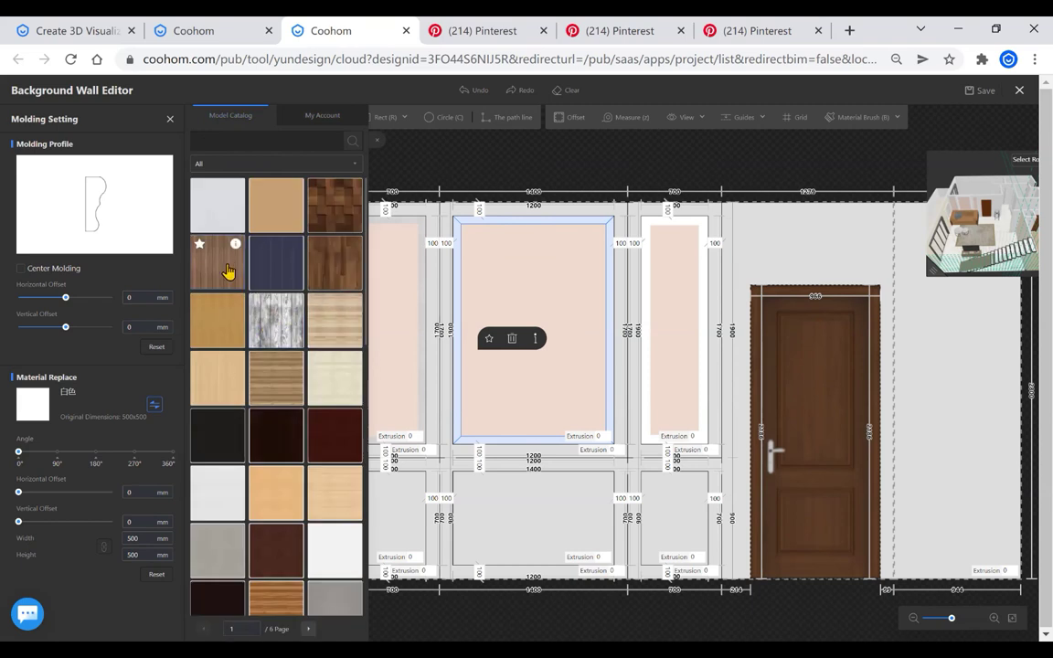
pyautogui.moveTo(224, 274); pyautogui.dragTo(453, 301)
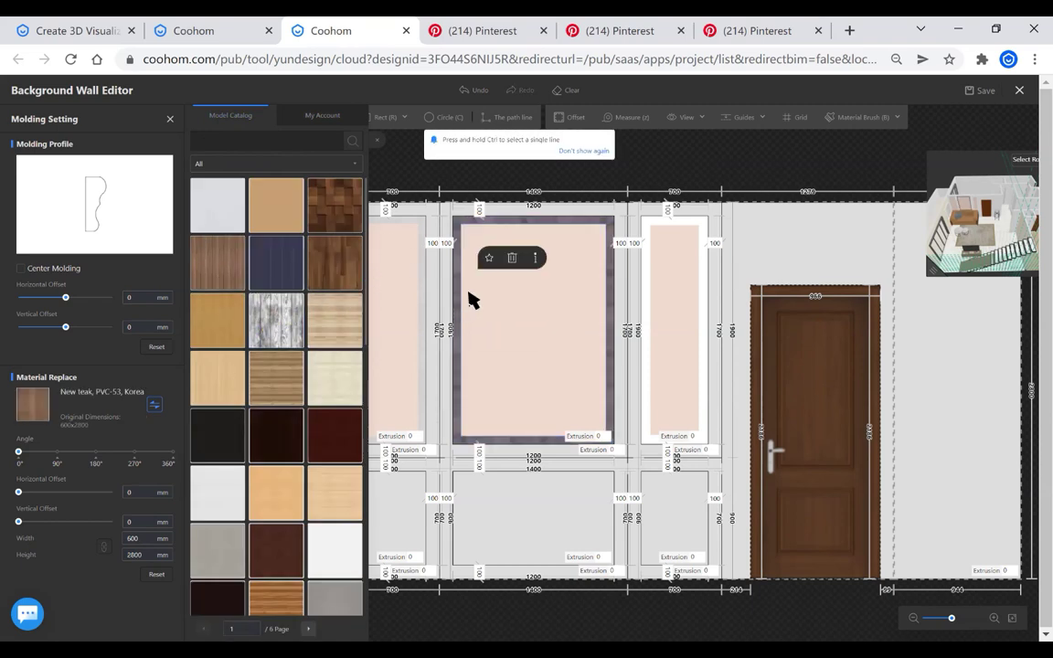
pyautogui.click(464, 190)
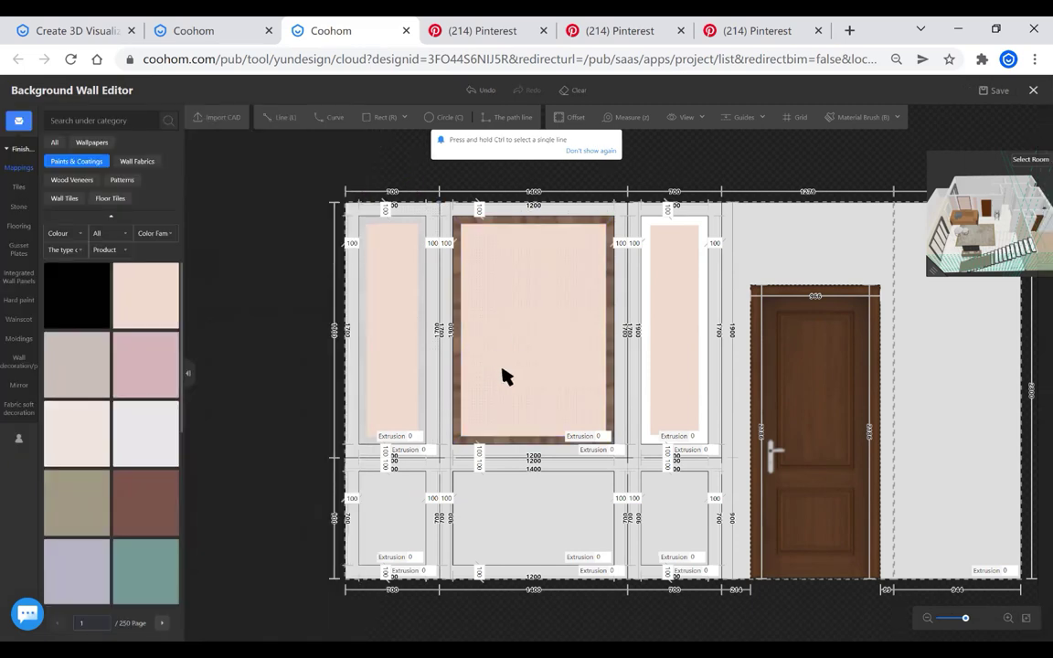
pyautogui.scroll(3, 607, 400)
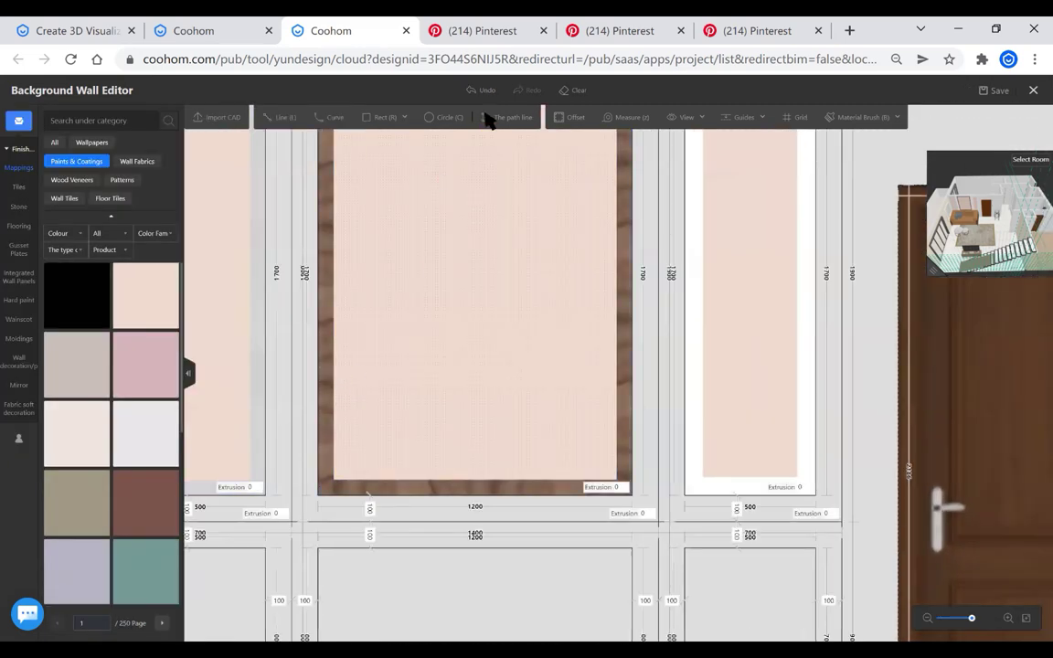
# Rotate the teak material on the upper-middle panel's molding to a 90° angle and deselect the molding
pyautogui.scroll(-4, 309, 482)
pyautogui.scroll(2, 329, 367)
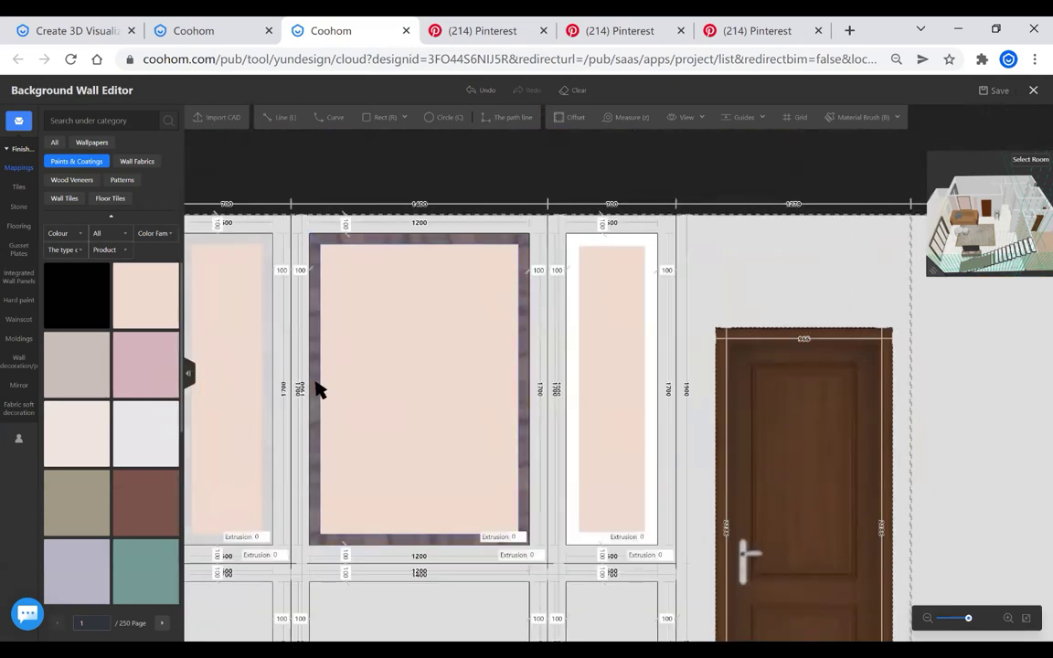
pyautogui.click(314, 325)
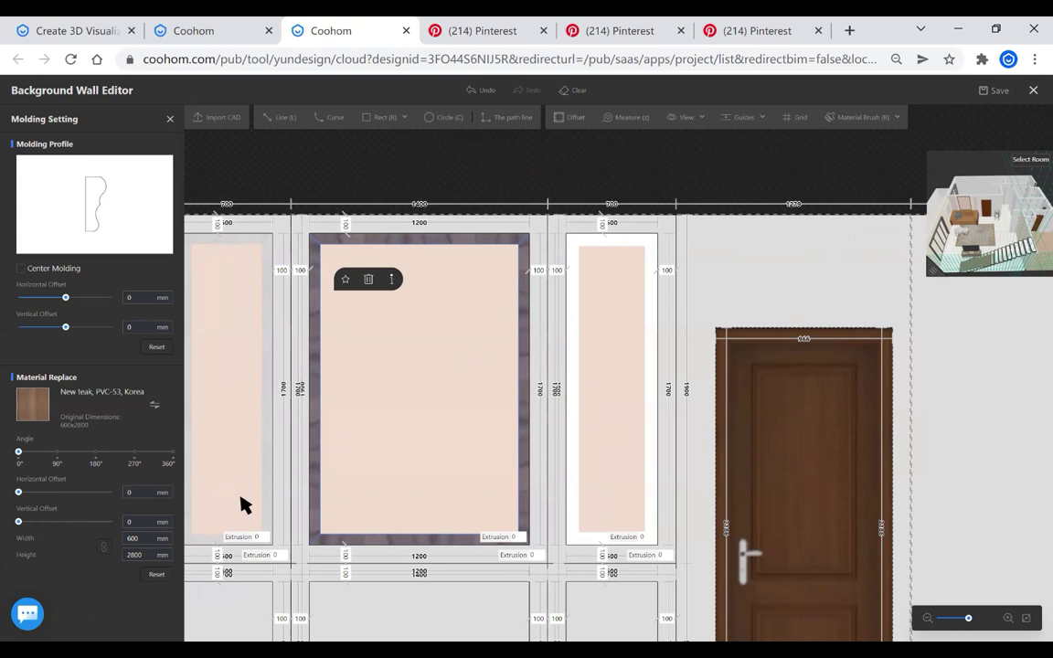
pyautogui.click(55, 452)
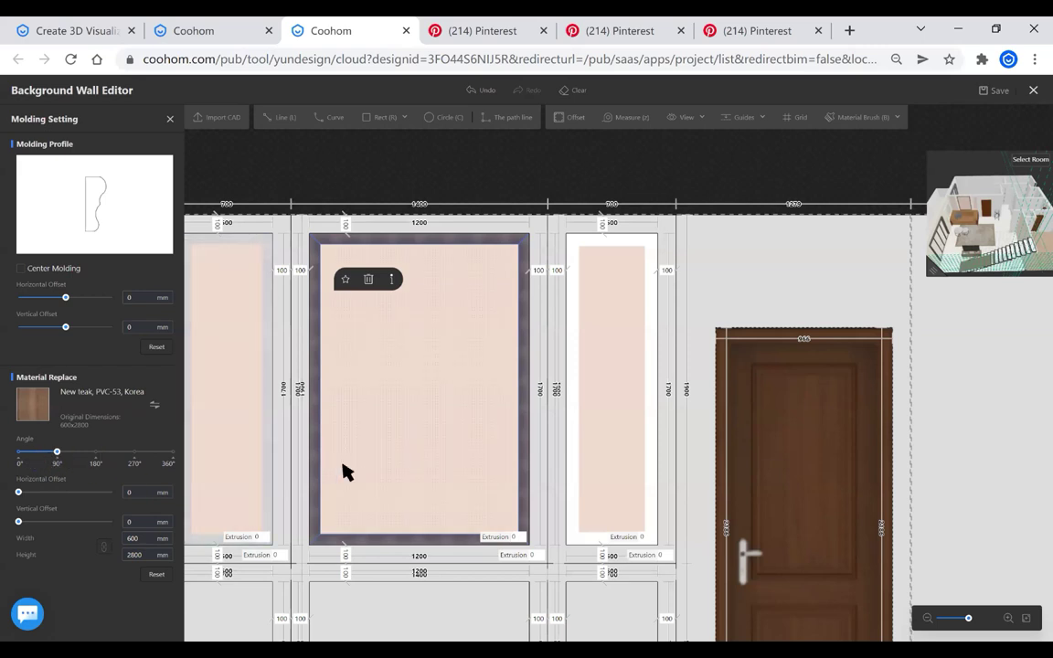
pyautogui.click(439, 183)
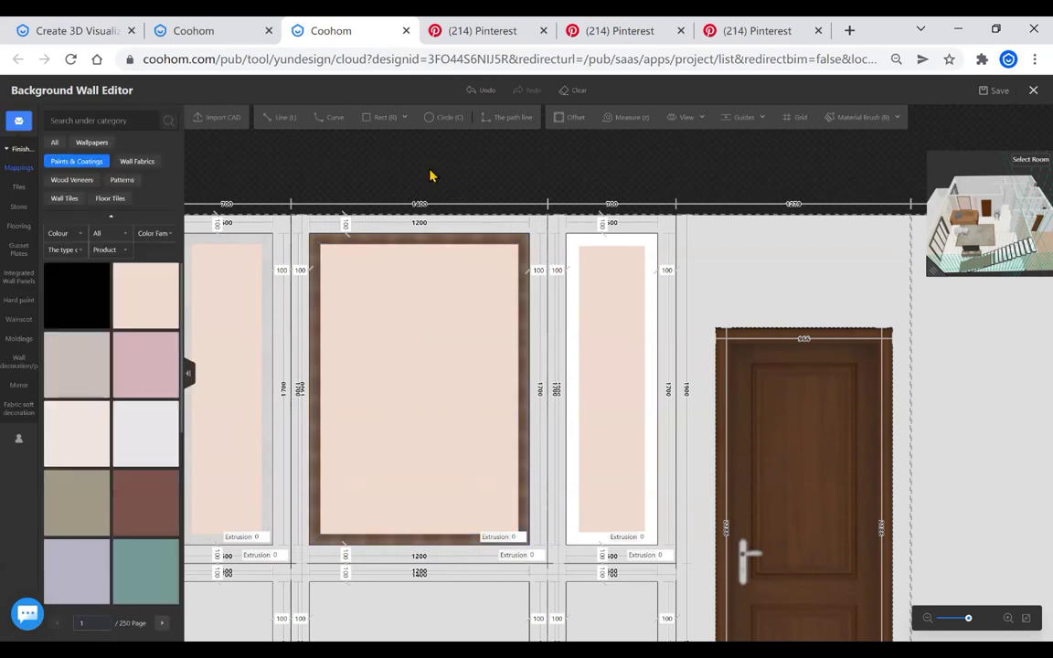
# Try a 360° material angle on only the left side of the upper-middle panel's molding, and return it to 90°
pyautogui.click(309, 367)
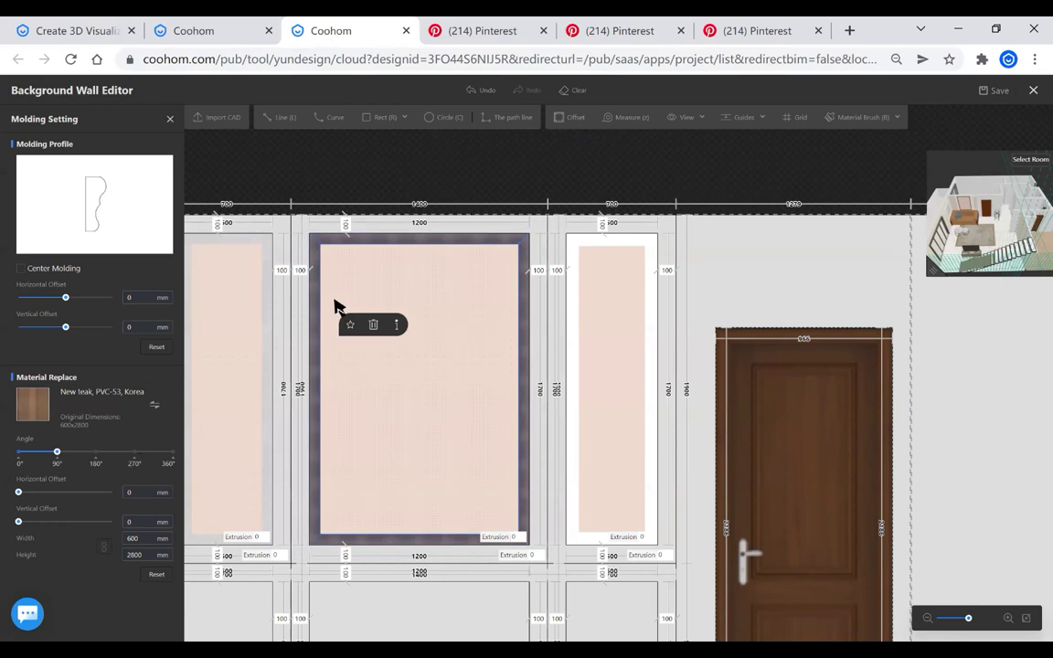
pyautogui.click(316, 399)
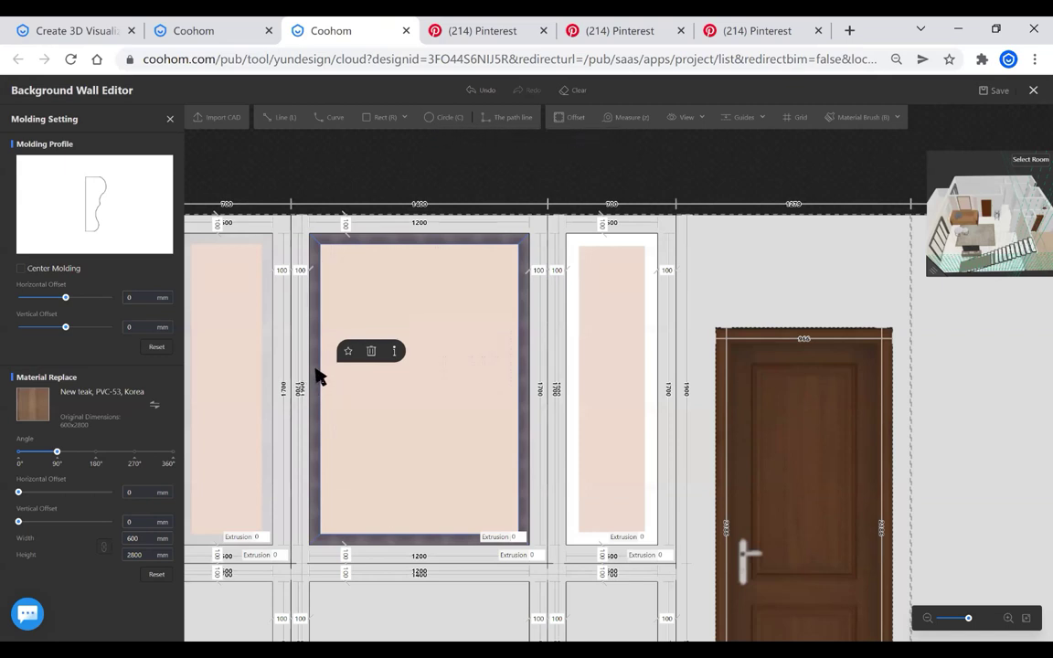
pyautogui.click(315, 375)
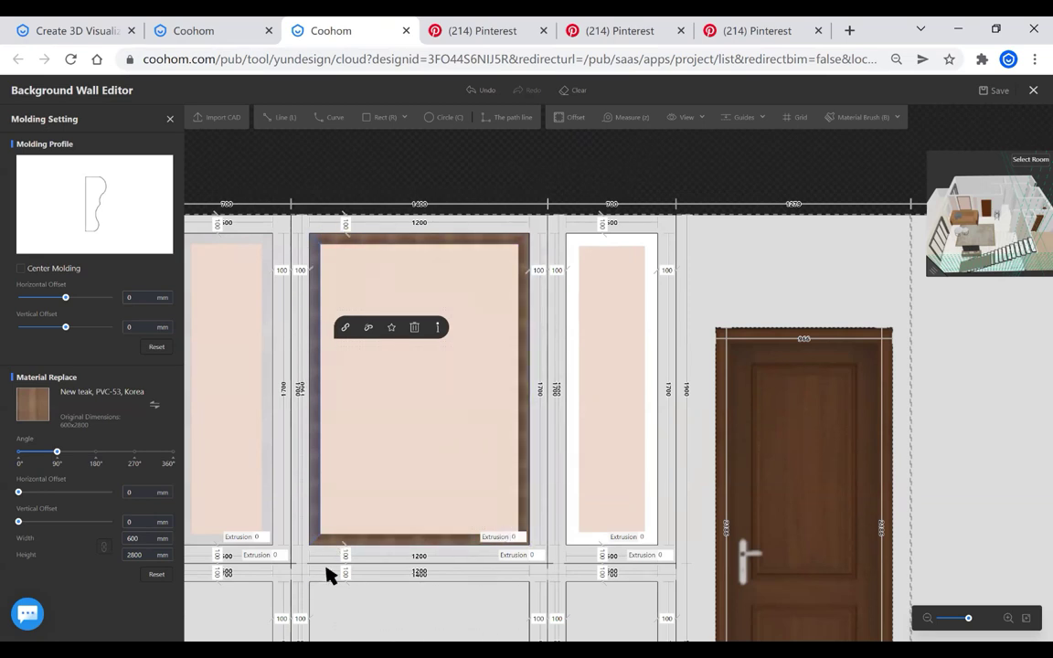
pyautogui.moveTo(57, 452); pyautogui.dragTo(200, 451)
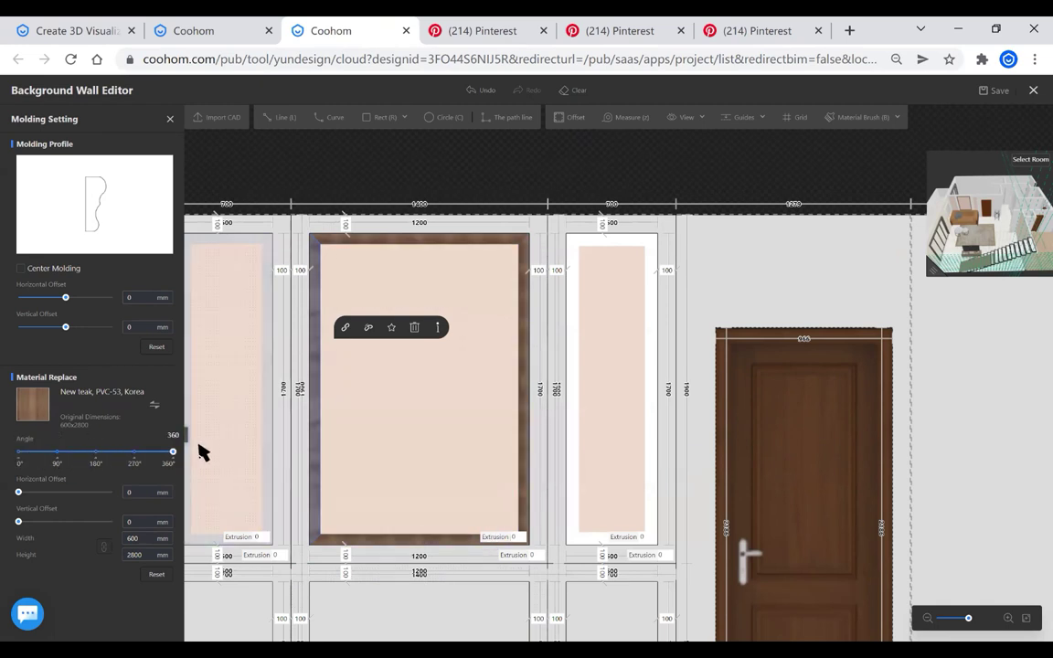
pyautogui.moveTo(131, 452); pyautogui.dragTo(57, 454)
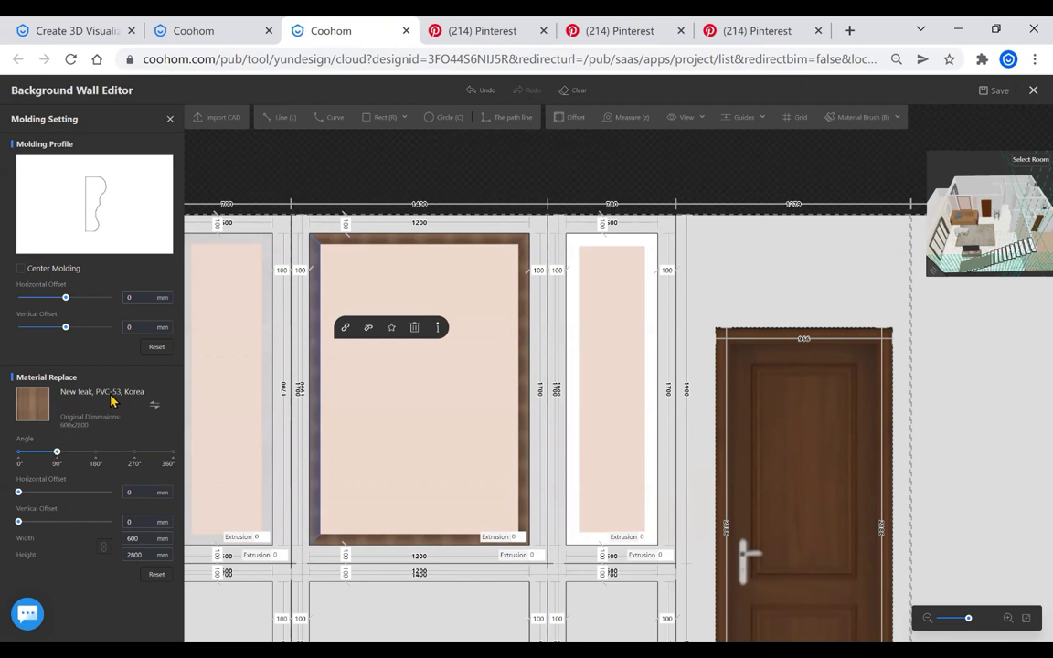
pyautogui.click(372, 176)
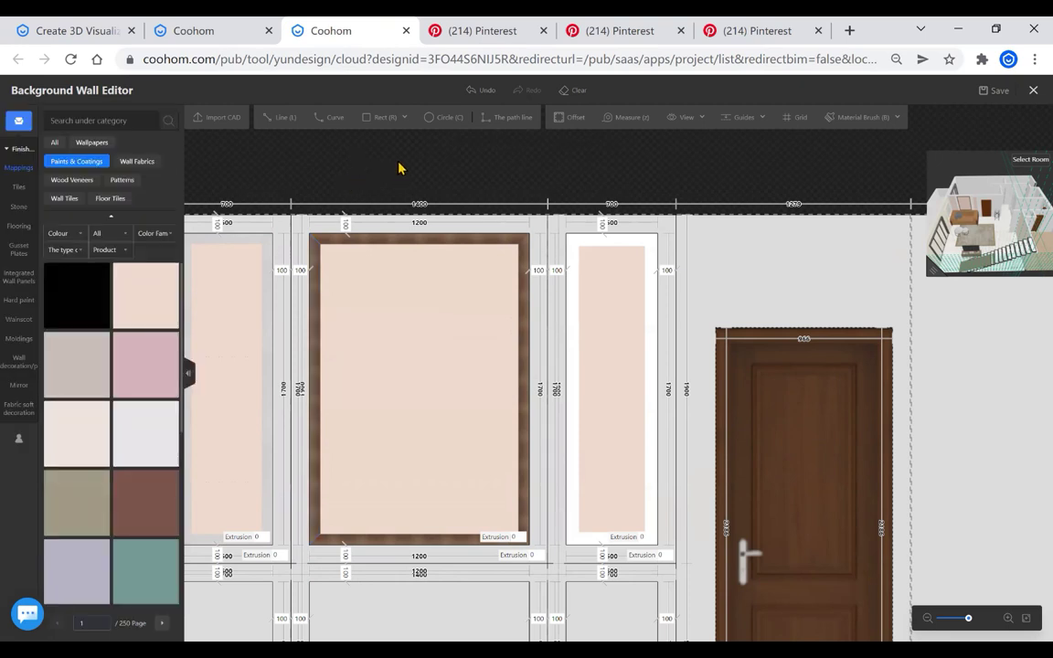
# Select the upper-left panel's inner area and its surrounding molding in turn to view their settings
pyautogui.scroll(-2, 599, 360)
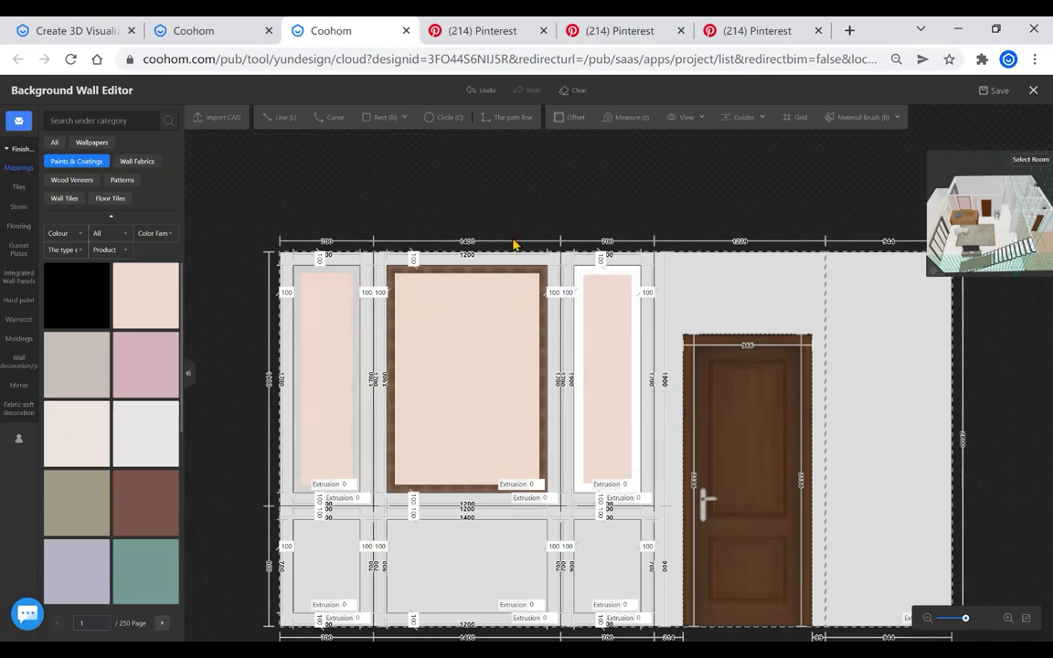
pyautogui.scroll(1, 513, 245)
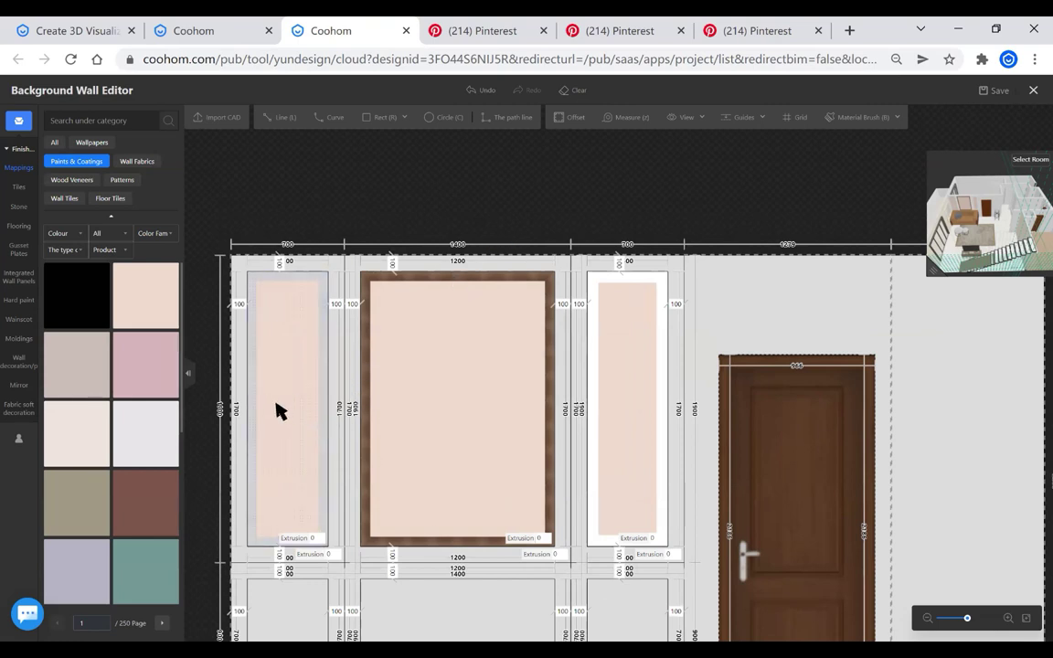
pyautogui.click(295, 445)
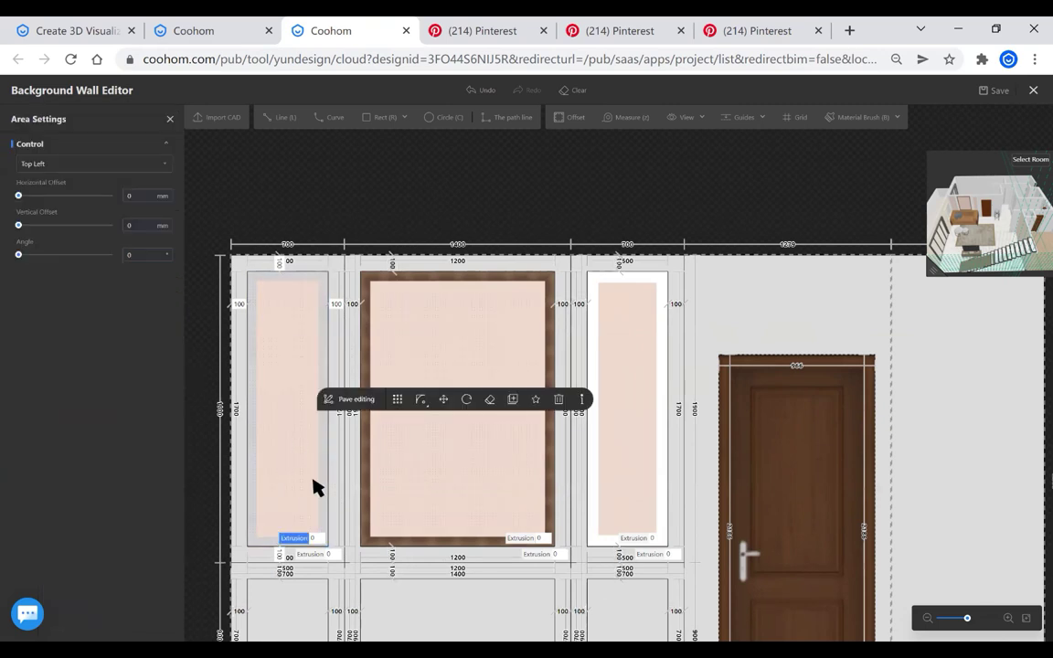
pyautogui.click(316, 285)
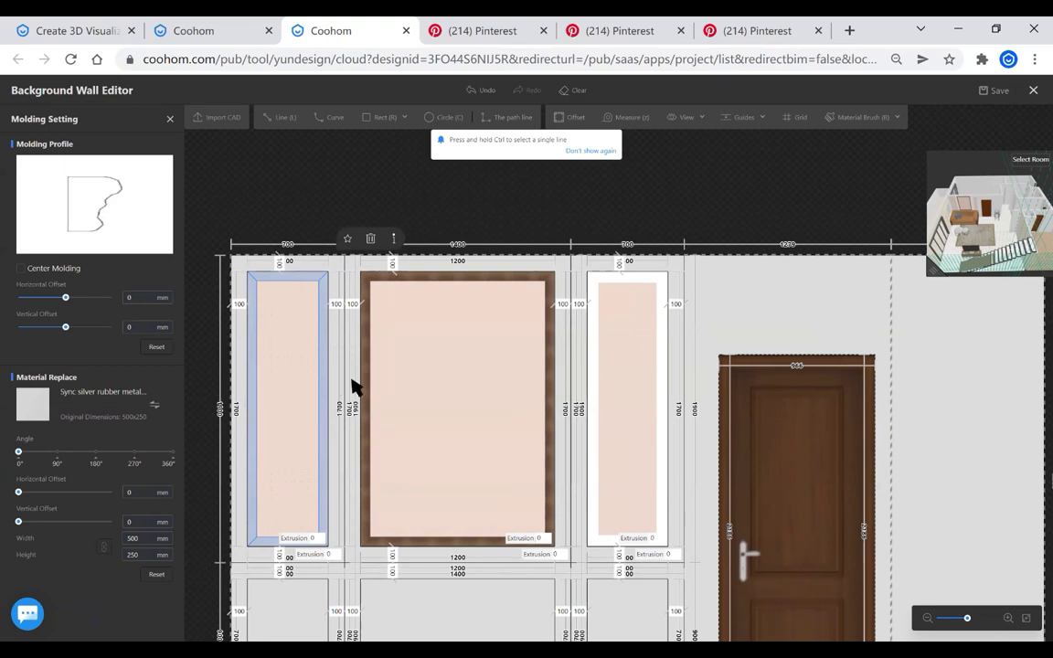
pyautogui.click(352, 304)
pyautogui.click(321, 291)
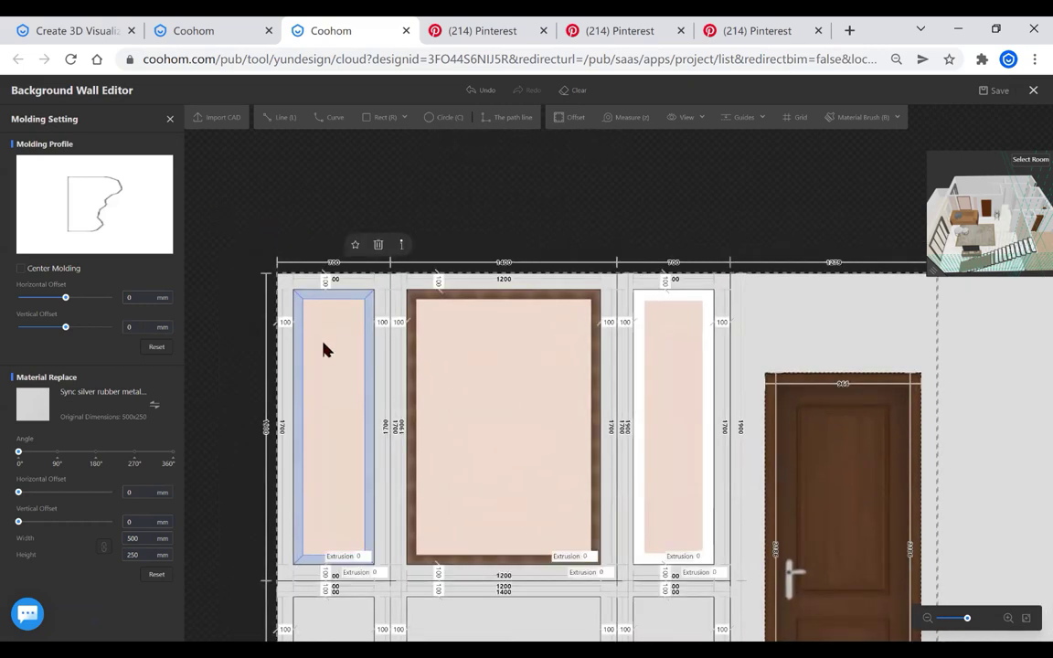
# Try to select the moldings of all three upper panels together with a selection window, and clear the selection
pyautogui.moveTo(278, 237); pyautogui.dragTo(735, 582)
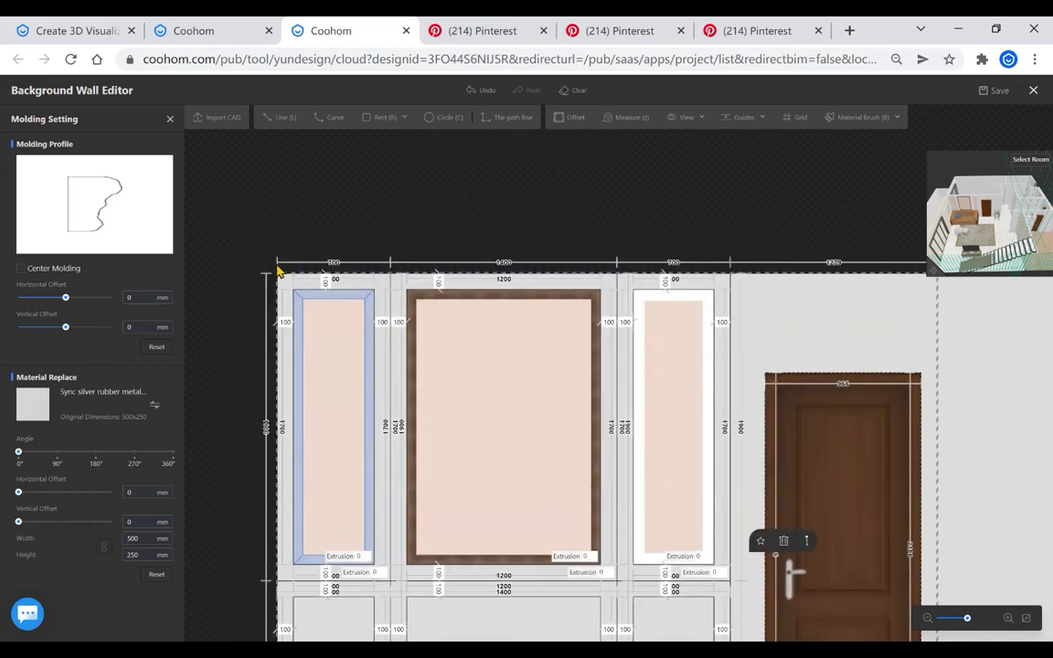
pyautogui.moveTo(235, 211); pyautogui.dragTo(764, 599)
pyautogui.moveTo(726, 224); pyautogui.dragTo(199, 611)
pyautogui.moveTo(733, 218); pyautogui.dragTo(694, 183, button='right')
pyautogui.moveTo(694, 183); pyautogui.dragTo(486, 491)
pyautogui.moveTo(631, 165); pyautogui.dragTo(223, 528)
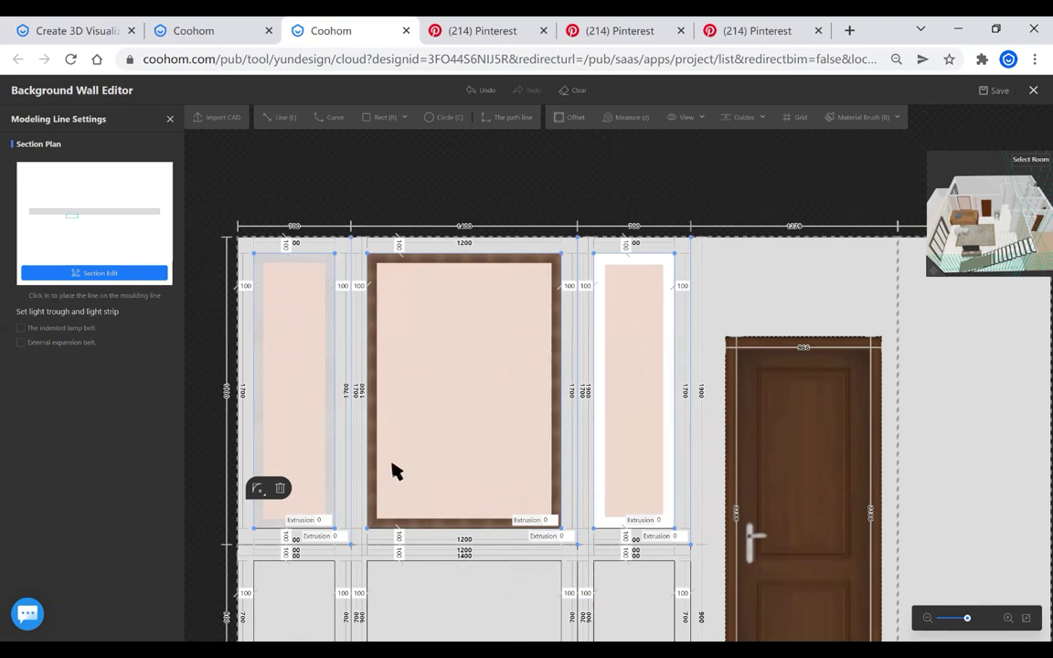
pyautogui.click(535, 168)
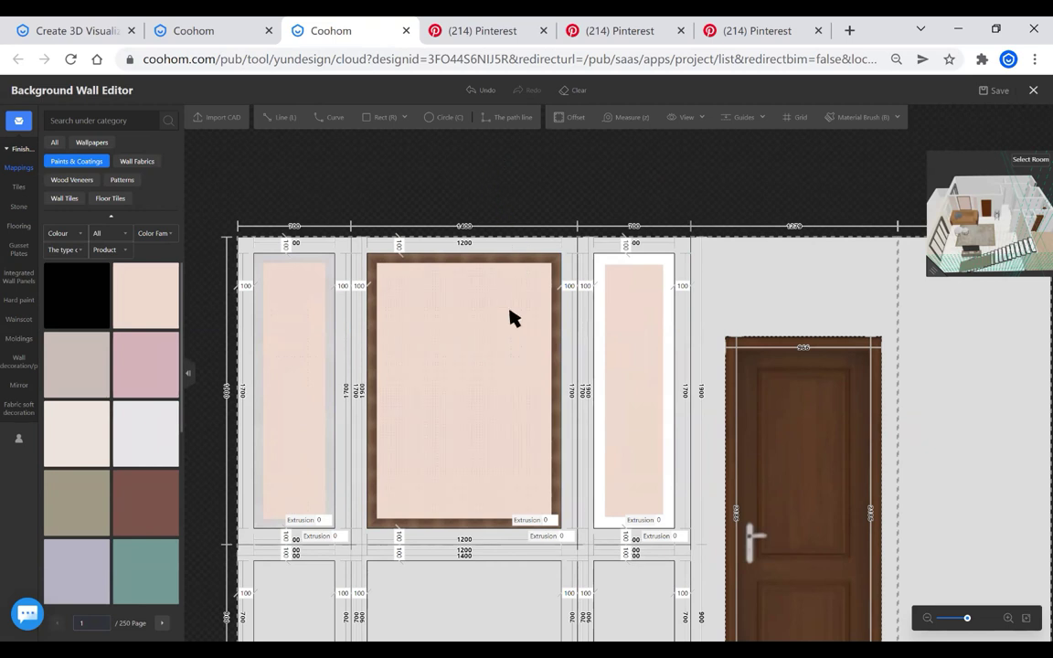
# Copy the upper-middle panel's light peach paint onto the three lower panels with the Material Brush's Paving Finish
pyautogui.scroll(-5, 588, 219)
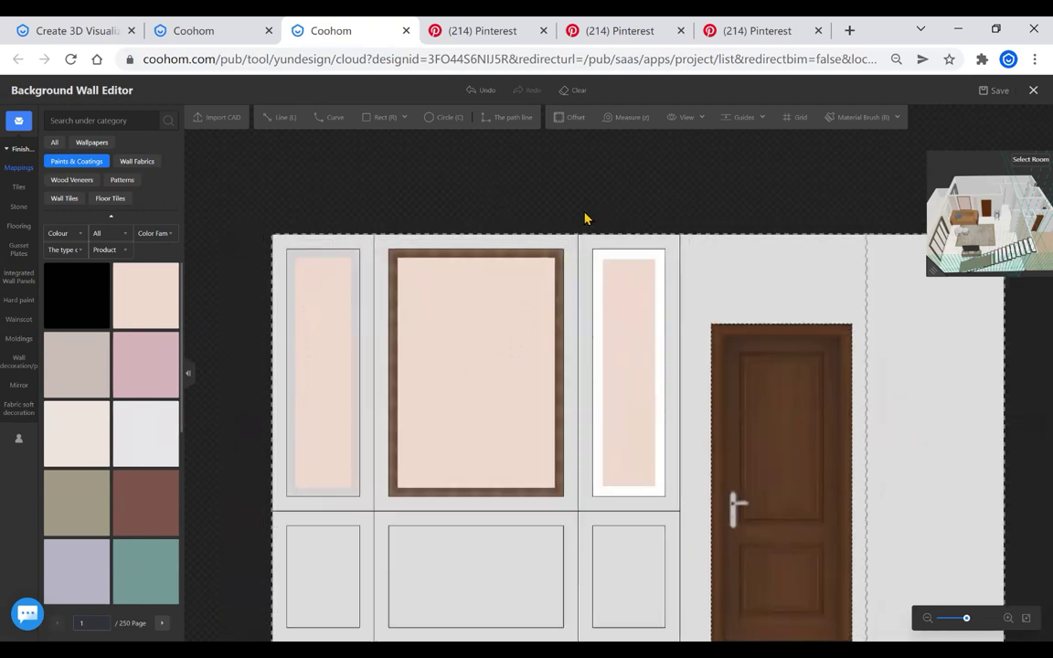
pyautogui.scroll(3, 589, 328)
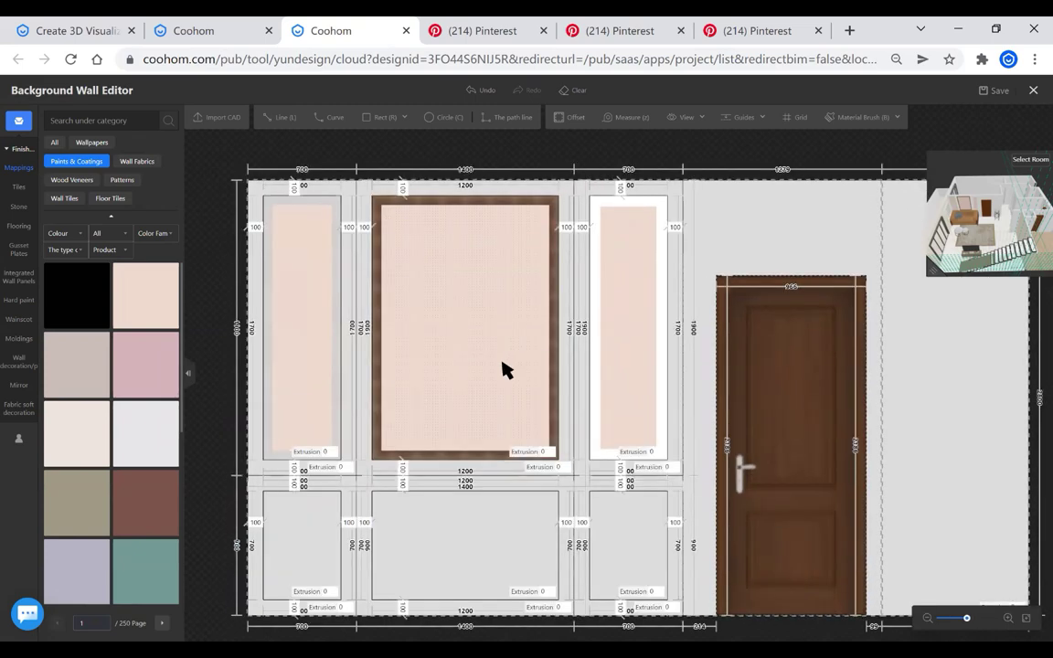
pyautogui.scroll(-1, 448, 505)
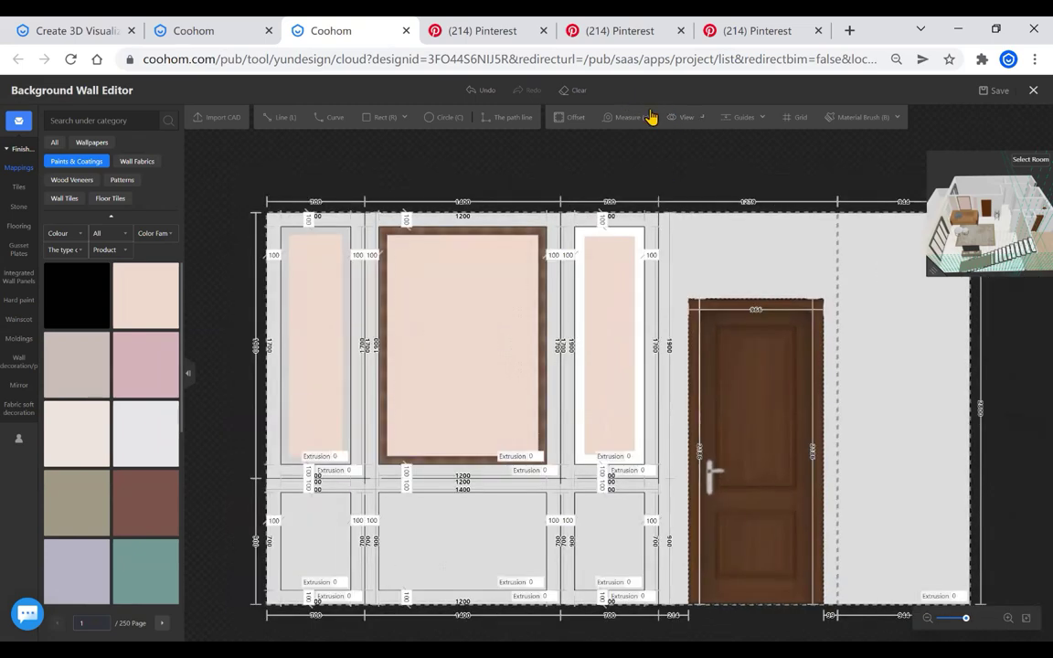
pyautogui.scroll(1, 732, 149)
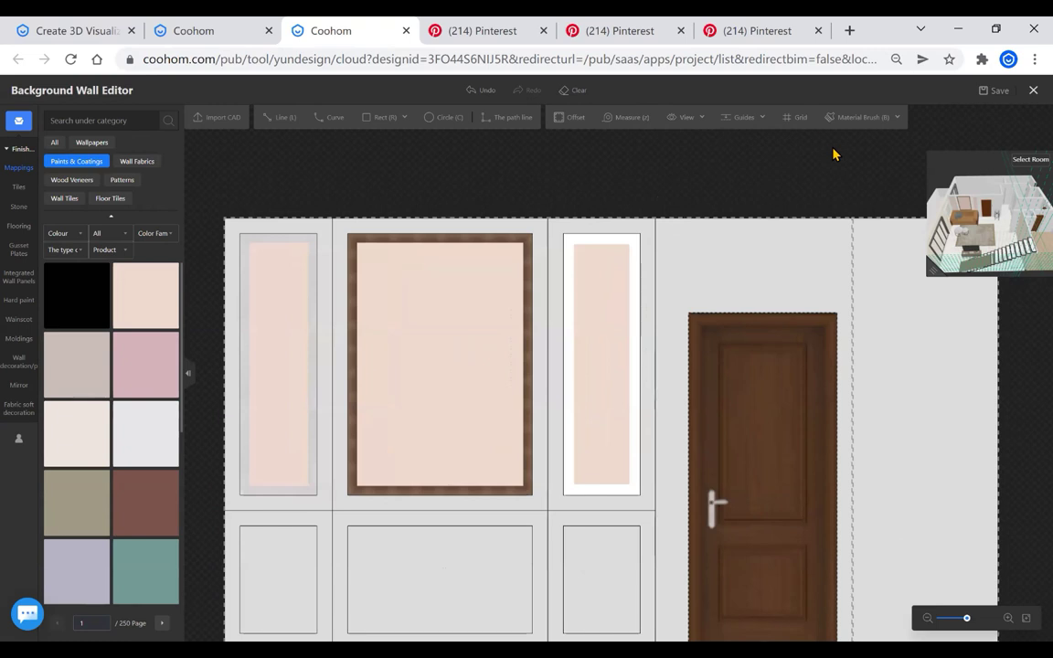
pyautogui.click(817, 126)
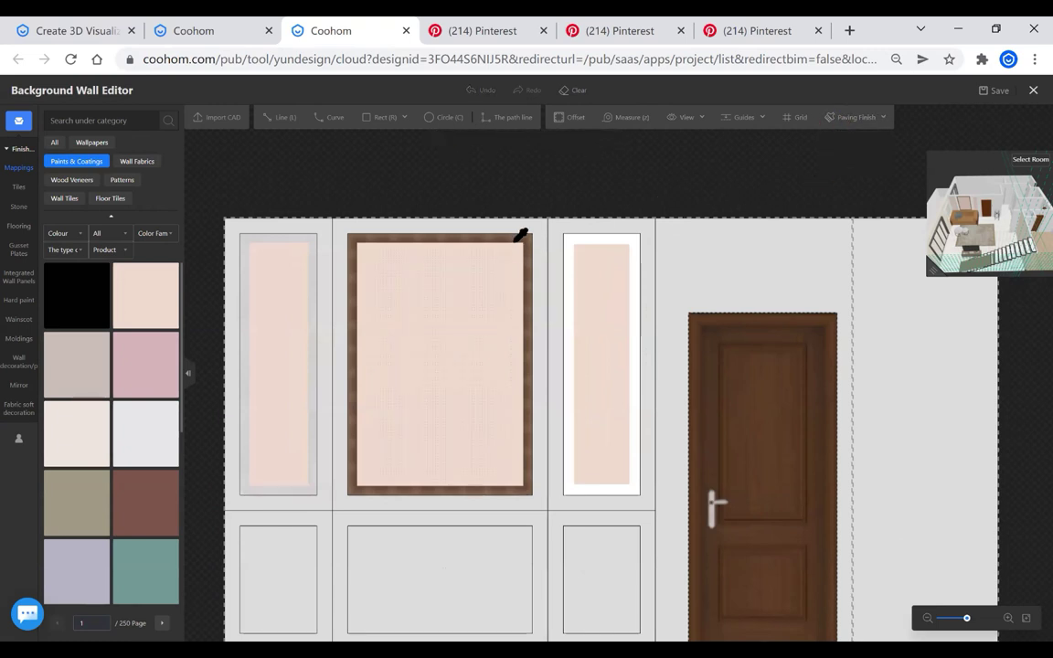
pyautogui.click(488, 289)
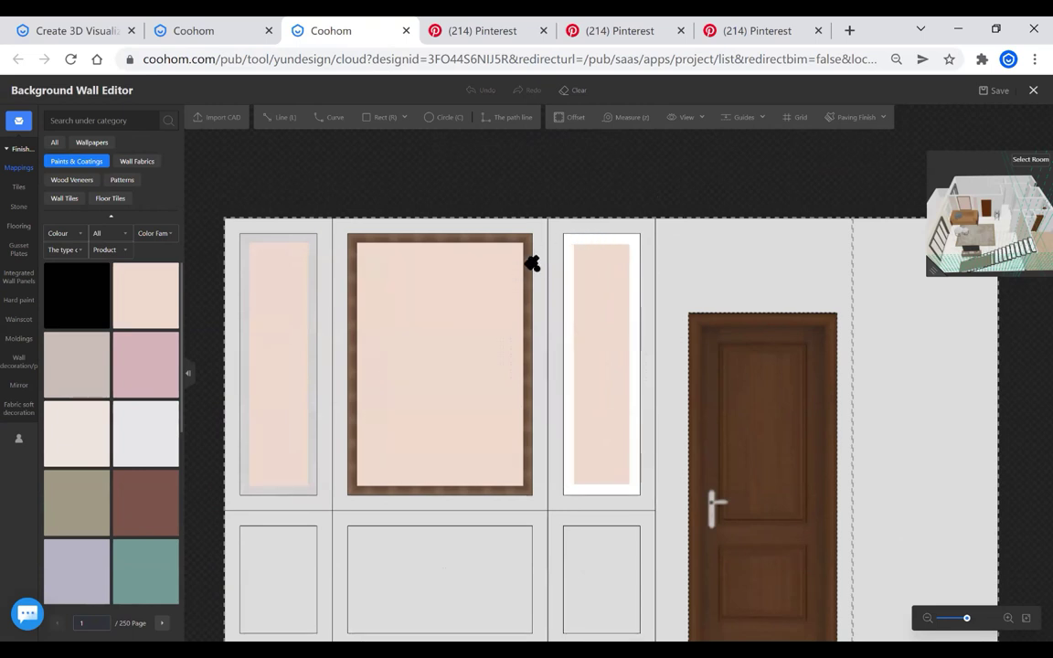
pyautogui.scroll(-2, 535, 265)
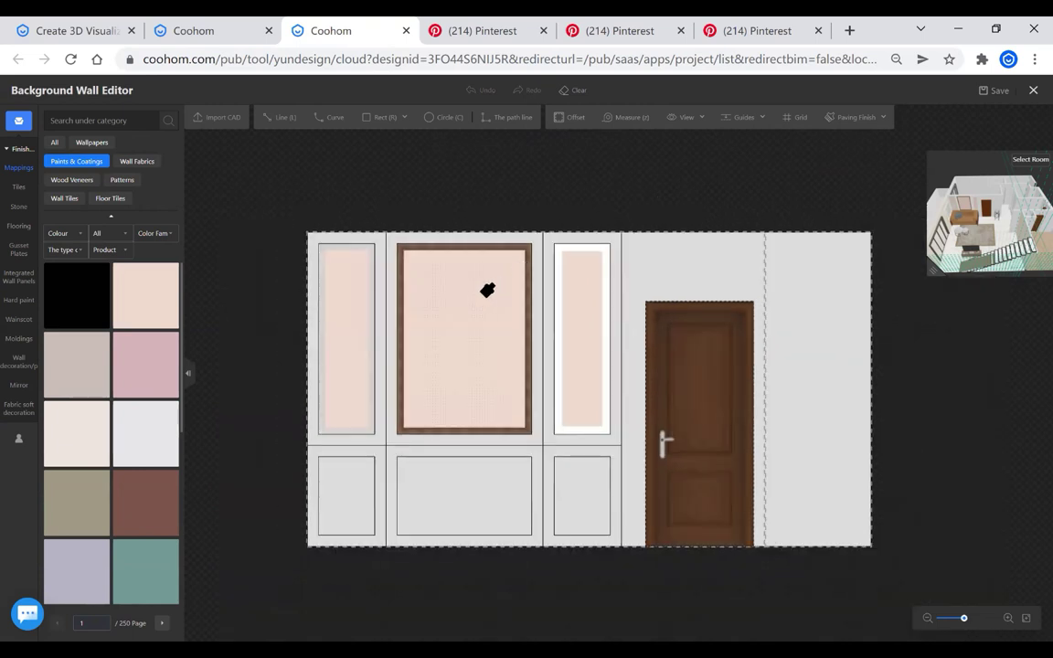
pyautogui.click(465, 482)
pyautogui.click(351, 487)
pyautogui.click(601, 489)
# Apply the same peach finish to the wall around the door and the borders surrounding the panels, and end the brush
pyautogui.scroll(2, 546, 404)
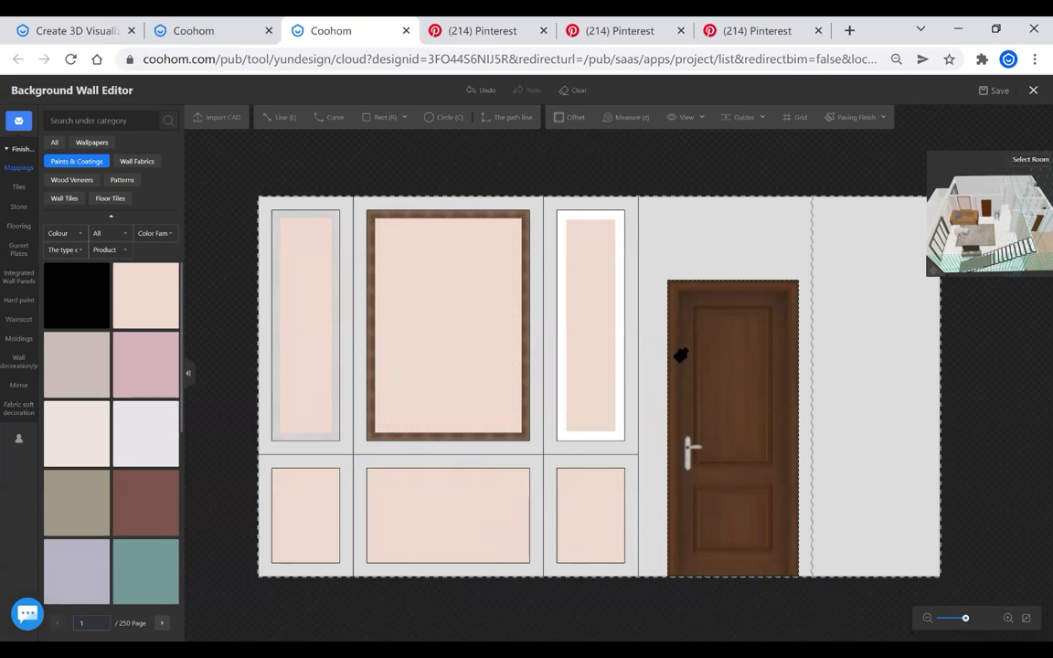
pyautogui.click(699, 237)
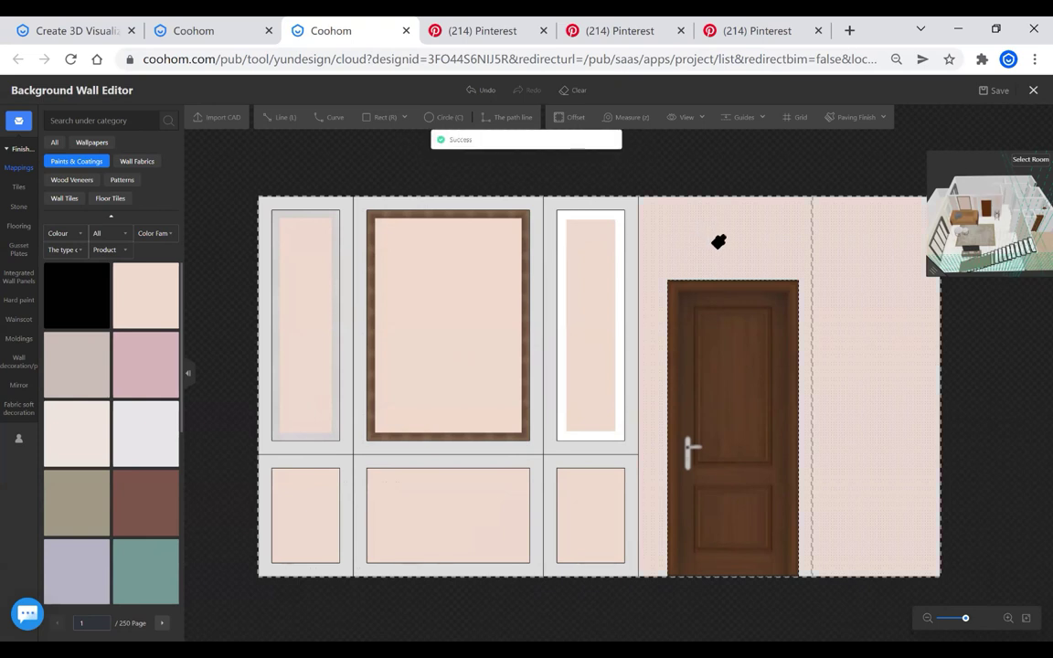
pyautogui.click(635, 331)
pyautogui.click(353, 446)
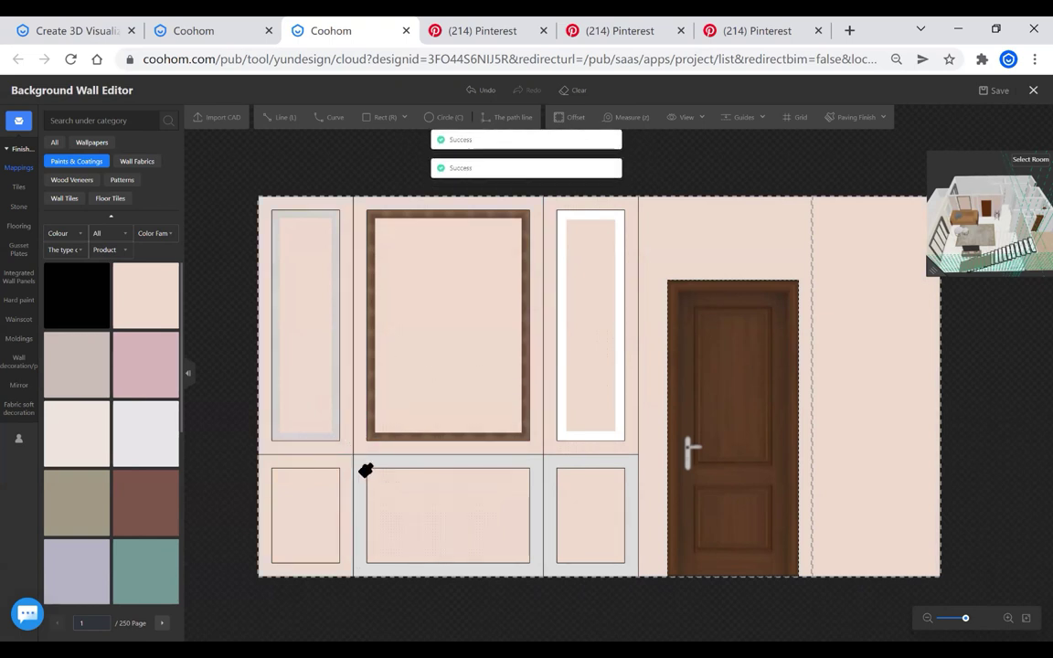
pyautogui.click(568, 458)
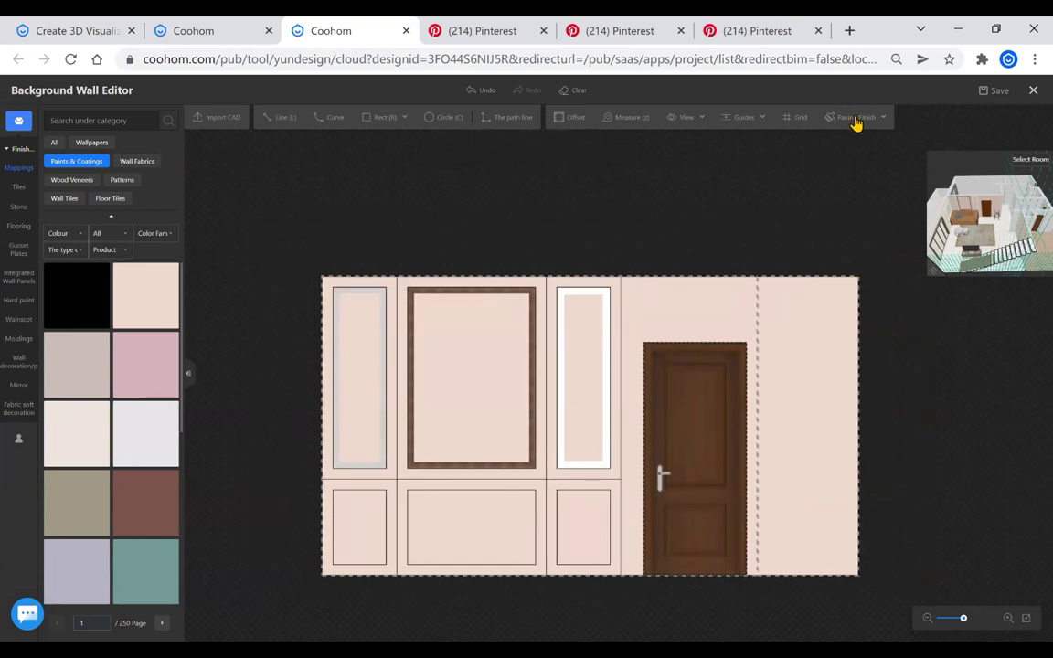
pyautogui.scroll(2, 545, 303)
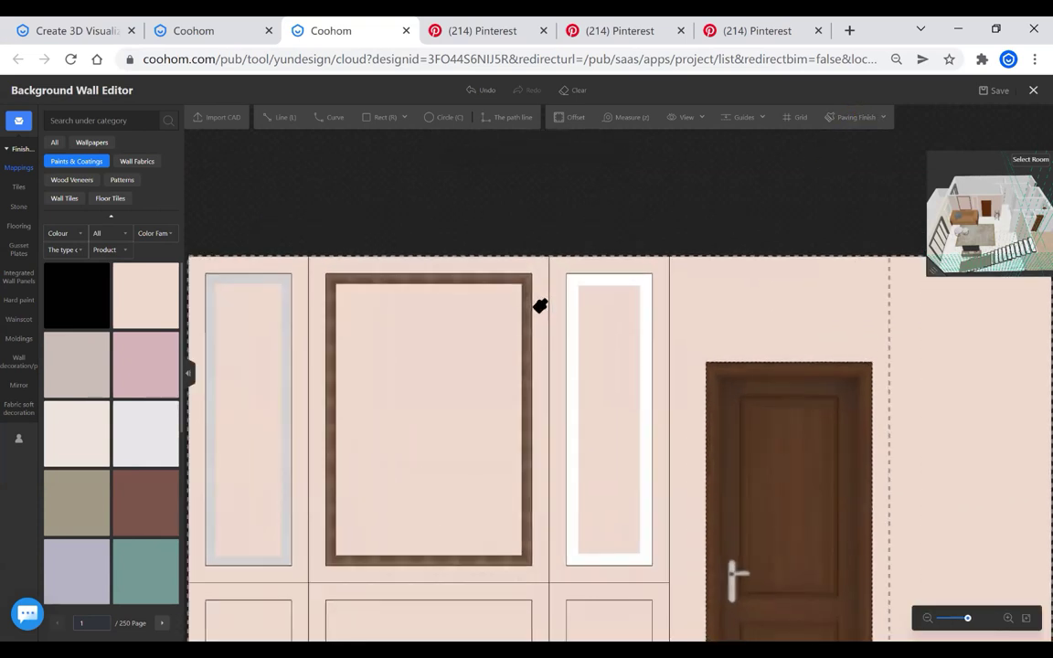
pyautogui.press('Escape')
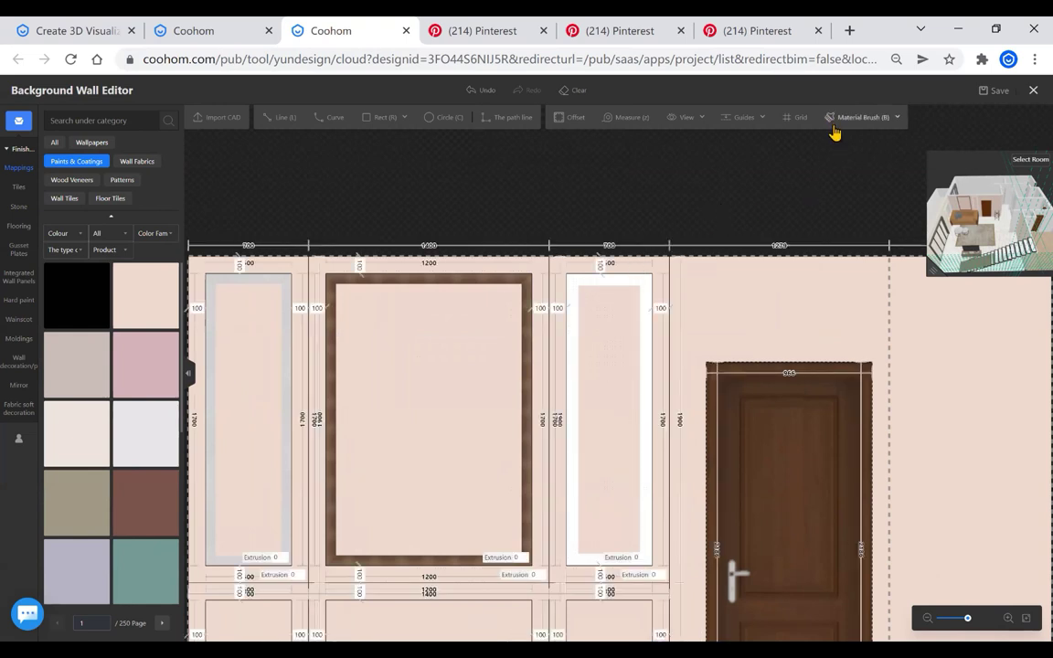
# Copy the upper-middle panel's teak molding finish onto the upper-right and upper-left panels' moldings with the Molding Finish brush
pyautogui.click(834, 122)
pyautogui.click(851, 160)
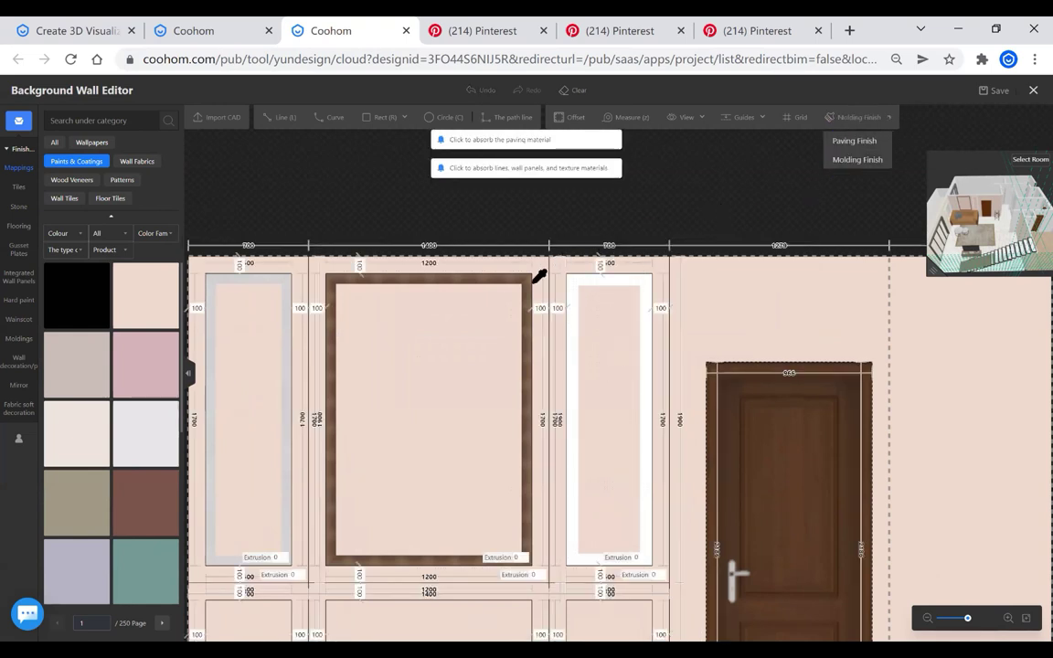
pyautogui.click(531, 289)
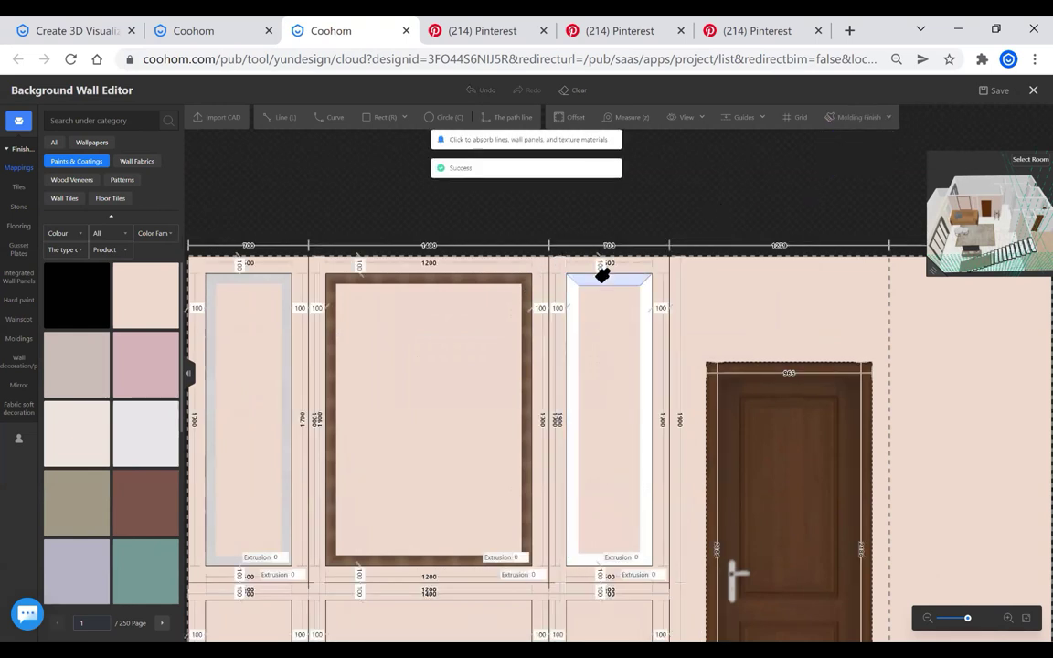
pyautogui.click(602, 275)
pyautogui.scroll(-2, 644, 287)
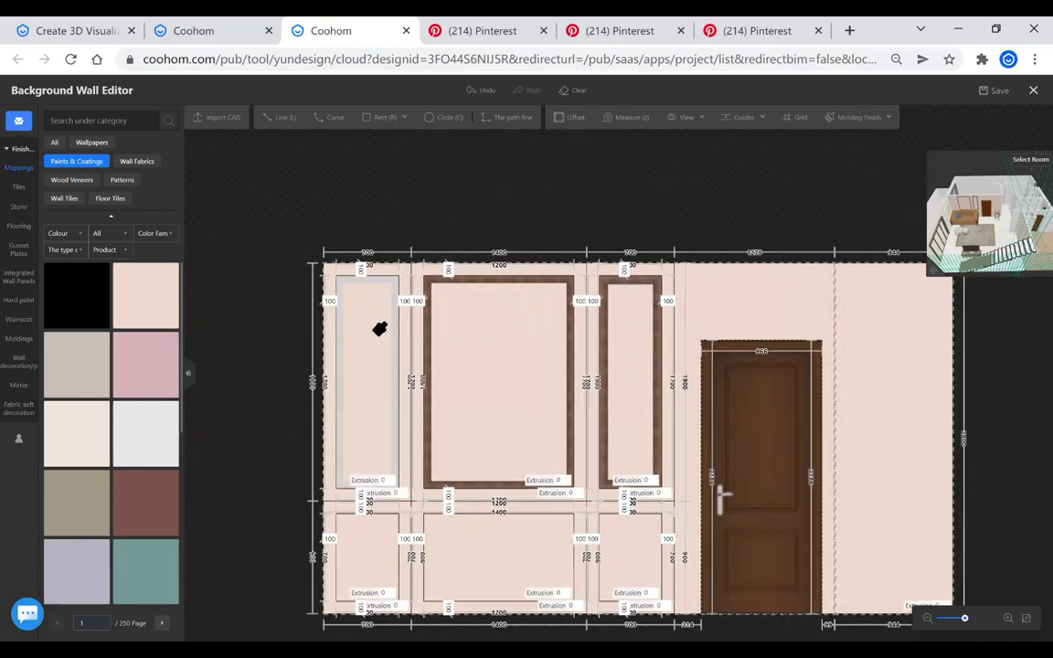
pyautogui.scroll(1, 412, 311)
pyautogui.click(364, 266)
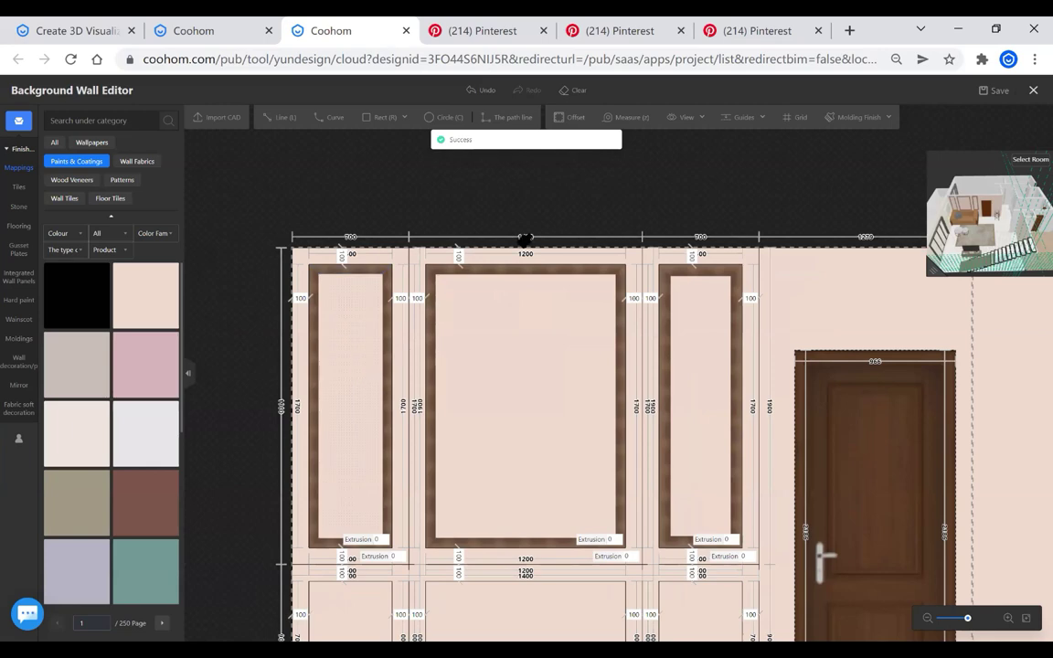
# Close the Background Wall Editor and view the finished sofa wall in the 3D model from closer up
pyautogui.scroll(-1, 594, 233)
pyautogui.scroll(-1, 476, 439)
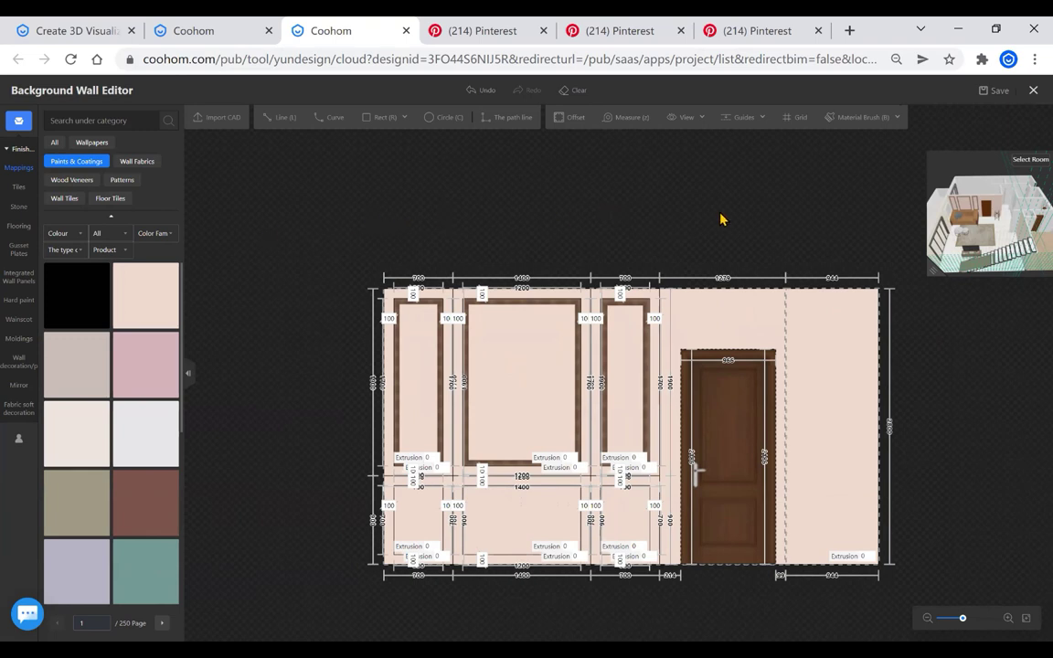
pyautogui.click(1034, 100)
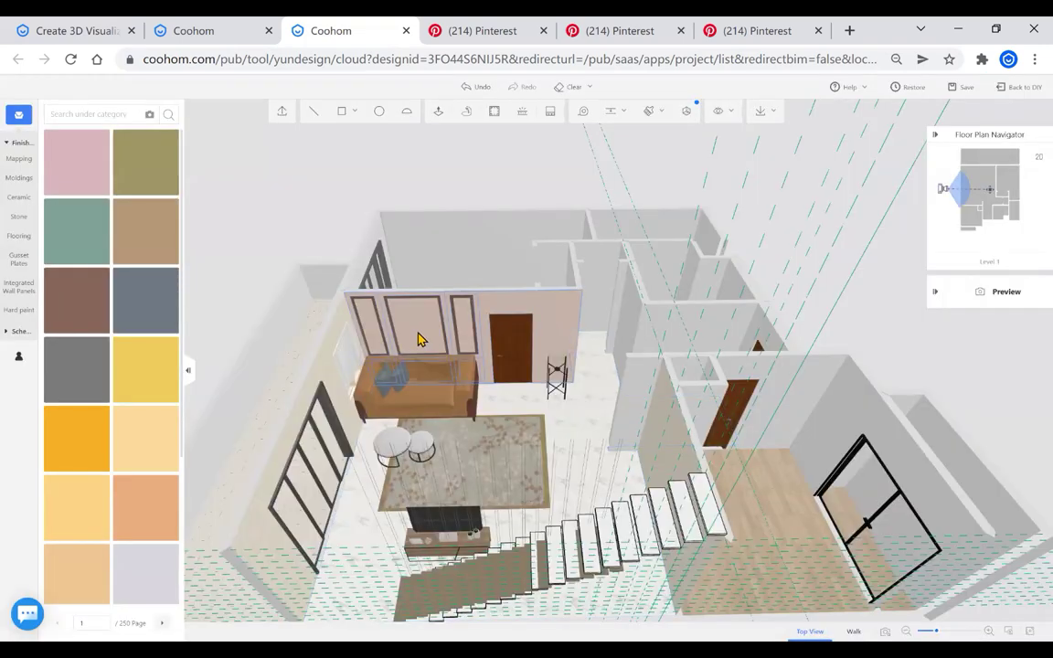
pyautogui.scroll(5, 423, 336)
pyautogui.moveTo(523, 294); pyautogui.dragTo(370, 284)
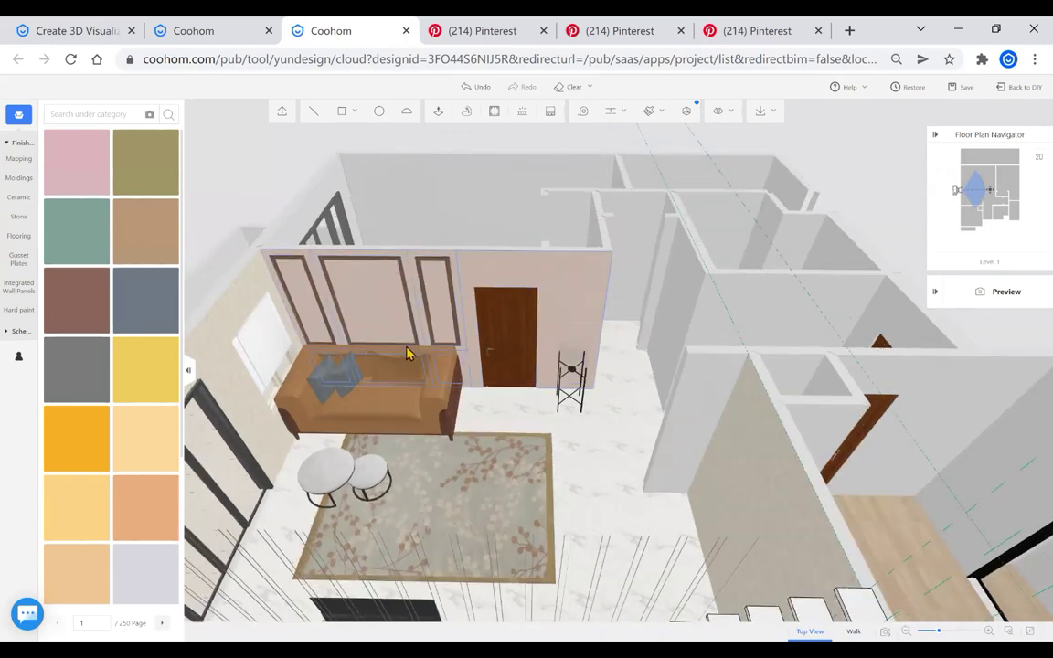
pyautogui.moveTo(395, 396); pyautogui.dragTo(802, 428)
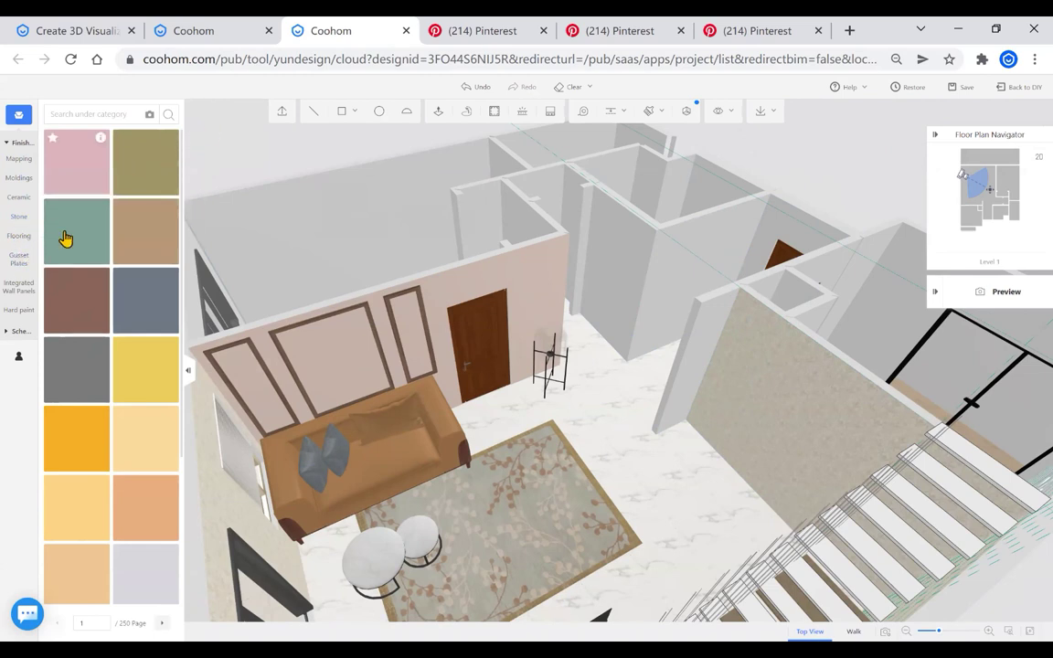
# Try the reddish-brown wood flooring on the living room floor, and undo it
pyautogui.click(19, 236)
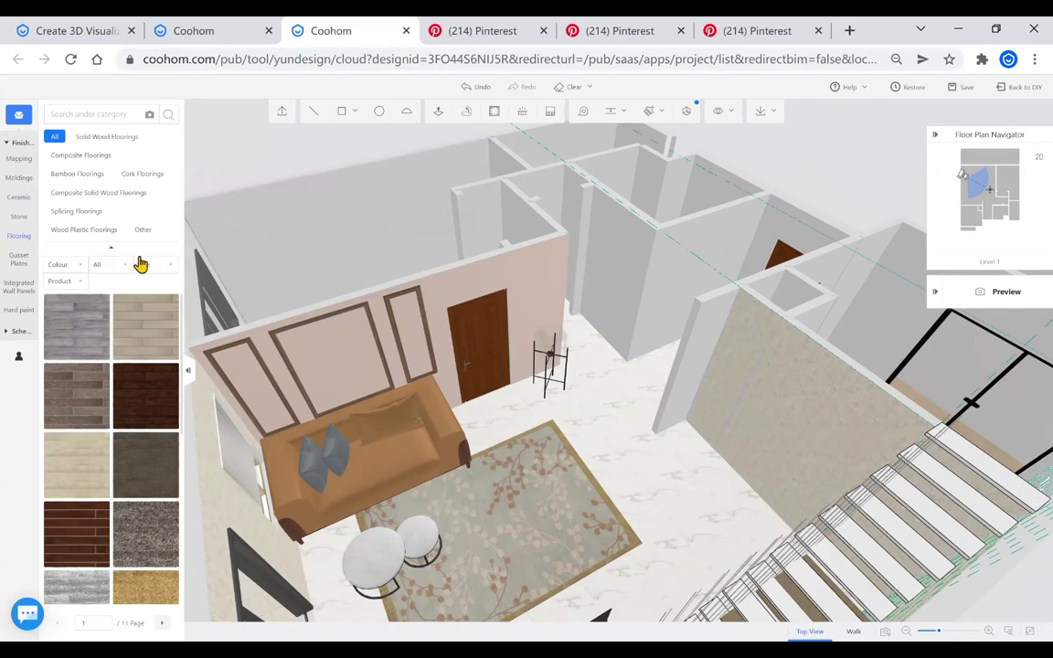
pyautogui.click(18, 162)
pyautogui.click(20, 195)
pyautogui.click(19, 217)
pyautogui.click(17, 196)
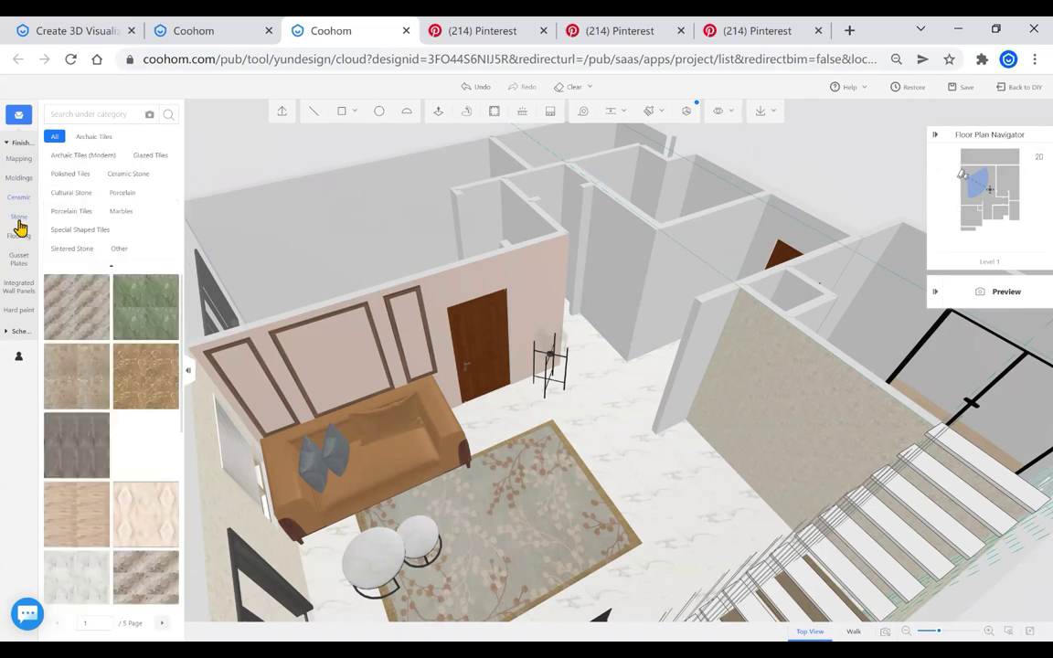
pyautogui.click(19, 236)
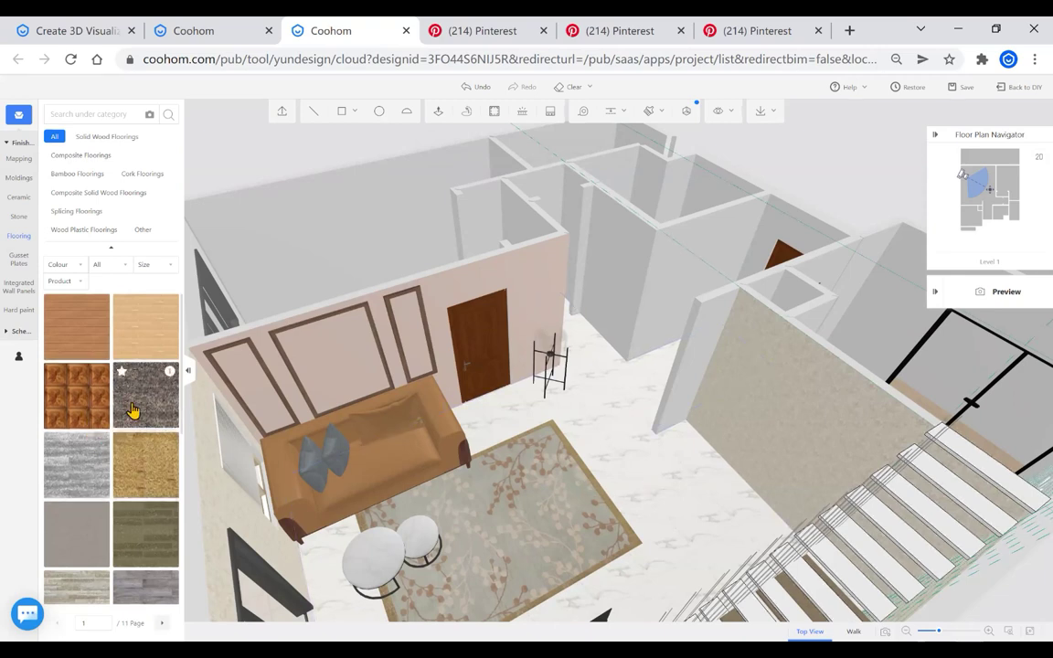
pyautogui.click(87, 316)
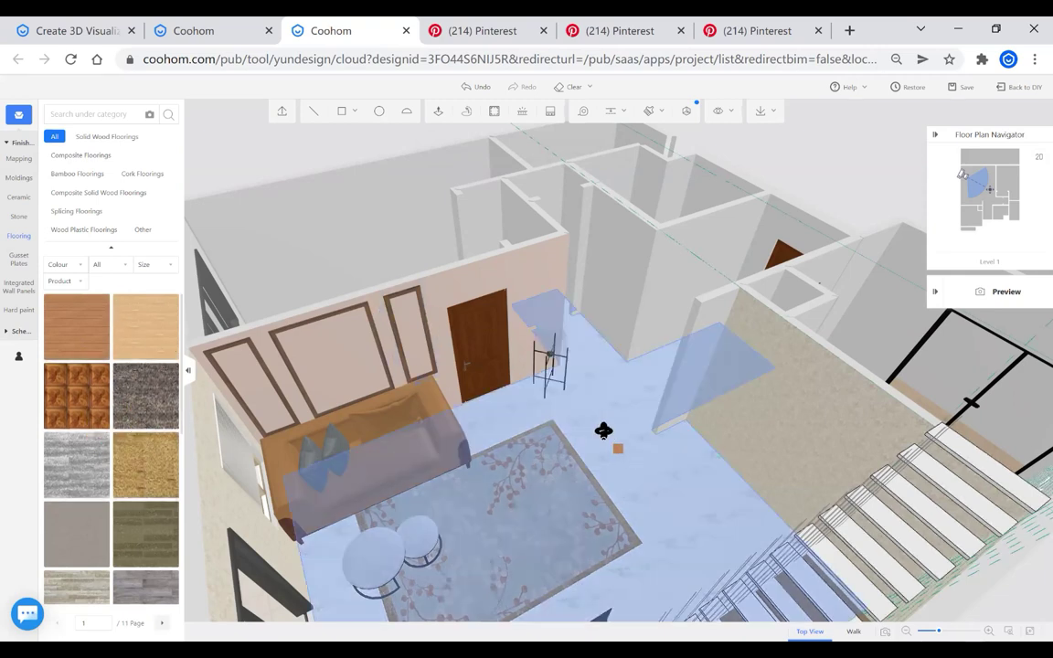
pyautogui.click(611, 435)
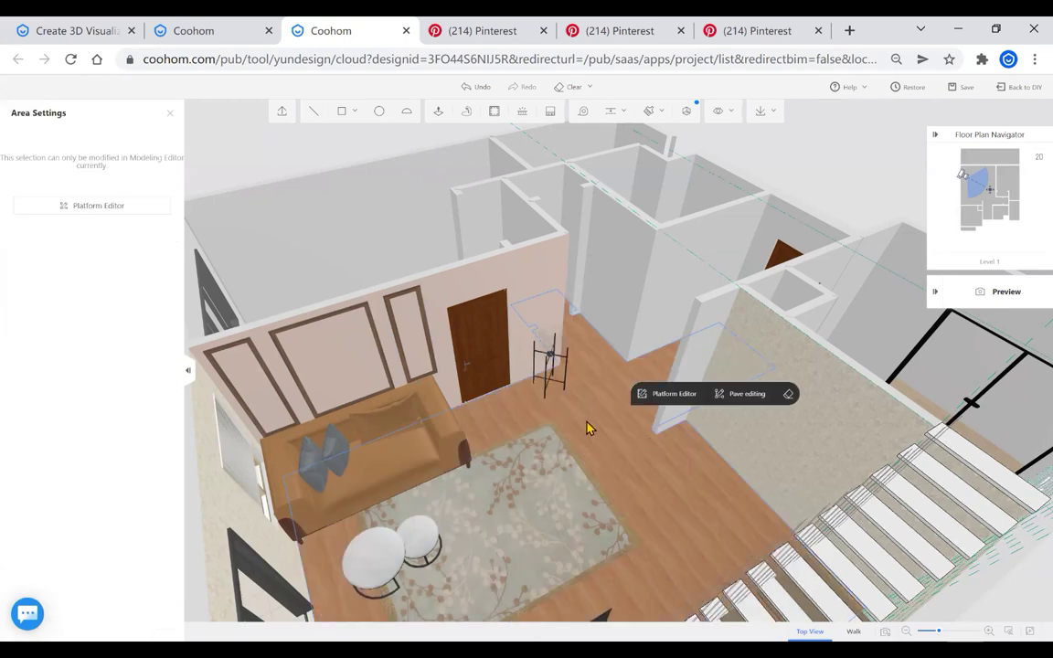
pyautogui.hotkey('ctrl', 'z')
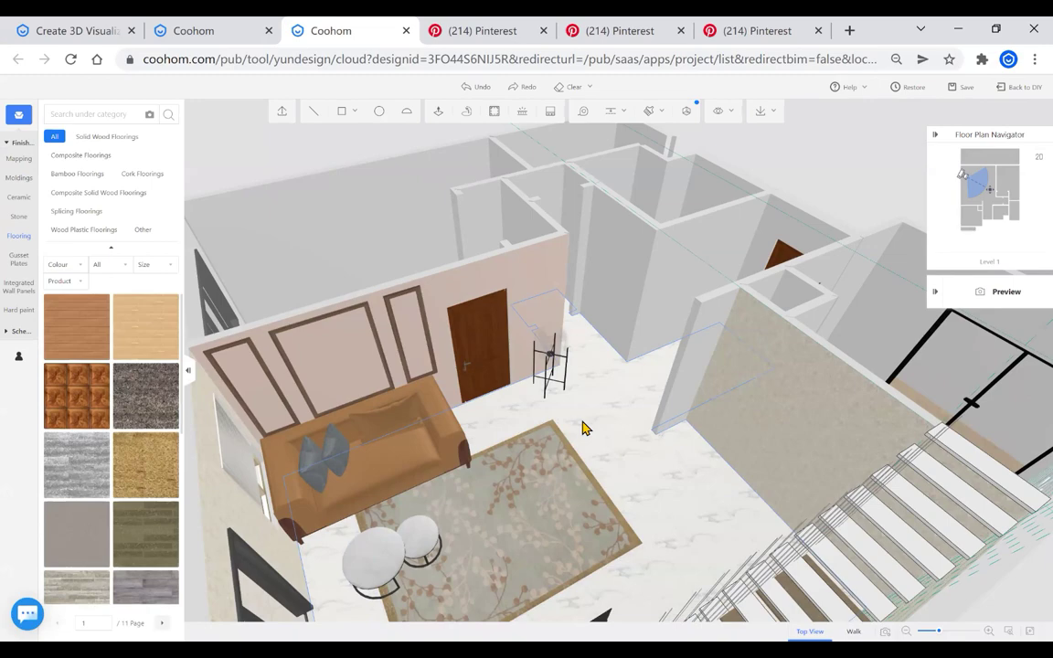
# Open the white marble living room floor for Pave editing
pyautogui.moveTo(758, 514); pyautogui.dragTo(546, 482)
pyautogui.scroll(-3, 563, 456)
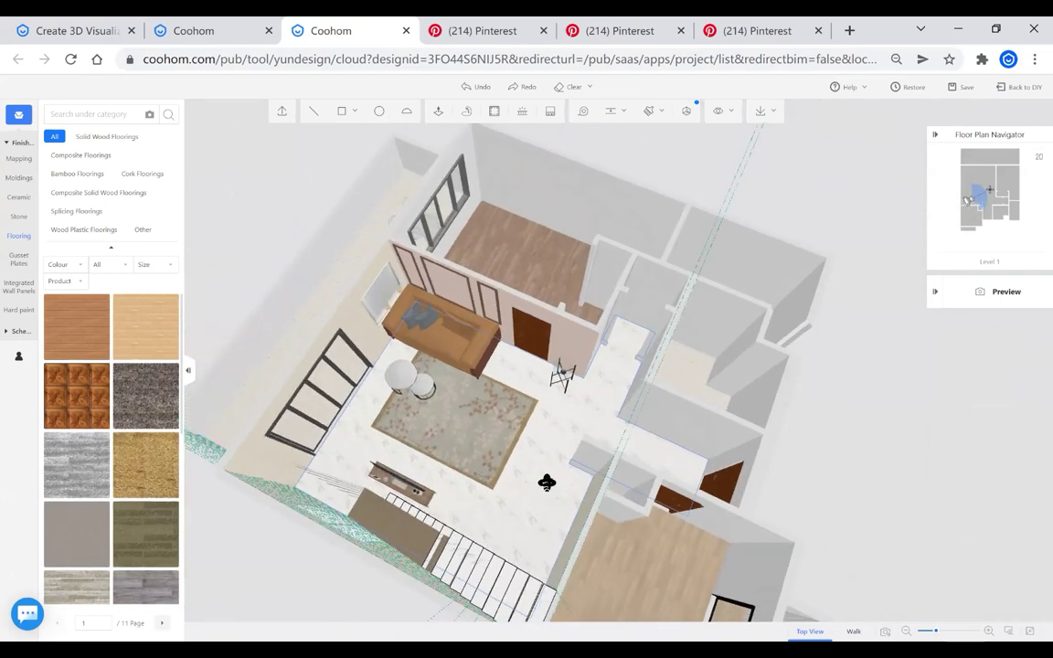
pyautogui.scroll(2, 557, 469)
pyautogui.click(564, 462)
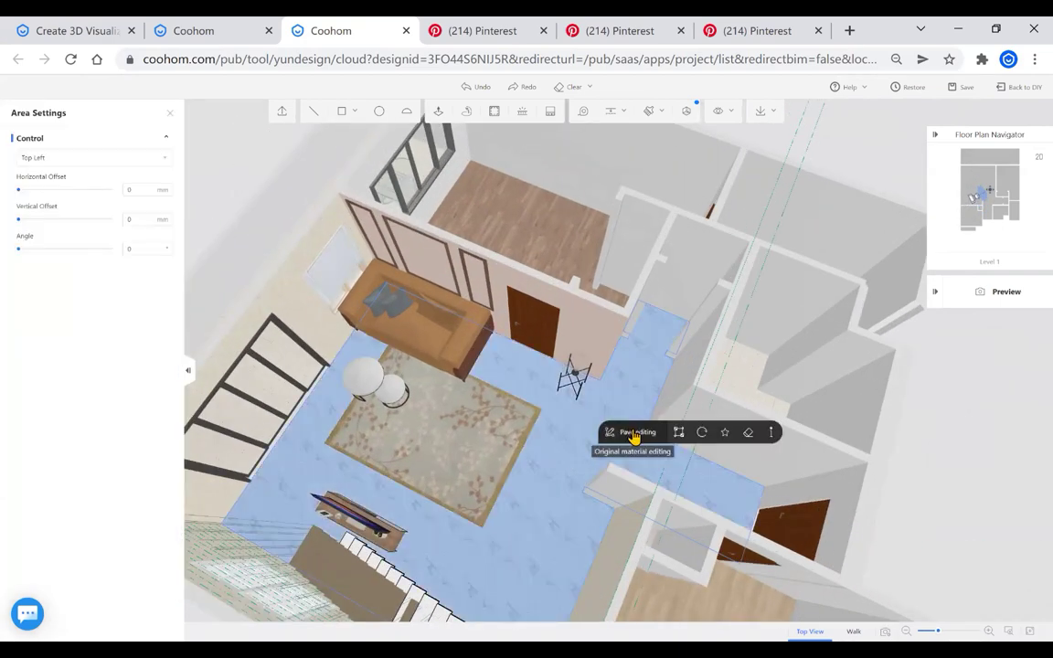
pyautogui.click(631, 435)
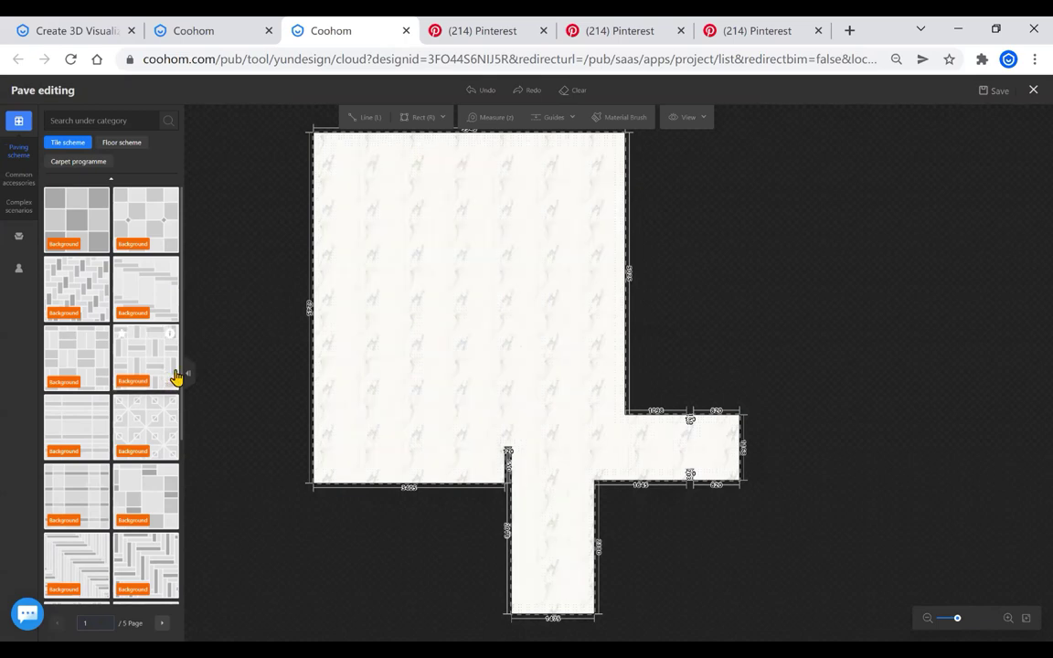
# Draw a 1475 mm wide rectangle that covers the narrow corridor arm at the lower end of the floor
pyautogui.click(406, 120)
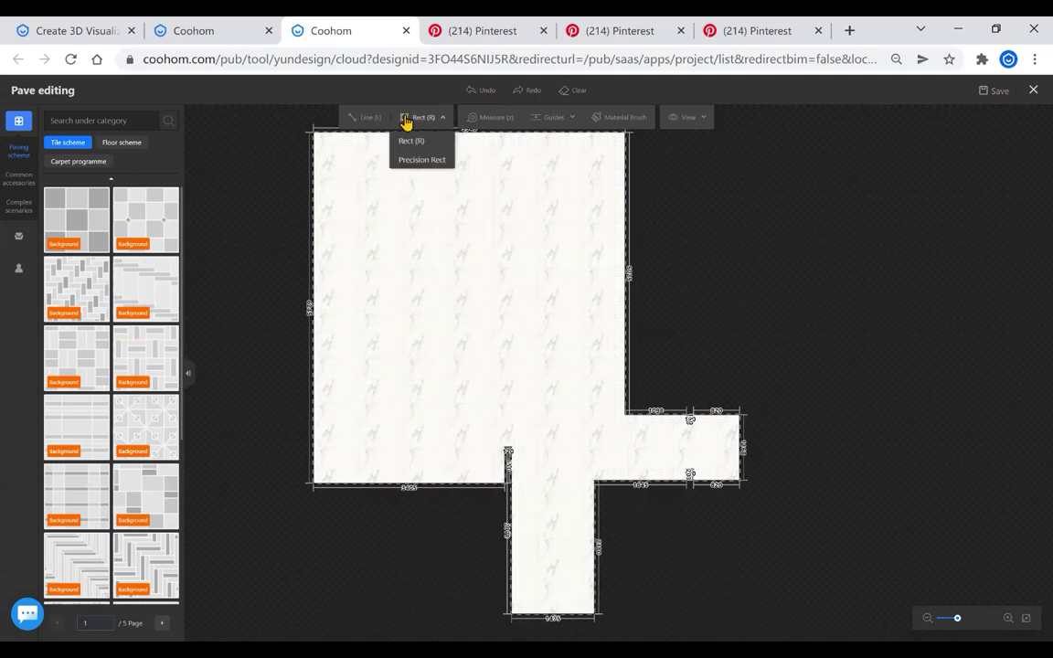
pyautogui.click(411, 141)
pyautogui.click(594, 481)
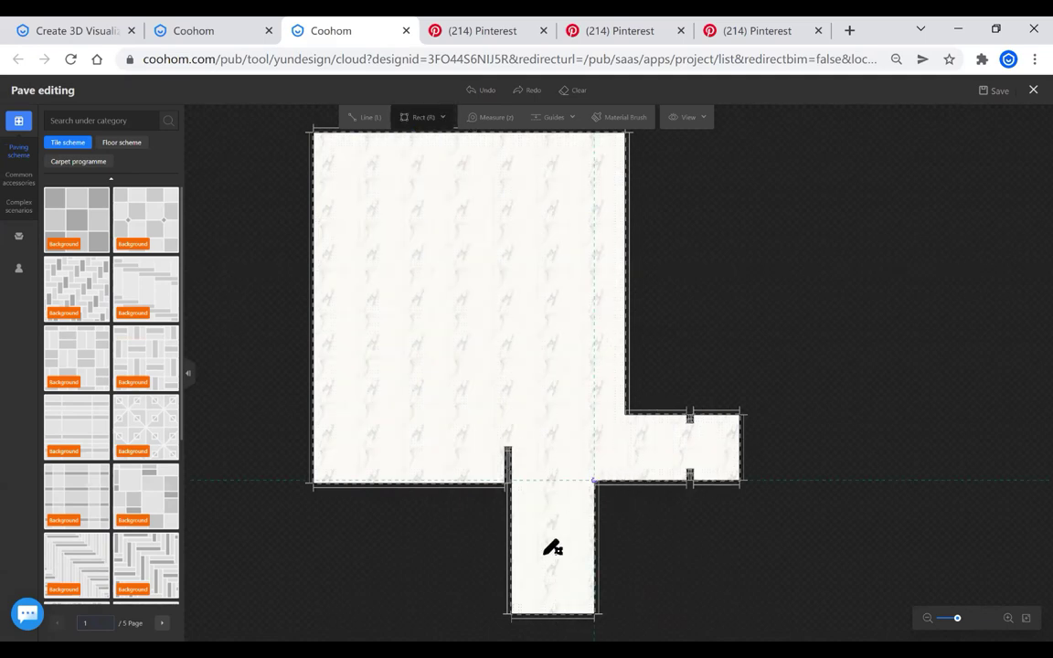
pyautogui.click(510, 613)
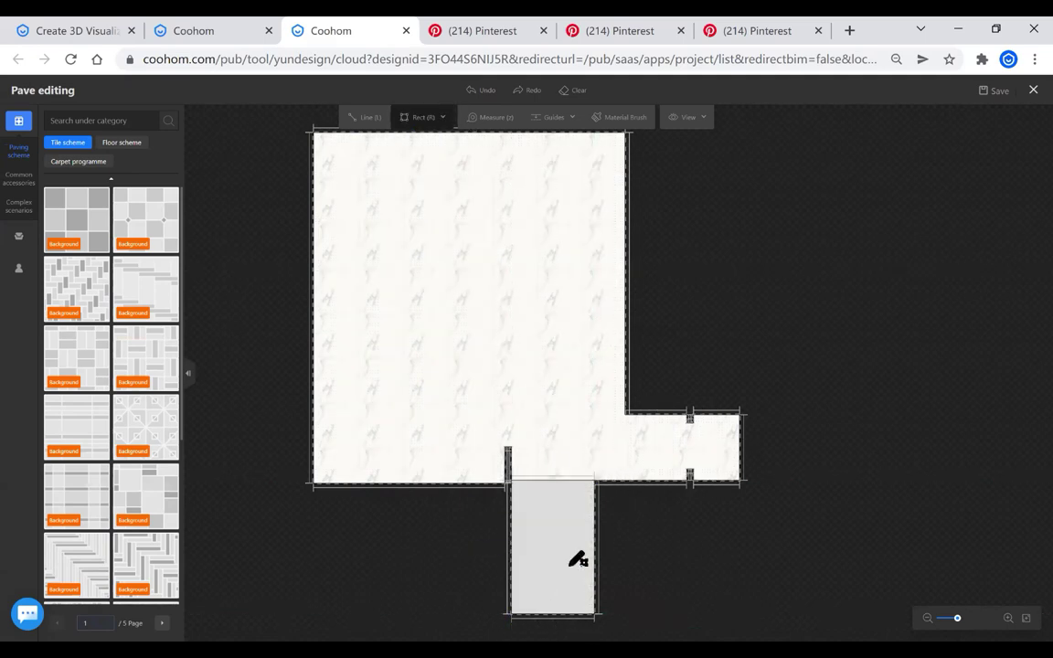
# Fill the corridor rectangle with the white-and-beige European tile background from the Complex scenarios
pyautogui.click(21, 154)
pyautogui.click(23, 183)
pyautogui.click(27, 207)
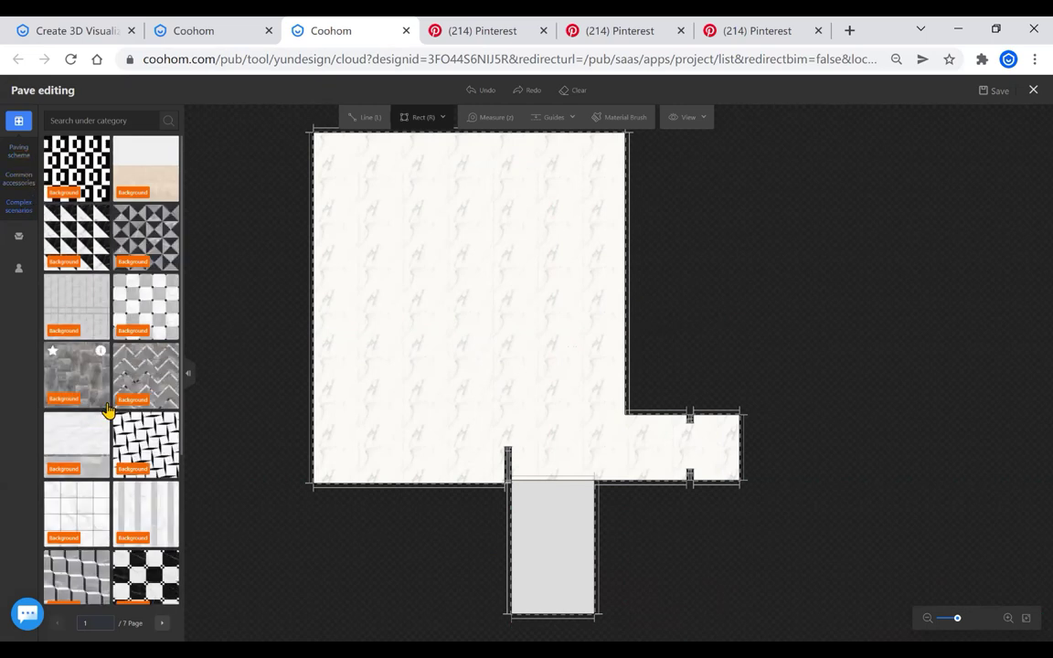
pyautogui.scroll(-5, 107, 411)
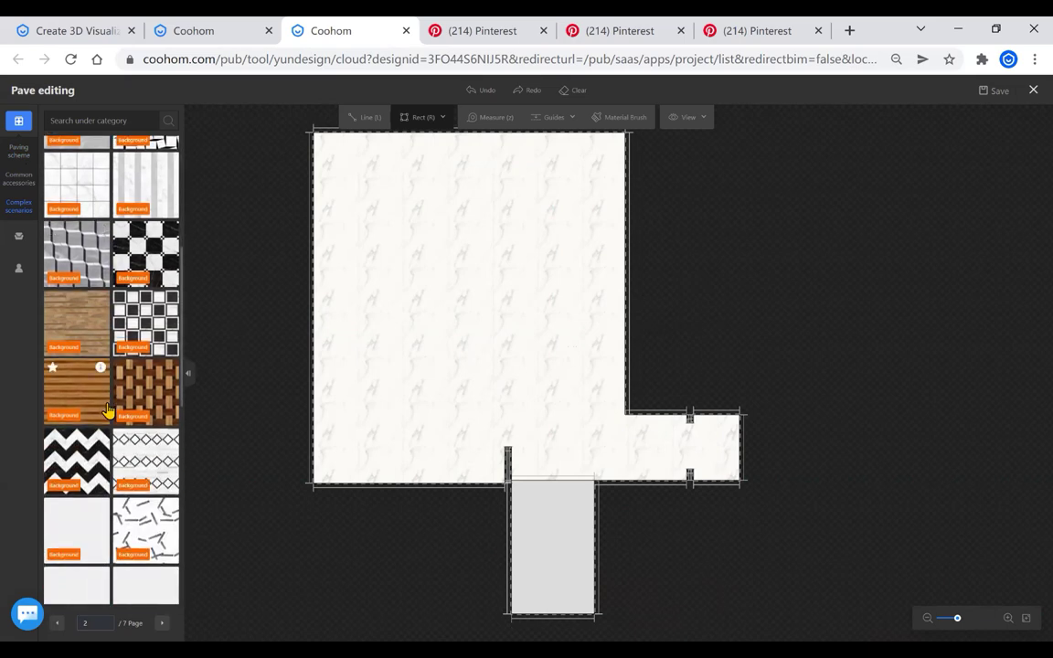
pyautogui.scroll(-5, 107, 410)
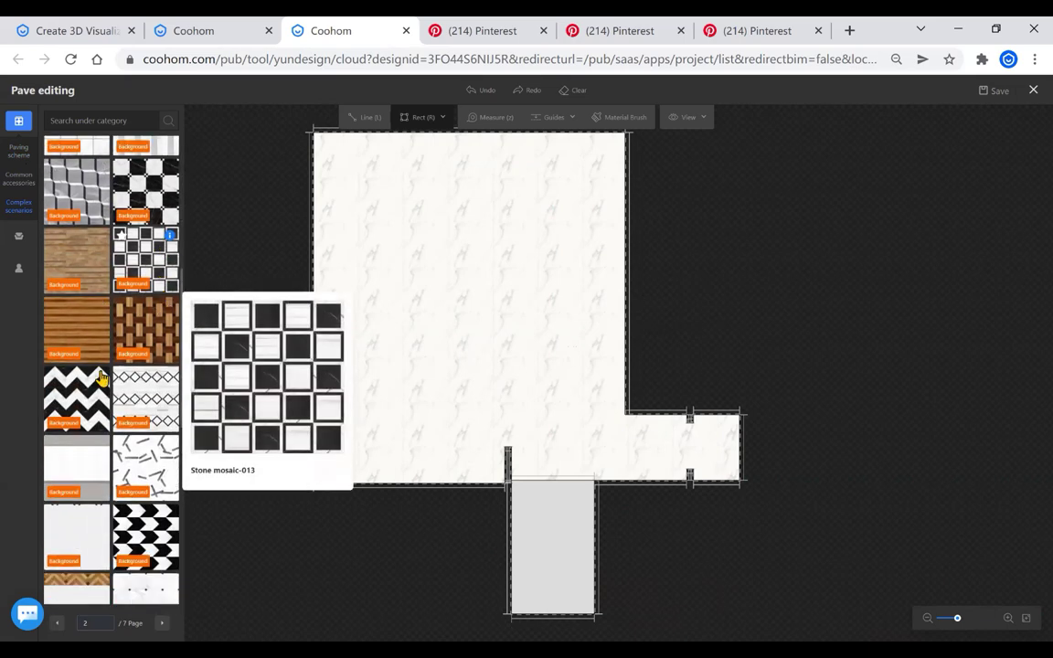
pyautogui.scroll(10, 143, 412)
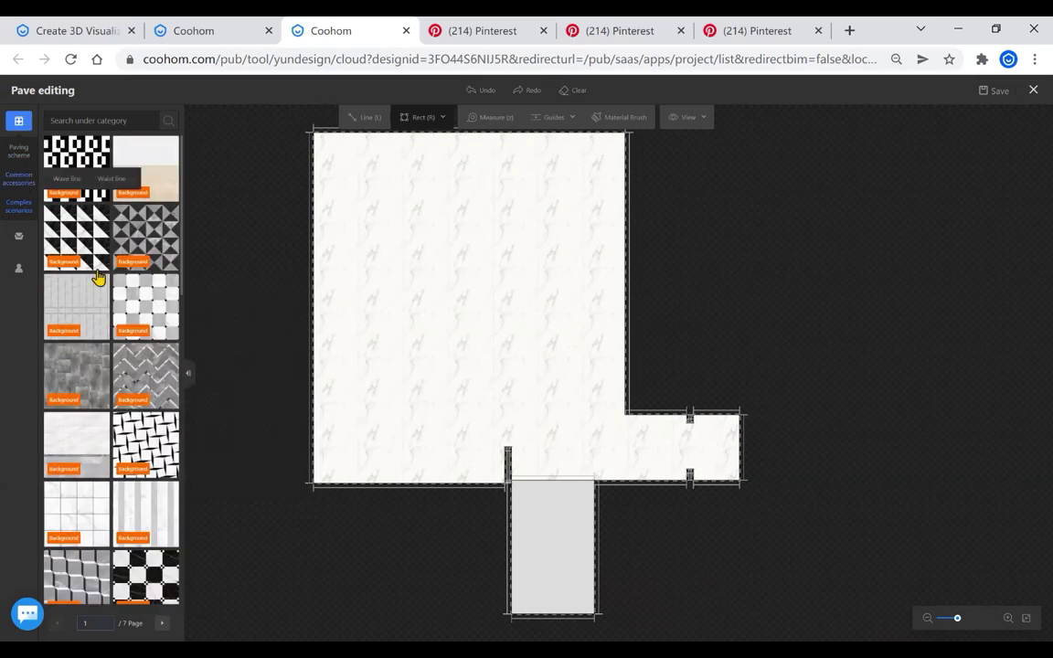
pyautogui.click(556, 540)
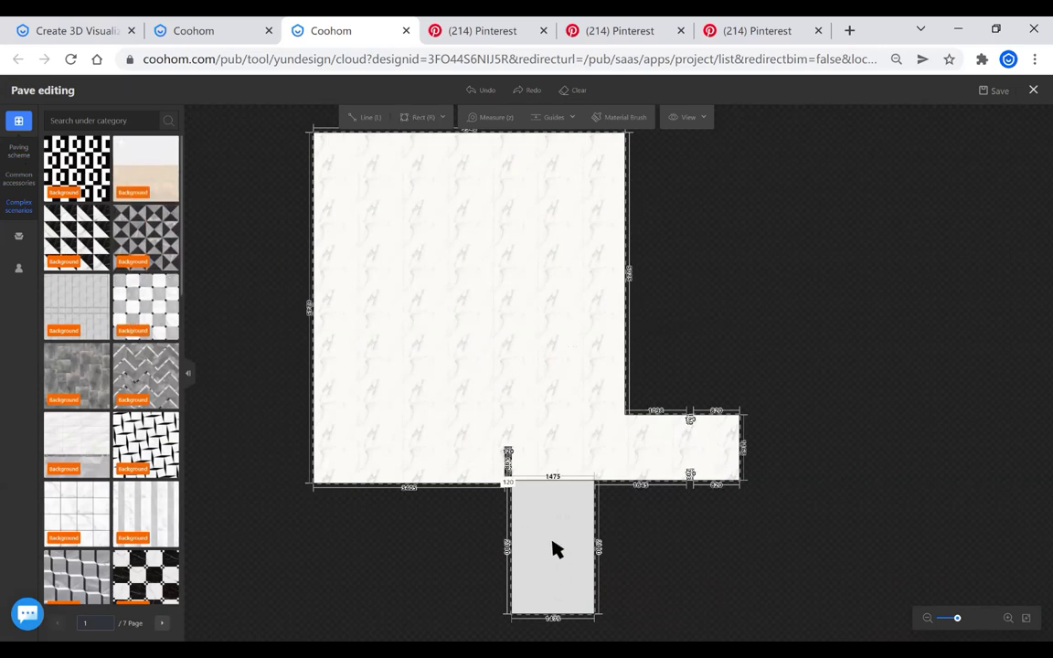
pyautogui.click(612, 532)
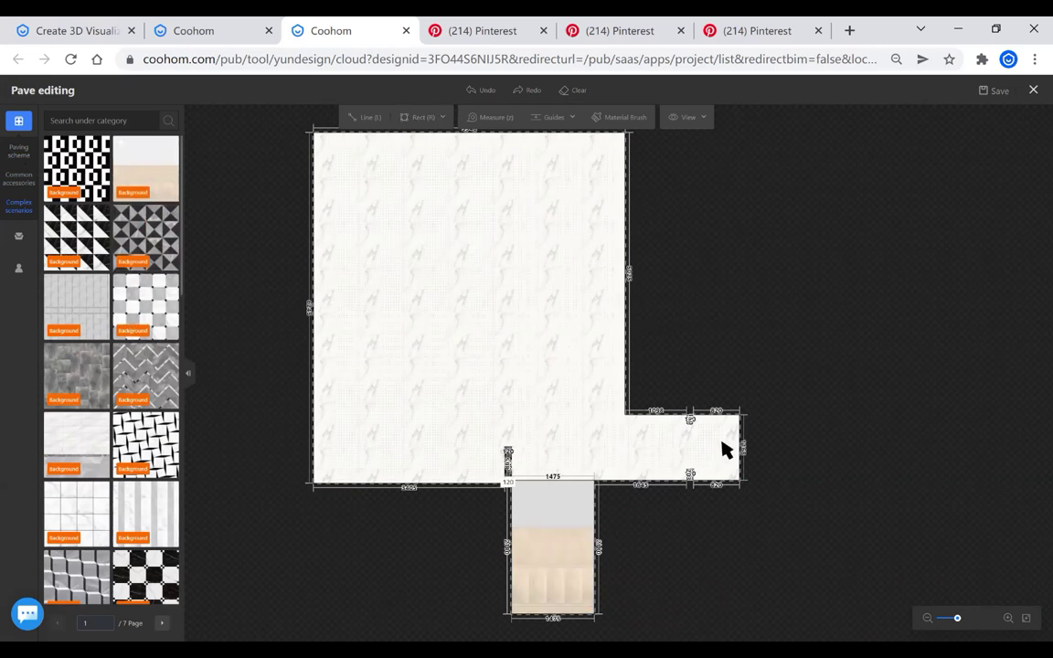
# Examine the scheme settings of the beige tile paving in the corridor rectangle
pyautogui.click(552, 560)
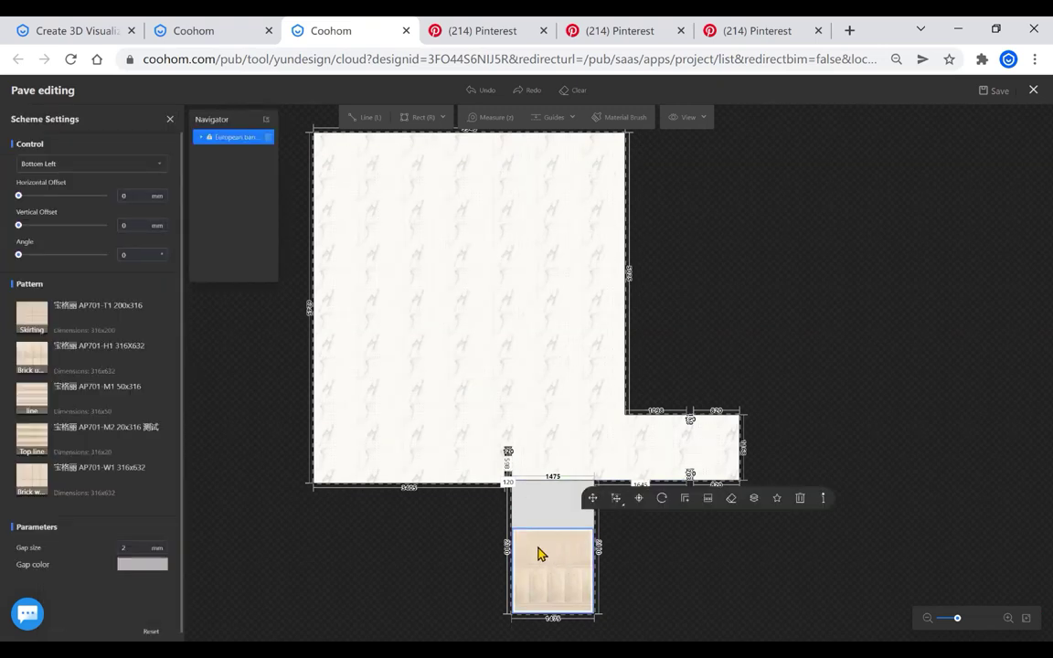
pyautogui.click(427, 547)
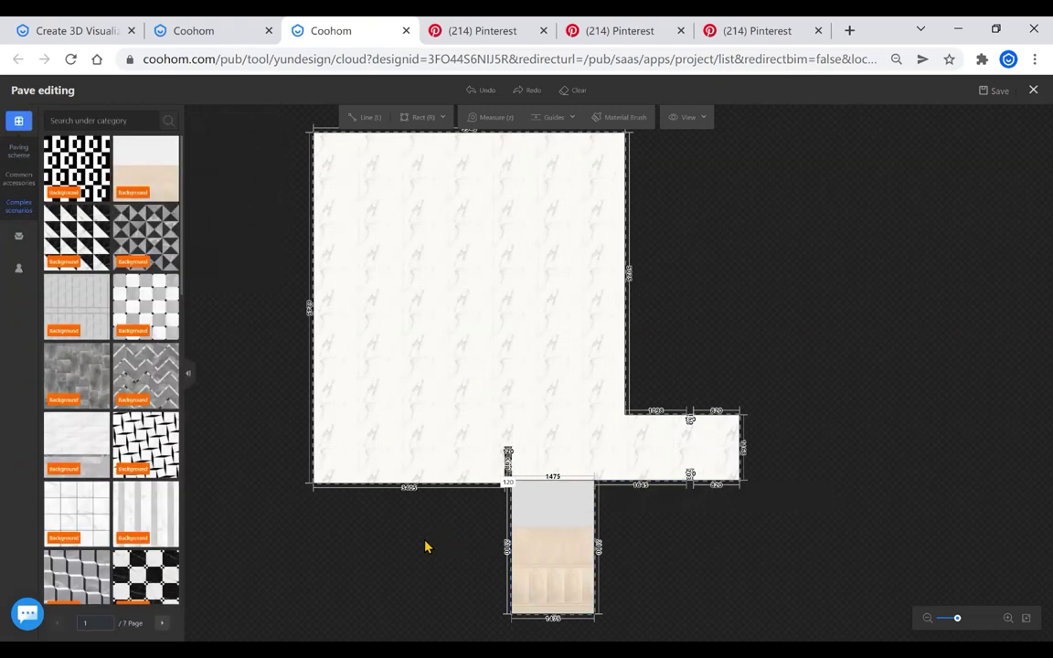
pyautogui.click(563, 564)
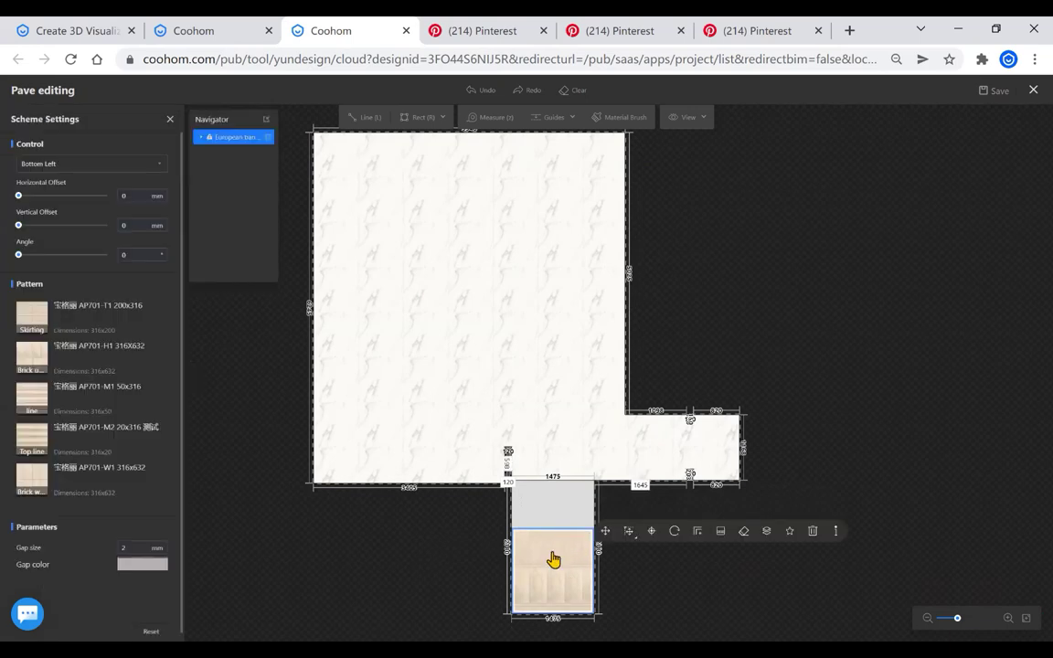
pyautogui.moveTo(553, 560); pyautogui.dragTo(547, 536)
pyautogui.click(425, 571)
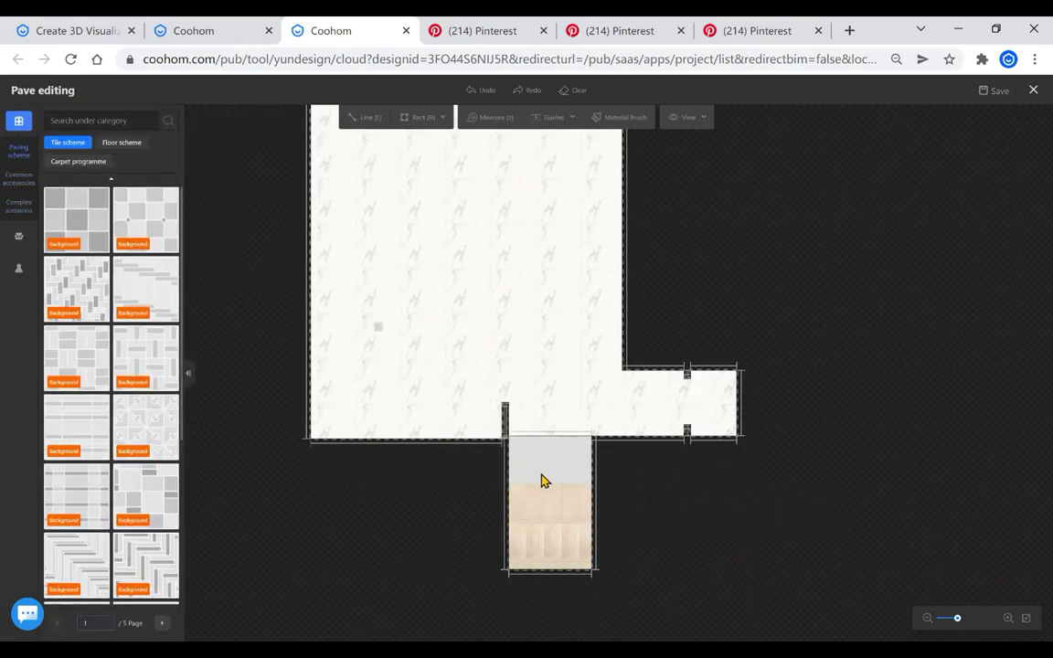
# Replace the corridor rectangle's paving with the checkered Tile scheme that has small dark squares at the tile corners
pyautogui.hotkey('ctrl', 'z')
pyautogui.click(525, 559)
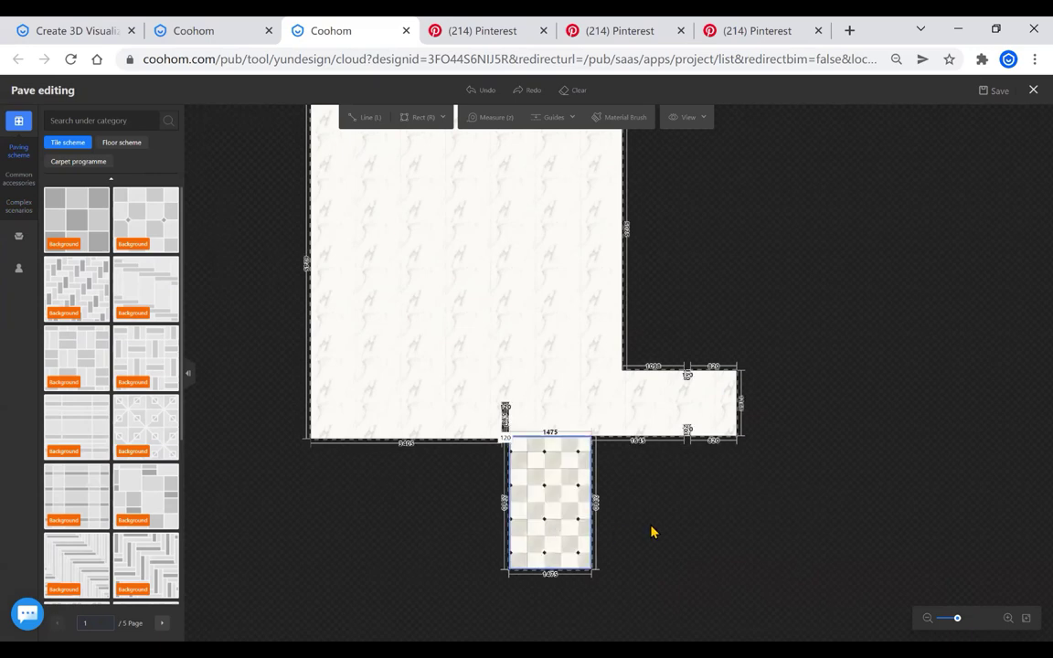
pyautogui.scroll(4, 585, 553)
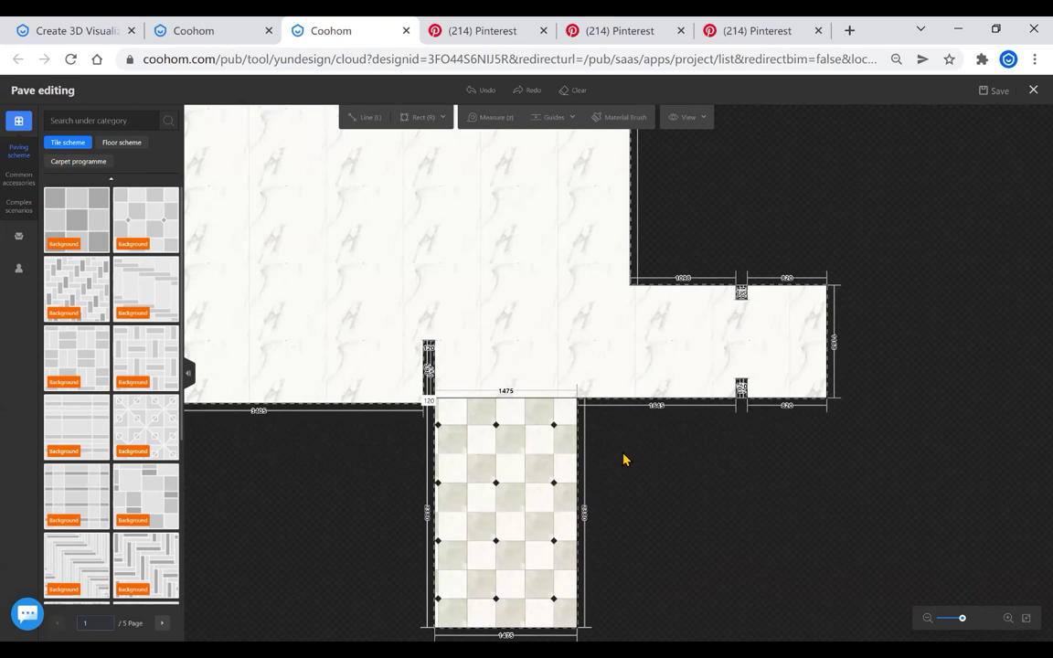
pyautogui.scroll(-1, 623, 460)
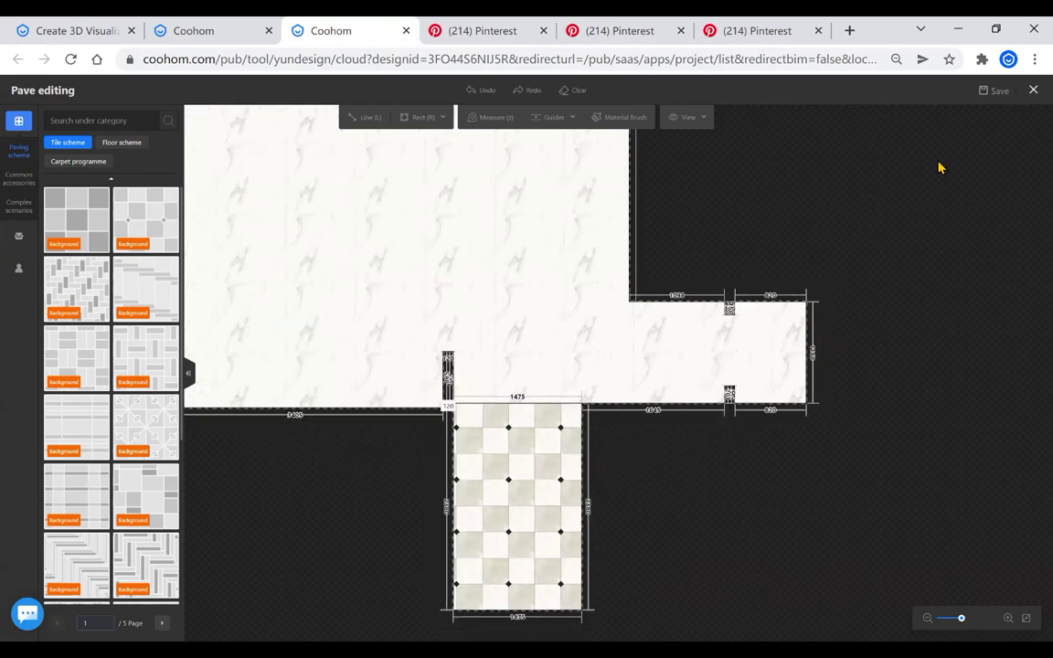
# Save the paving and return to the 3D model to view the checkered corridor floor from several sides
pyautogui.click(998, 92)
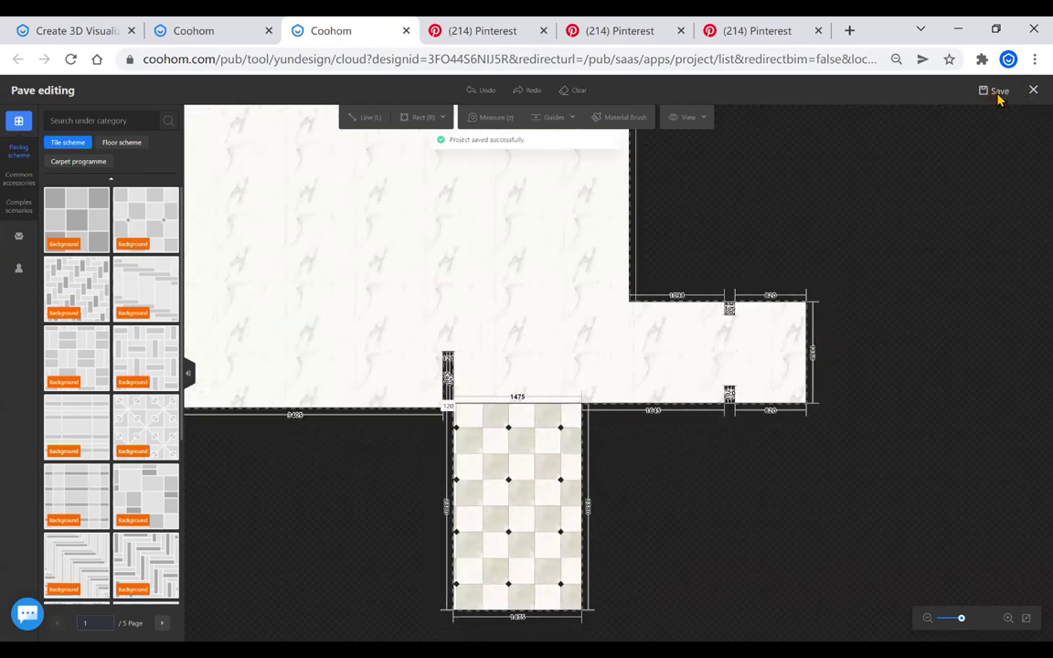
pyautogui.scroll(-3, 608, 439)
pyautogui.scroll(1, 606, 346)
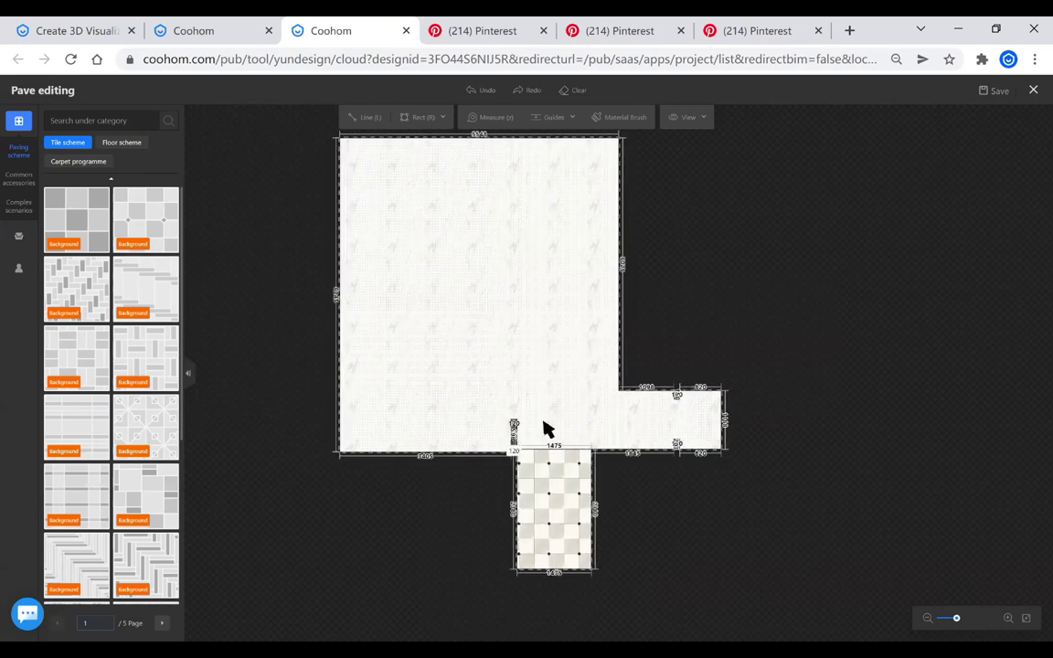
pyautogui.click(544, 471)
pyautogui.scroll(-1, 485, 520)
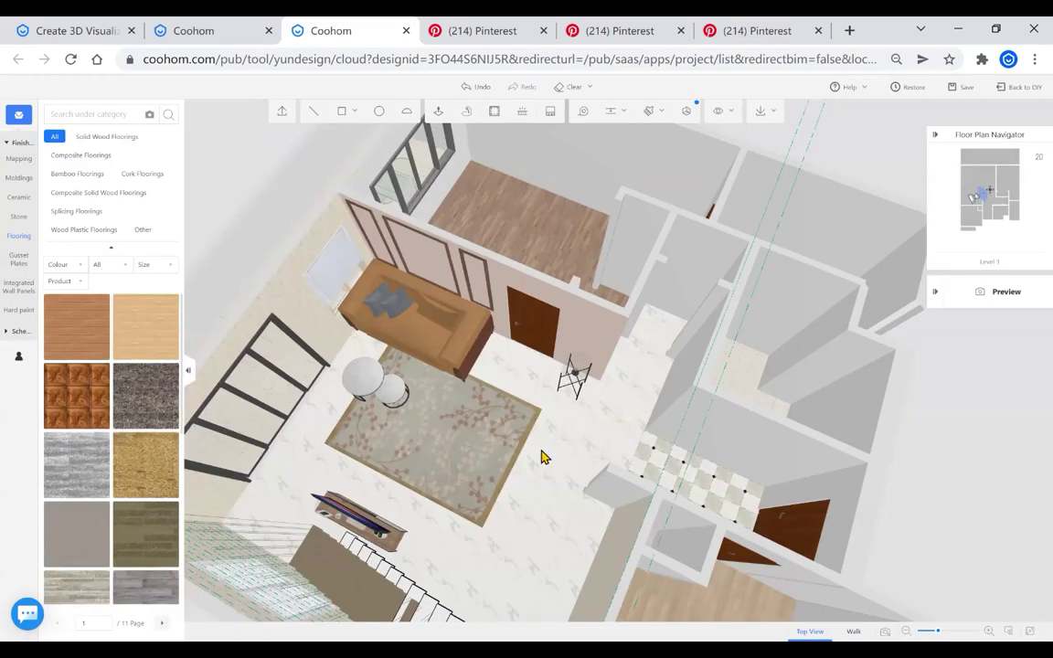
pyautogui.scroll(-2, 541, 457)
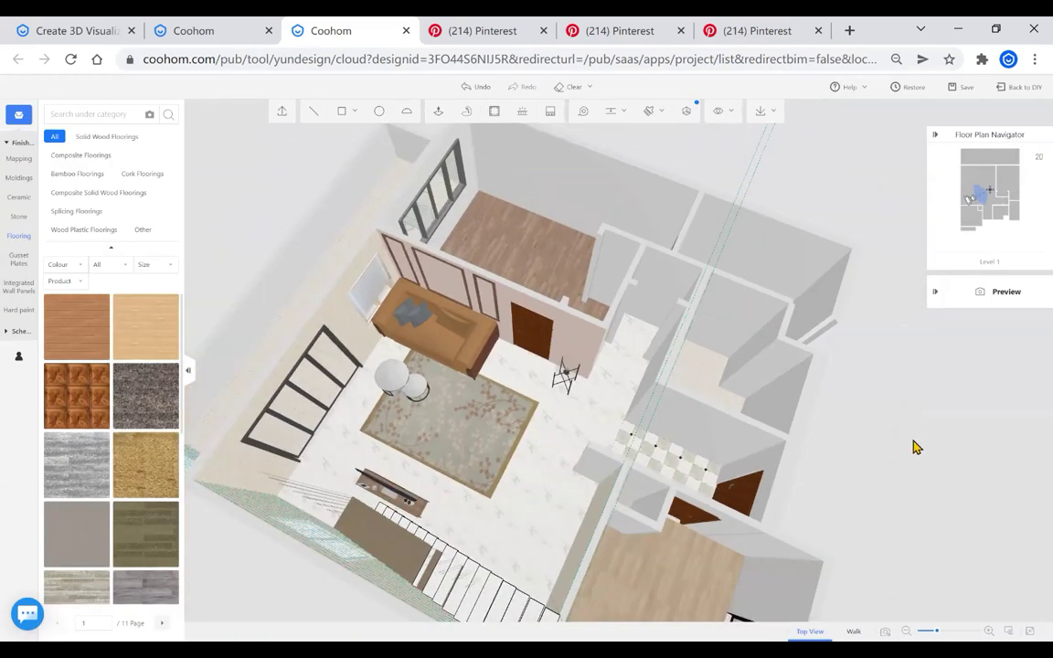
pyautogui.moveTo(885, 437); pyautogui.dragTo(931, 395)
pyautogui.moveTo(546, 376); pyautogui.dragTo(695, 498)
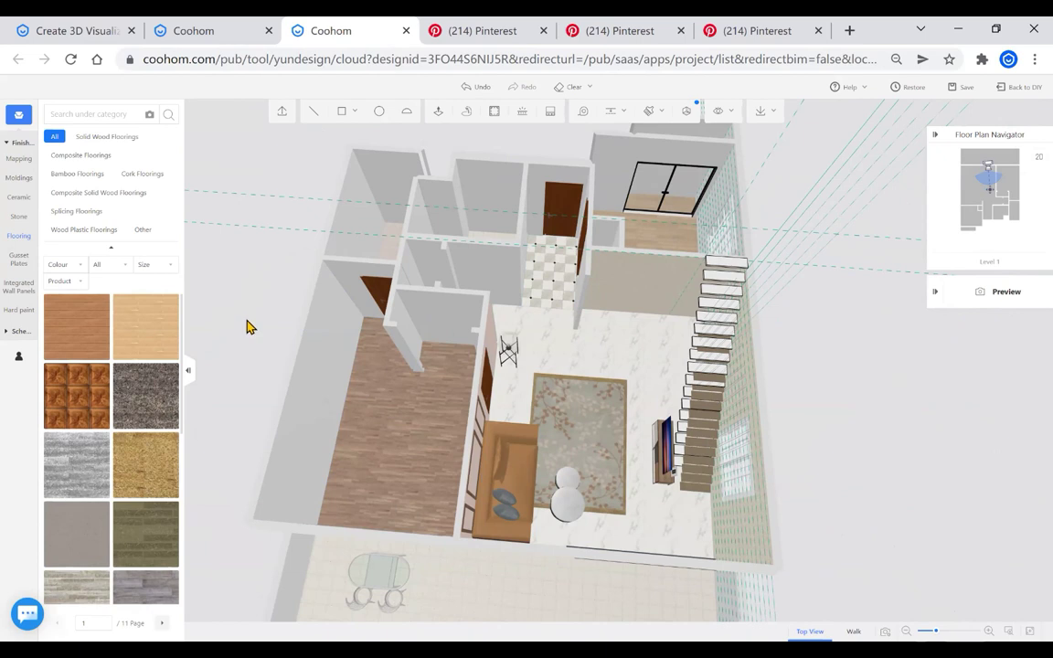
pyautogui.moveTo(599, 440); pyautogui.dragTo(922, 169)
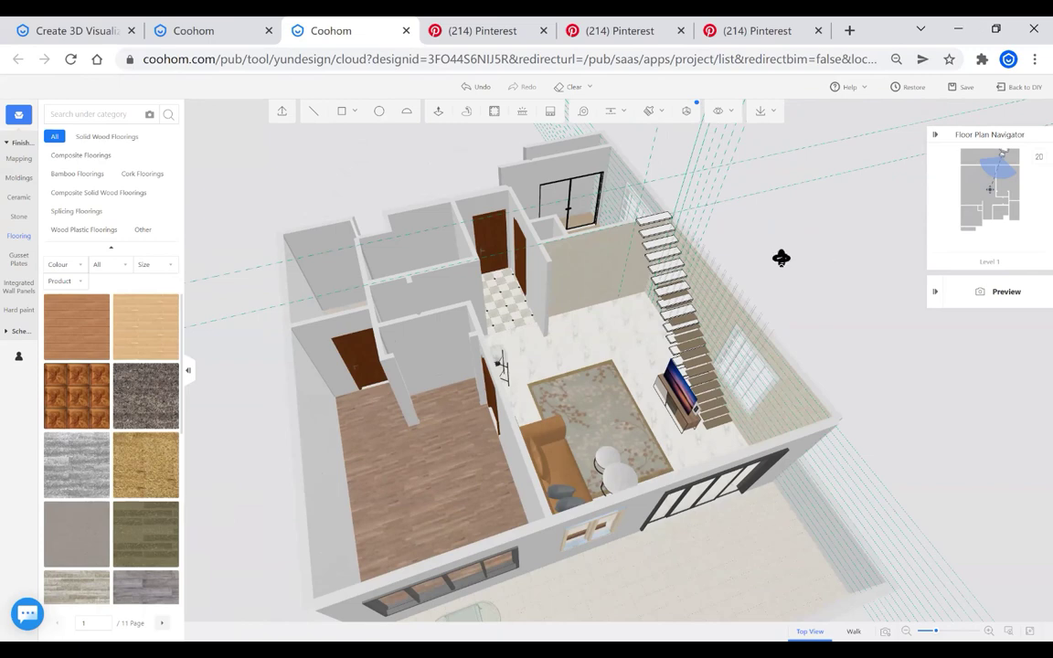
# Return from the Construction tool to the main 3D design and view the floor plan with its checkered corridor from above
pyautogui.moveTo(780, 258); pyautogui.dragTo(776, 259)
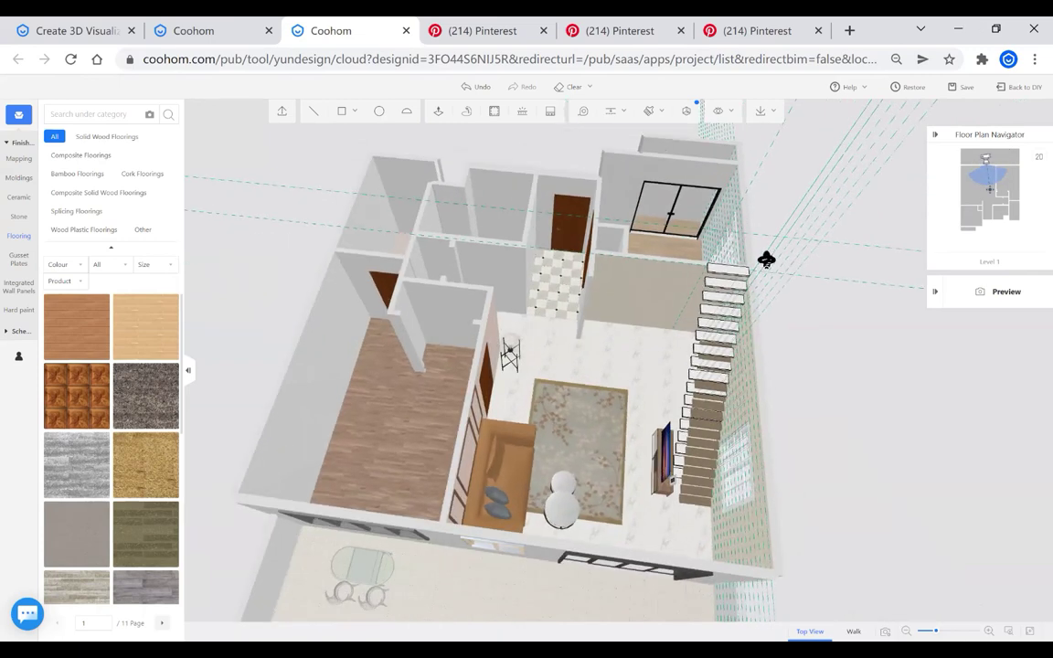
pyautogui.moveTo(824, 356); pyautogui.dragTo(892, 360)
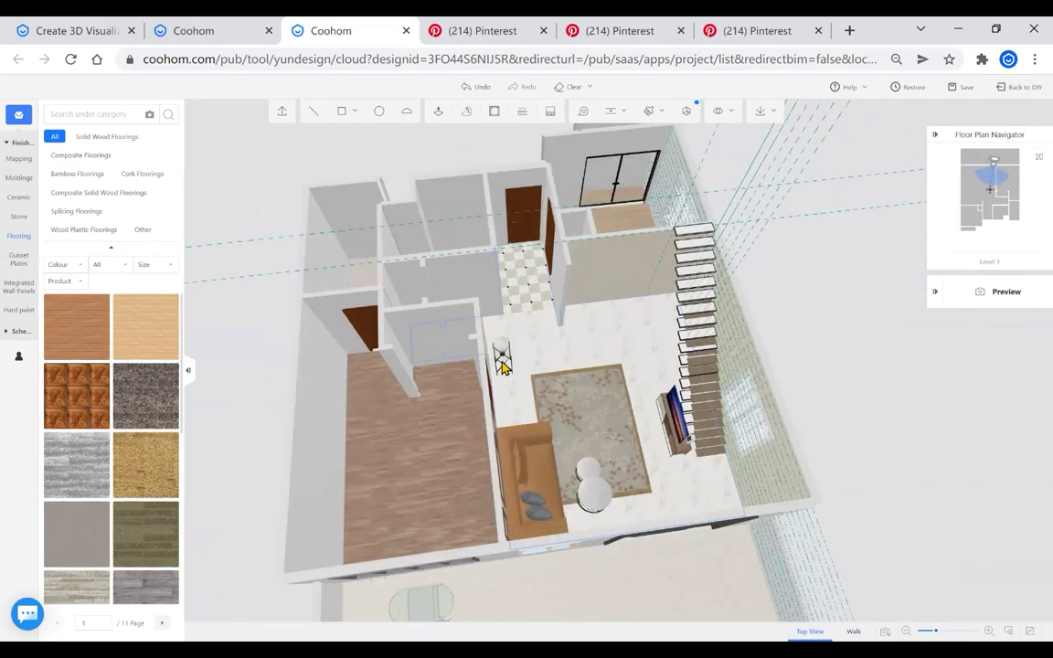
pyautogui.click(1017, 88)
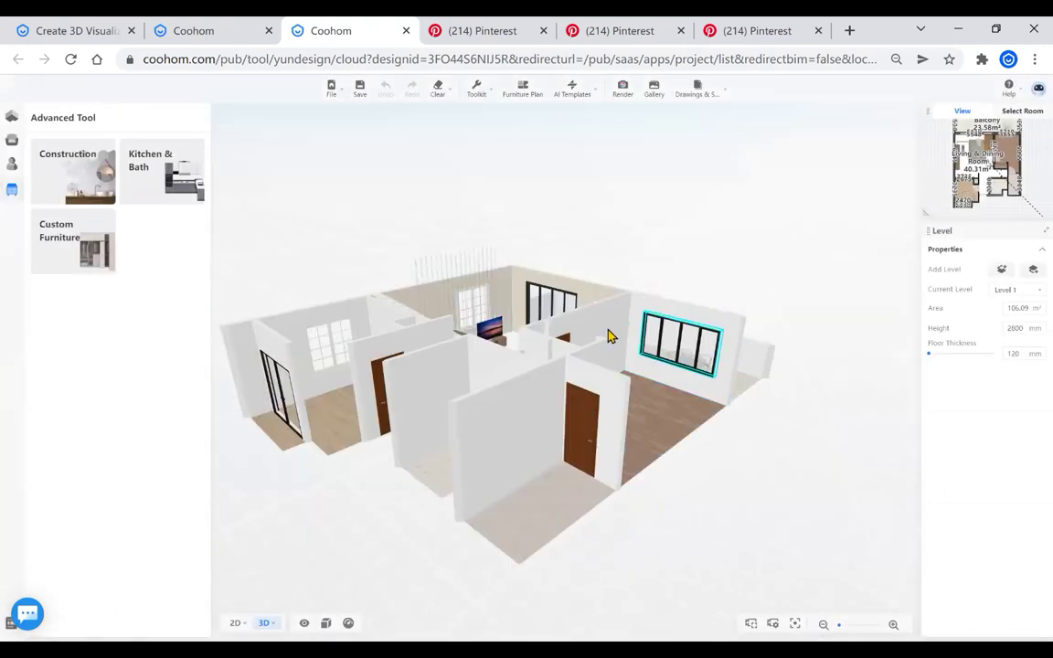
pyautogui.moveTo(611, 336); pyautogui.dragTo(646, 440)
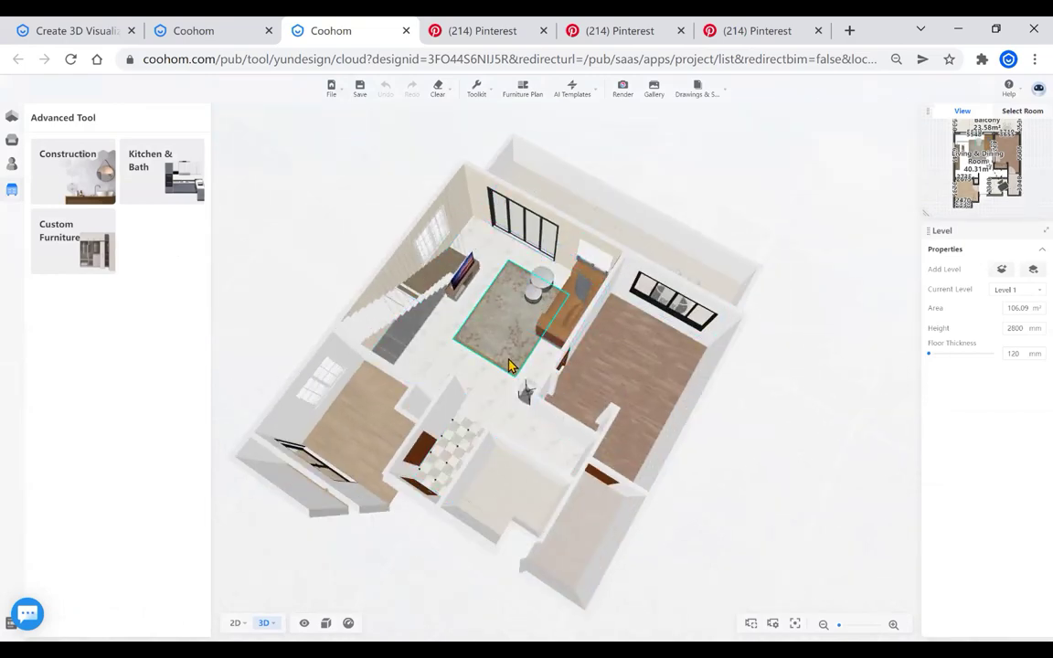
pyautogui.moveTo(759, 428); pyautogui.dragTo(991, 247)
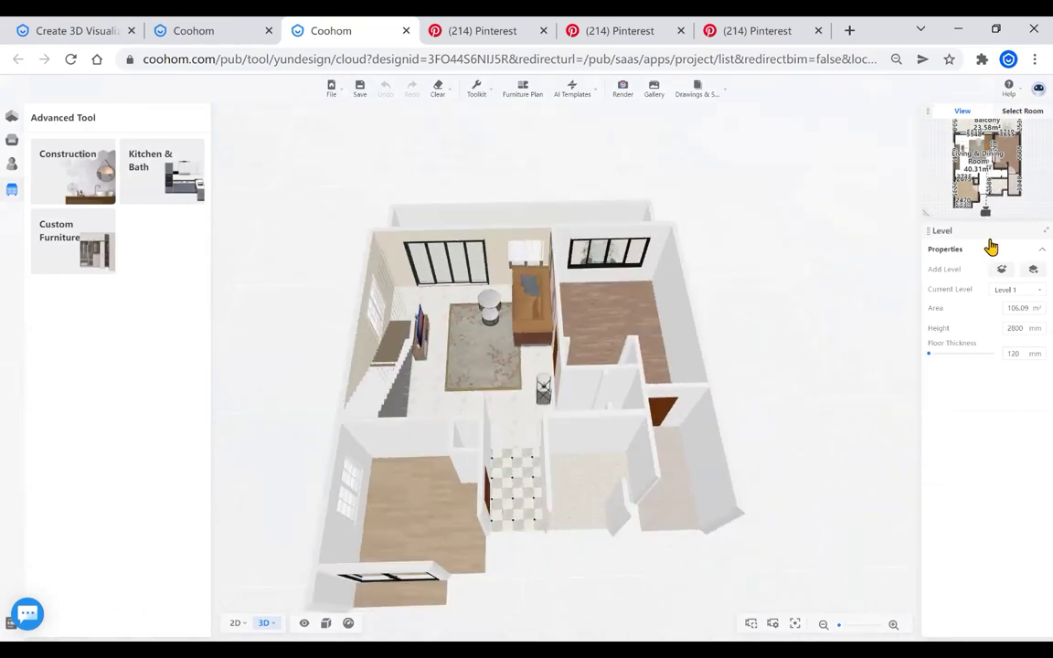
# Switch the current level to Level 2 and open its large living room ceiling in the Suspended Ceiling Editor
pyautogui.click(1015, 292)
pyautogui.click(970, 323)
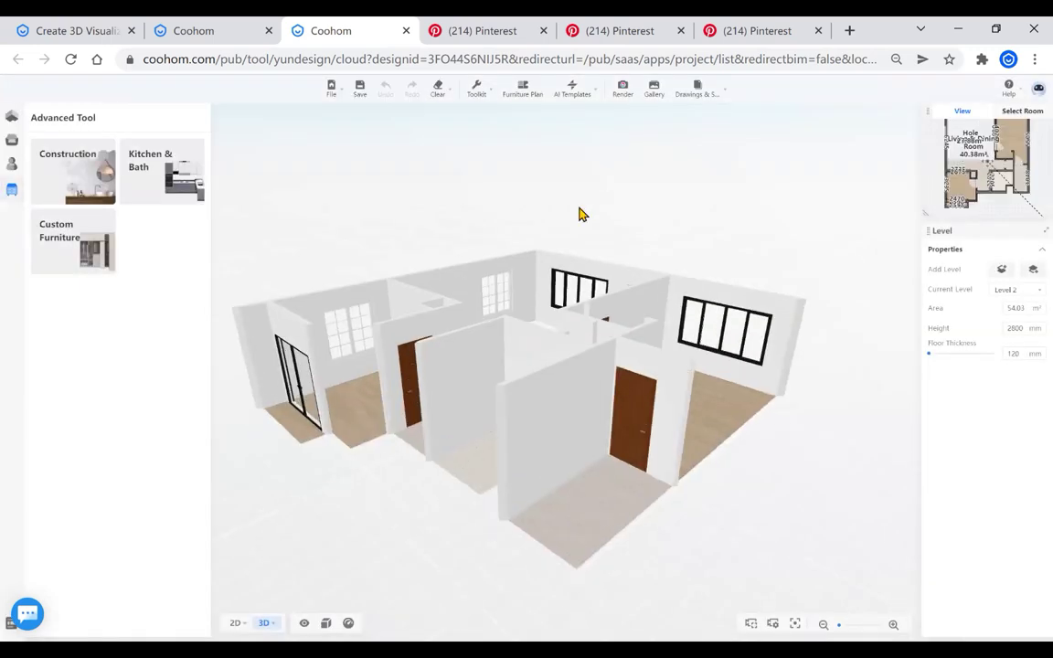
pyautogui.moveTo(816, 508); pyautogui.dragTo(581, 210)
pyautogui.moveTo(688, 374); pyautogui.dragTo(567, 494)
pyautogui.click(677, 404)
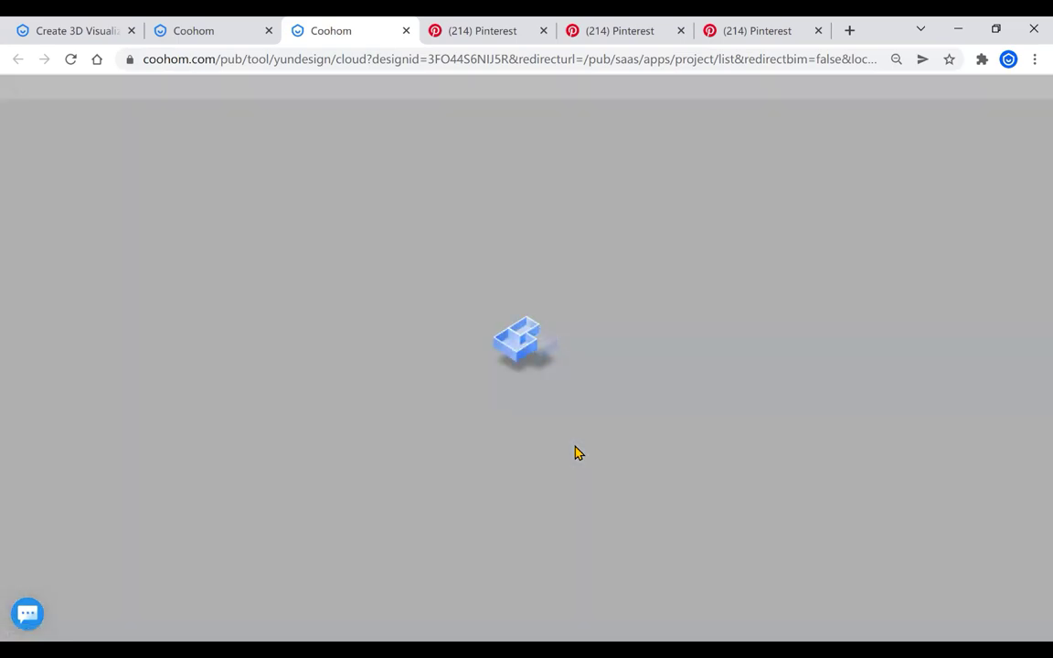
# Delete the whole grid of 800 mm squares from the main ceiling area
pyautogui.scroll(-3, 366, 631)
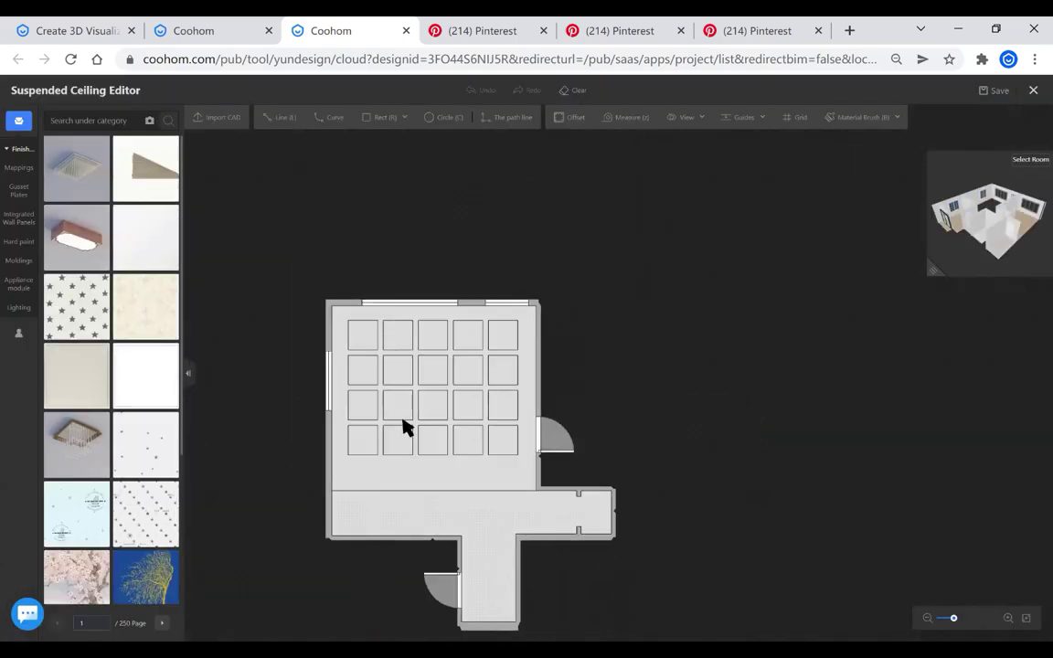
pyautogui.scroll(3, 404, 423)
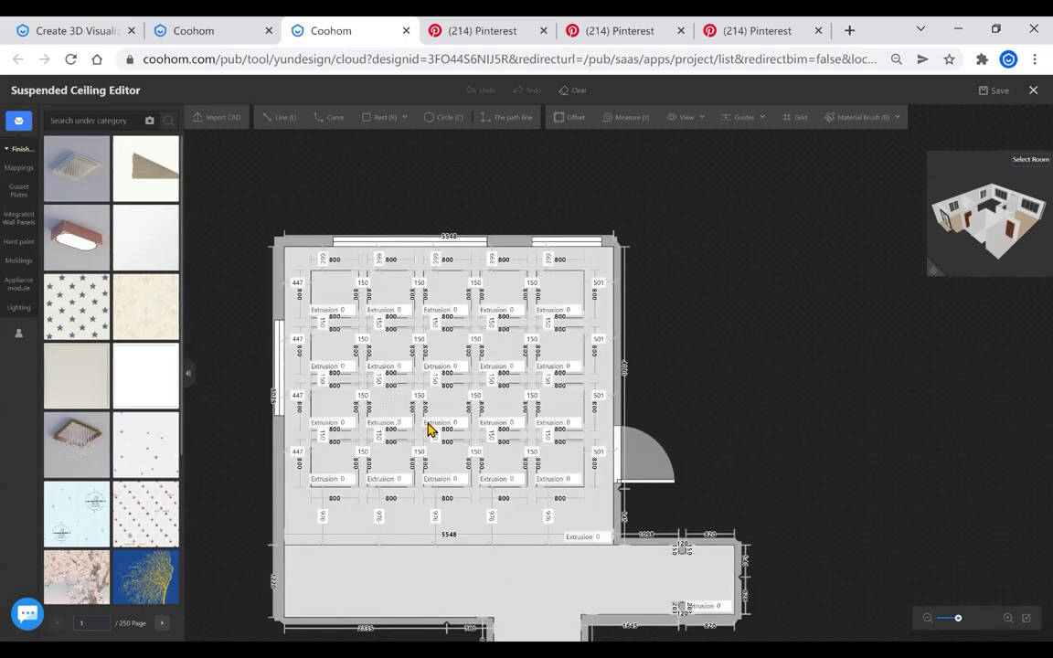
pyautogui.moveTo(599, 258); pyautogui.dragTo(343, 501)
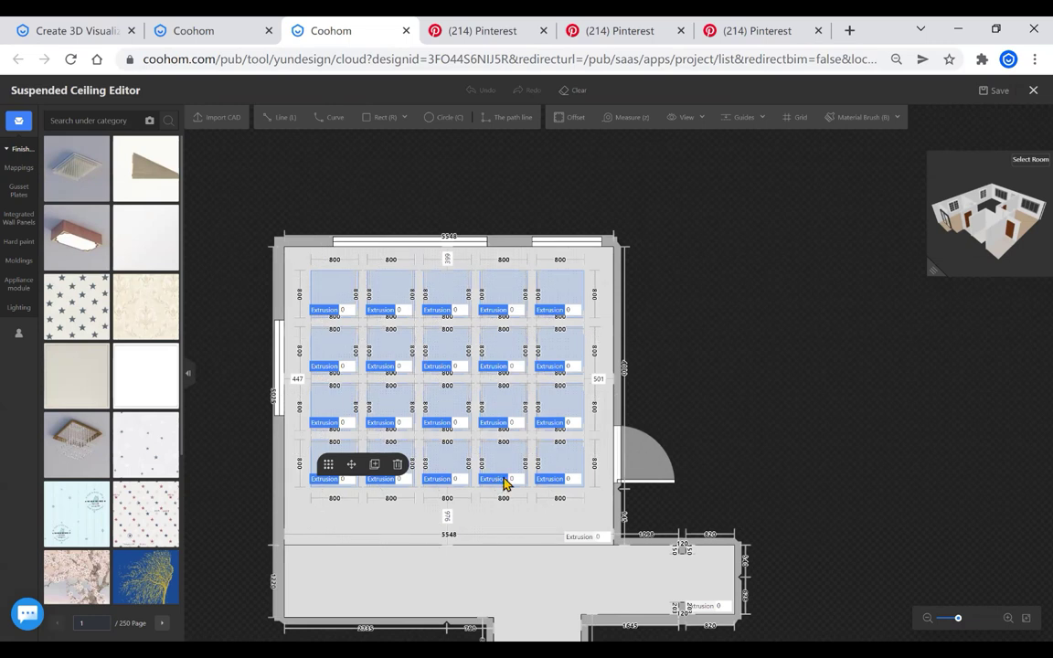
pyautogui.press('Delete')
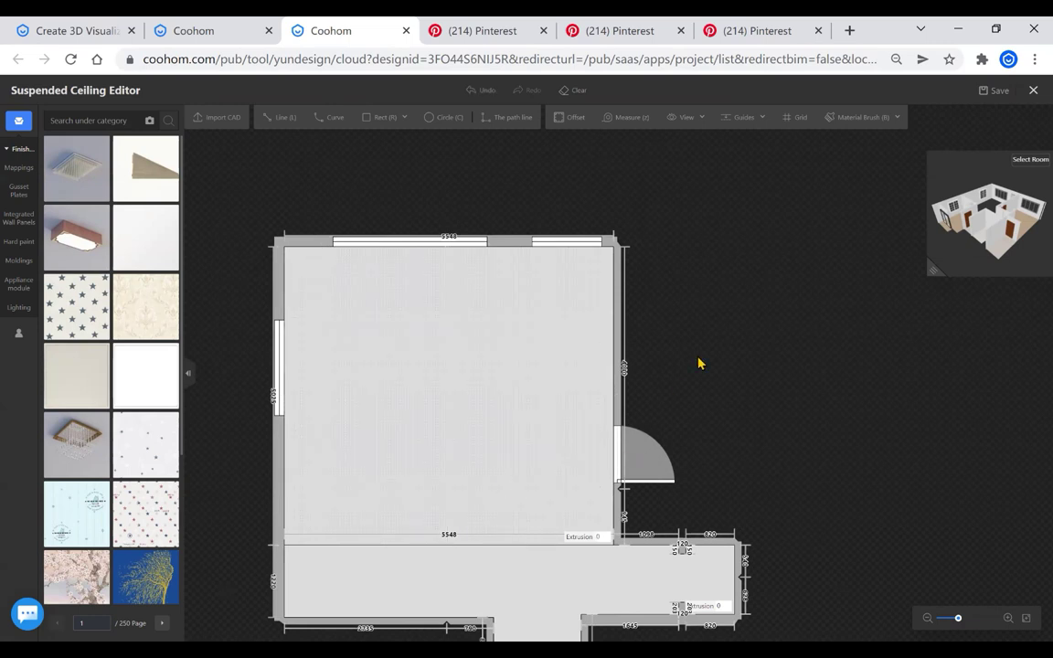
# Examine the main ceiling area and the line that divides it from the corridor ceiling
pyautogui.click(505, 552)
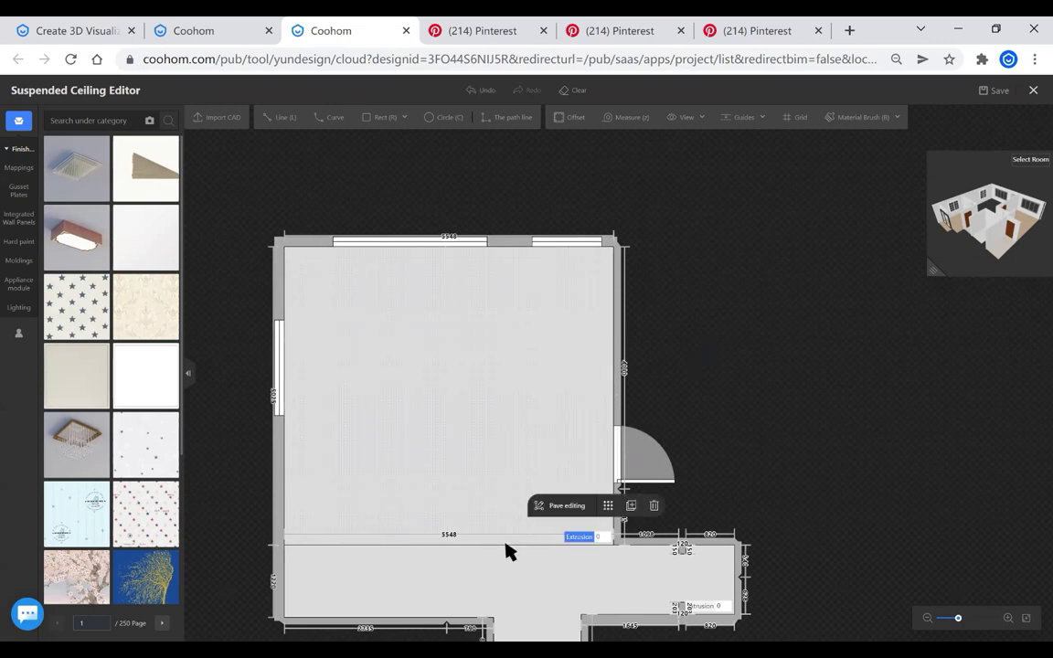
pyautogui.click(705, 415)
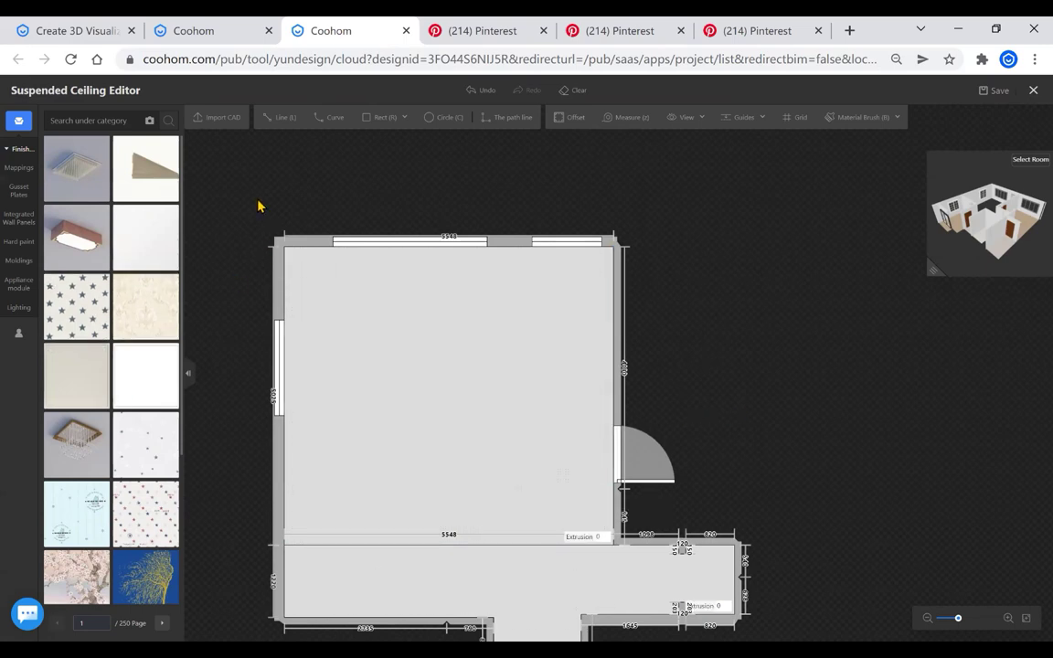
pyautogui.click(517, 486)
pyautogui.click(696, 416)
pyautogui.click(475, 549)
pyautogui.scroll(-1, 475, 229)
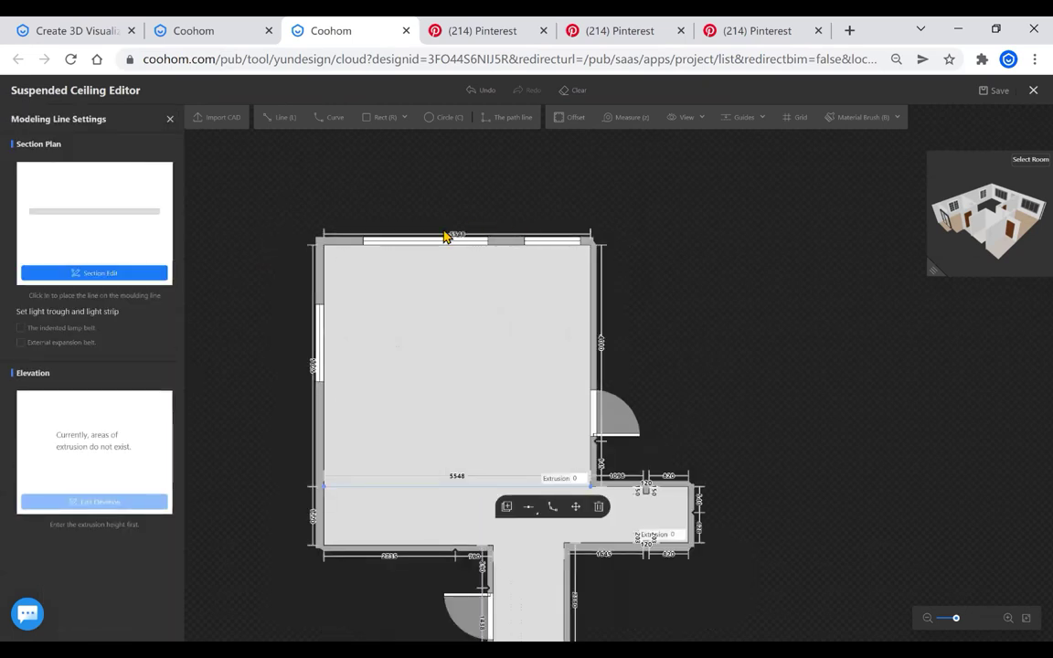
pyautogui.click(493, 343)
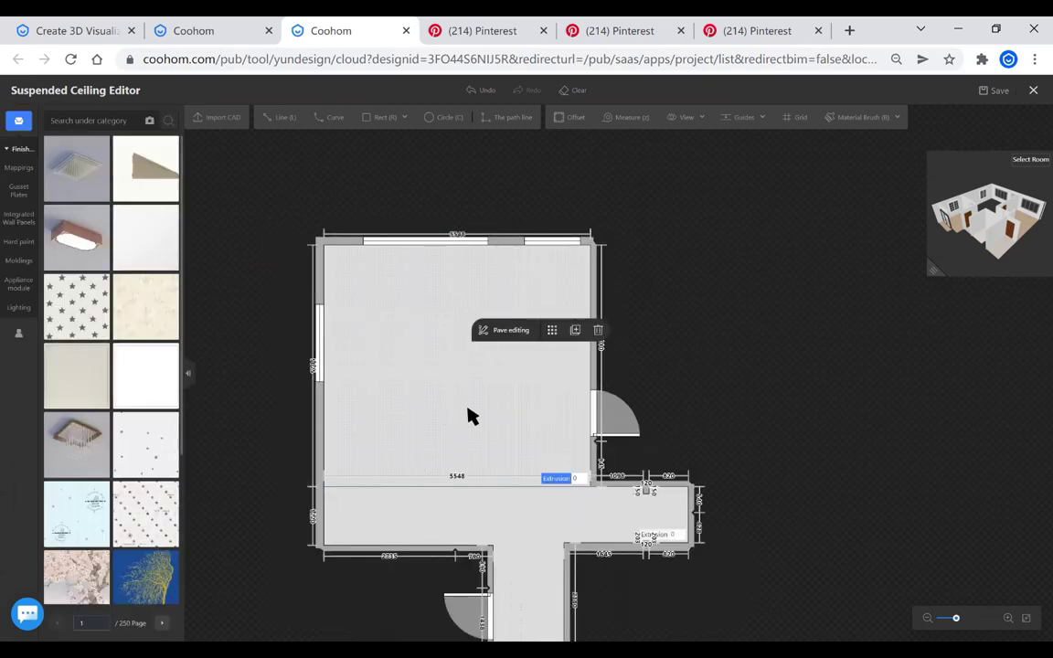
pyautogui.click(690, 322)
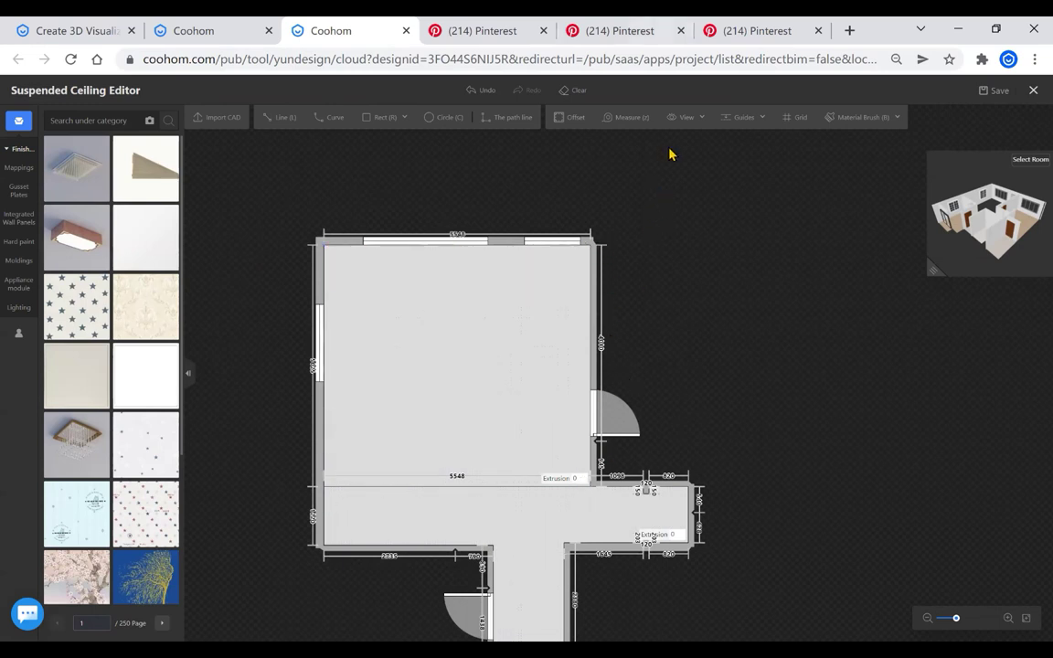
# Switch to the Pinterest results for "ceiling inspiration", maximize the browser and browse the ceiling design examples
pyautogui.click(603, 30)
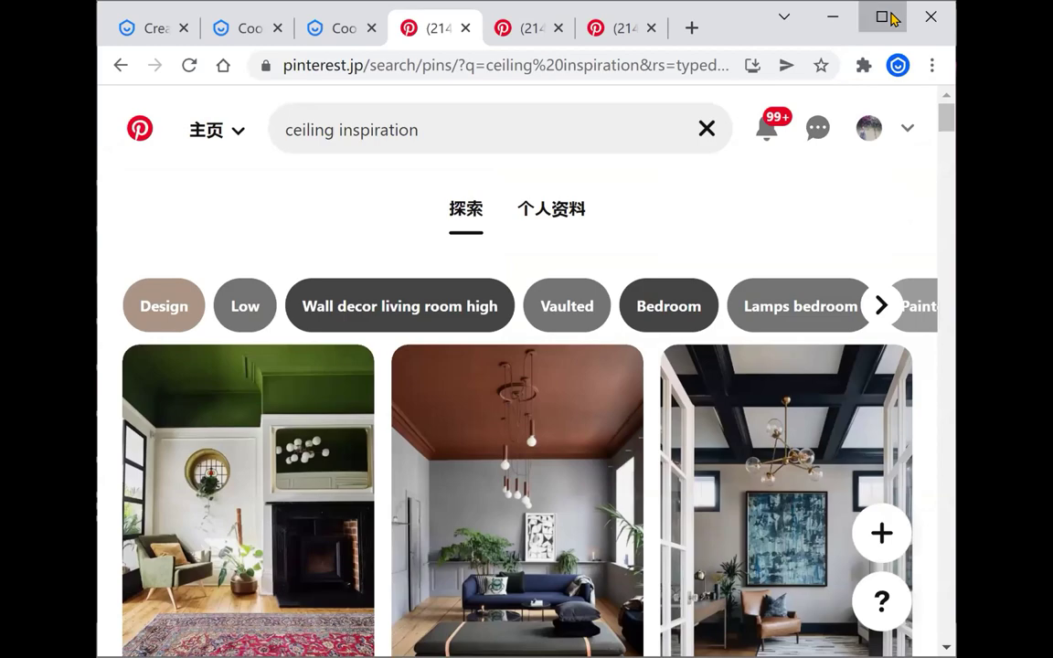
pyautogui.click(886, 18)
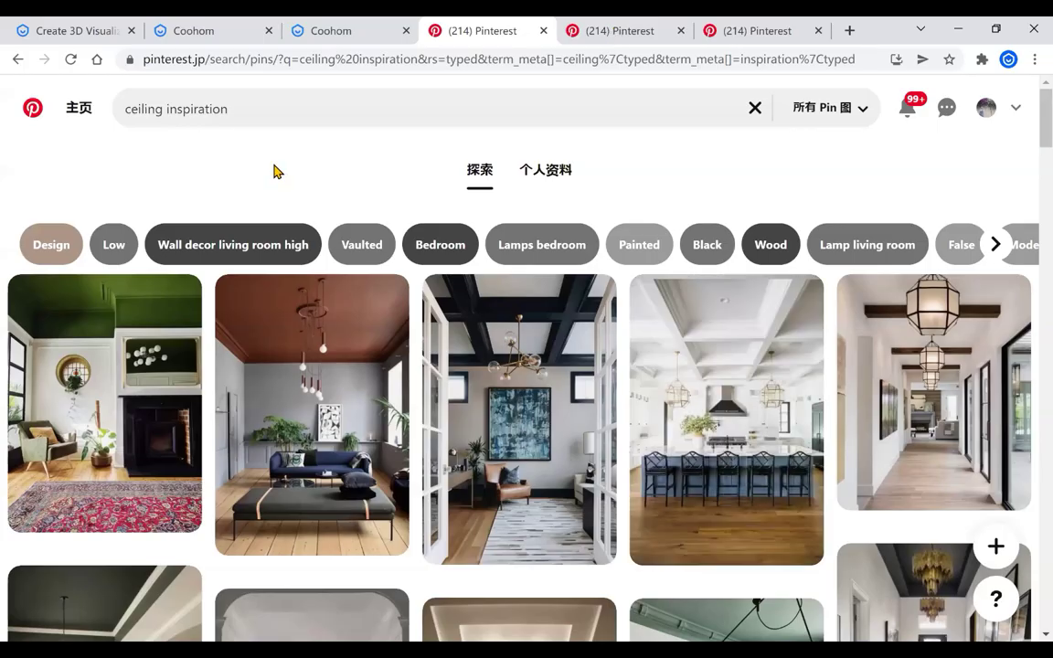
pyautogui.scroll(-10, 361, 271)
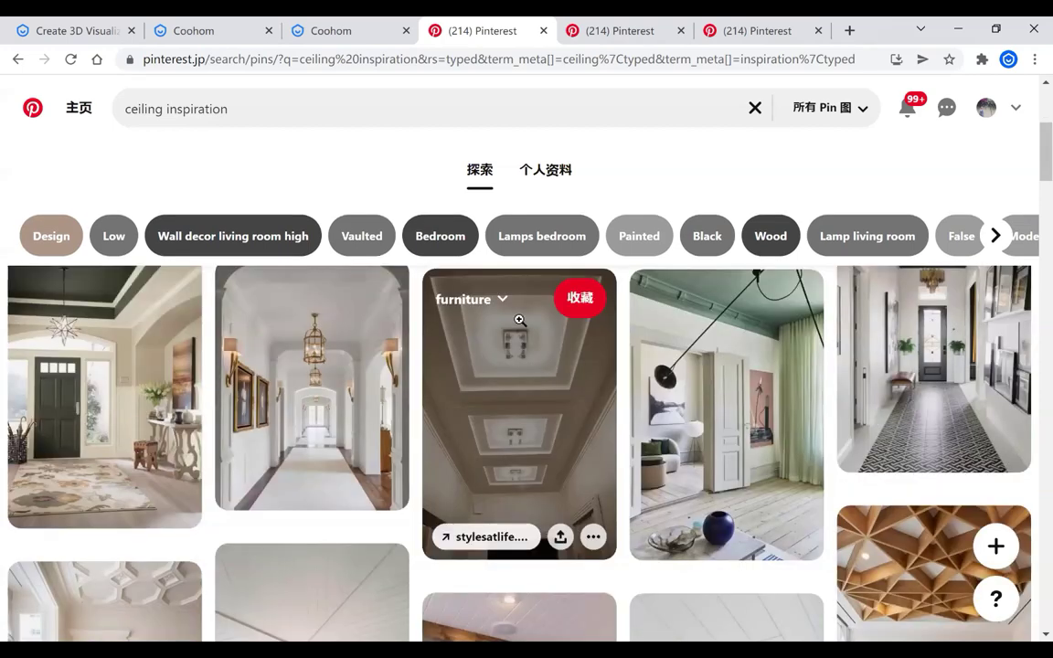
pyautogui.scroll(10, 439, 329)
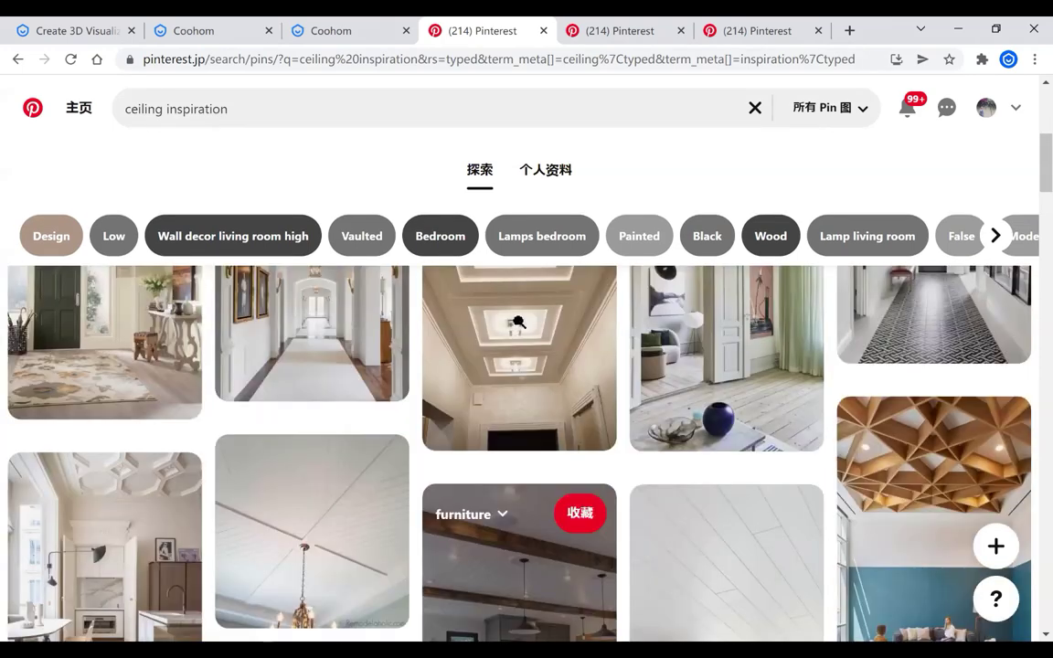
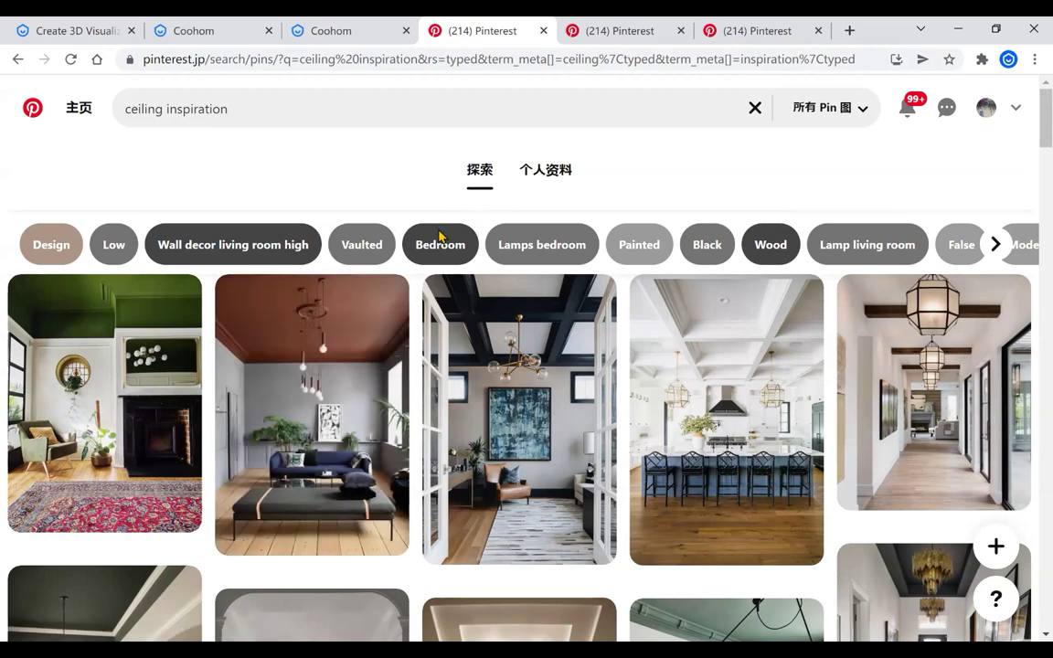
pyautogui.moveTo(350, 319)
pyautogui.scroll(-2, 601, 383)
pyautogui.scroll(-2, 598, 373)
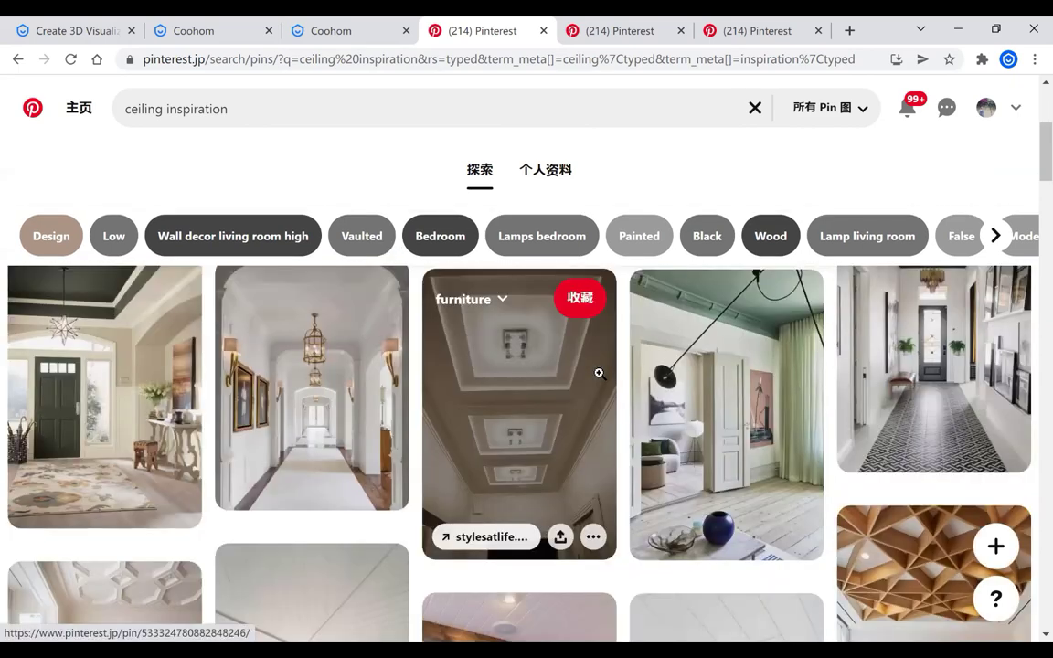
pyautogui.scroll(-3, 600, 374)
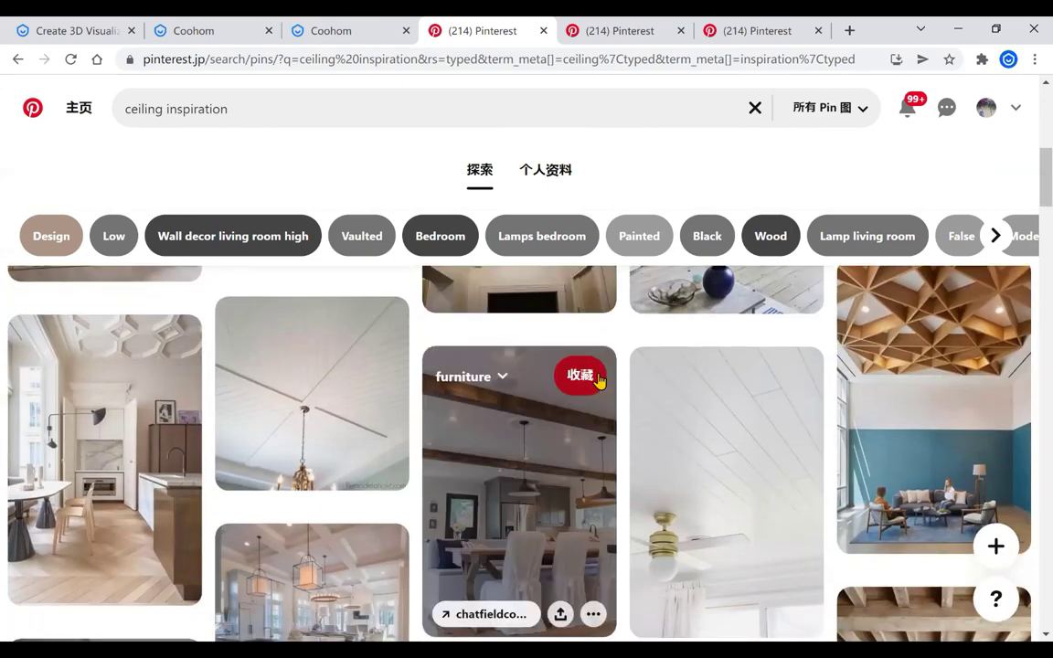
pyautogui.scroll(5, 600, 375)
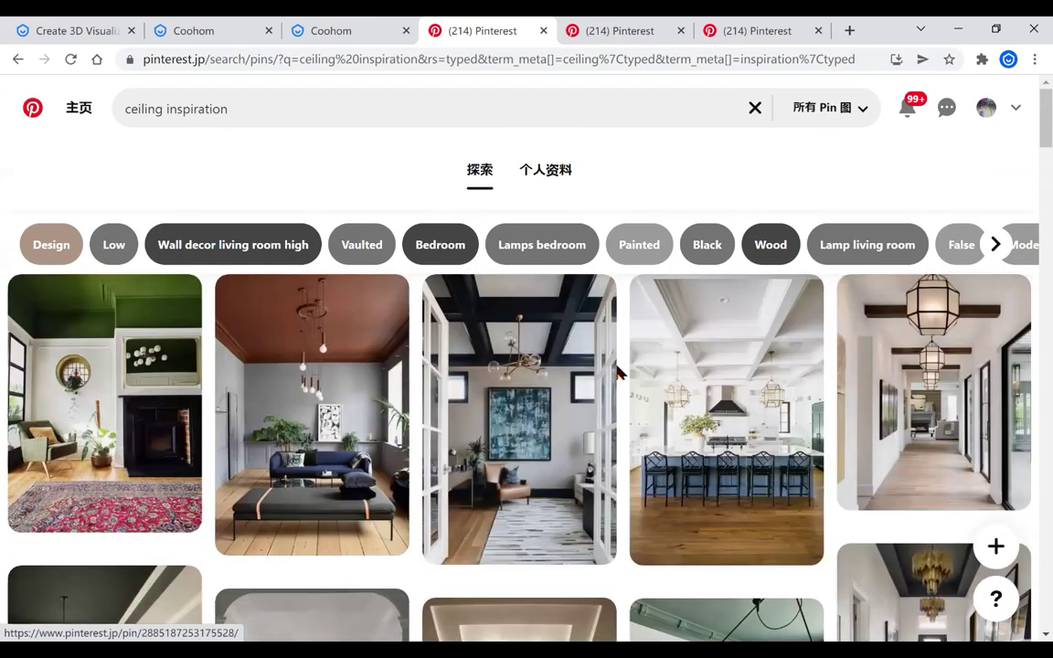
pyautogui.moveTo(521, 414)
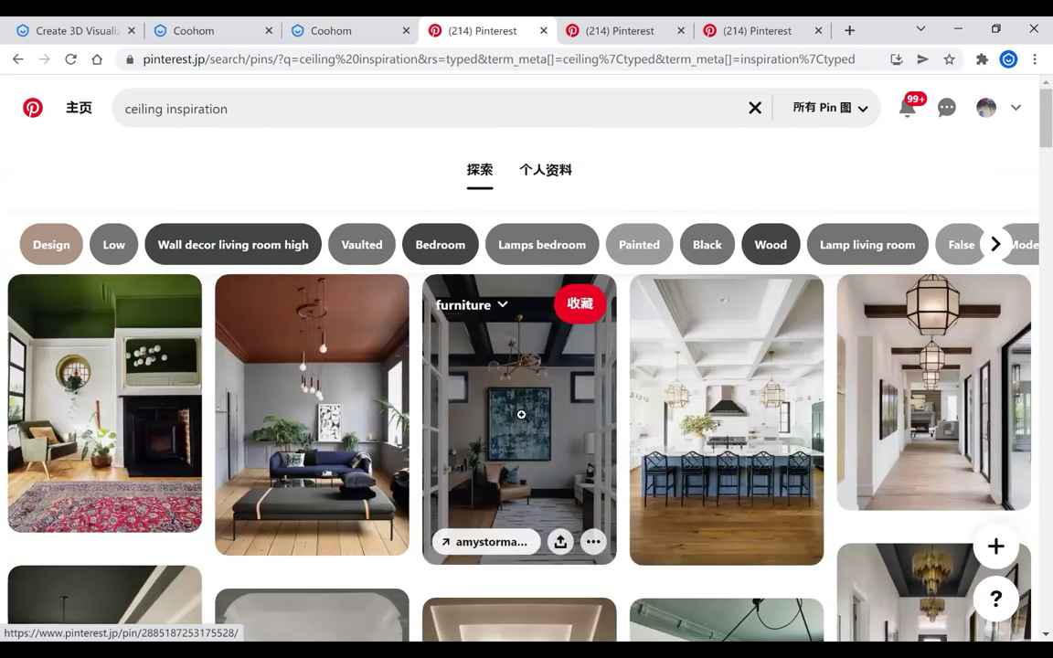
pyautogui.scroll(-1, 706, 386)
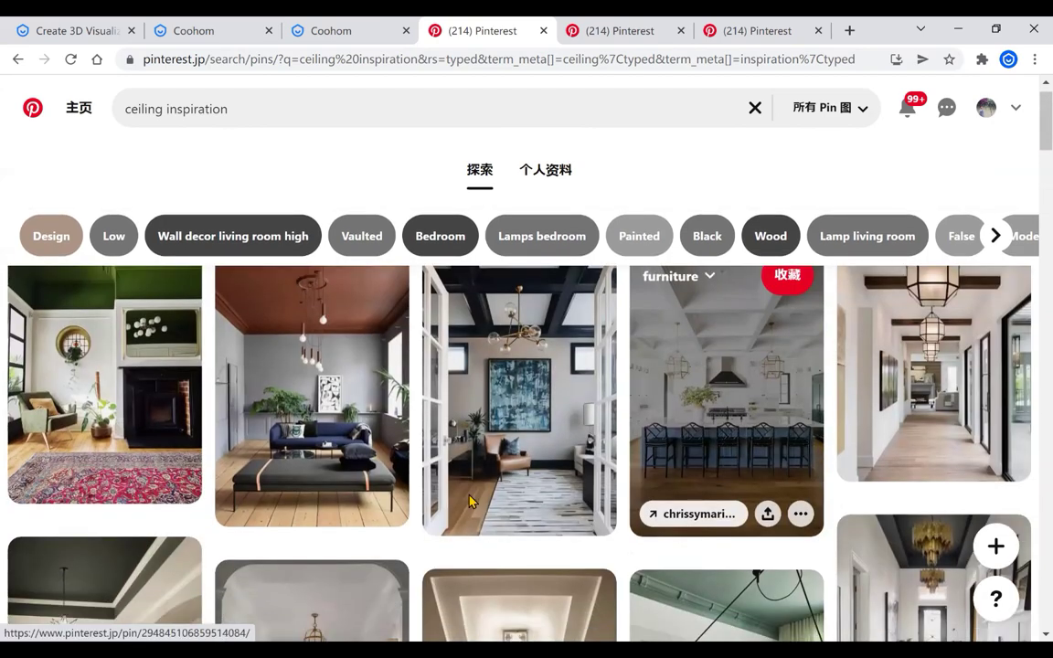
pyautogui.scroll(-3, 469, 494)
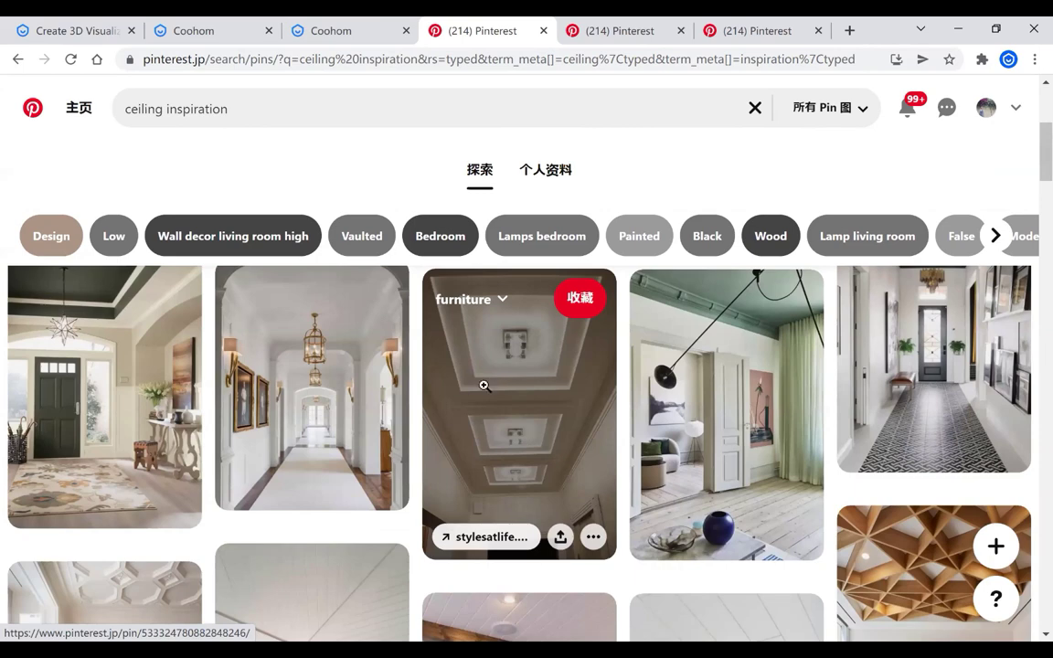
pyautogui.scroll(-8, 511, 421)
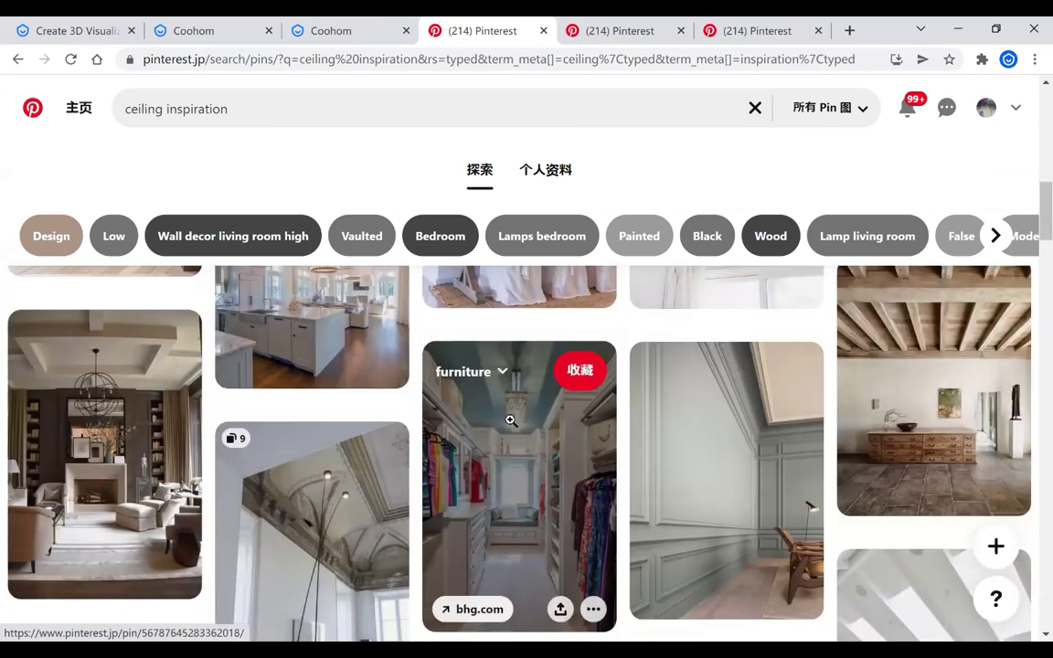
pyautogui.scroll(5, 511, 420)
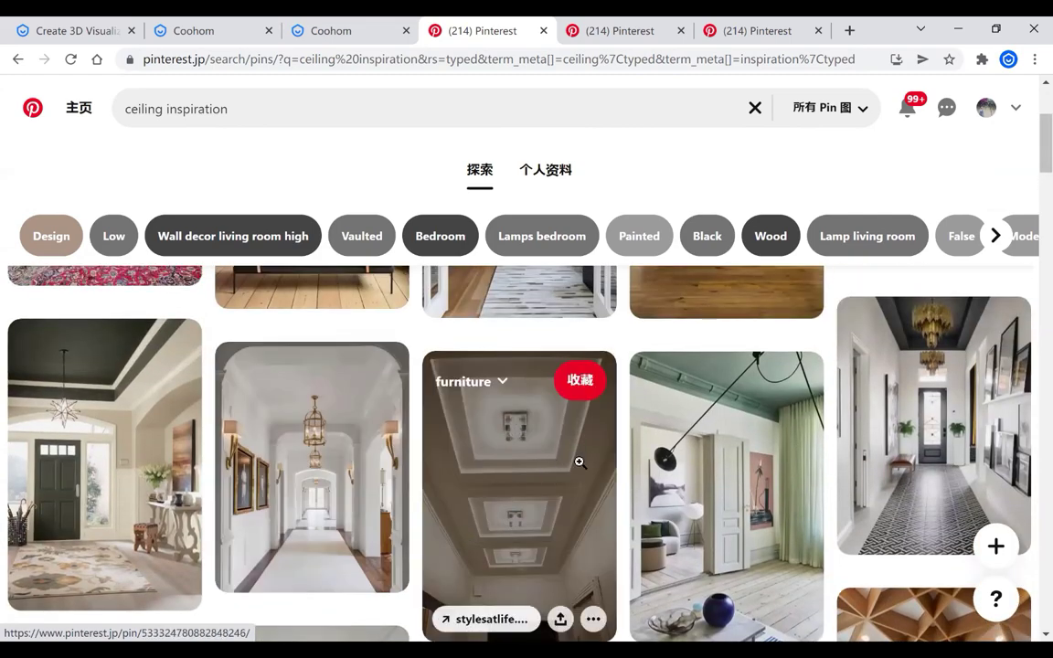
pyautogui.scroll(1, 572, 503)
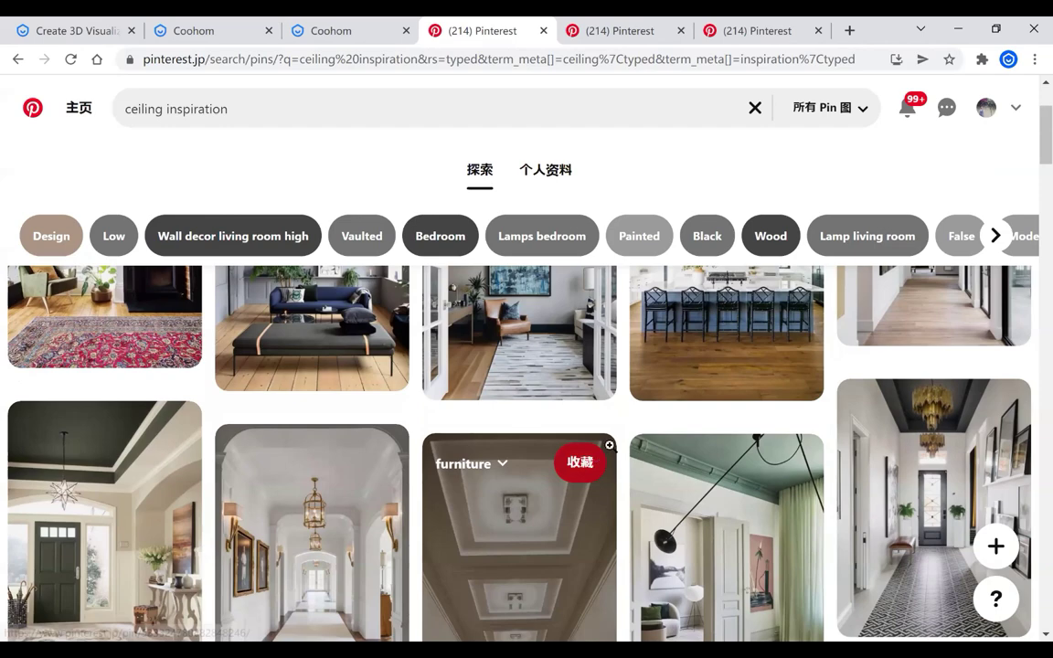
pyautogui.scroll(2, 484, 348)
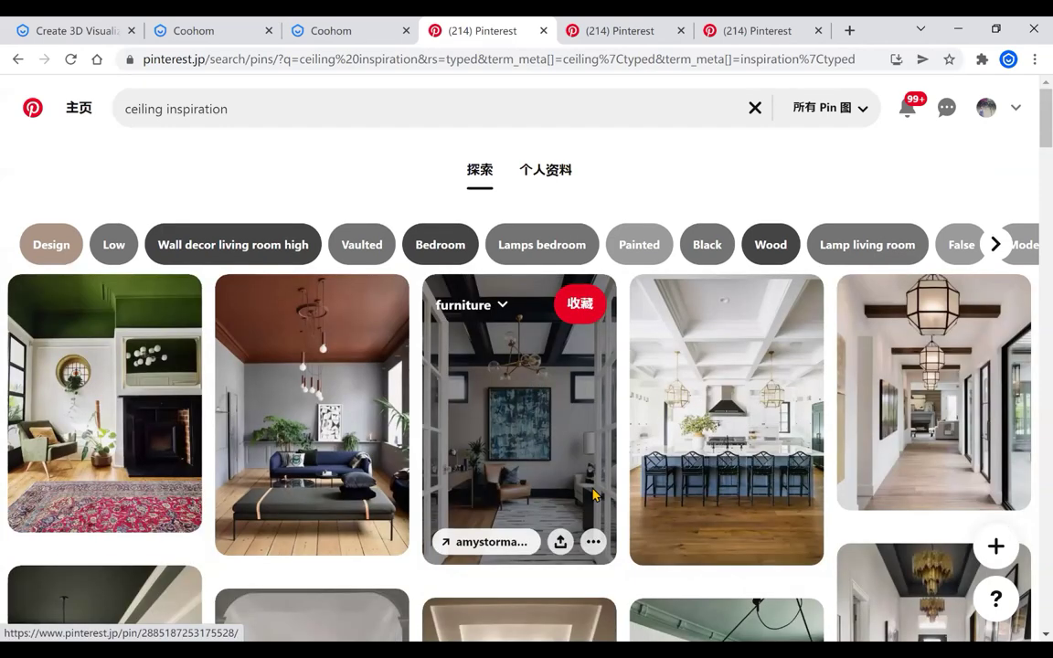
pyautogui.scroll(-7, 594, 494)
pyautogui.scroll(-7, 555, 484)
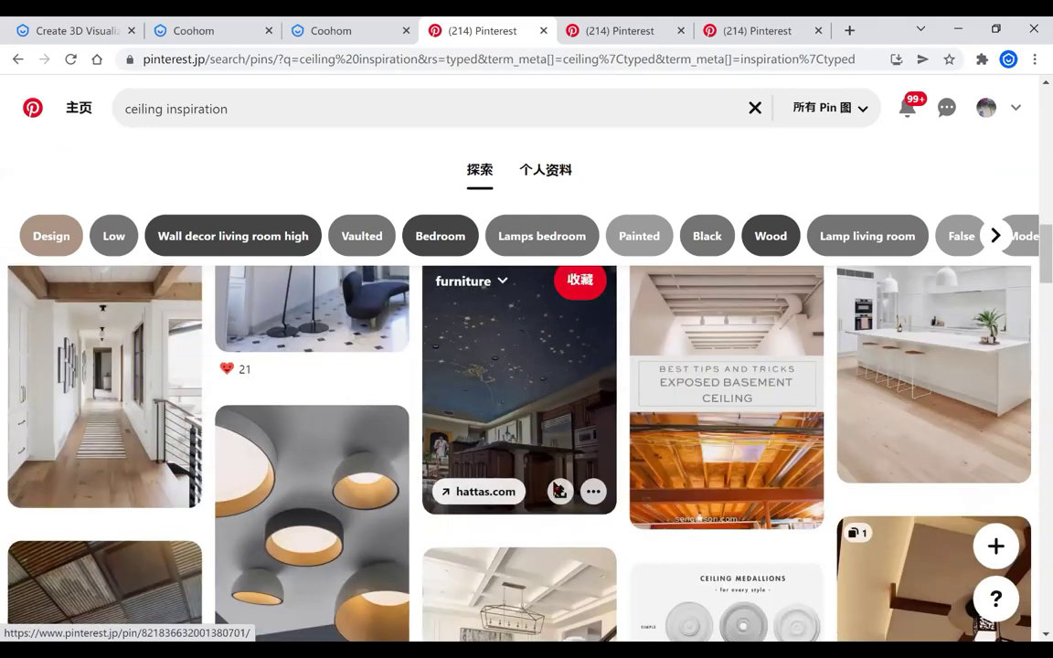
pyautogui.scroll(-3, 560, 491)
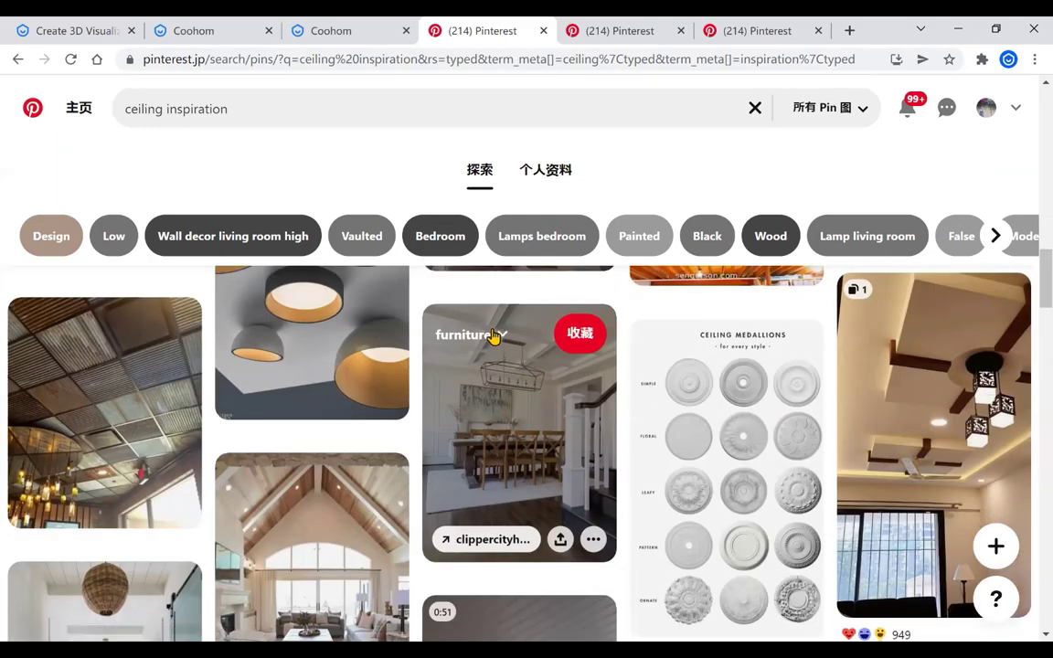
pyautogui.scroll(-3, 546, 432)
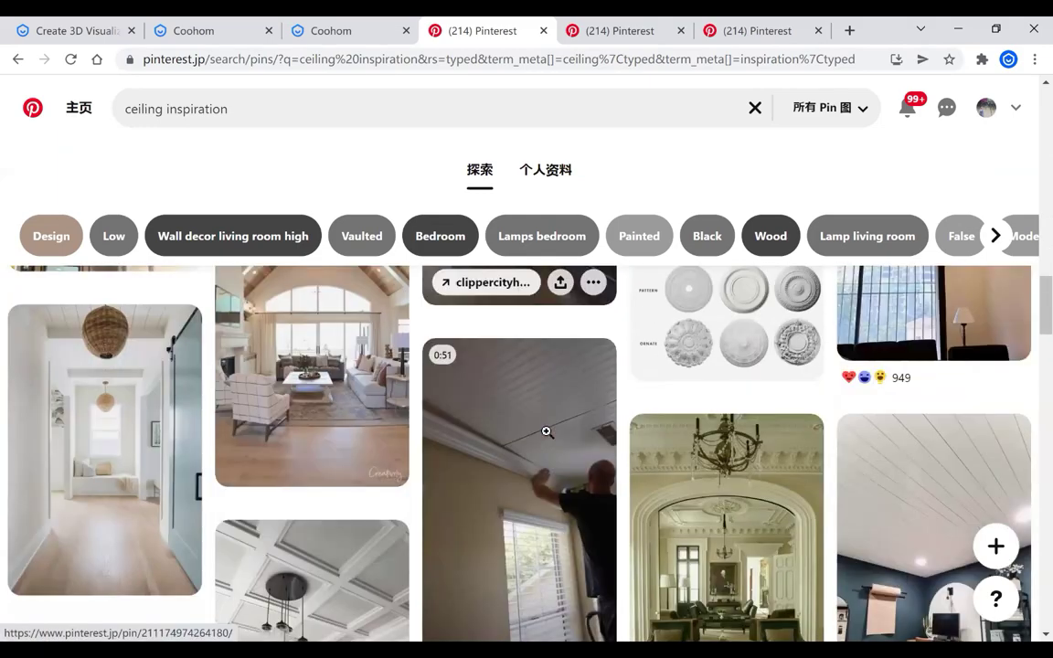
pyautogui.scroll(-3, 547, 431)
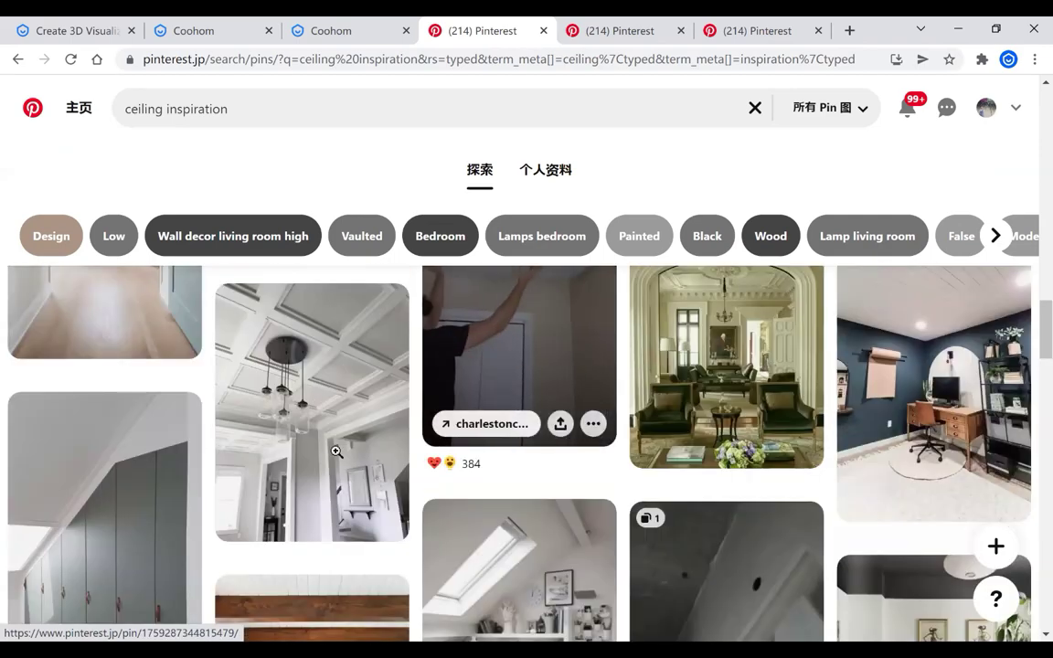
# Browse the Pinterest ceiling inspiration results, examine the hallway pin with beams and lantern lights, and return to the results
pyautogui.scroll(-2, 365, 384)
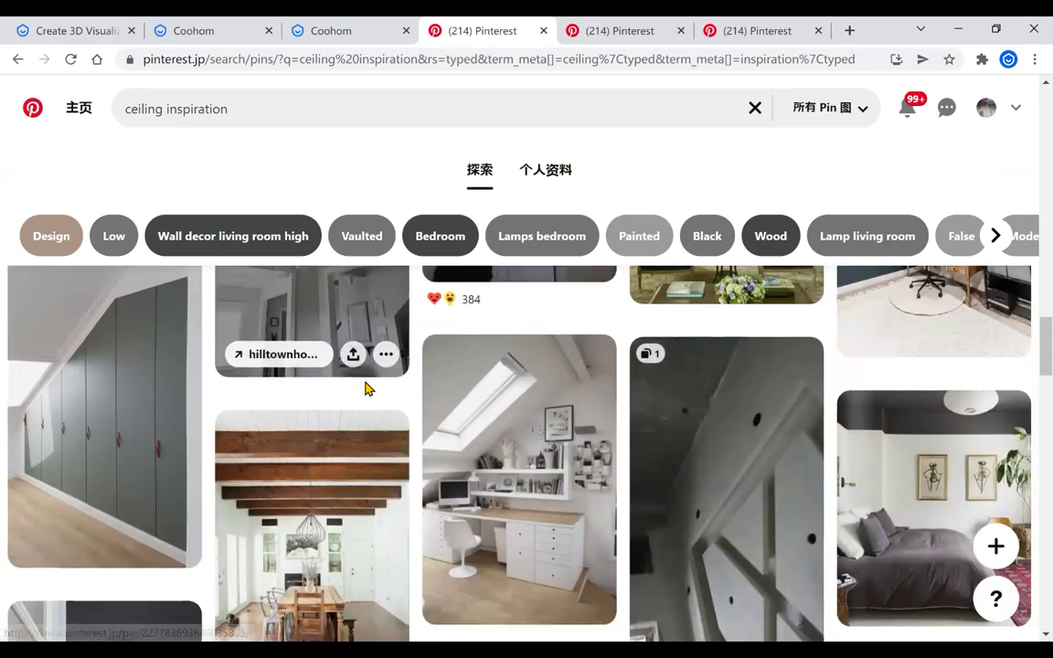
pyautogui.scroll(2, 366, 388)
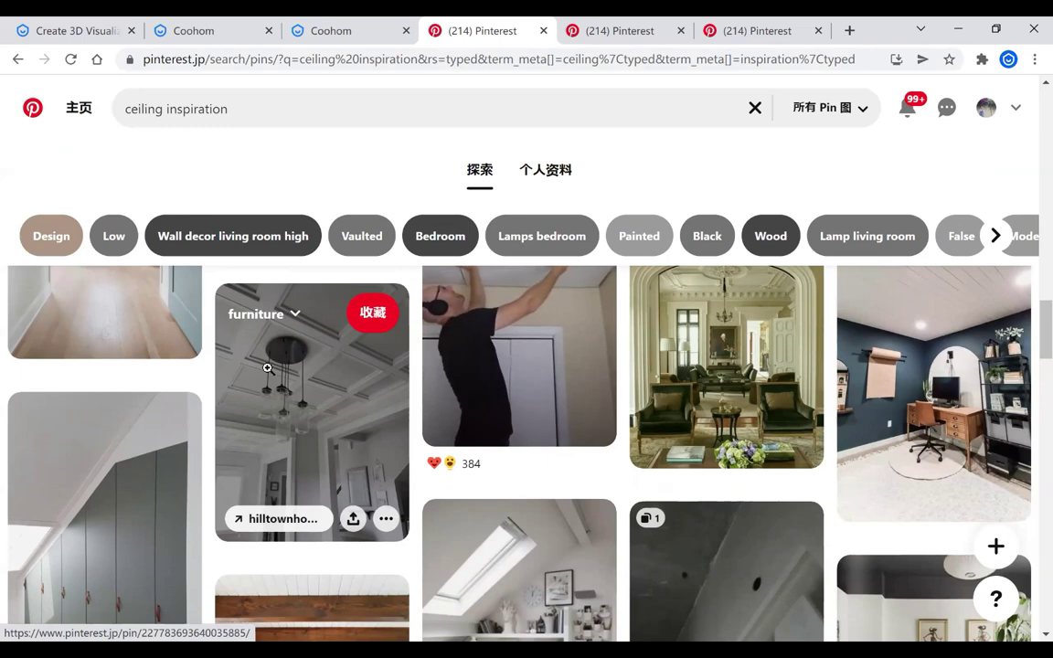
pyautogui.scroll(-2, 366, 411)
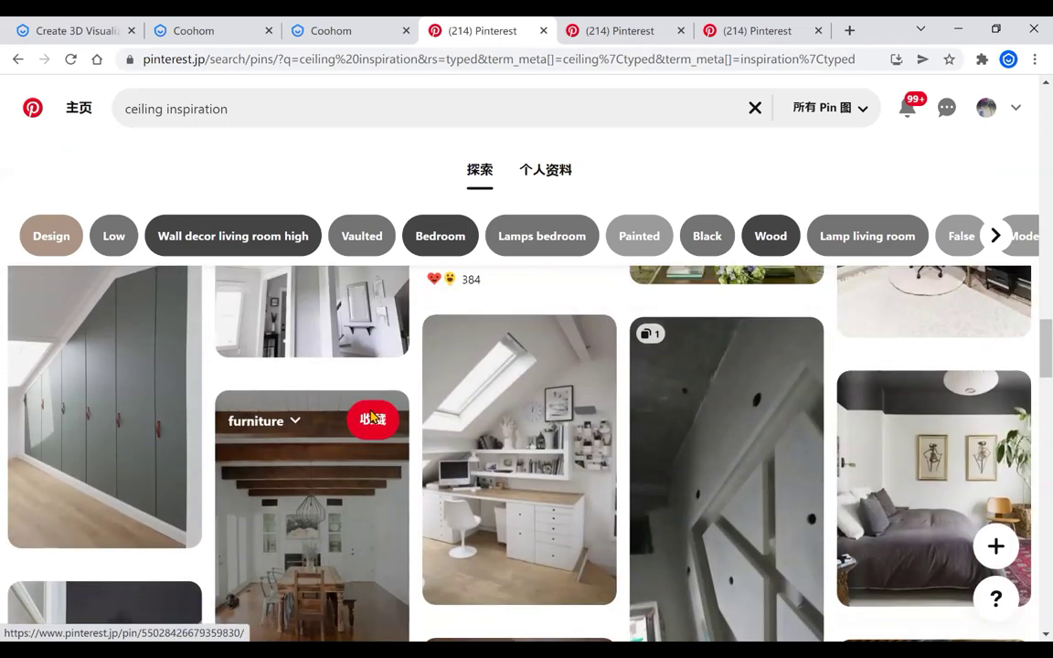
pyautogui.scroll(1, 372, 418)
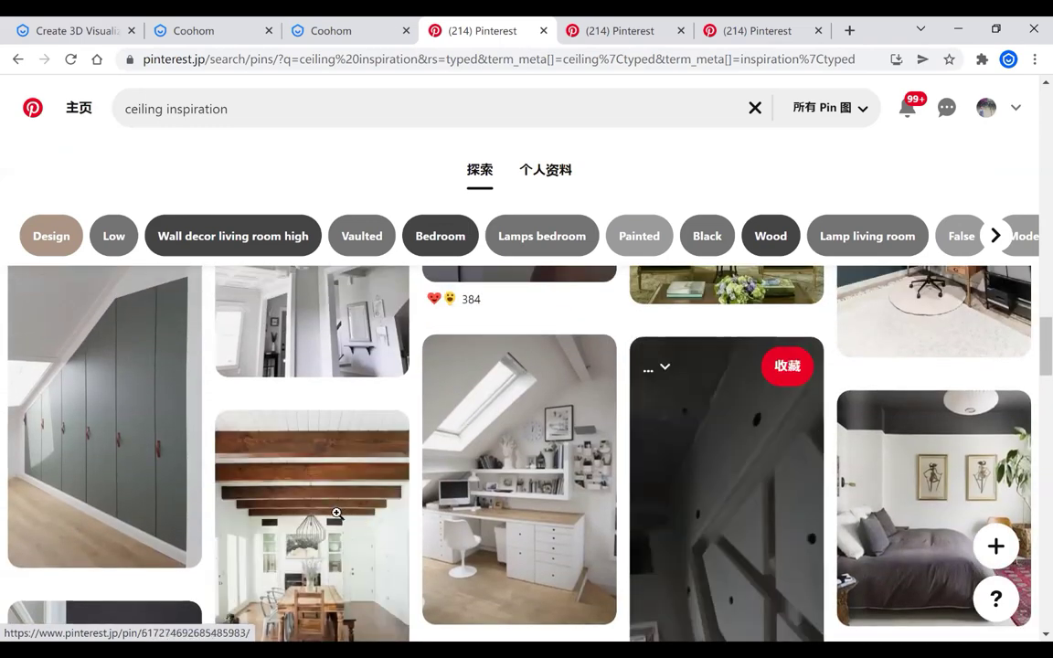
pyautogui.scroll(1, 337, 514)
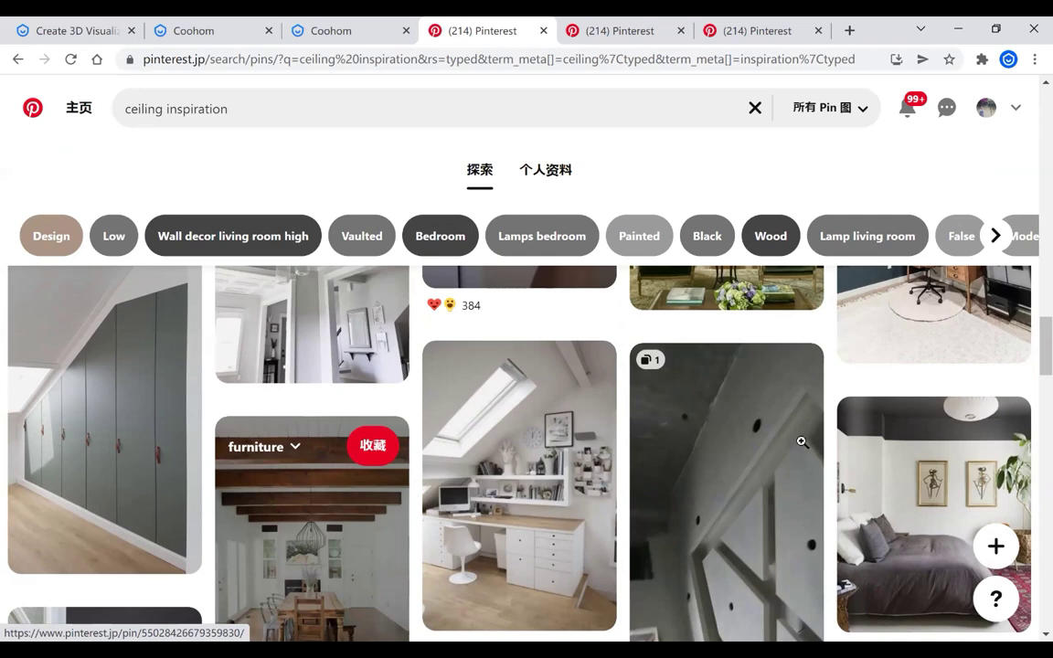
pyautogui.scroll(10, 914, 439)
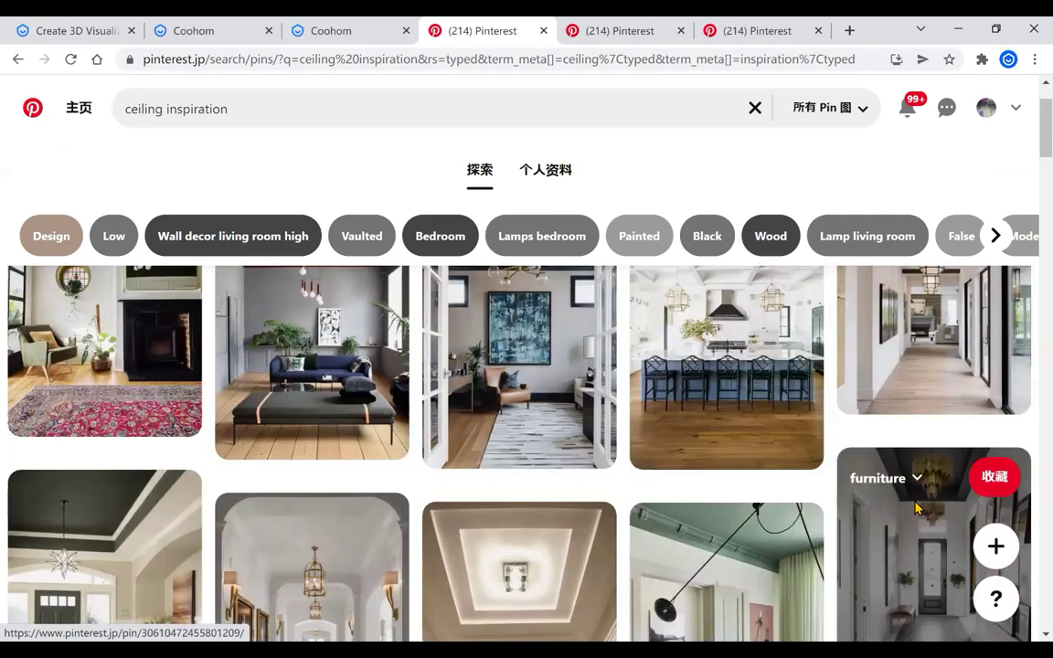
pyautogui.click(594, 475)
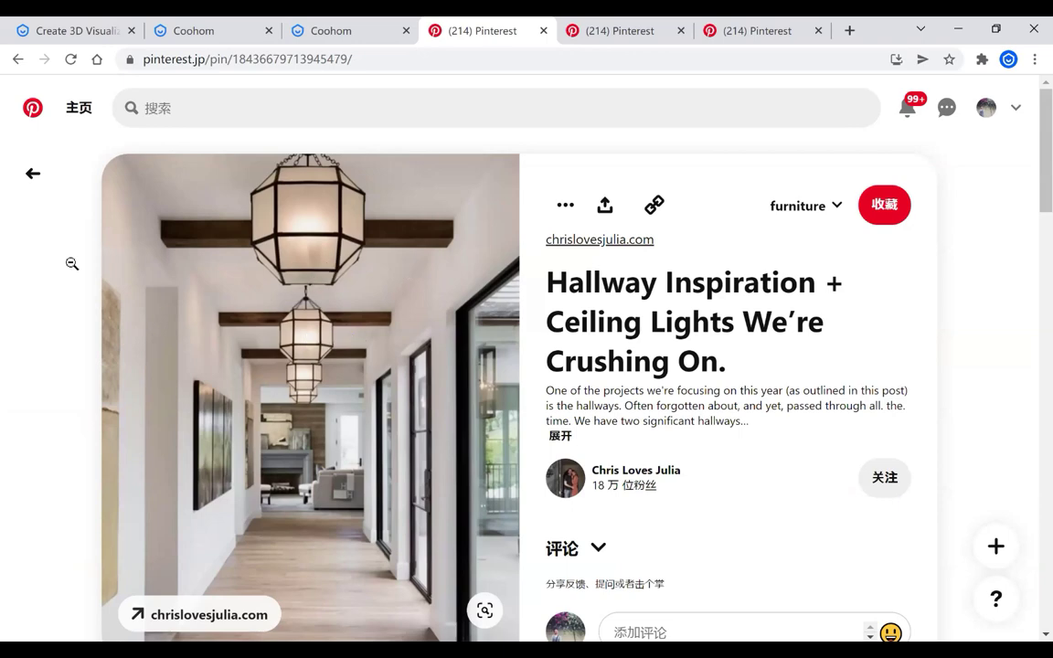
pyautogui.click(33, 174)
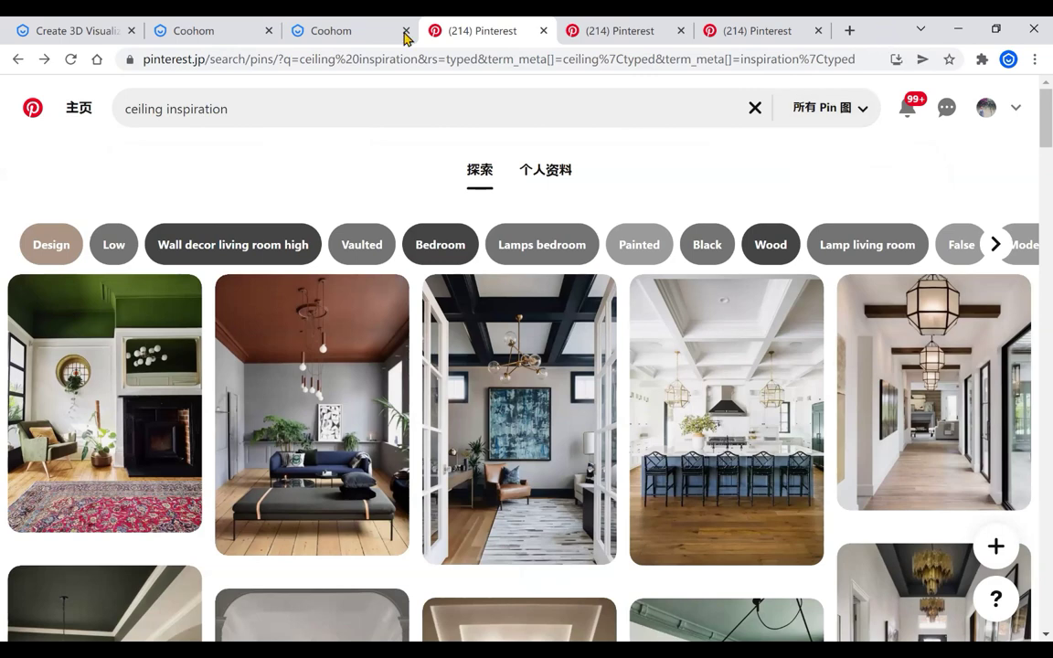
# Switch back to Coohom's Suspended Ceiling Editor, maximize the browser window and select the main ceiling area
pyautogui.click(371, 33)
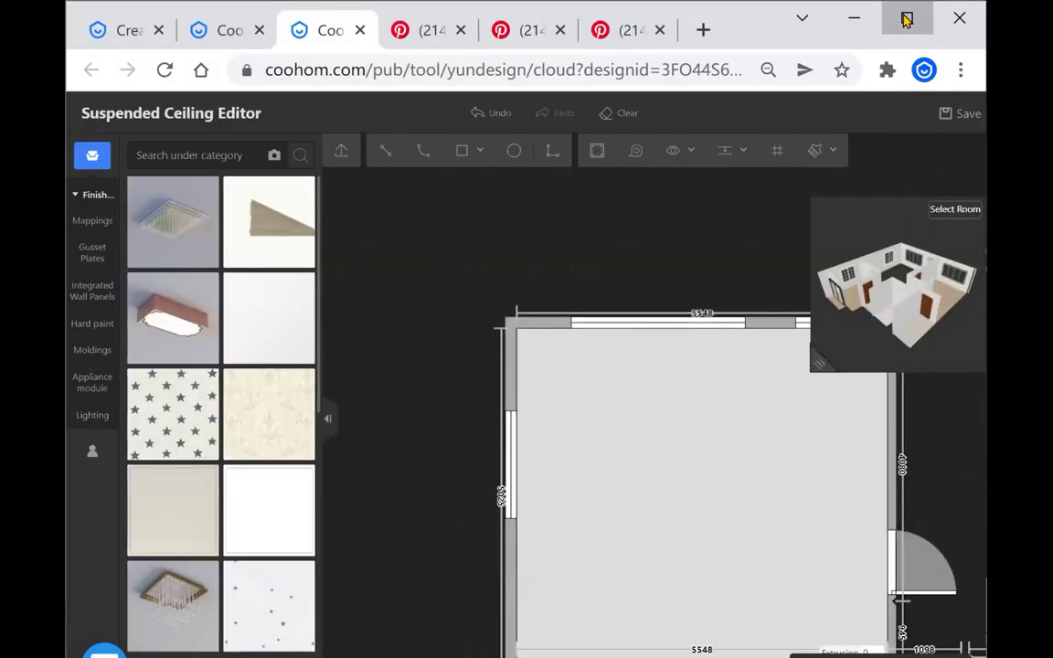
pyautogui.click(906, 20)
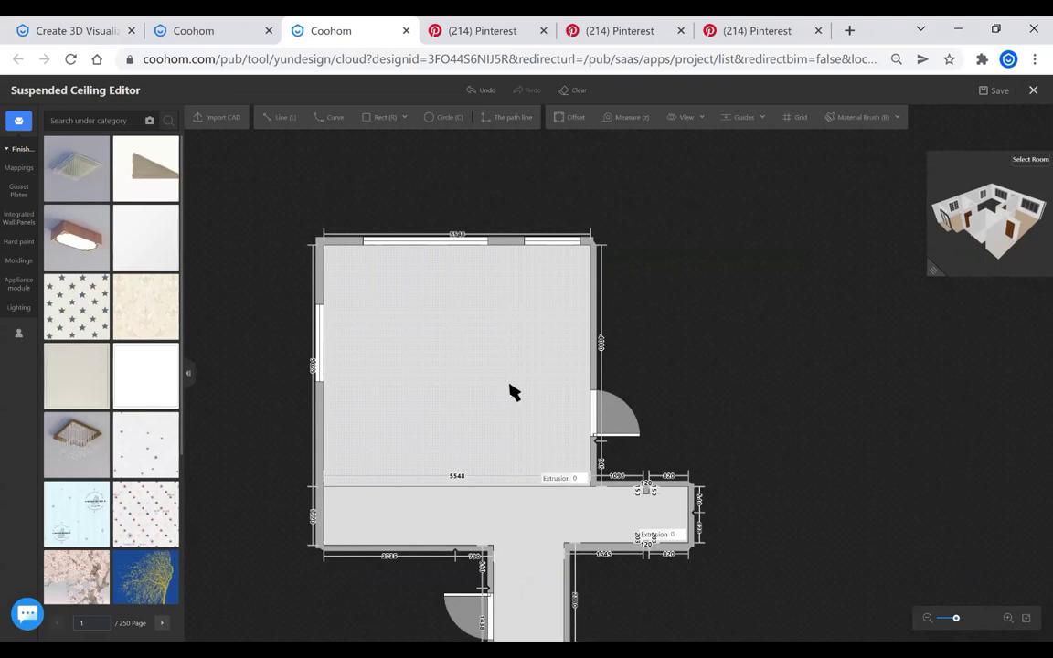
pyautogui.click(474, 393)
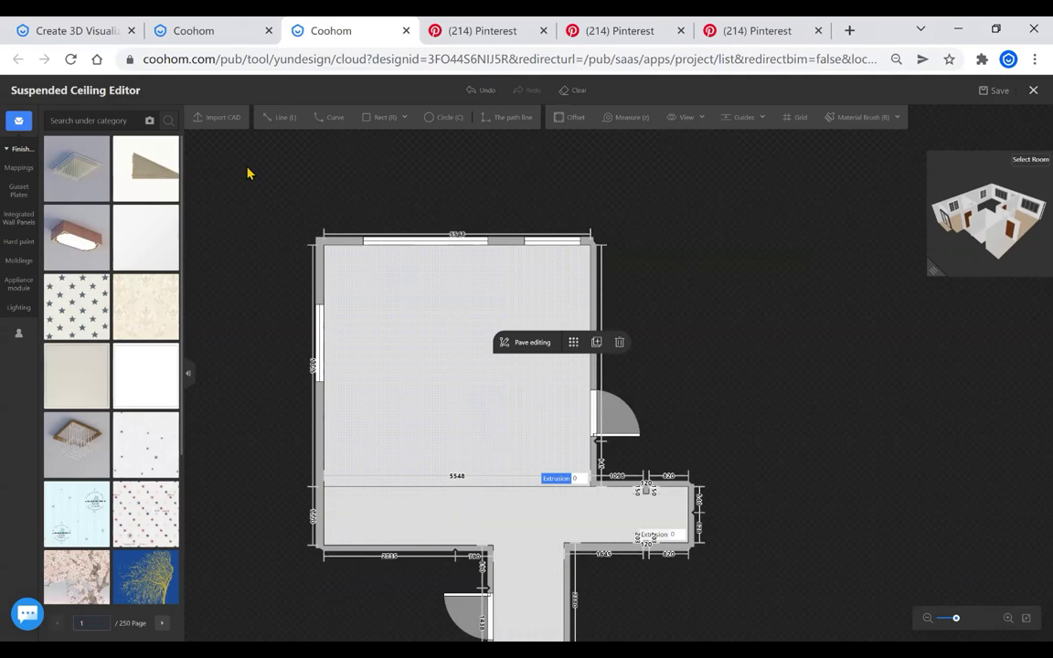
# Draw an 800 by 800 mm square about 600 mm from both walls at the main ceiling's upper-left corner
pyautogui.click(376, 118)
pyautogui.click(353, 275)
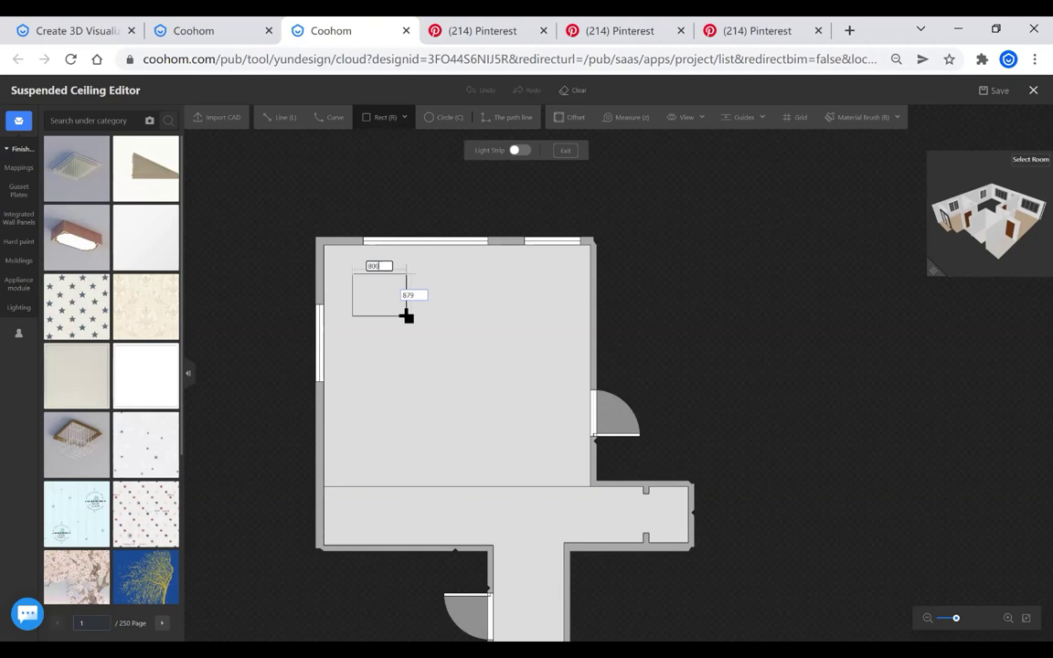
pyautogui.write('800')
pyautogui.press('Tab')
pyautogui.write('800')
pyautogui.press('Return')
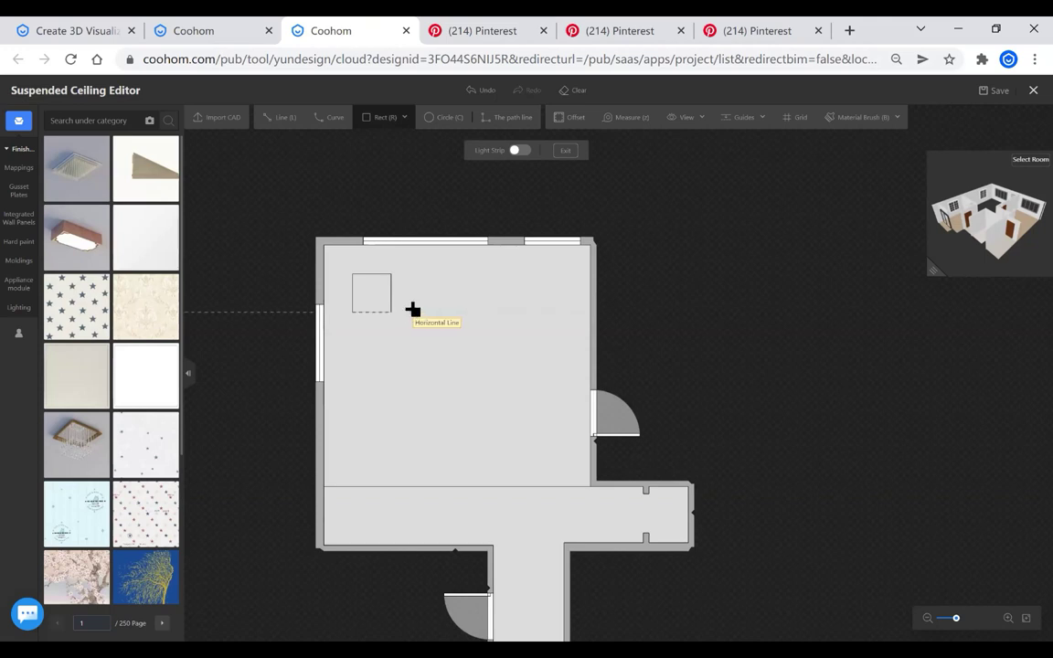
pyautogui.press('Escape')
pyautogui.click(370, 285)
pyautogui.click(474, 319)
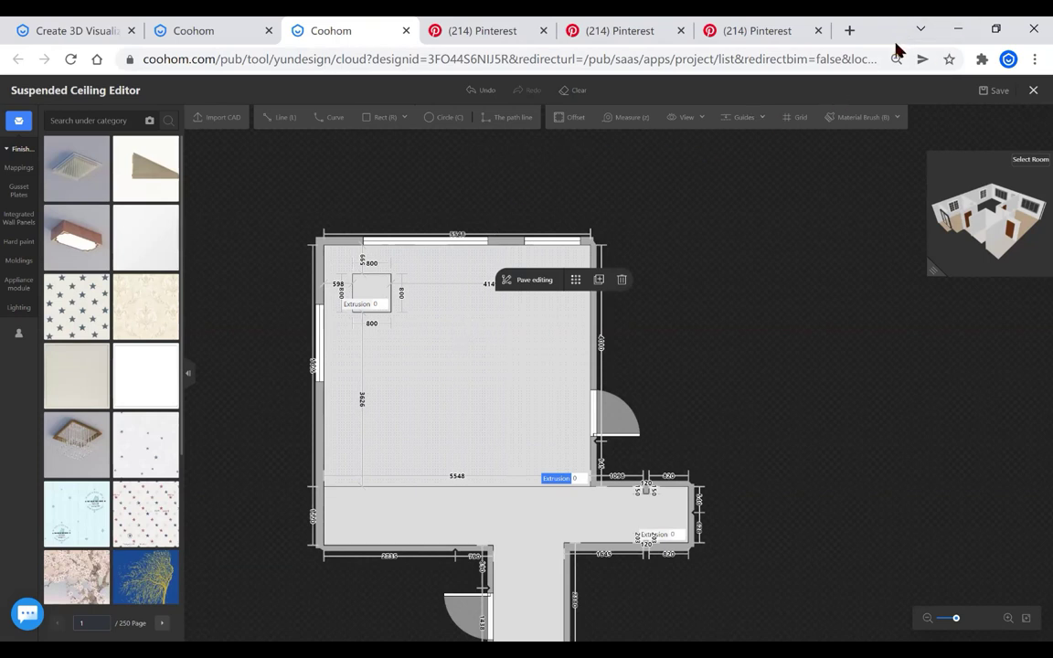
# Switch to the Pinterest ceiling inspiration results, find the "Modern Gypsum Ceiling Designs" pin and examine its recessed, lit square panels
pyautogui.click(996, 28)
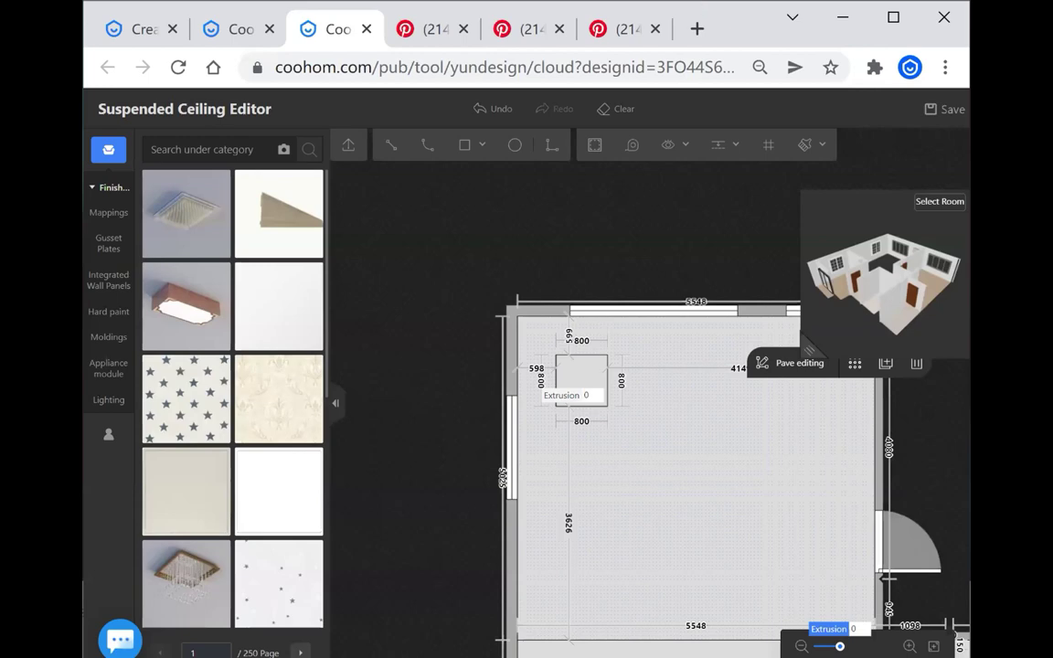
pyautogui.press('super+Up')
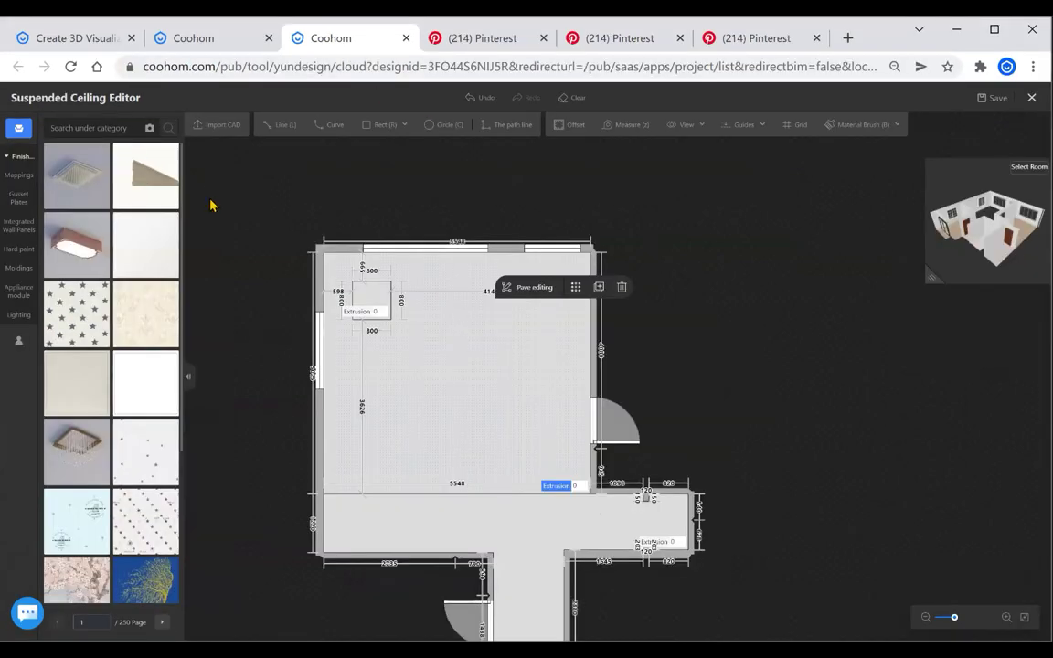
pyautogui.click(372, 297)
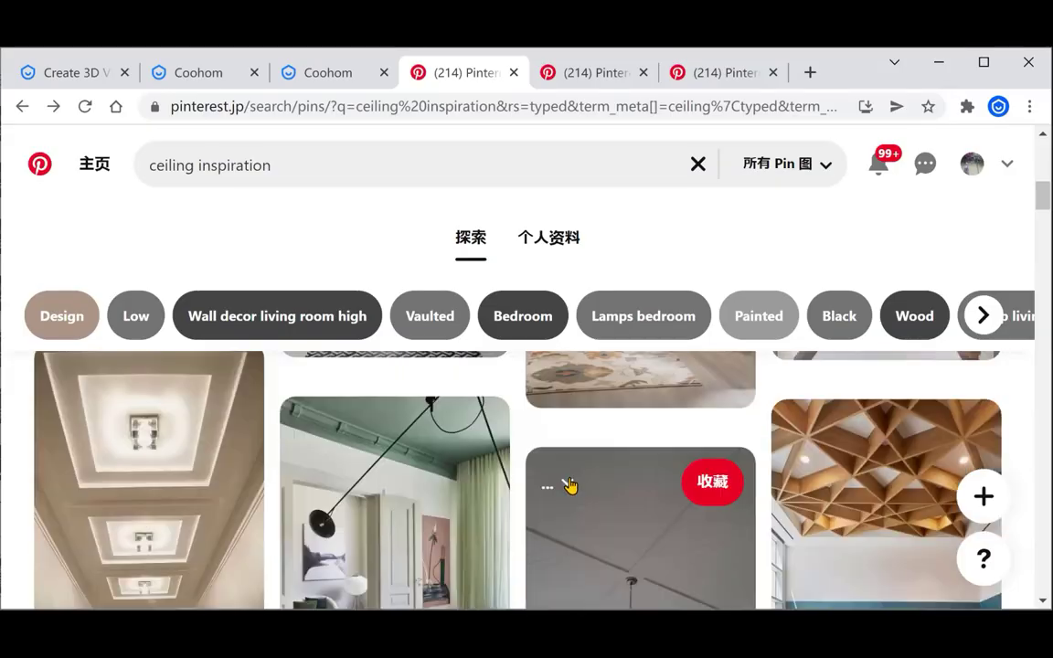
pyautogui.scroll(-10, 665, 462)
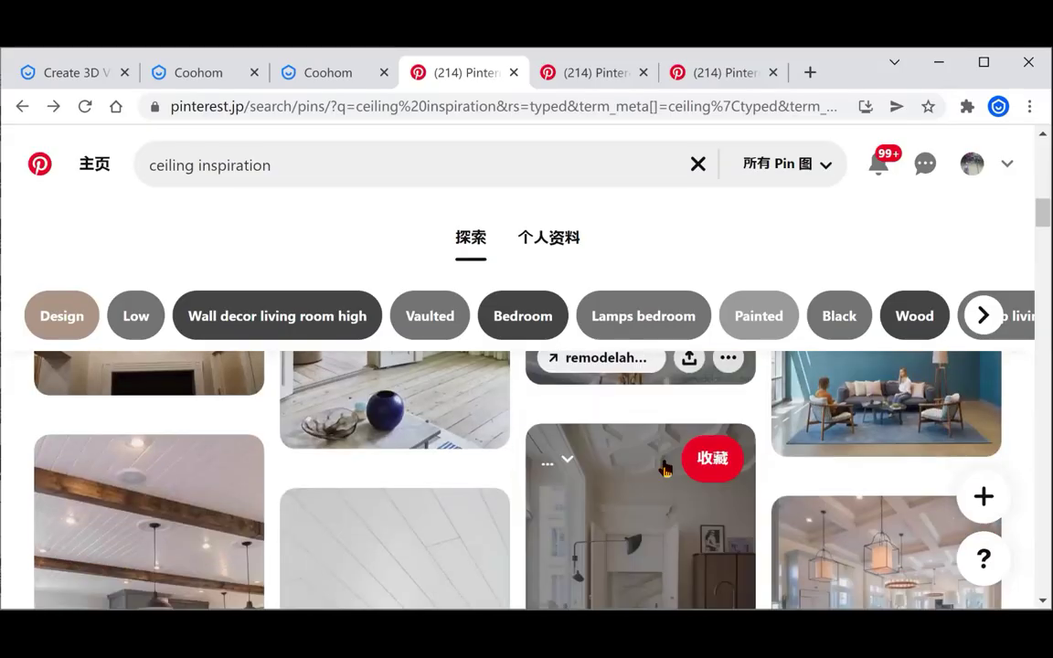
pyautogui.scroll(10, 665, 466)
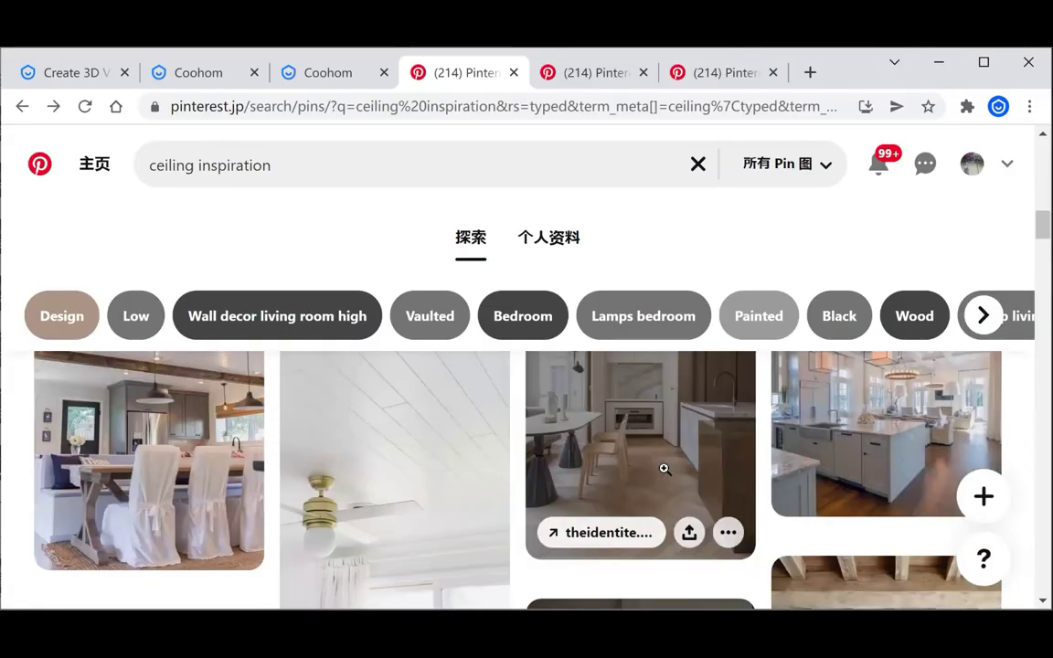
pyautogui.scroll(-5, 665, 471)
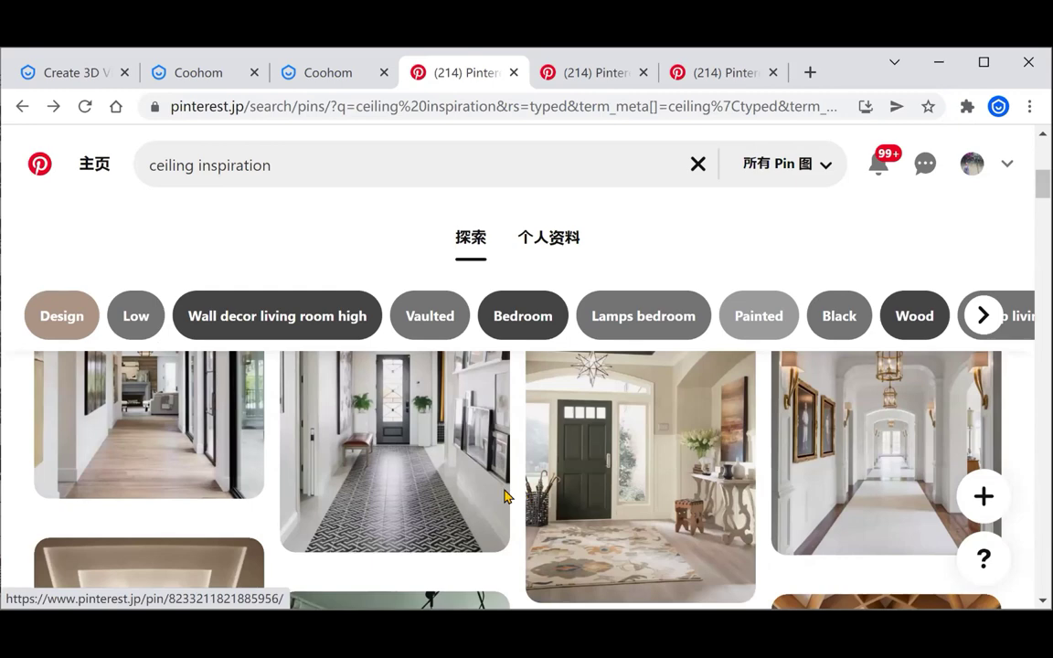
pyautogui.scroll(2, 465, 503)
pyautogui.scroll(-2, 466, 503)
pyautogui.scroll(-3, 235, 424)
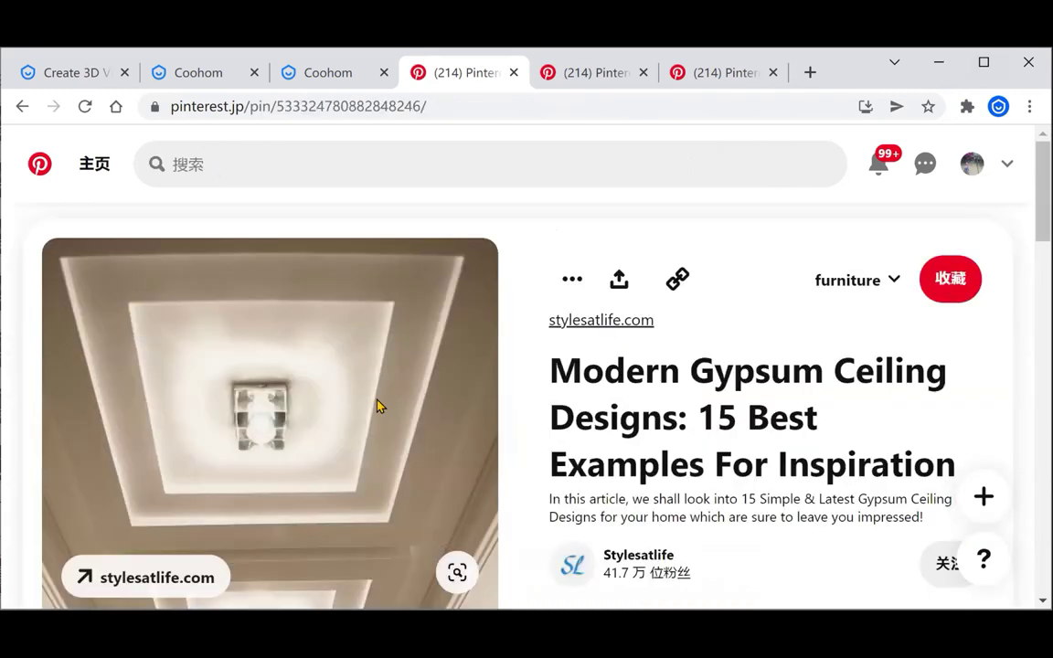
pyautogui.scroll(-2, 379, 406)
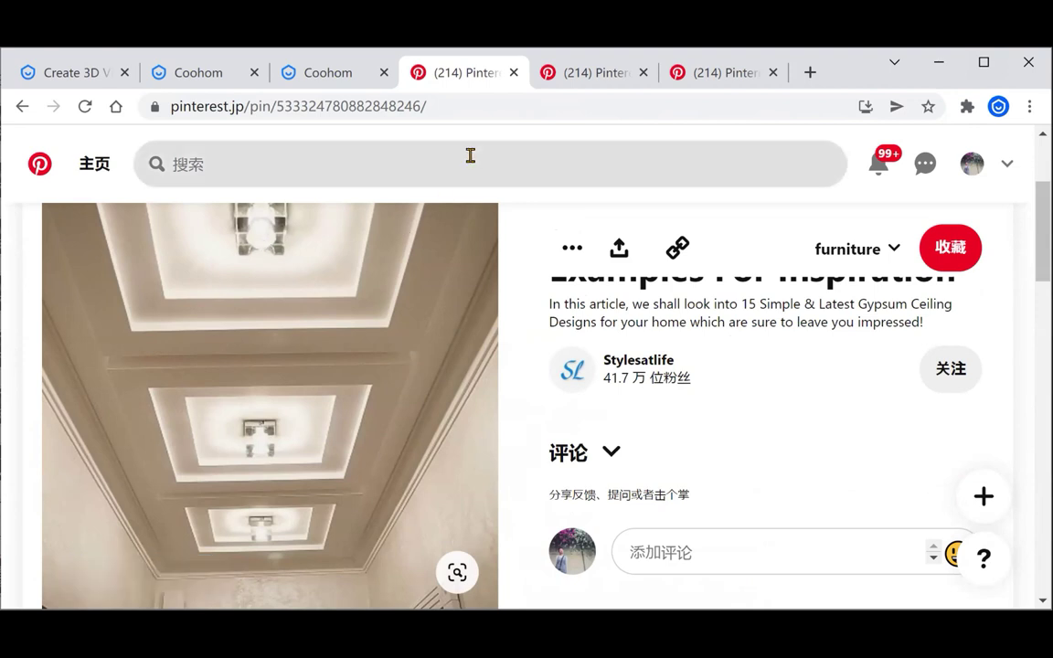
# Switch to the Coohom ceiling editor, enlarge its window and set the 800 mm square's extrusion to 200
pyautogui.click(322, 68)
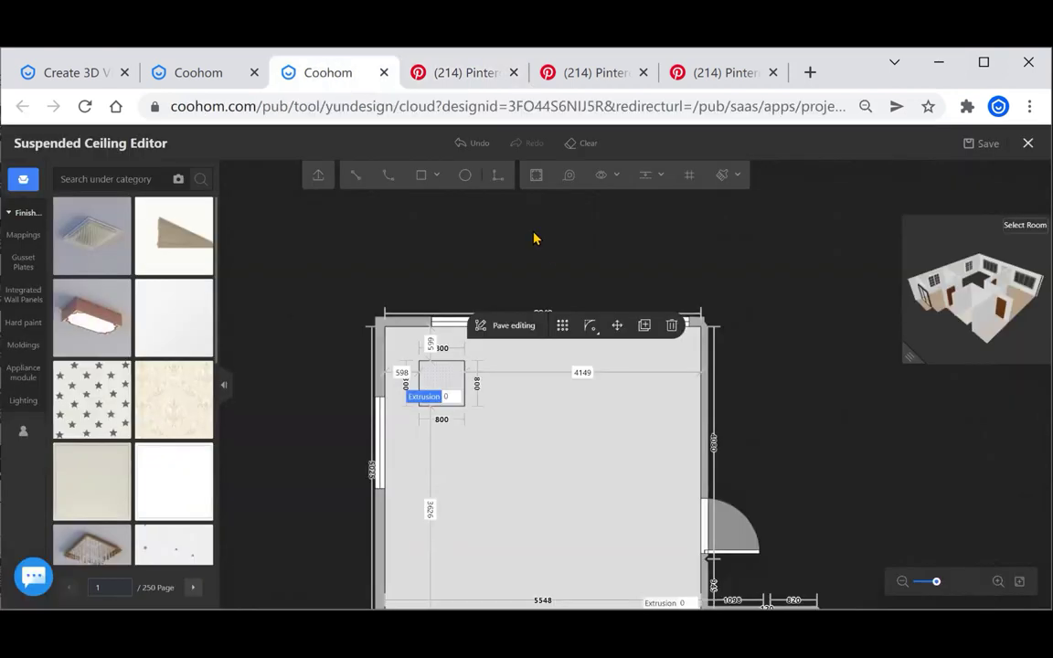
pyautogui.click(310, 388)
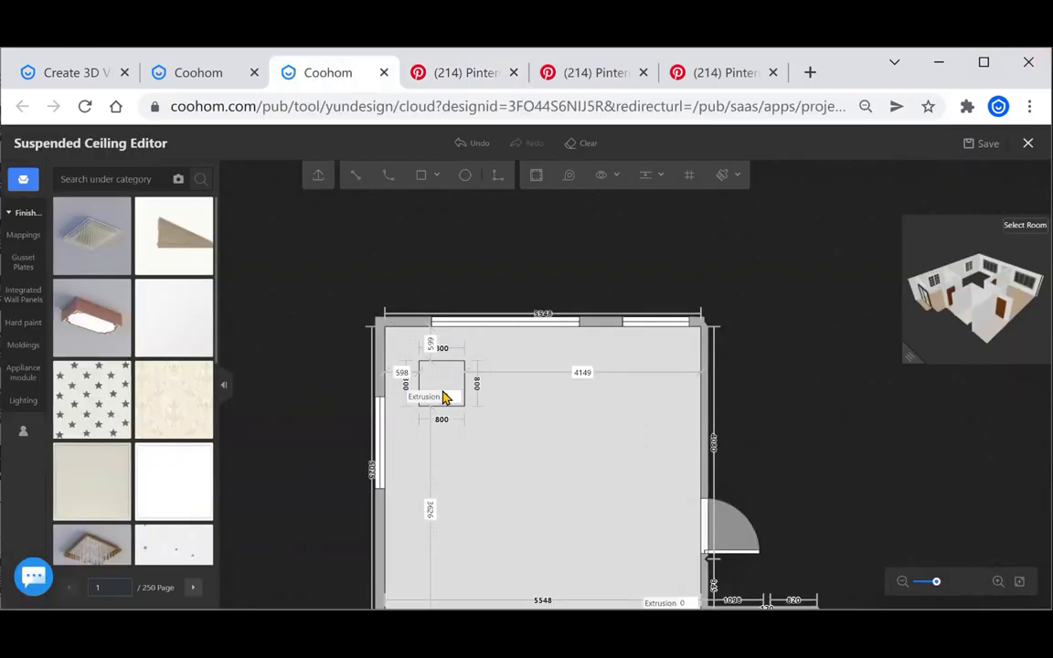
pyautogui.click(448, 382)
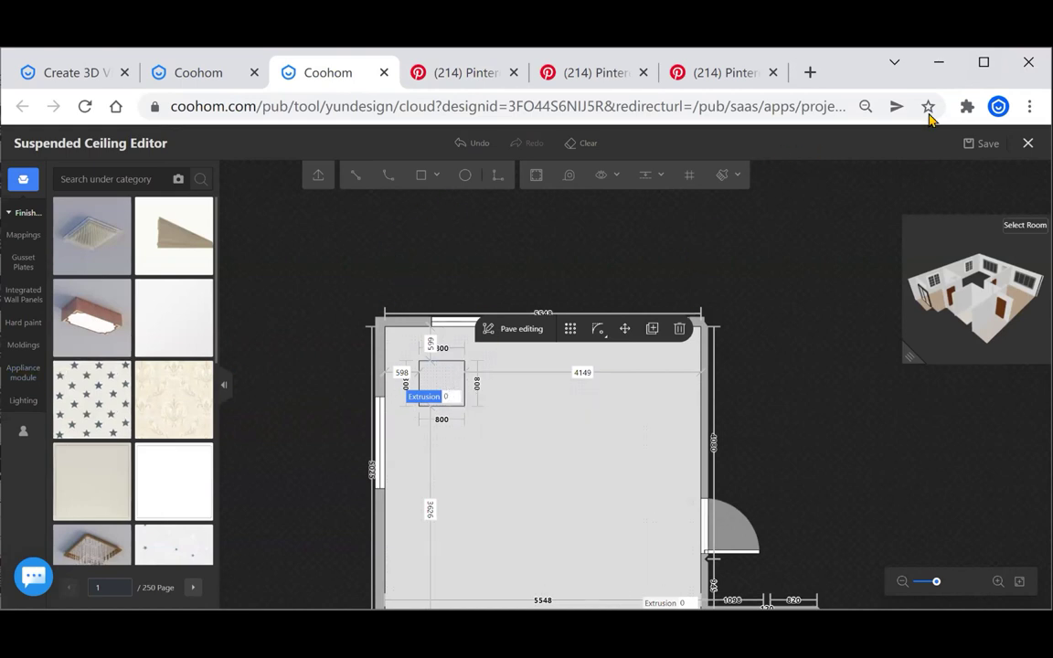
pyautogui.click(985, 62)
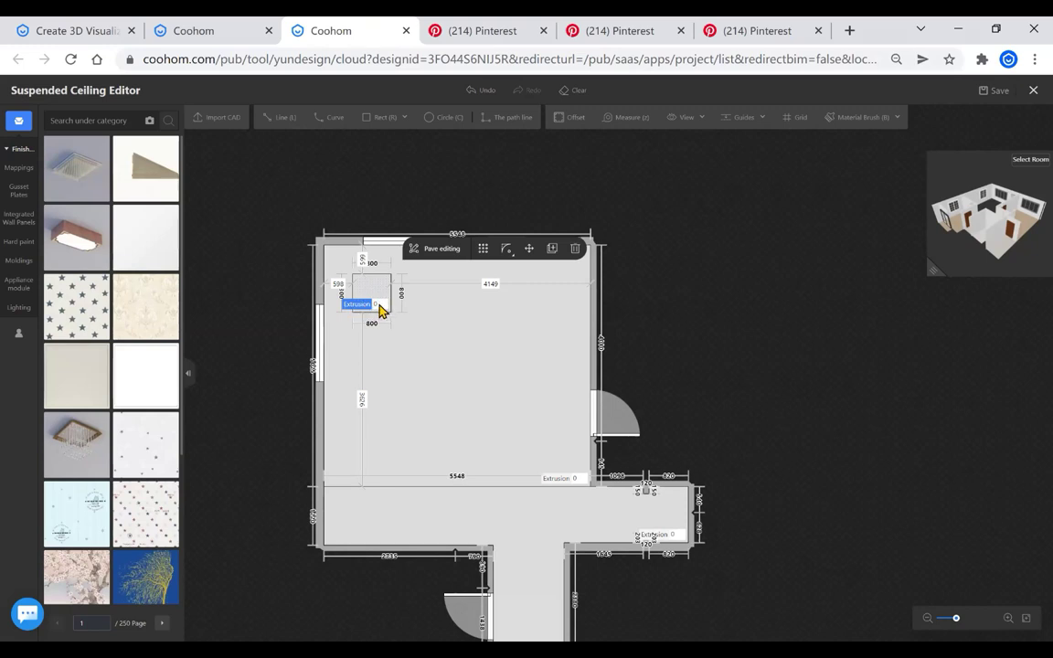
pyautogui.click(377, 305)
pyautogui.write('0')
pyautogui.press('Return')
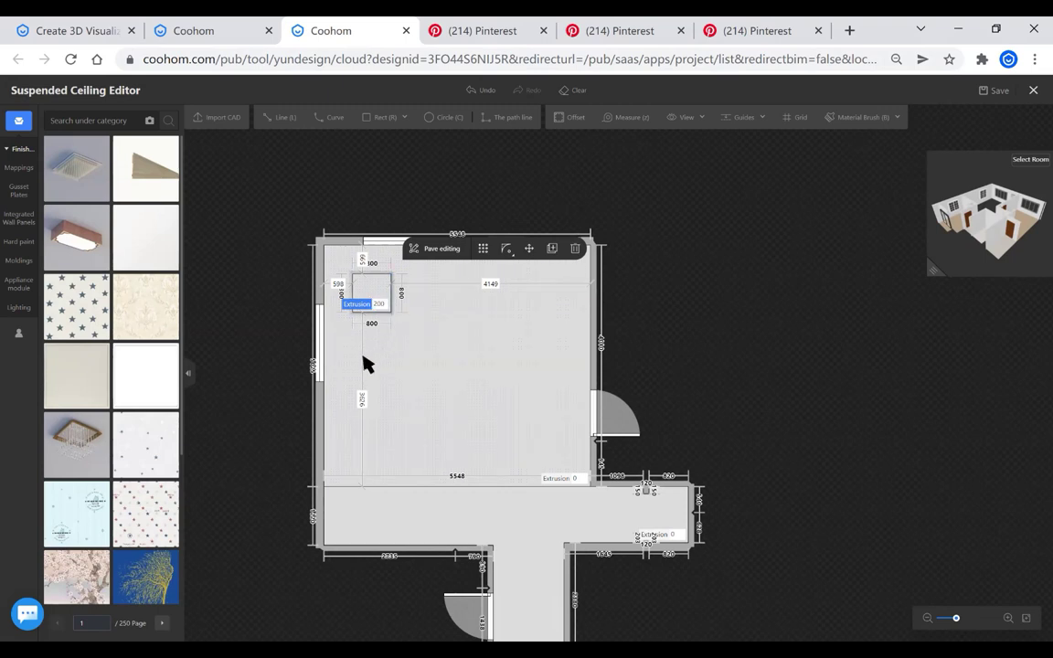
pyautogui.click(271, 348)
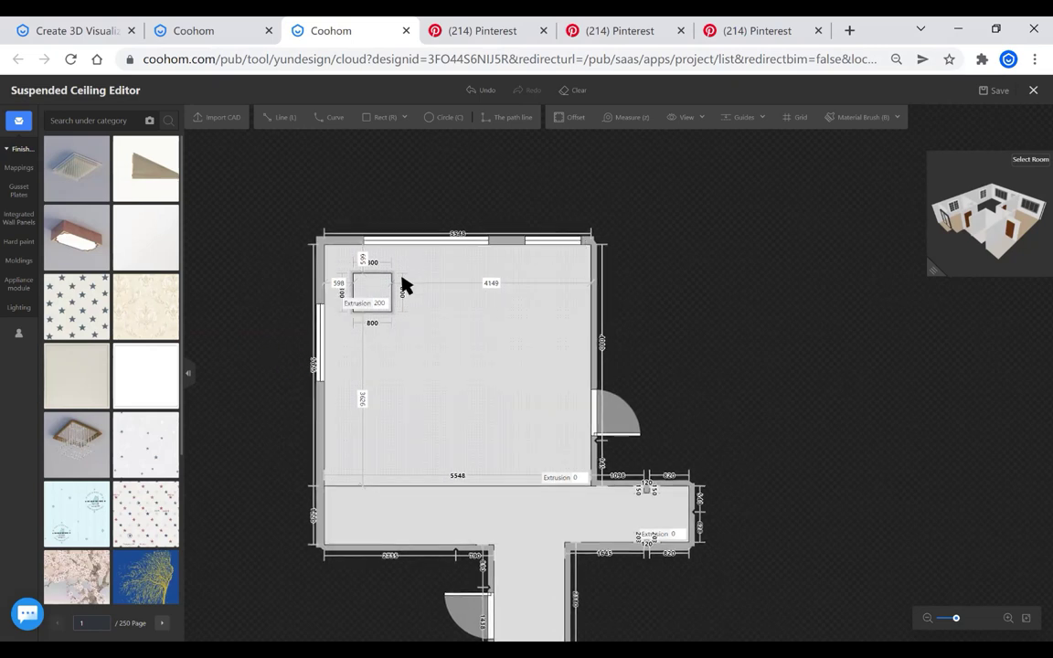
# Offset the 800 mm square's outline inward by 150 to form a smaller concentric square
pyautogui.scroll(2, 375, 288)
pyautogui.scroll(2, 379, 296)
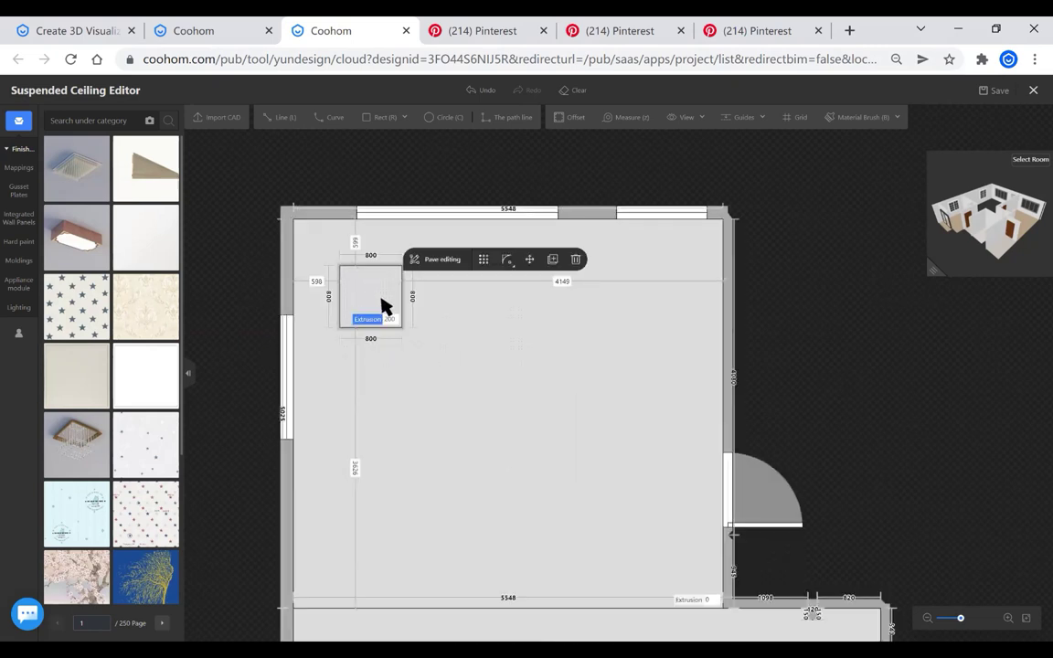
pyautogui.scroll(2, 382, 304)
pyautogui.click(572, 118)
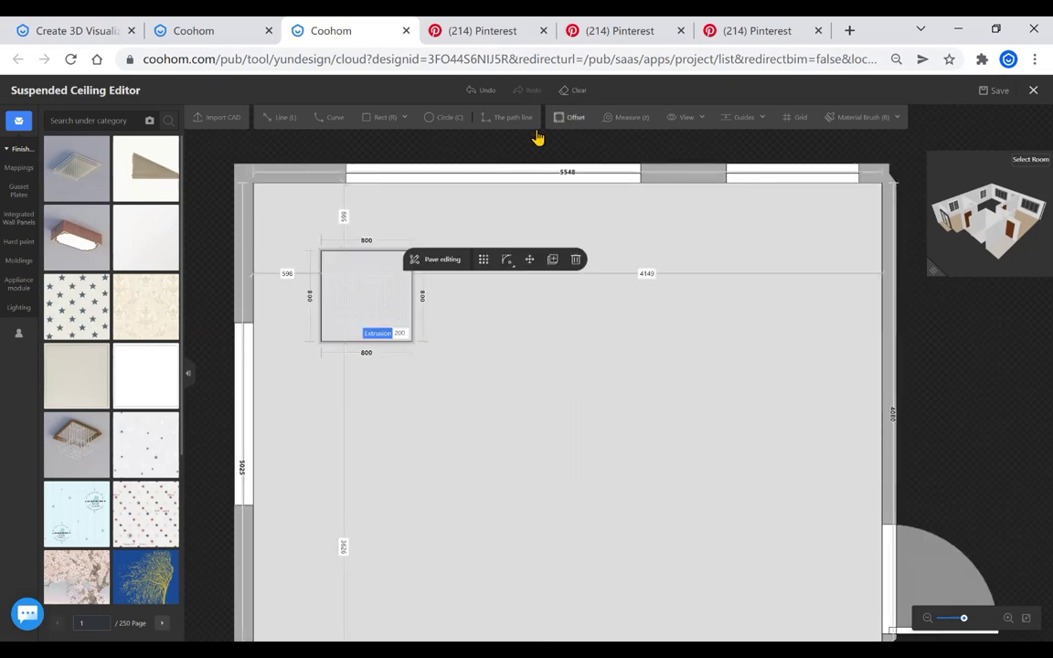
pyautogui.click(400, 324)
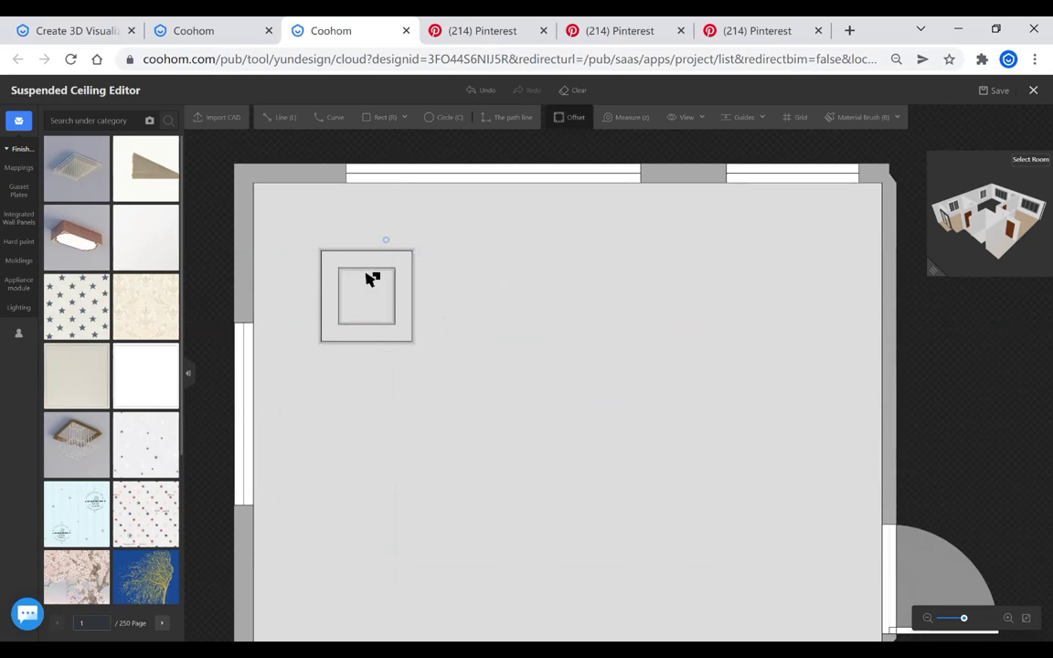
pyautogui.scroll(1, 370, 313)
pyautogui.scroll(1, 371, 313)
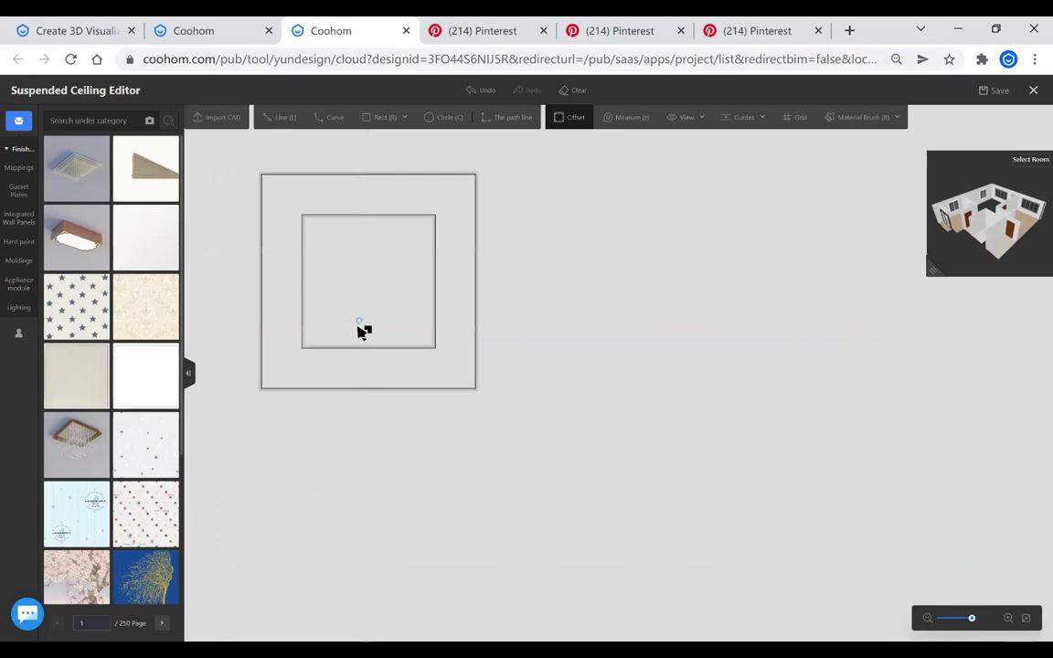
pyautogui.click(289, 355)
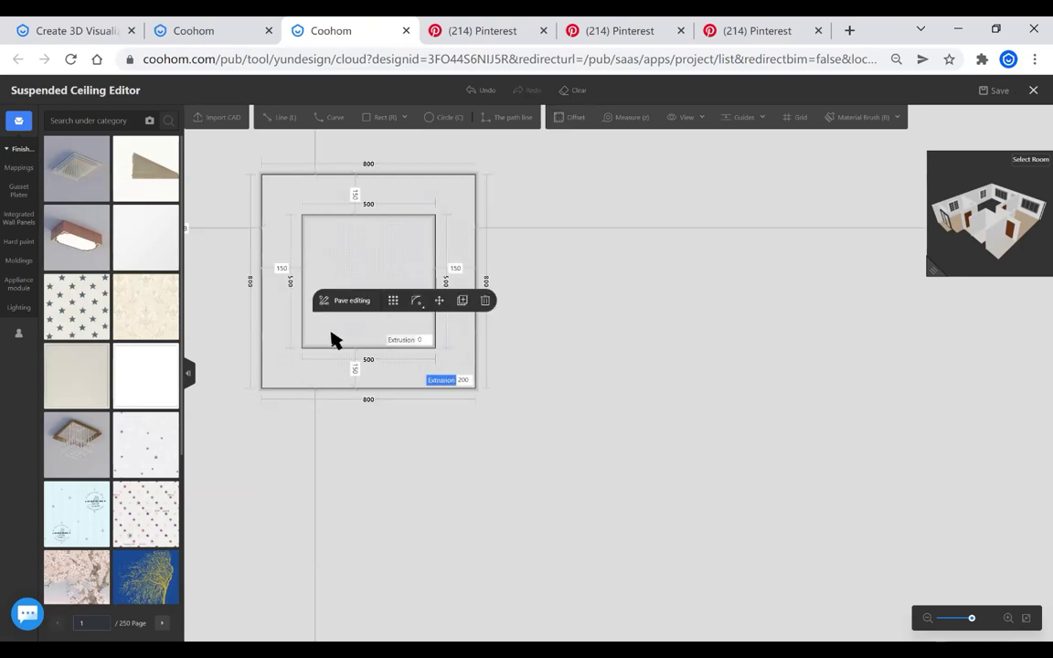
# Set the inner 500 mm square's extrusion to 100
pyautogui.click(320, 340)
pyautogui.click(421, 340)
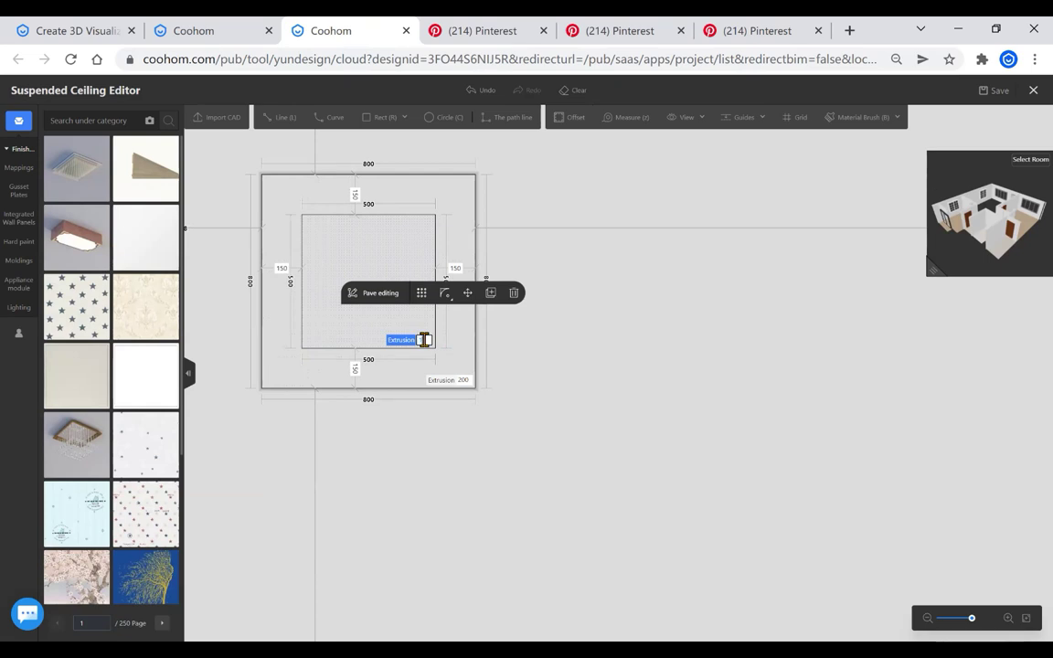
pyautogui.write('100')
pyautogui.click(393, 455)
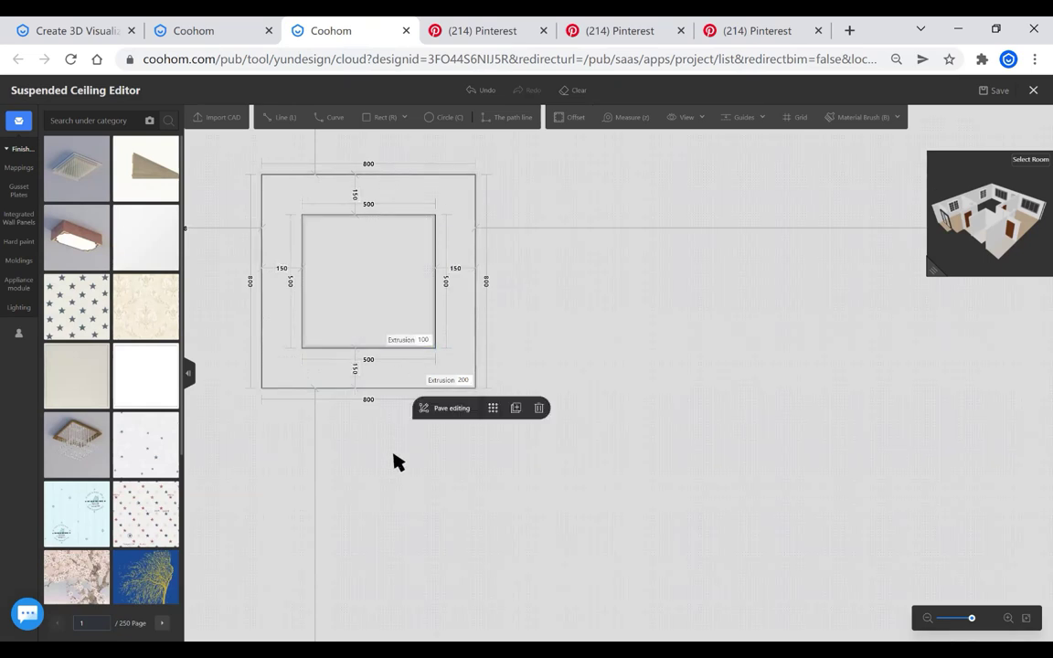
pyautogui.scroll(-2, 384, 448)
pyautogui.click(301, 406)
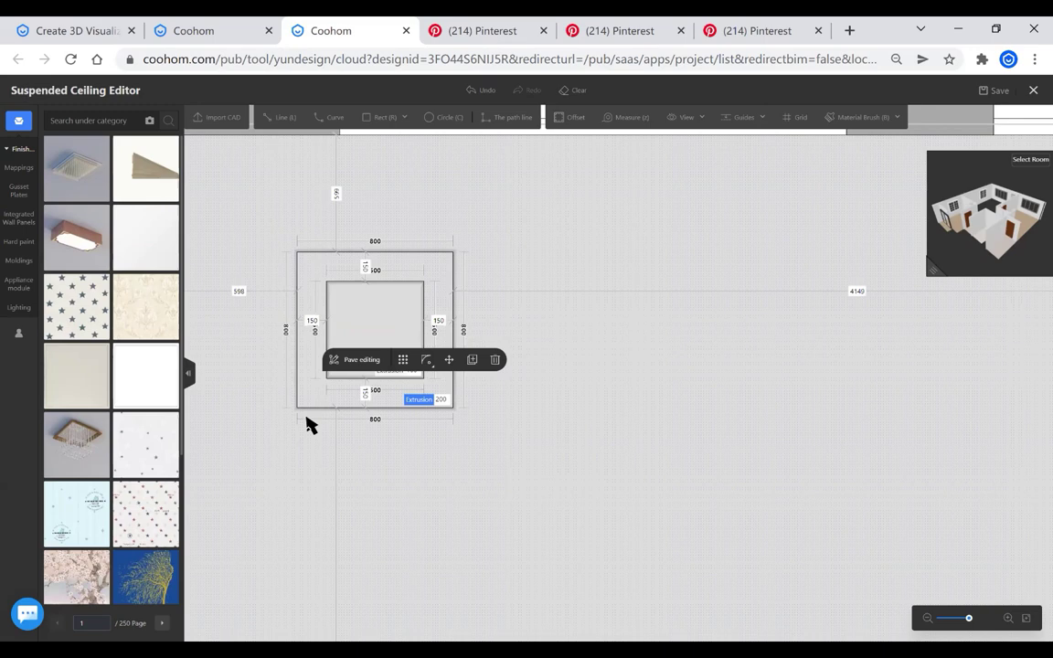
pyautogui.click(346, 313)
pyautogui.scroll(-1, 345, 448)
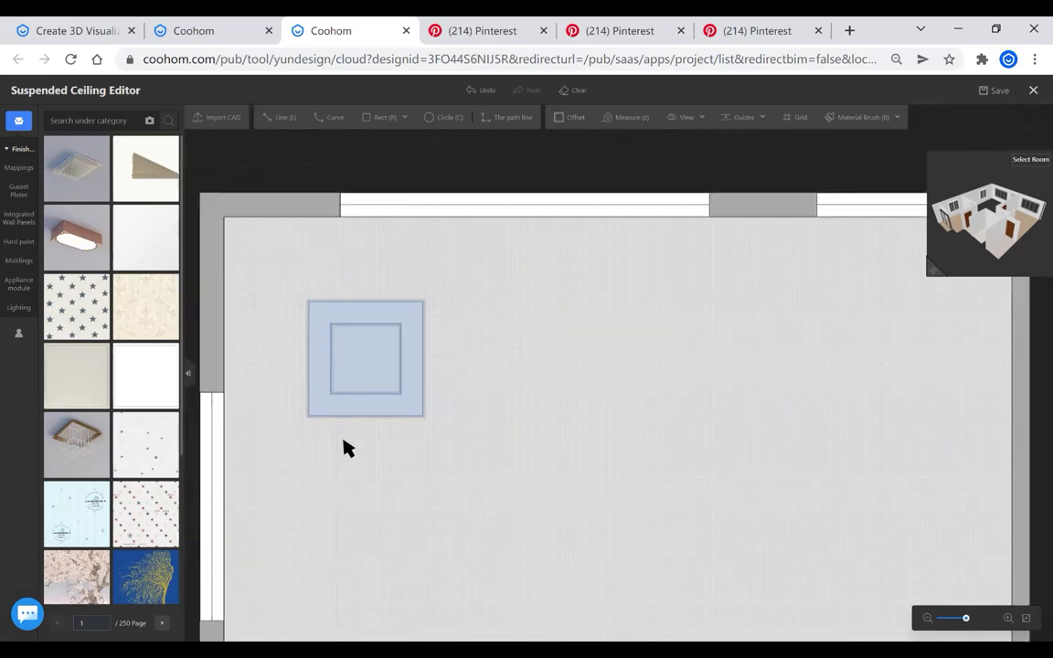
pyautogui.scroll(-1, 346, 448)
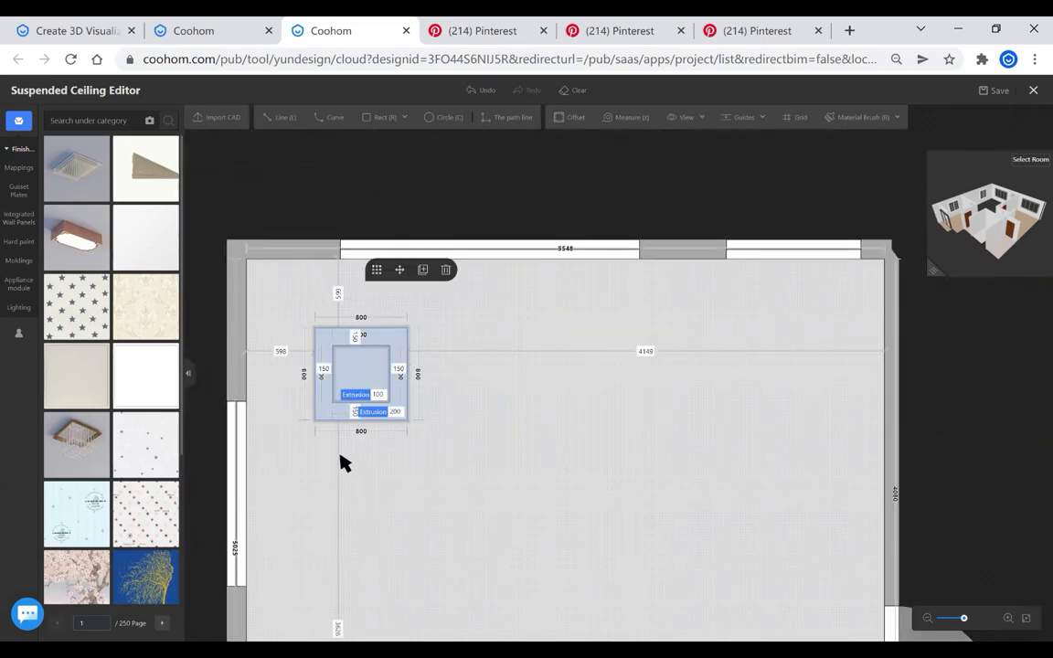
pyautogui.click(342, 459)
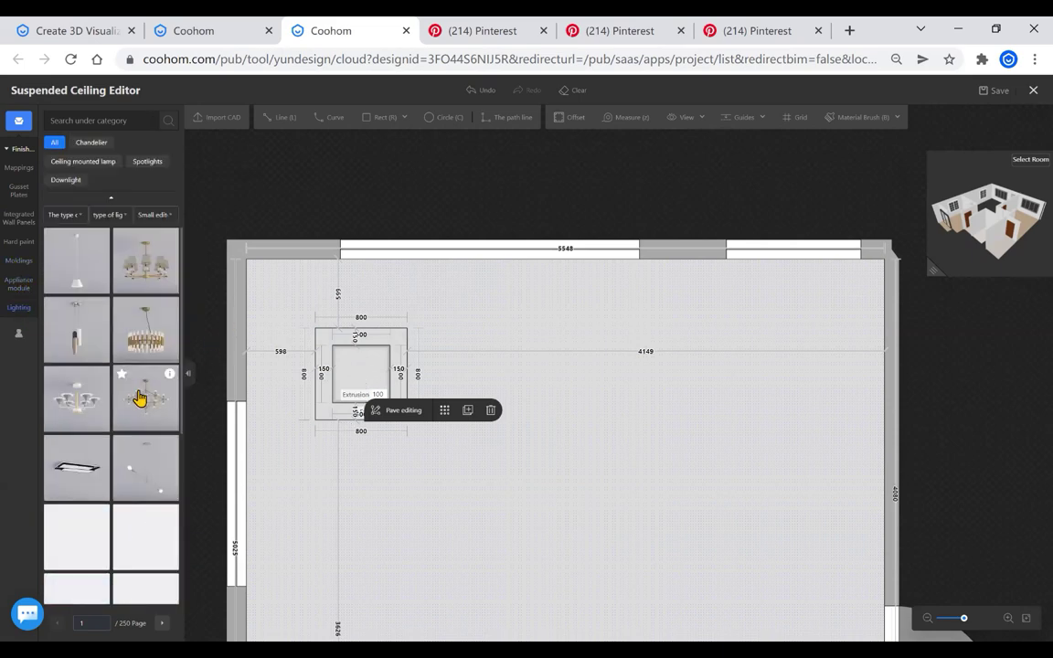
# Browse the lighting library, its light type filters and the ceiling mounted lamps for a fixture that suits the square recess
pyautogui.scroll(-5, 142, 391)
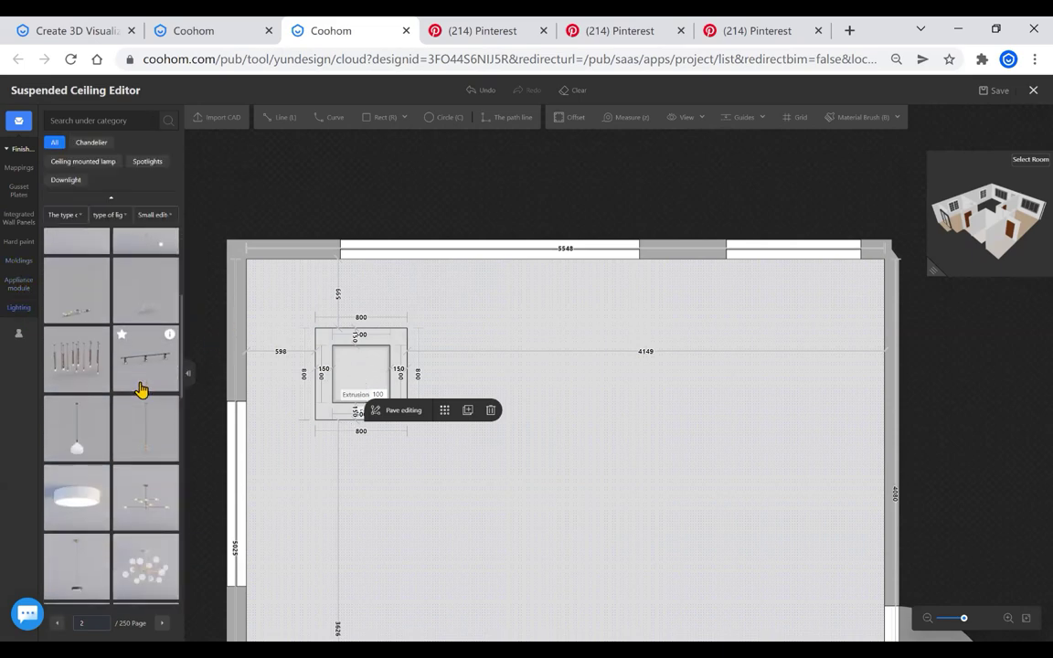
pyautogui.scroll(-5, 153, 389)
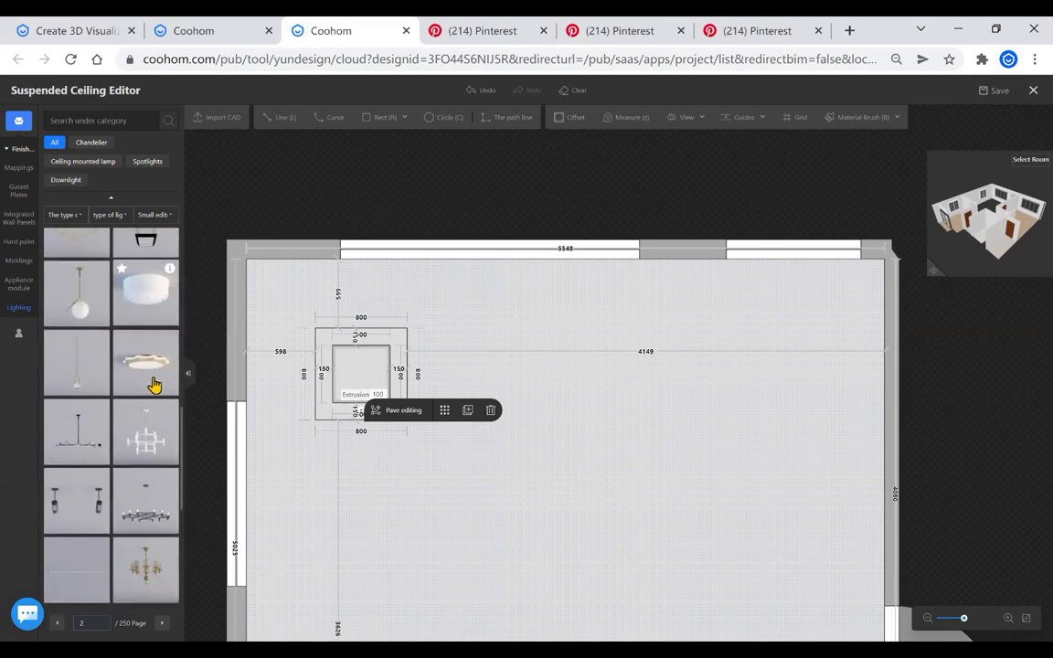
pyautogui.scroll(-5, 152, 388)
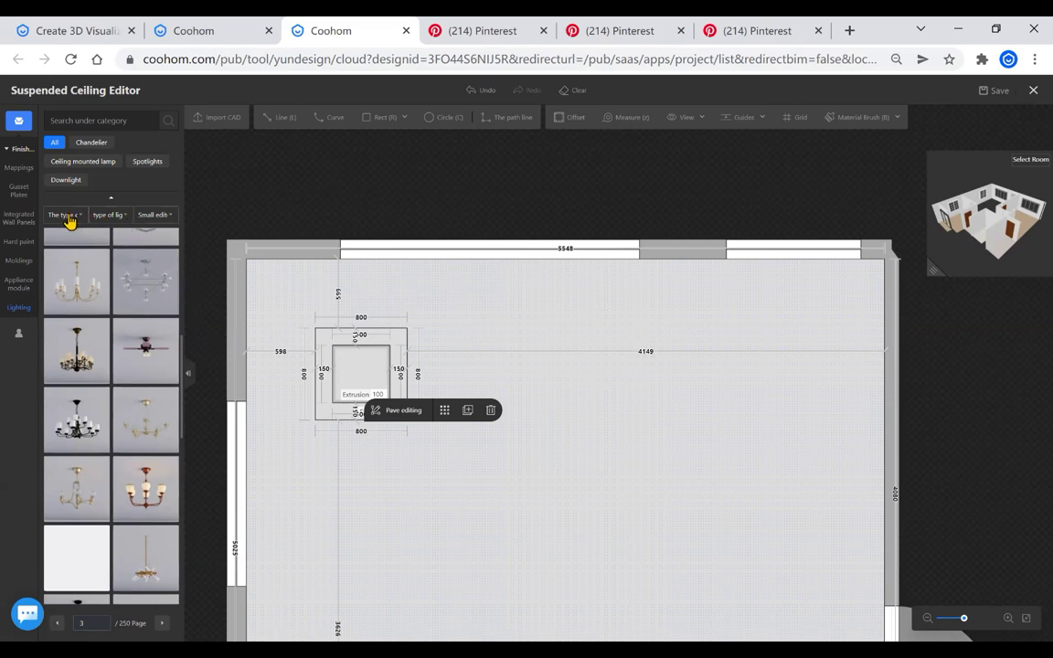
pyautogui.scroll(-5, 128, 512)
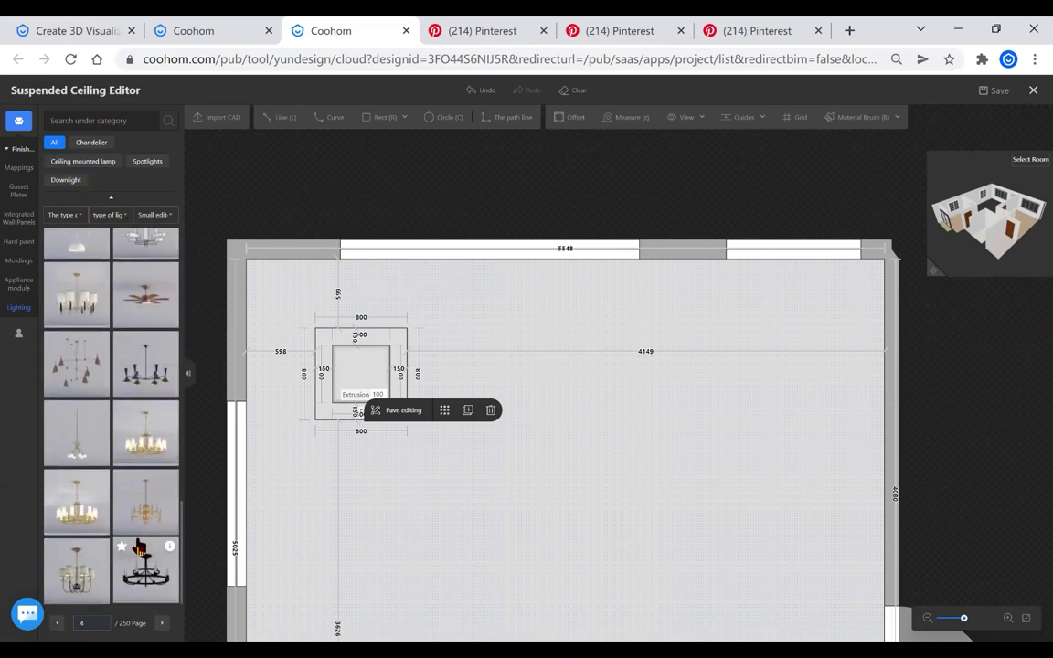
pyautogui.scroll(-3, 137, 352)
pyautogui.scroll(-3, 137, 350)
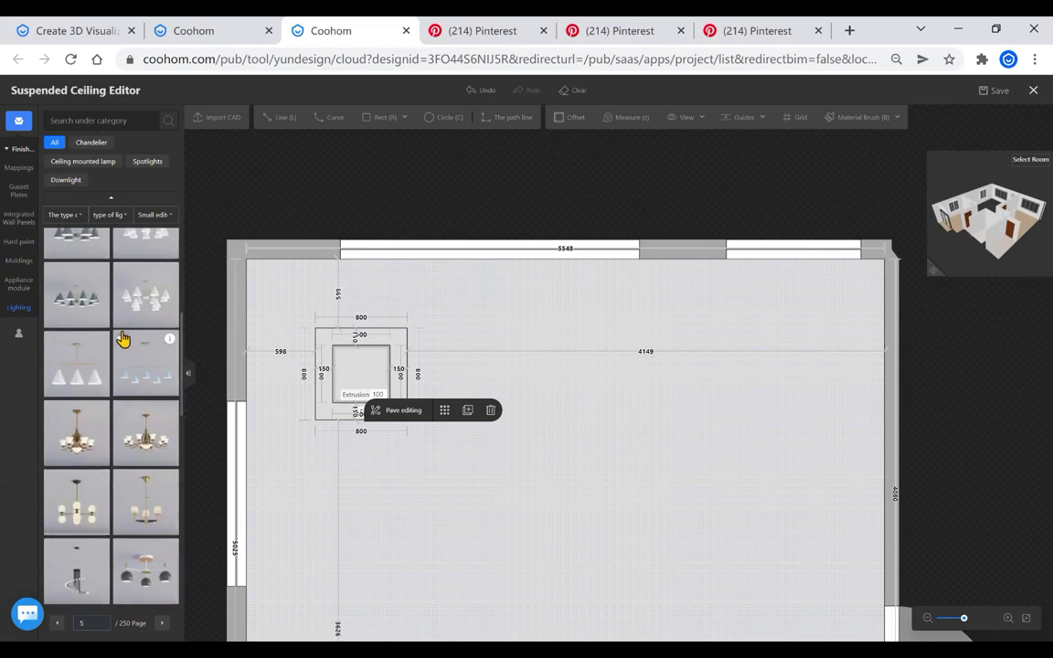
pyautogui.scroll(2, 122, 341)
pyautogui.click(109, 216)
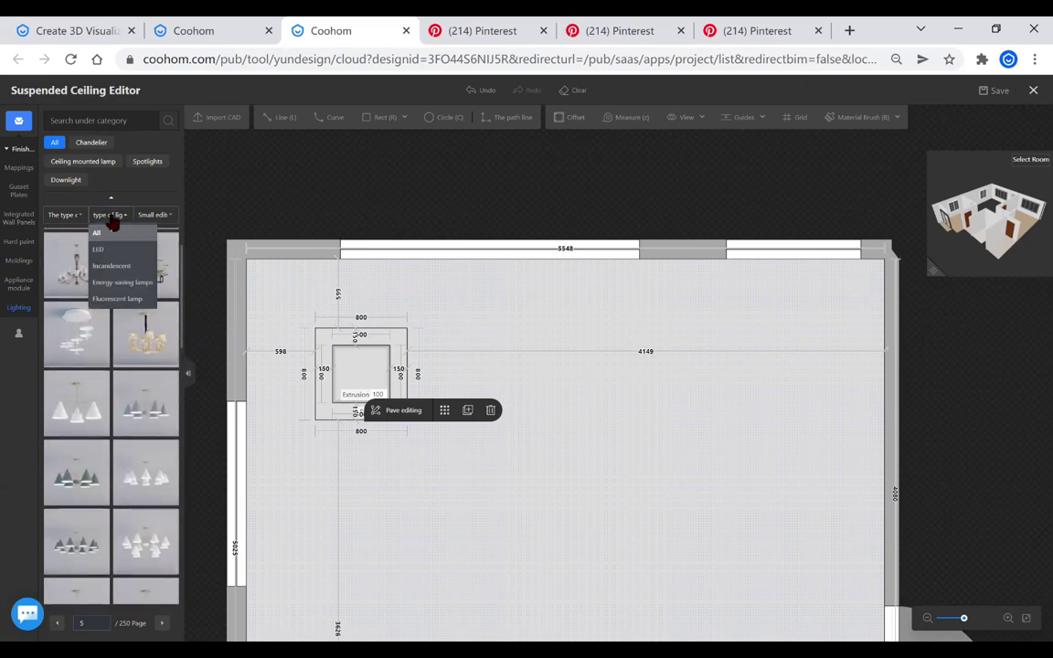
pyautogui.click(70, 217)
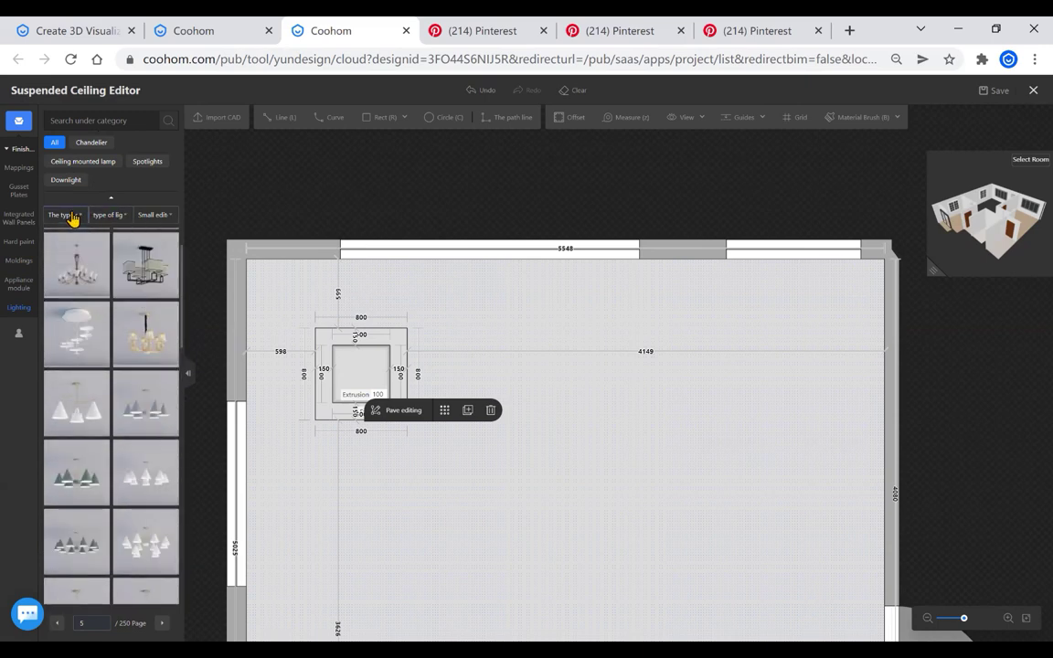
pyautogui.click(85, 162)
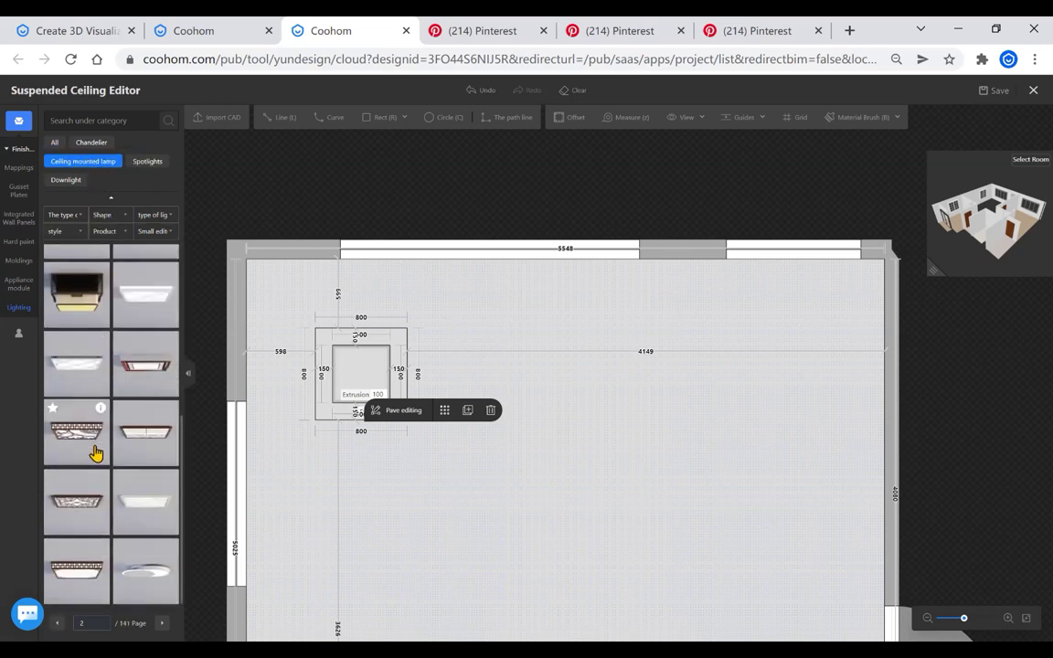
# Place a small round recessed light from the Spotlights category at the centre of the inner square
pyautogui.click(146, 162)
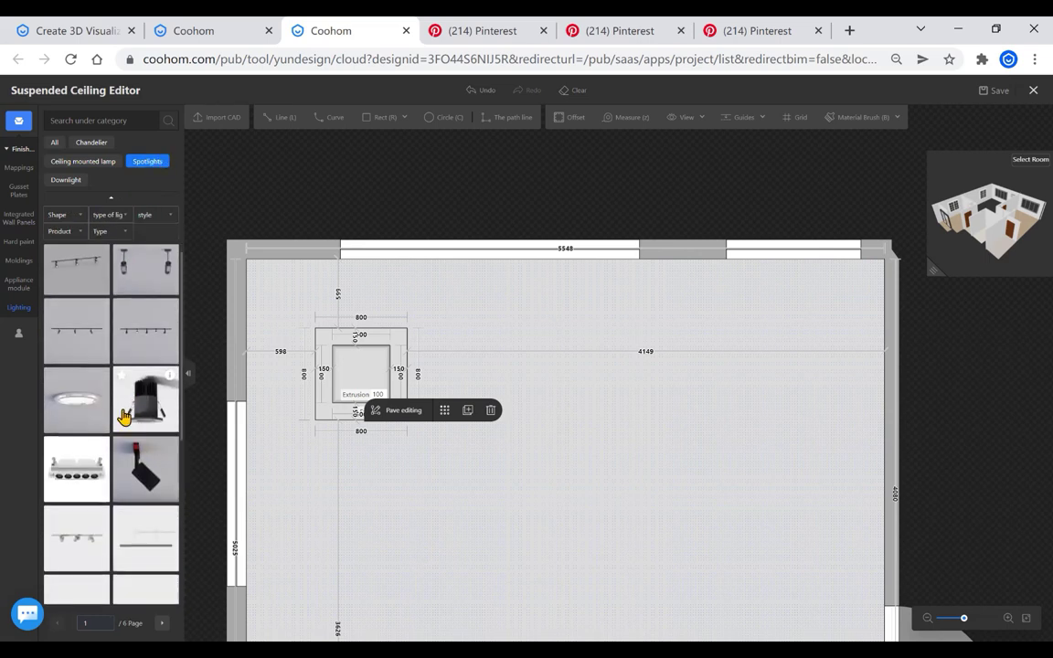
pyautogui.scroll(-5, 126, 425)
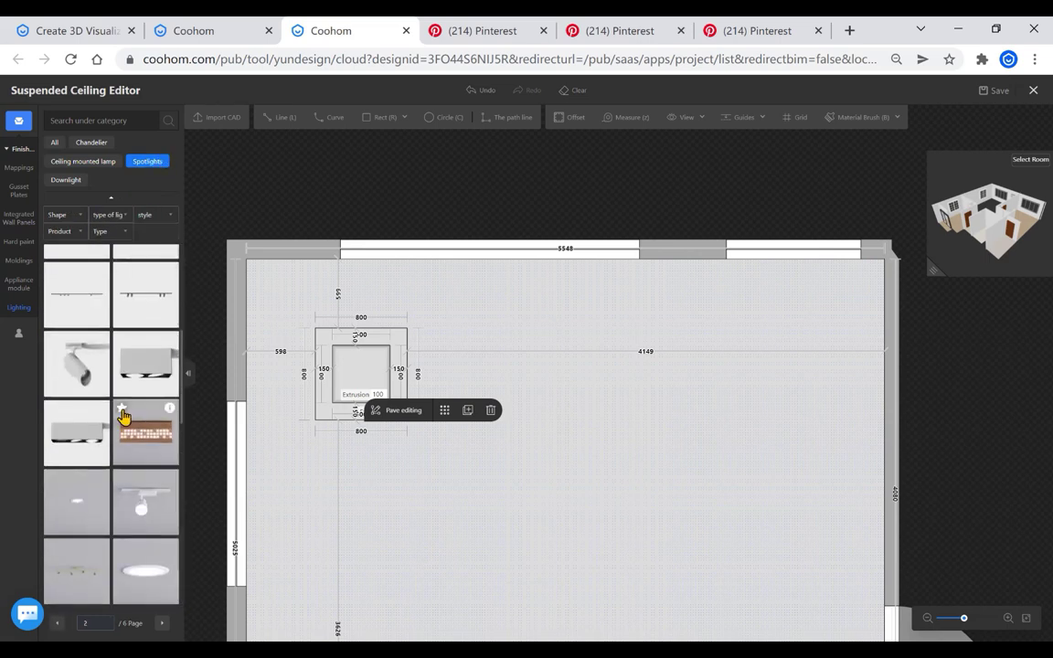
pyautogui.click(70, 506)
pyautogui.scroll(2, 361, 380)
pyautogui.click(361, 377)
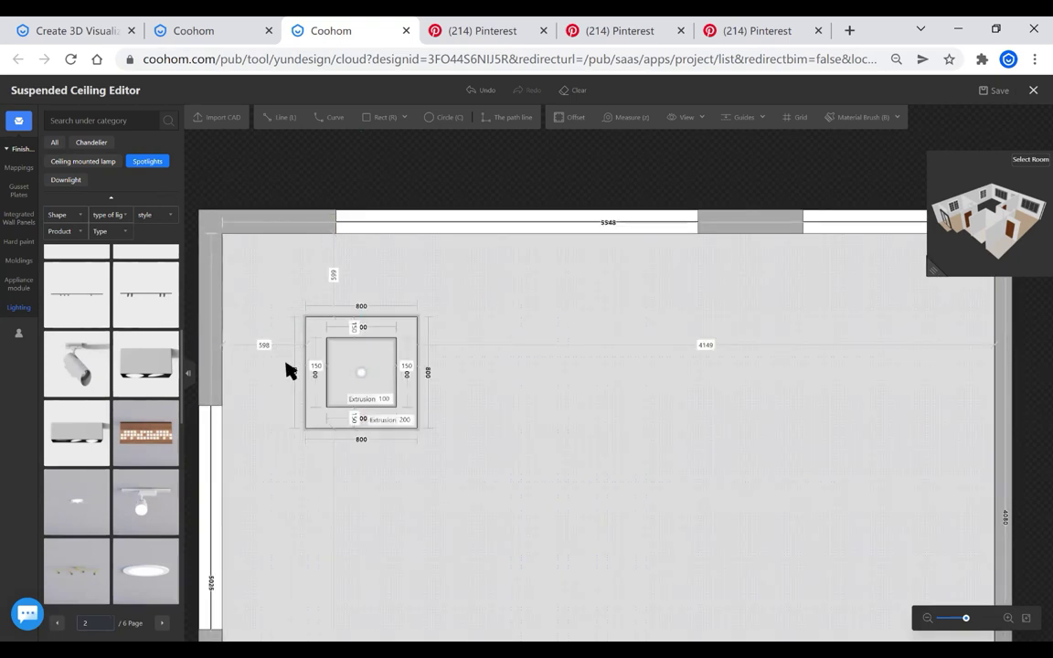
# Apply a light-coloured paint from the Paints & Coatings mappings to the main ceiling area around the squares
pyautogui.click(326, 424)
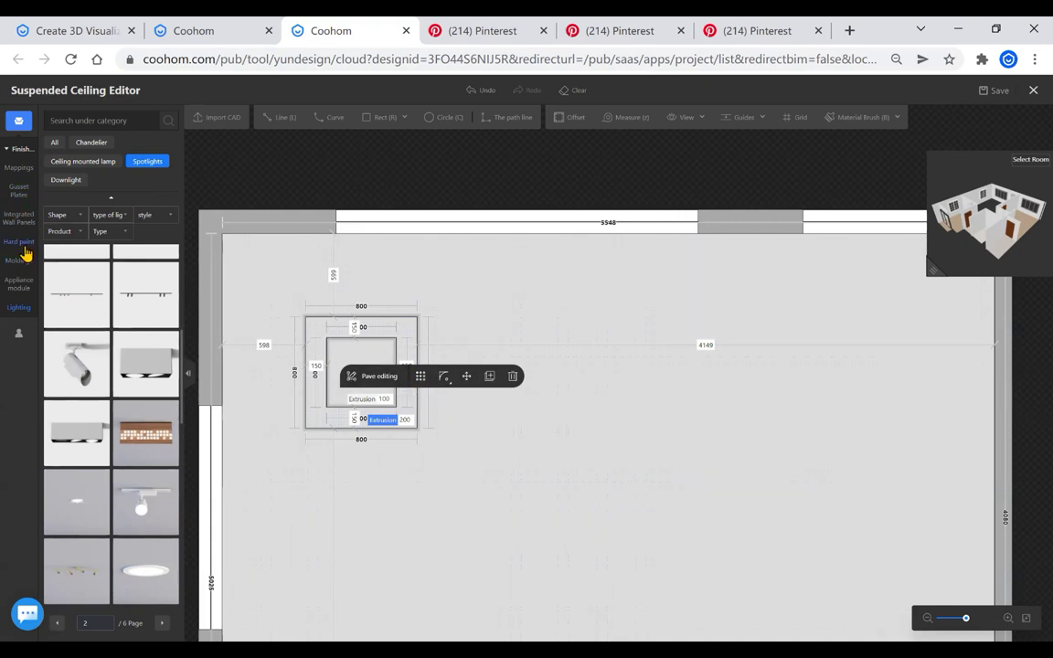
pyautogui.moveTo(18, 264)
pyautogui.click(21, 228)
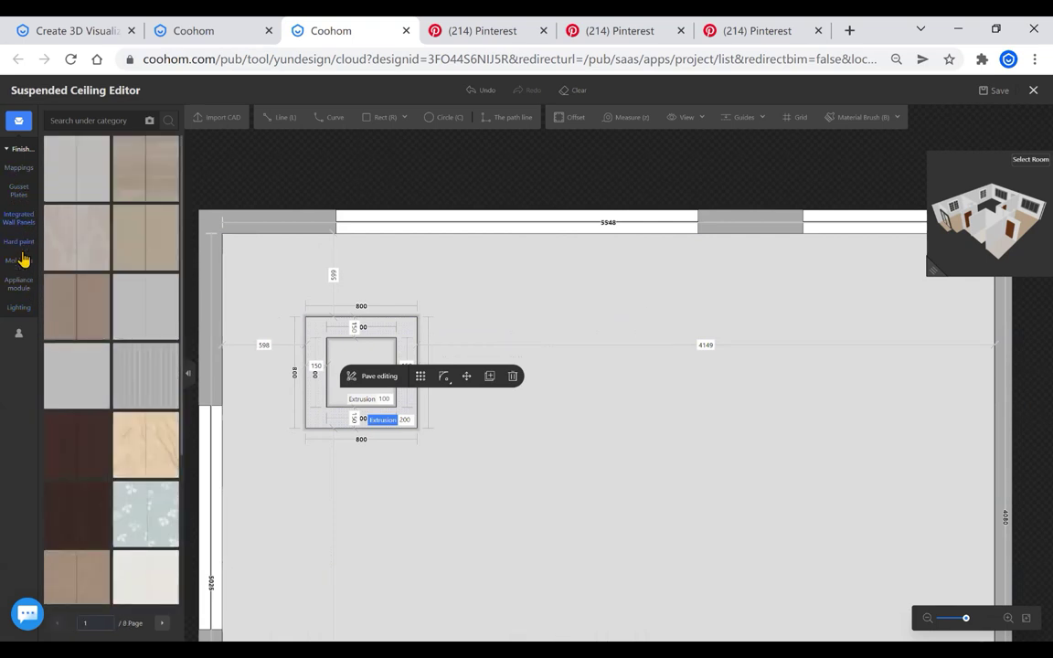
pyautogui.click(19, 261)
pyautogui.click(20, 284)
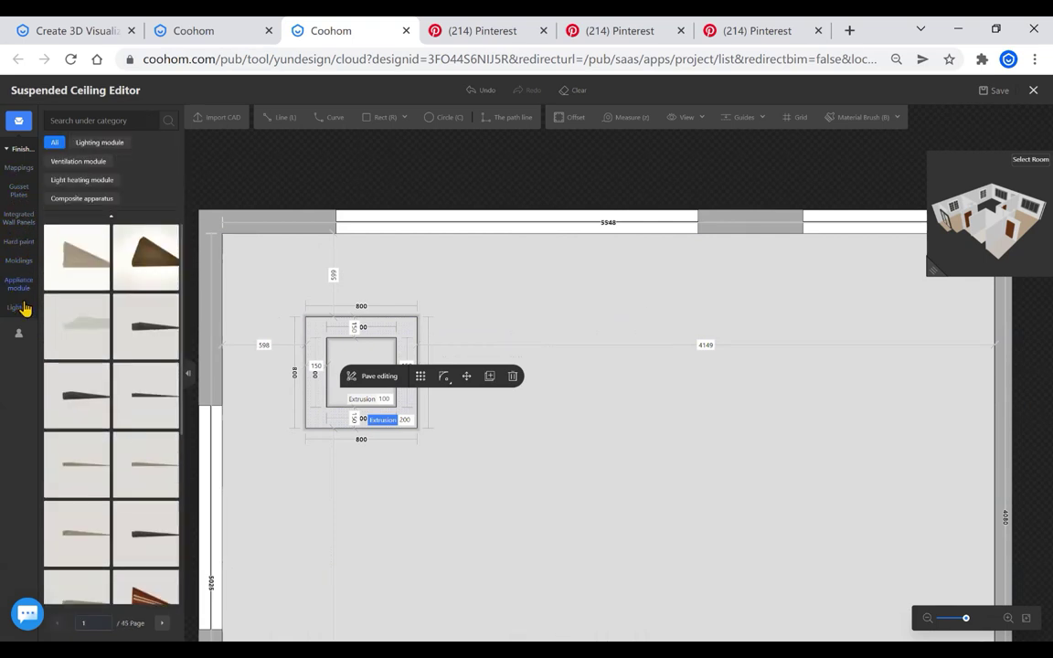
pyautogui.click(19, 167)
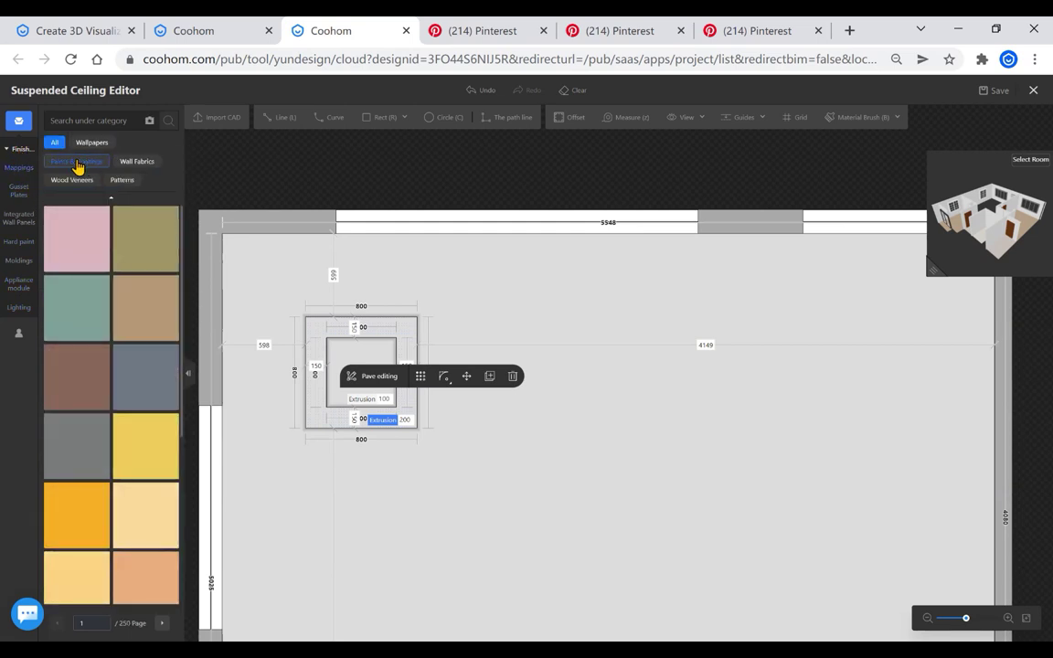
pyautogui.click(78, 162)
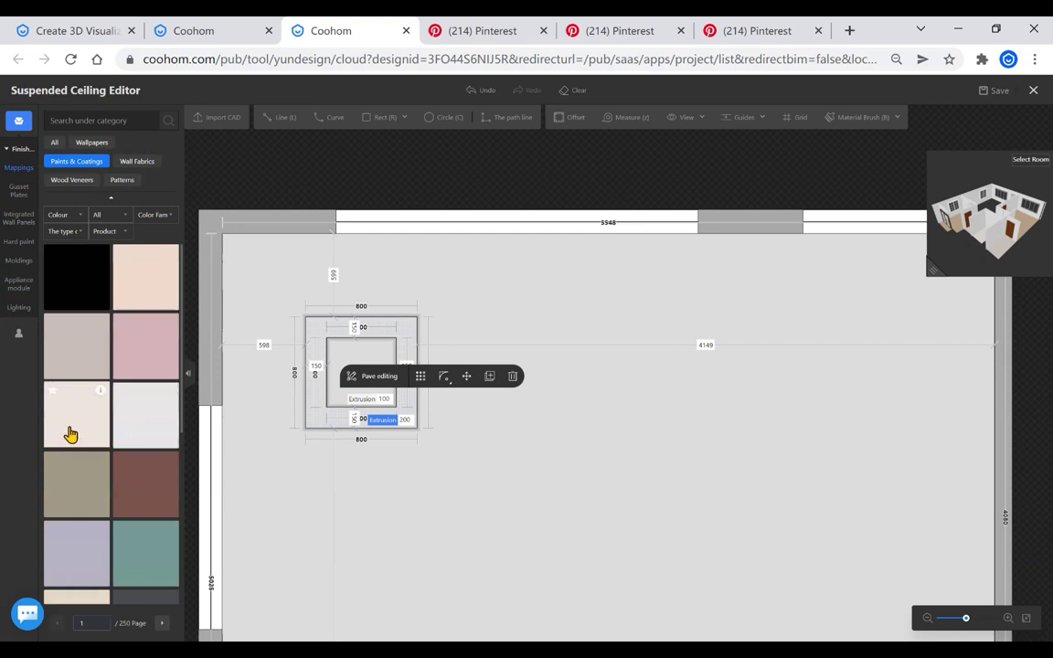
pyautogui.scroll(-1, 80, 384)
pyautogui.moveTo(89, 337)
pyautogui.mouseDown()
pyautogui.moveTo(412, 322)
pyautogui.moveTo(447, 289)
pyautogui.mouseUp()
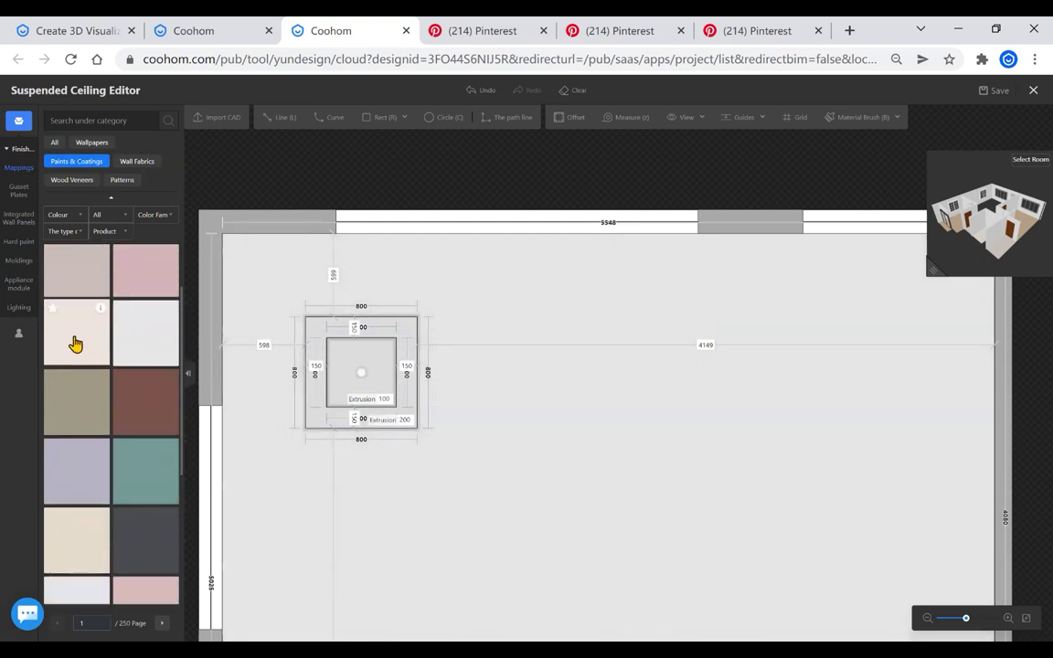
pyautogui.scroll(-1, 110, 357)
pyautogui.scroll(2, 155, 384)
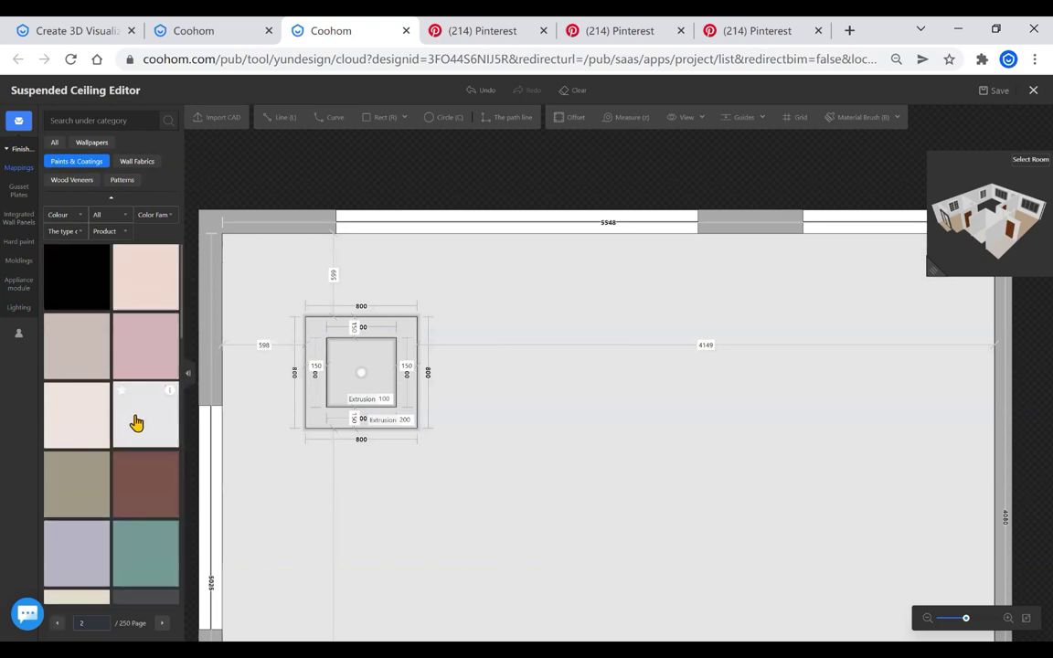
# Pick a reddish-brown paint from the Paints & Coatings mappings and apply it to the ring between the outer and inner squares
pyautogui.scroll(2, 137, 423)
pyautogui.scroll(3, 138, 422)
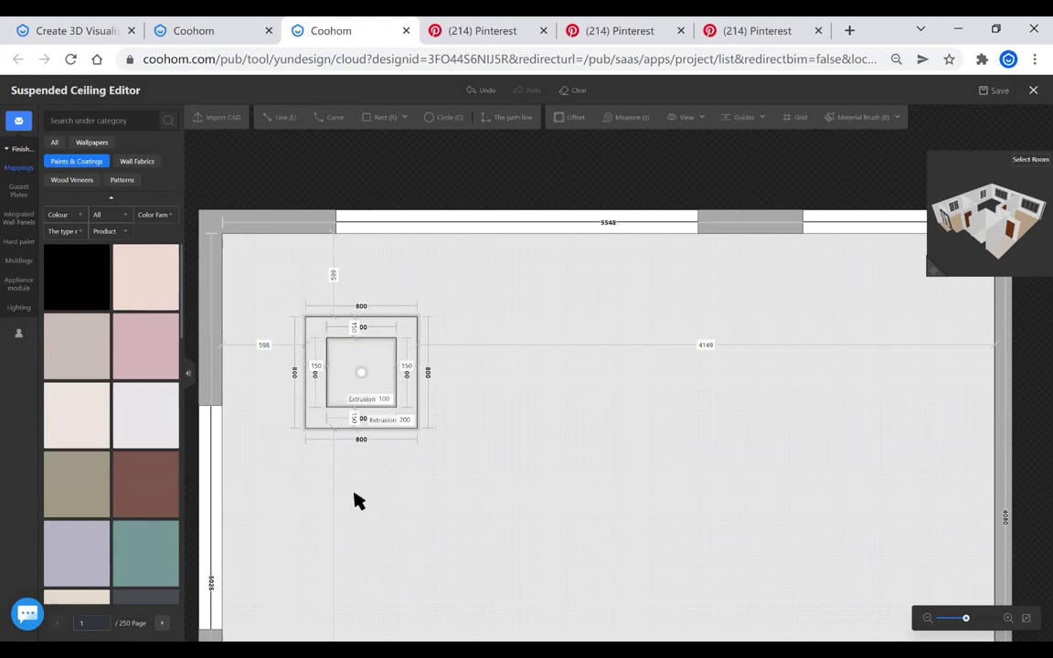
pyautogui.scroll(-2, 141, 493)
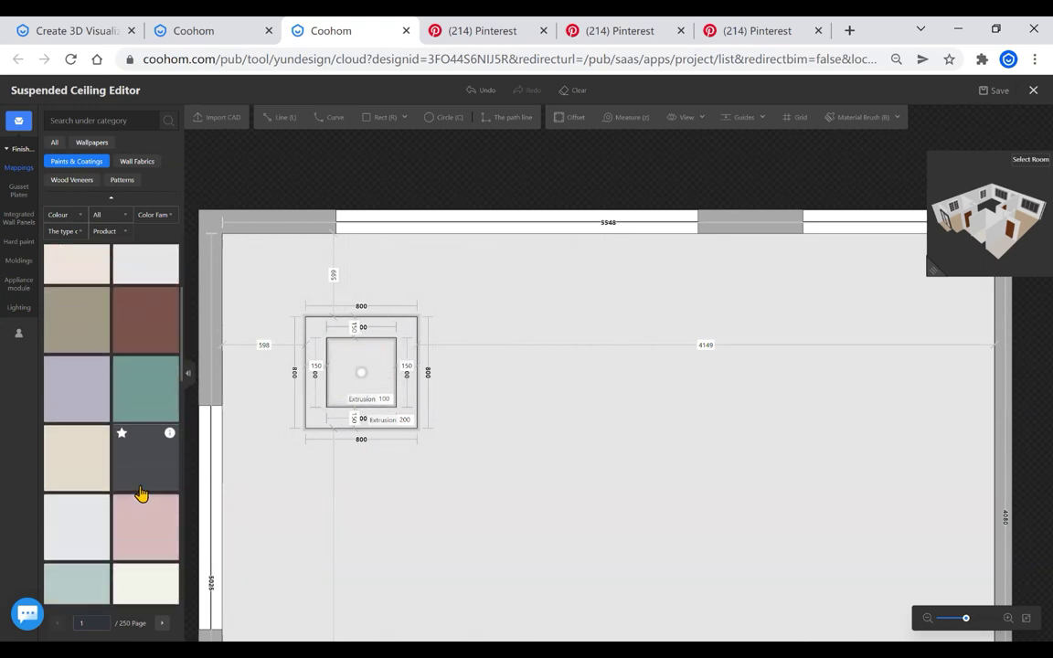
pyautogui.scroll(-1, 141, 494)
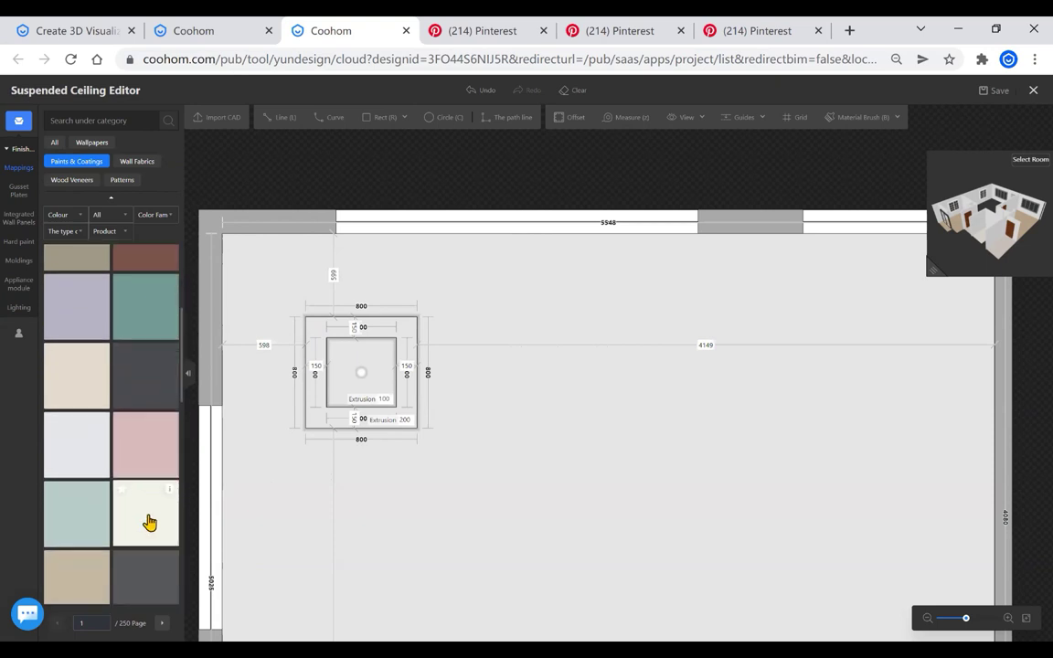
pyautogui.scroll(-1, 128, 487)
pyautogui.scroll(-1, 123, 485)
pyautogui.scroll(-1, 126, 484)
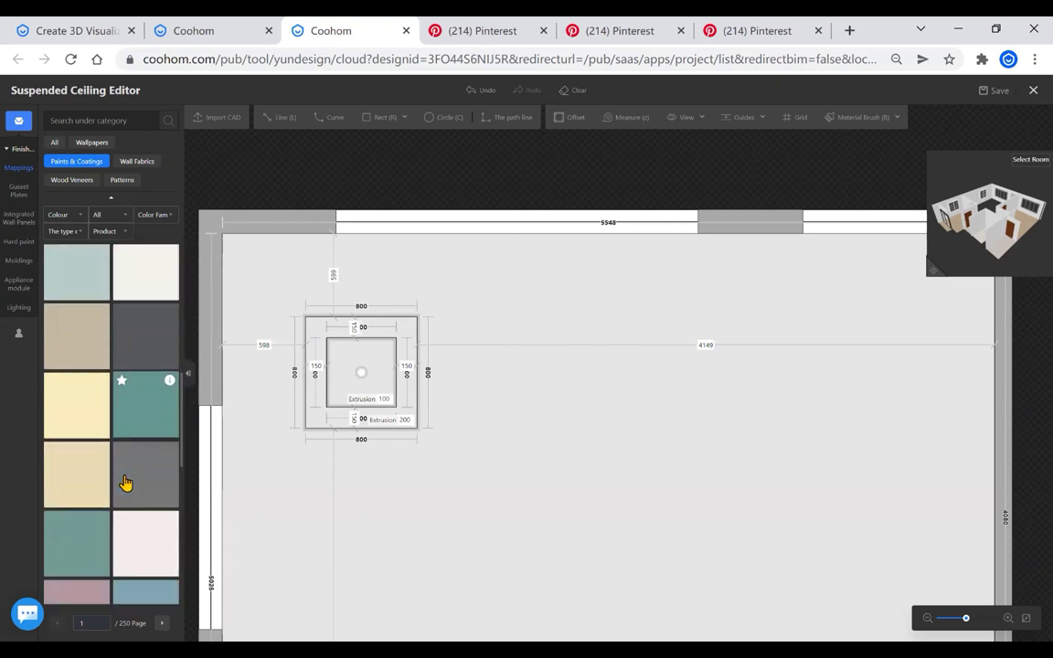
pyautogui.scroll(-1, 128, 426)
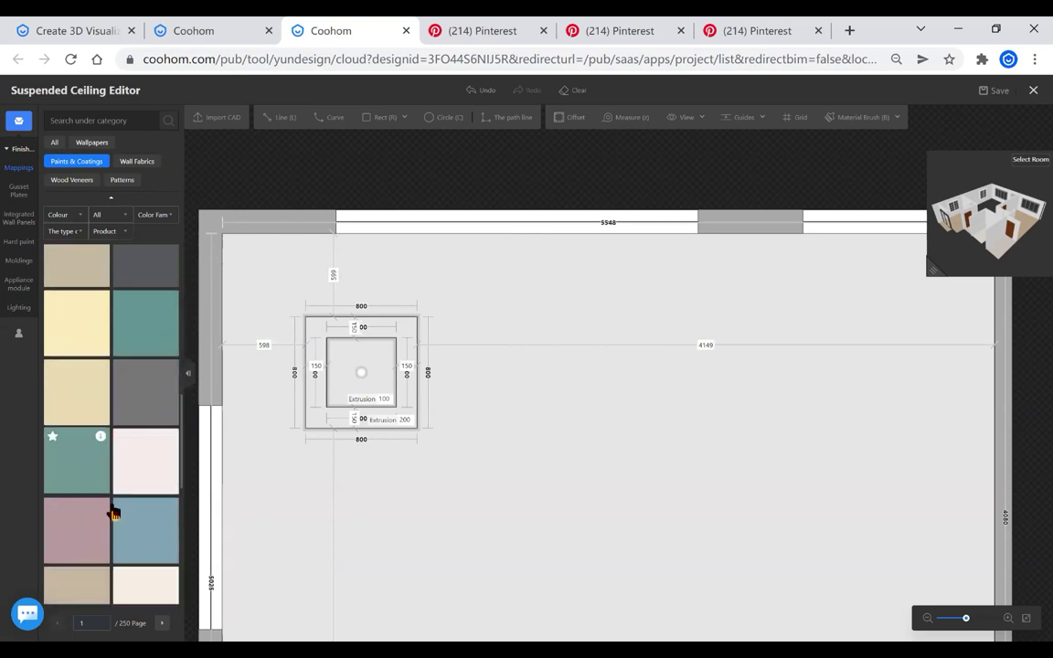
pyautogui.scroll(4, 127, 530)
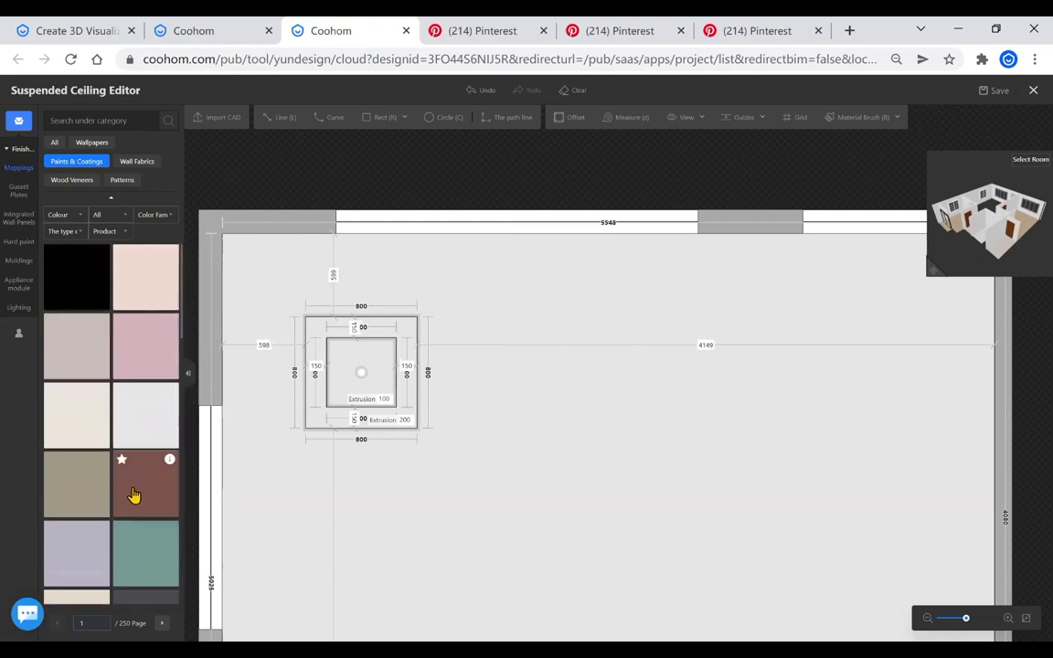
pyautogui.moveTo(245, 439); pyautogui.dragTo(331, 430)
pyautogui.scroll(-3, 383, 409)
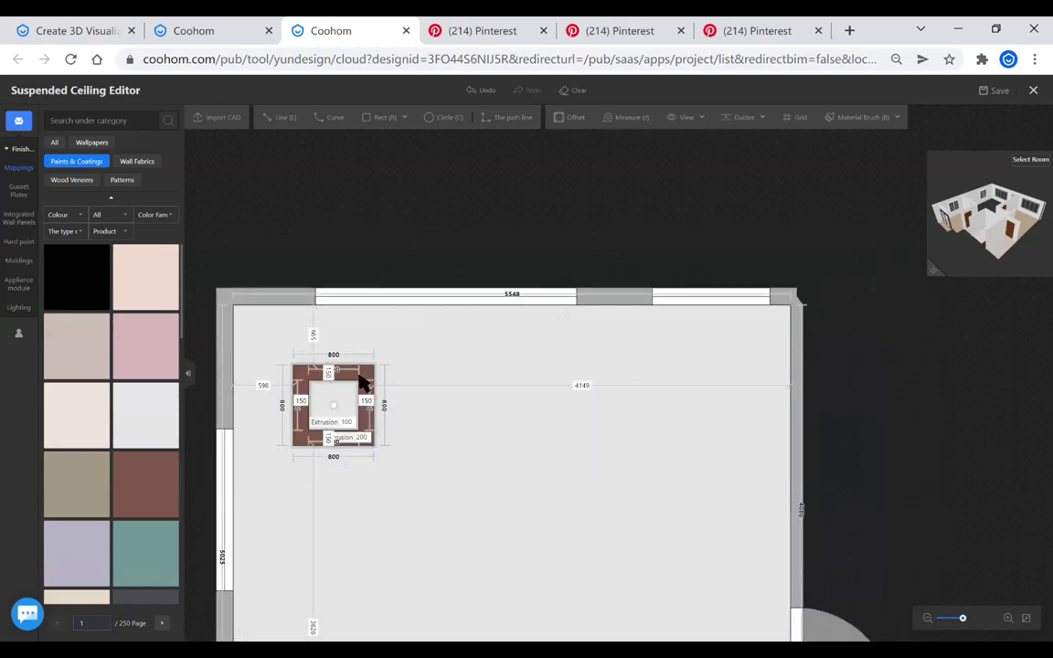
pyautogui.scroll(-2, 388, 346)
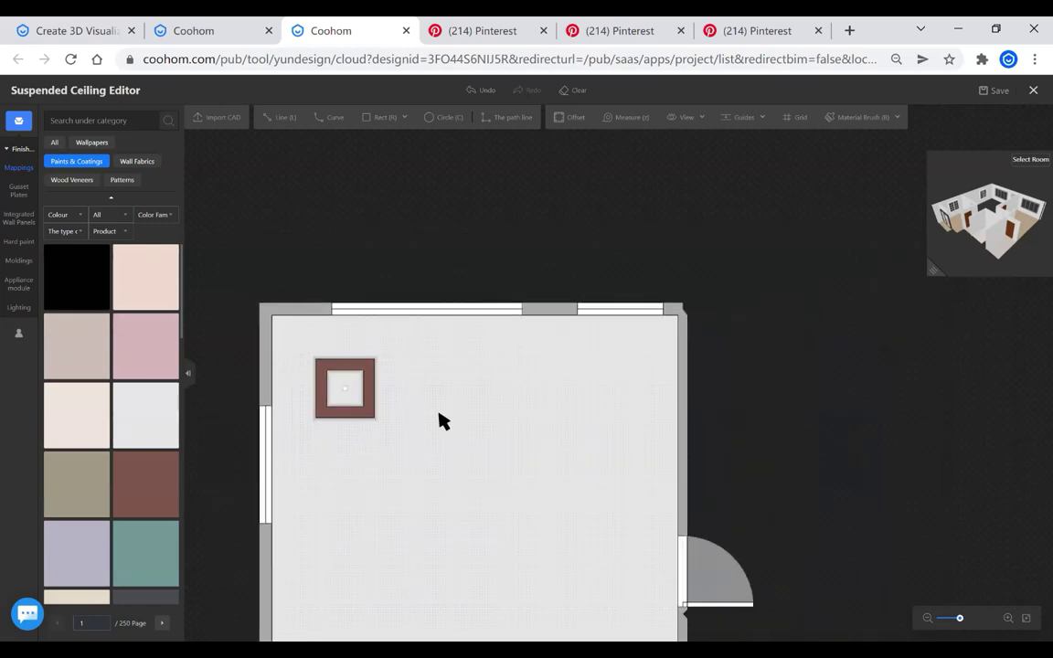
# Array the two squares and their spotlight into a grid of five columns and four rows with 150 spacing along both axes
pyautogui.click(373, 382)
pyautogui.scroll(2, 378, 384)
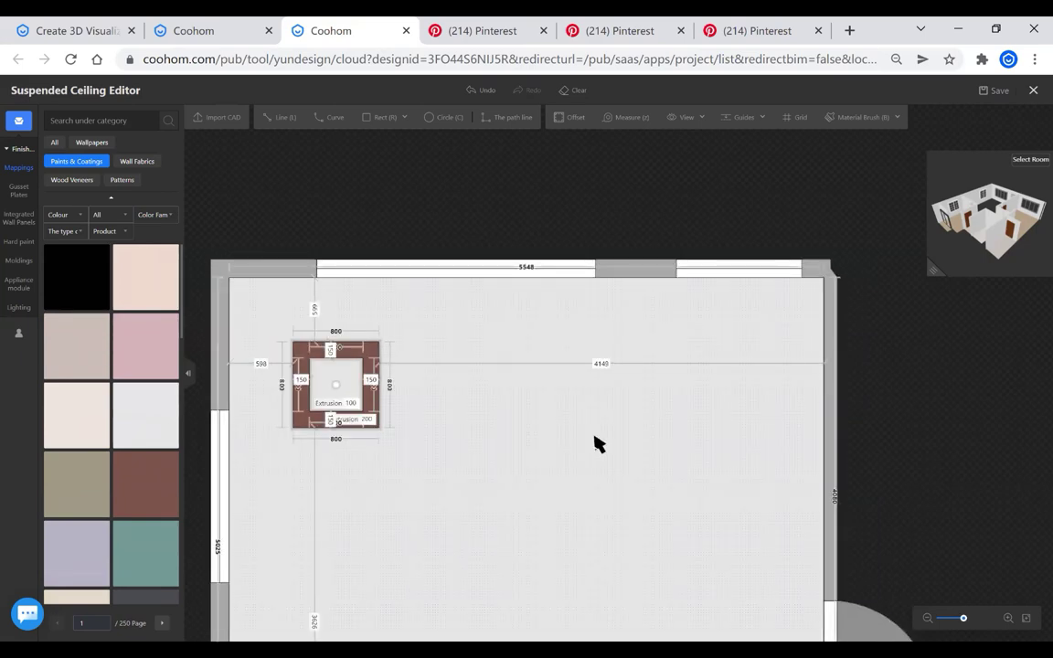
pyautogui.scroll(-1, 364, 360)
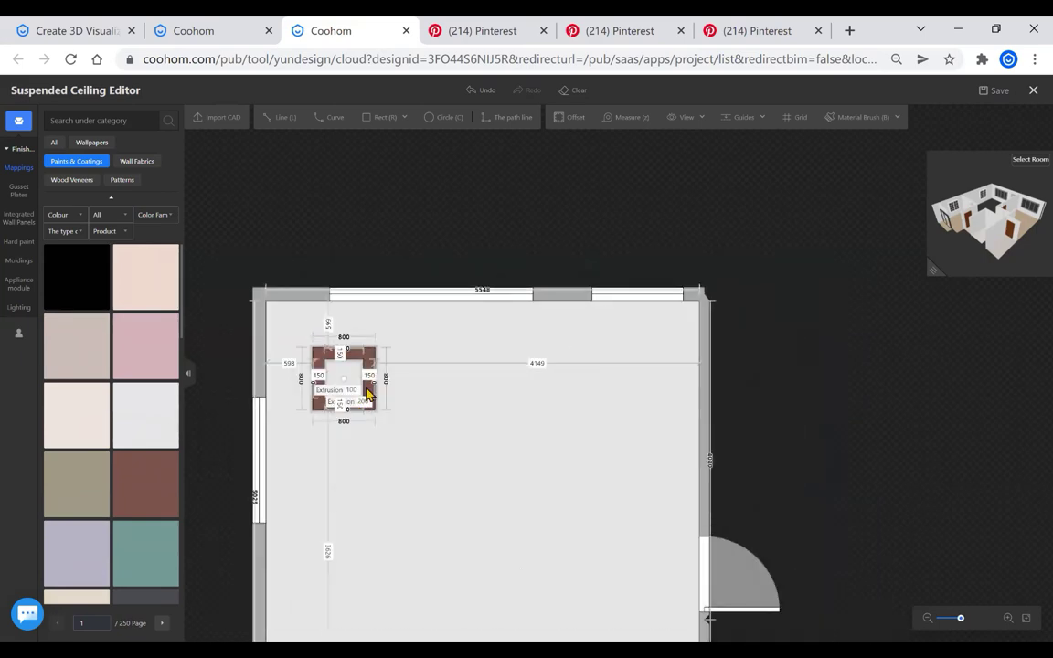
pyautogui.scroll(2, 370, 365)
pyautogui.moveTo(191, 311); pyautogui.dragTo(408, 446)
pyautogui.scroll(-1, 366, 364)
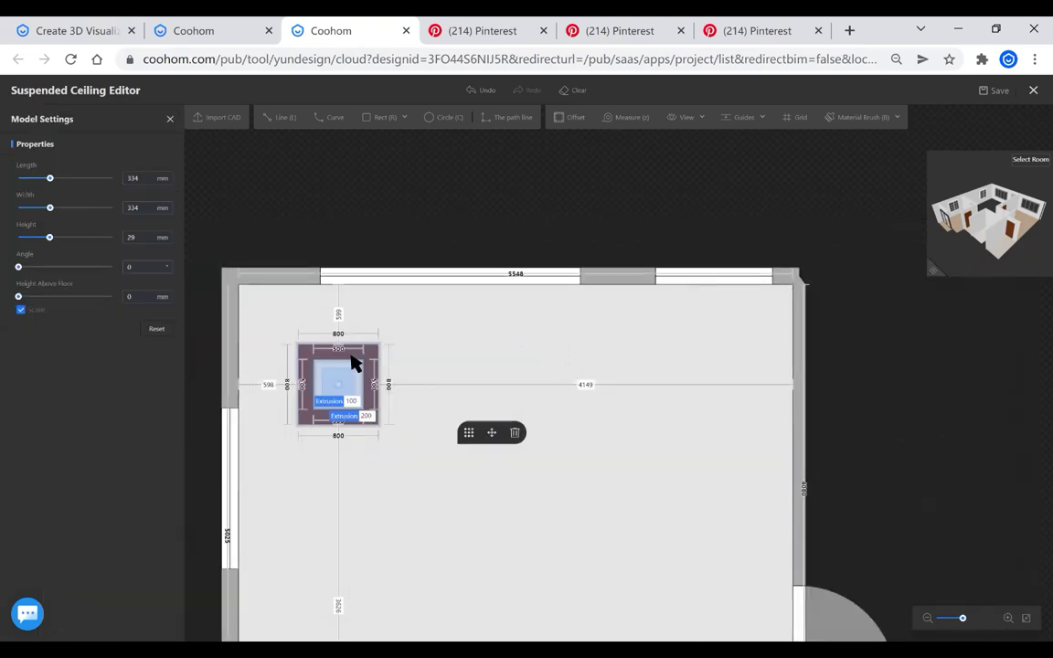
pyautogui.click(367, 198)
pyautogui.scroll(1, 306, 355)
pyautogui.moveTo(280, 314); pyautogui.dragTo(416, 457)
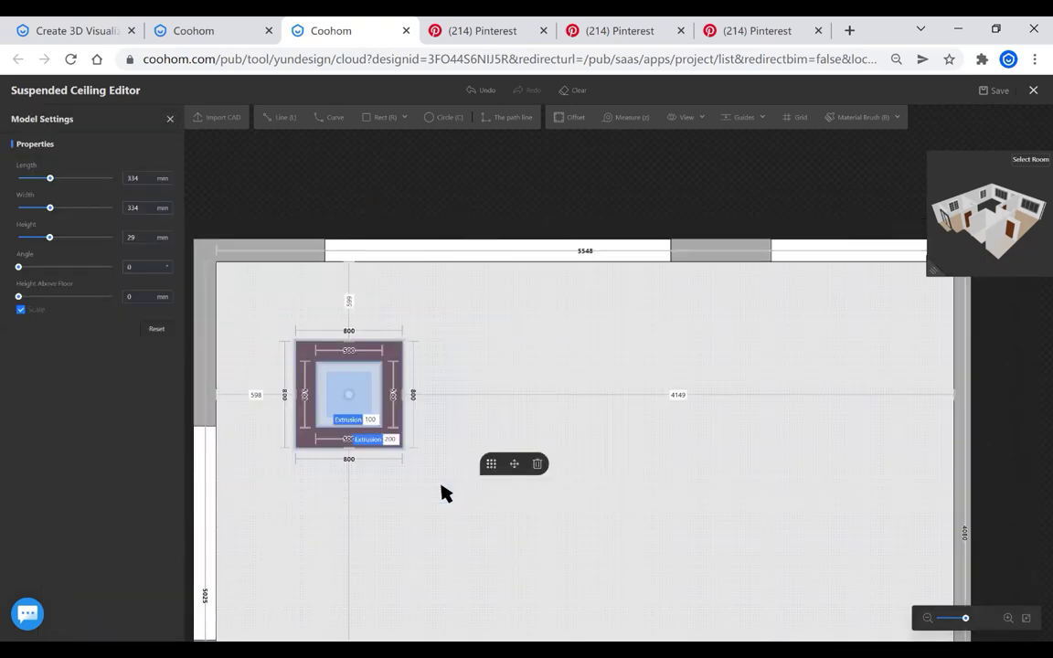
pyautogui.scroll(-1, 284, 292)
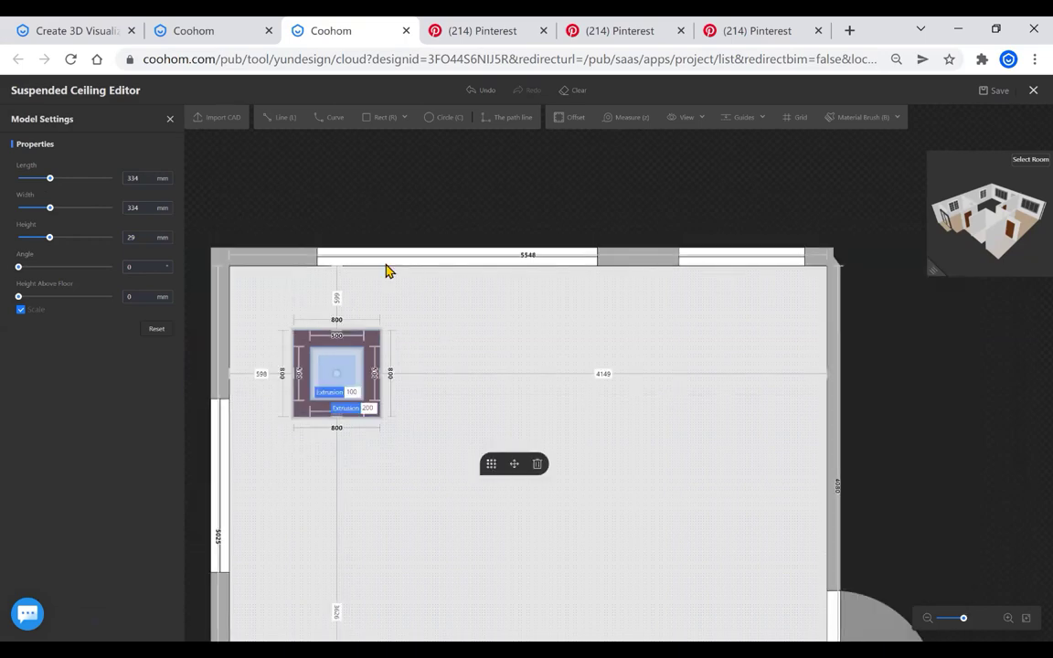
pyautogui.scroll(-1, 325, 345)
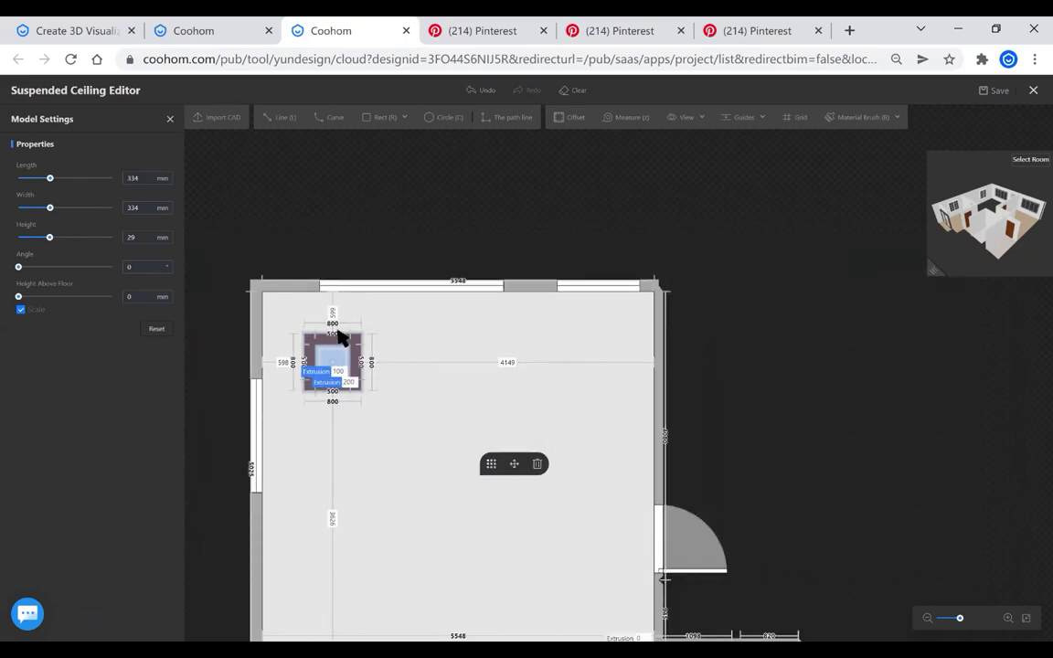
pyautogui.click(491, 464)
pyautogui.scroll(-2, 526, 367)
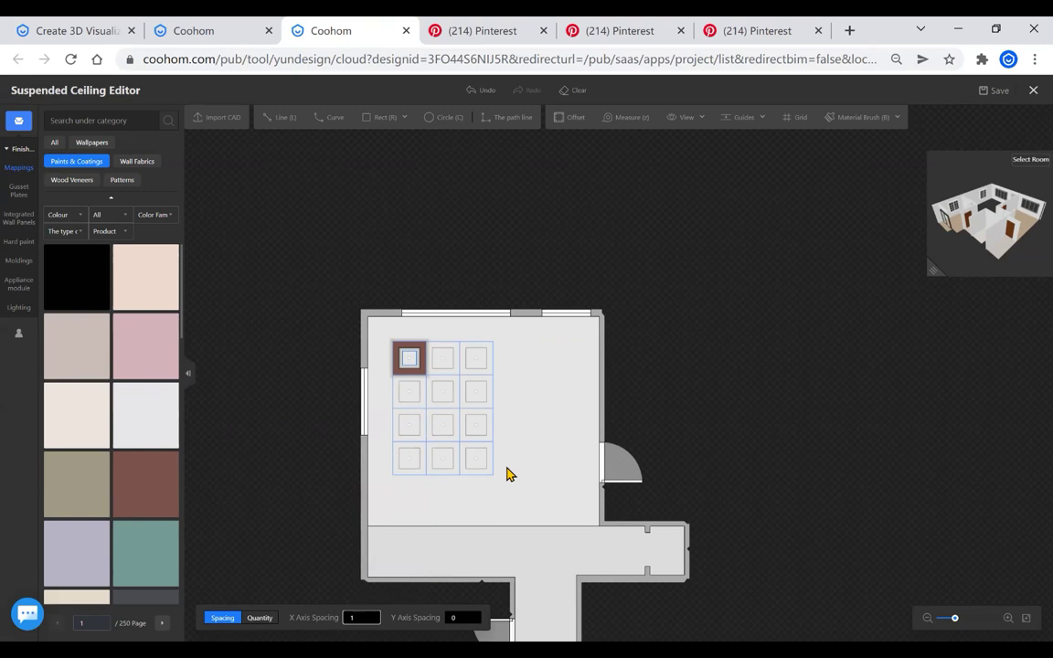
pyautogui.press('Tab')
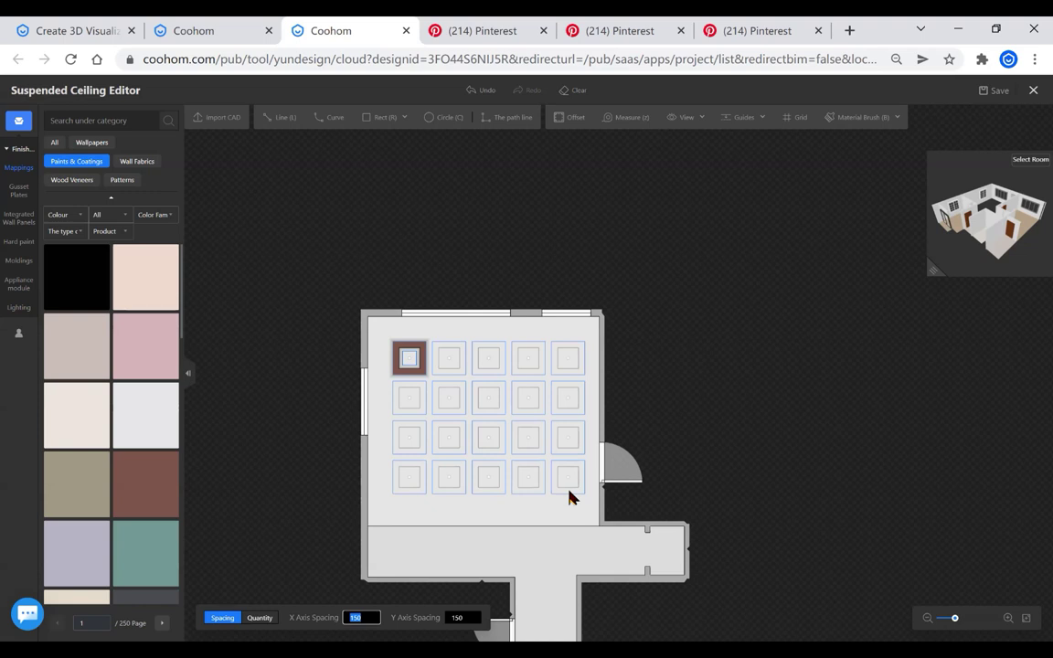
pyautogui.click(260, 619)
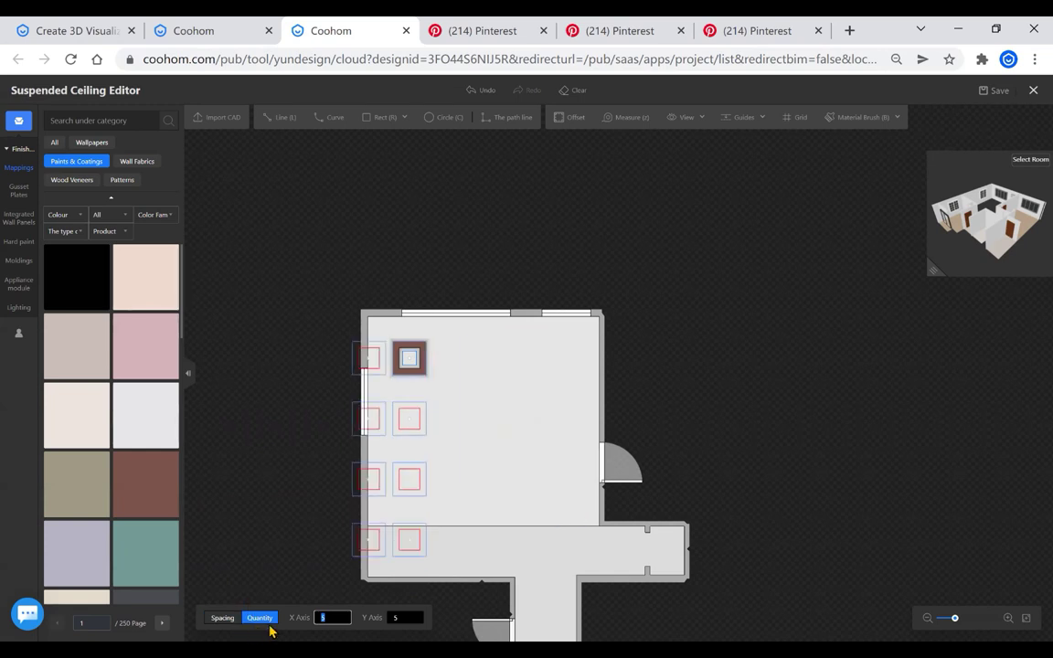
pyautogui.click(224, 619)
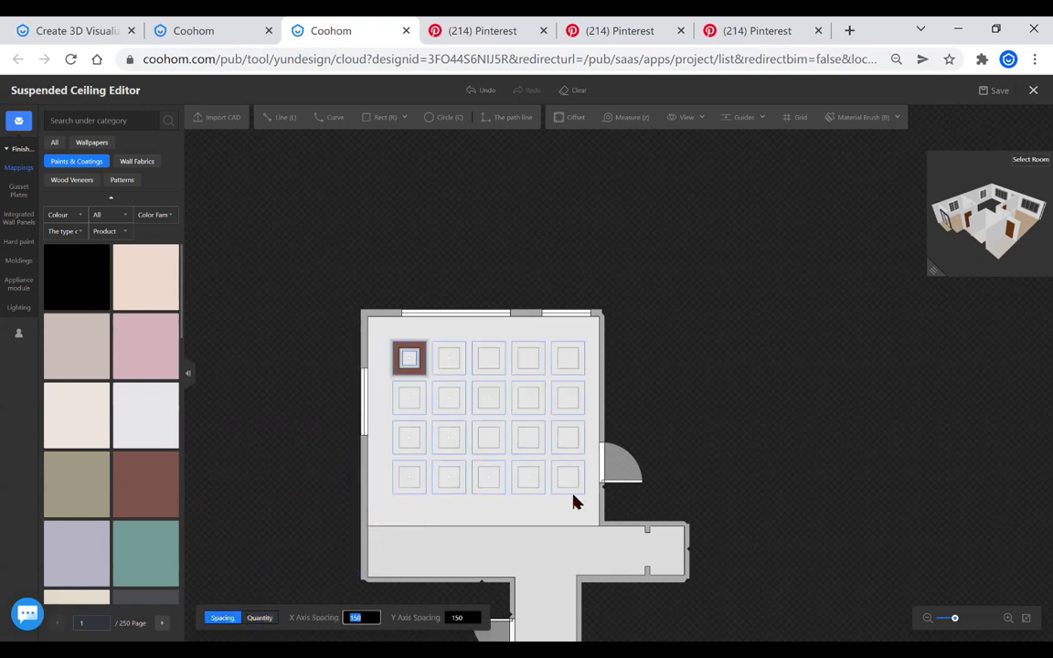
pyautogui.click(574, 495)
pyautogui.click(574, 501)
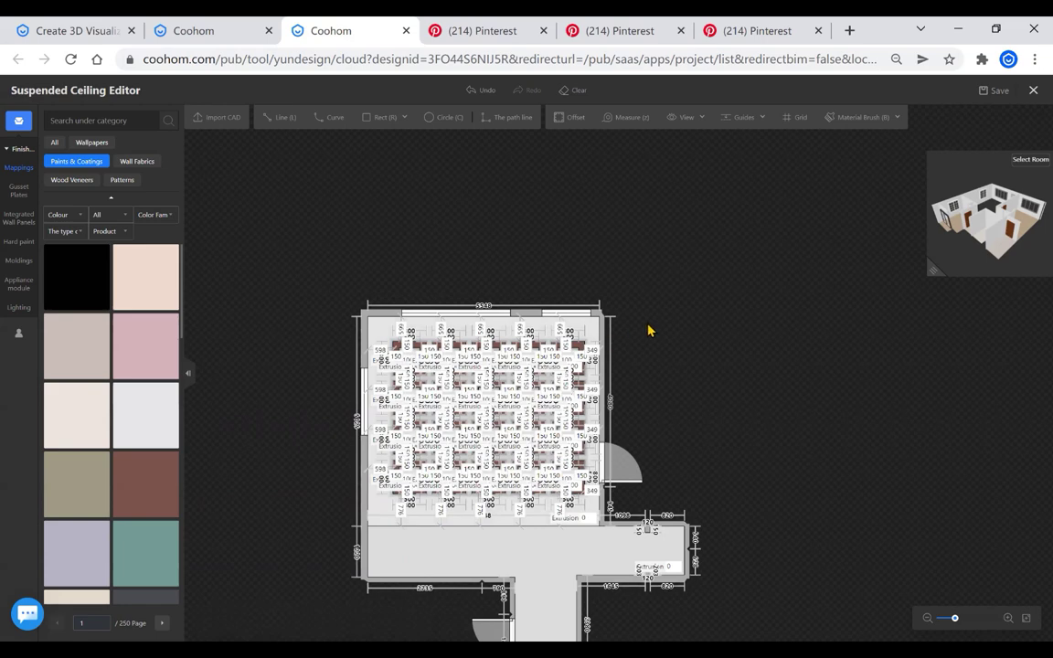
# Try to box-select the whole grid of recessed squares within the main ceiling area
pyautogui.scroll(5, 582, 454)
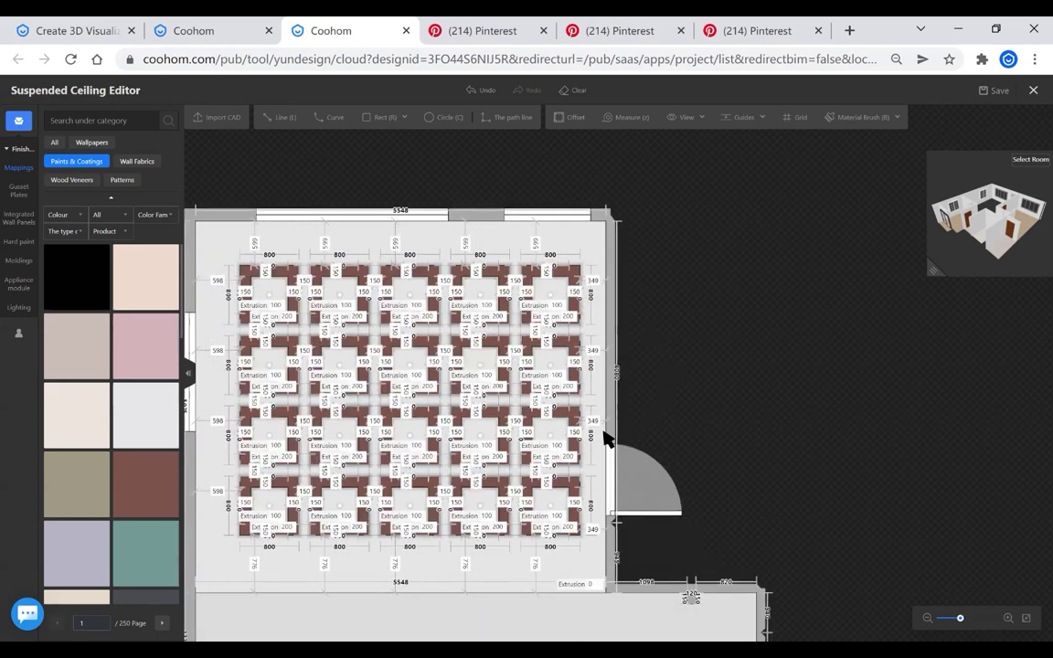
pyautogui.scroll(-3, 610, 438)
pyautogui.scroll(1, 356, 491)
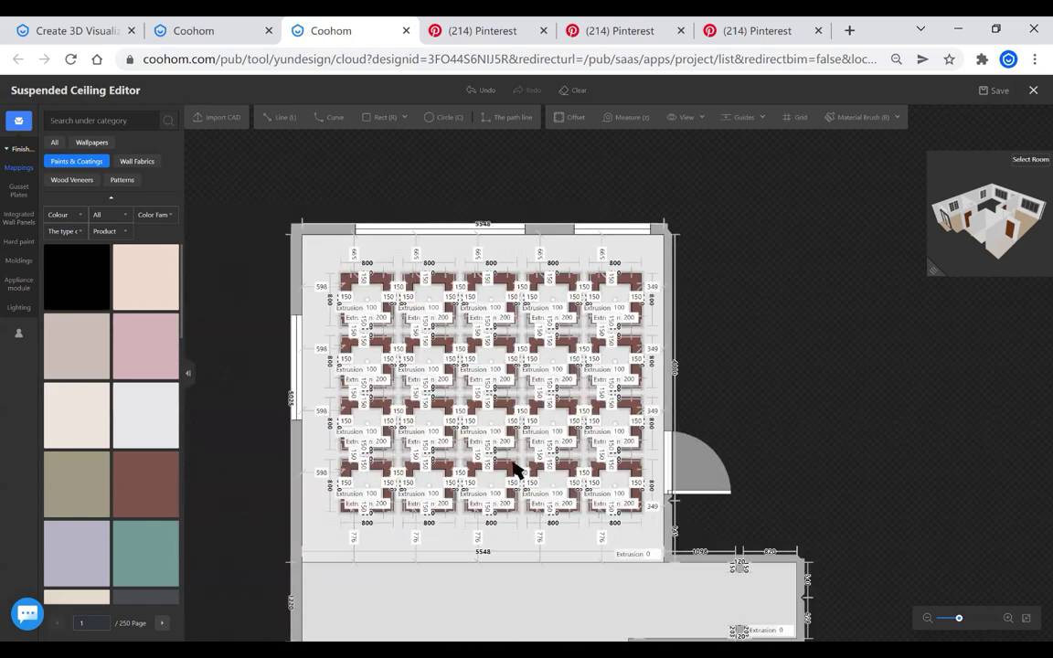
pyautogui.scroll(1, 546, 337)
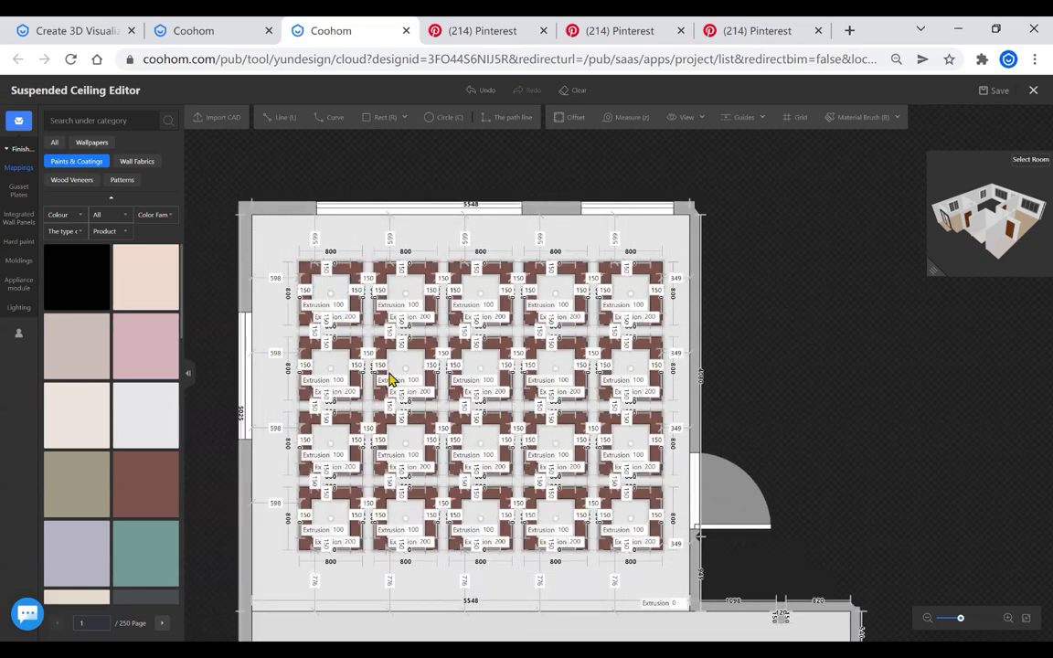
pyautogui.click(282, 252)
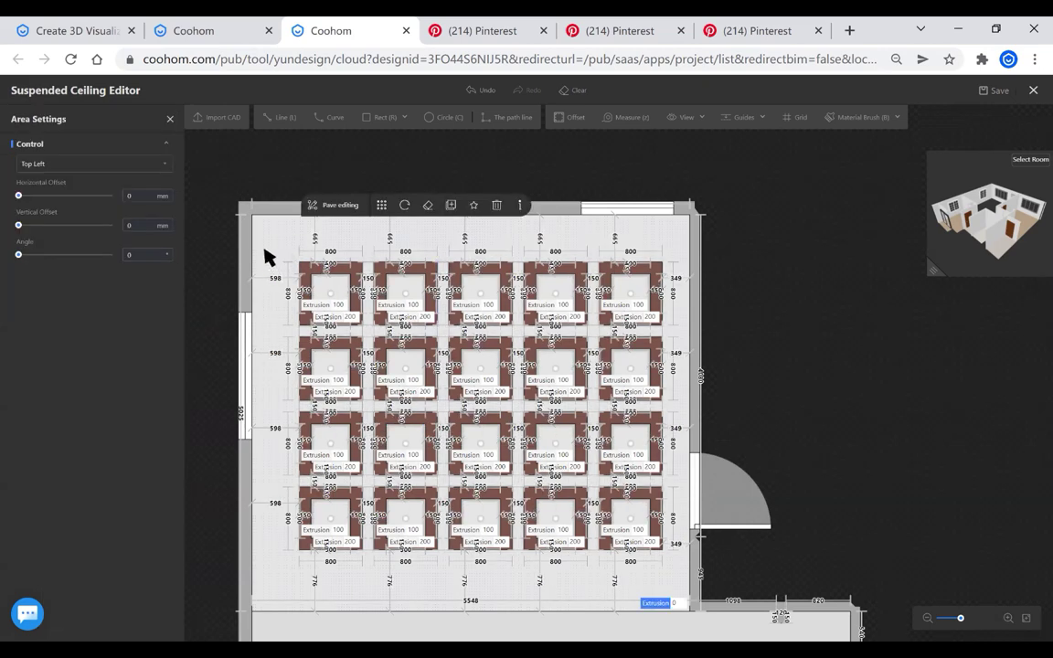
pyautogui.moveTo(805, 448); pyautogui.dragTo(726, 205)
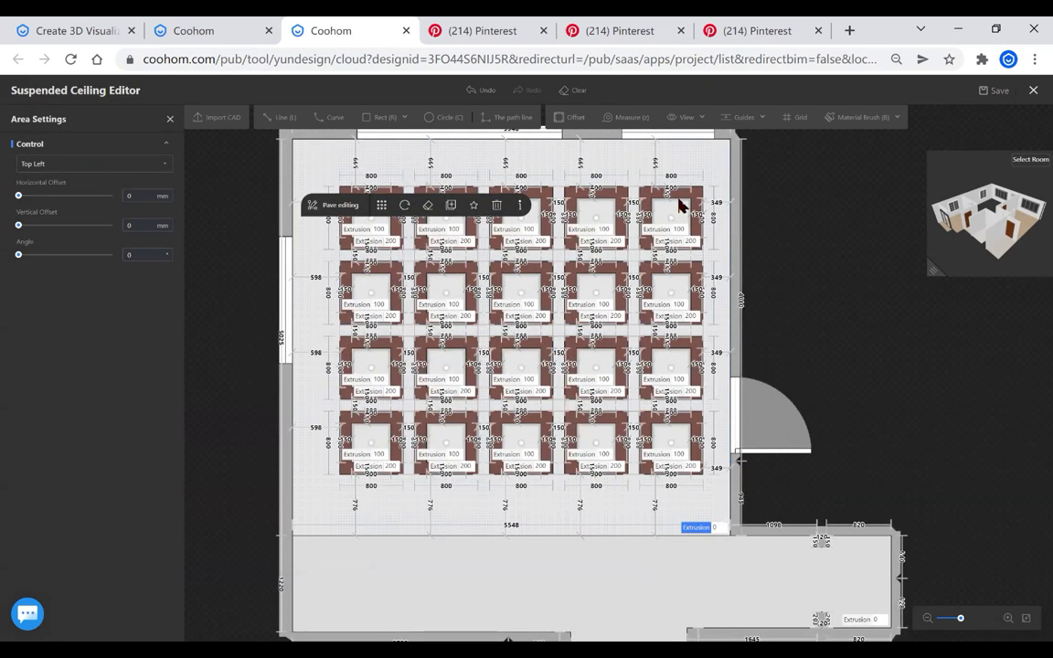
pyautogui.moveTo(747, 143); pyautogui.dragTo(631, 244)
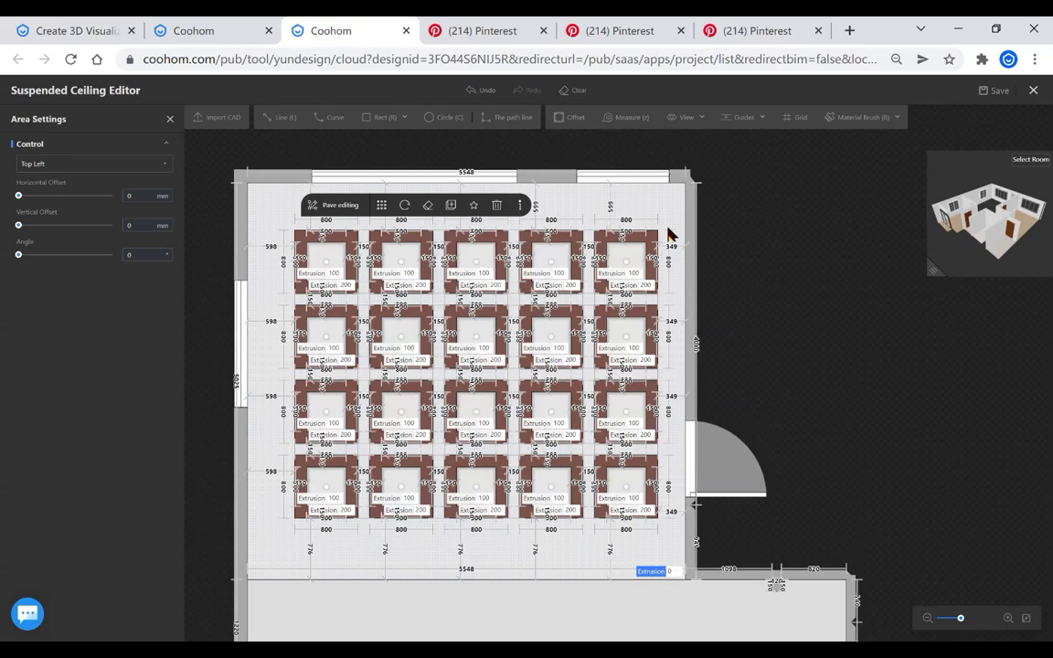
pyautogui.moveTo(667, 227); pyautogui.dragTo(293, 561)
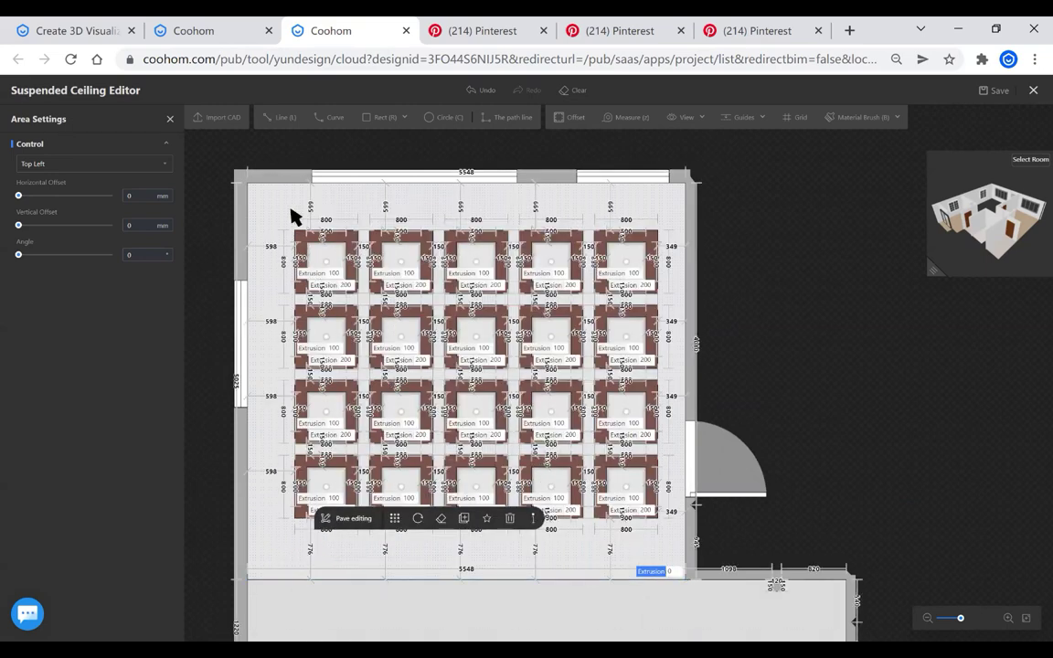
# Try setting the distance from the upper-left square's left edge to the wall to 450, then undo it
pyautogui.click(283, 242)
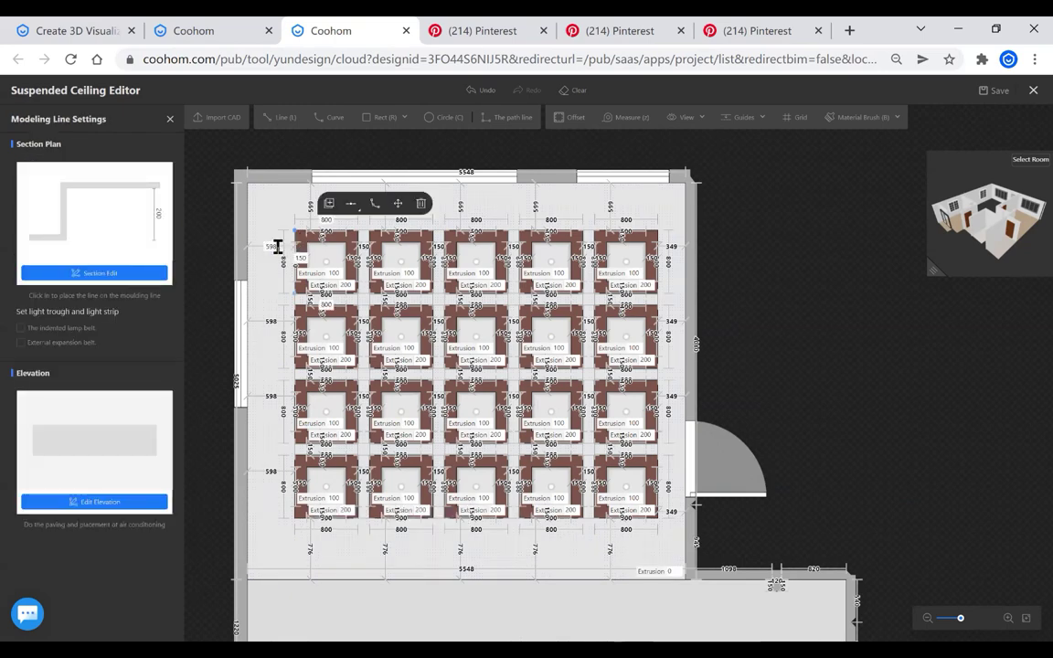
pyautogui.click(277, 247)
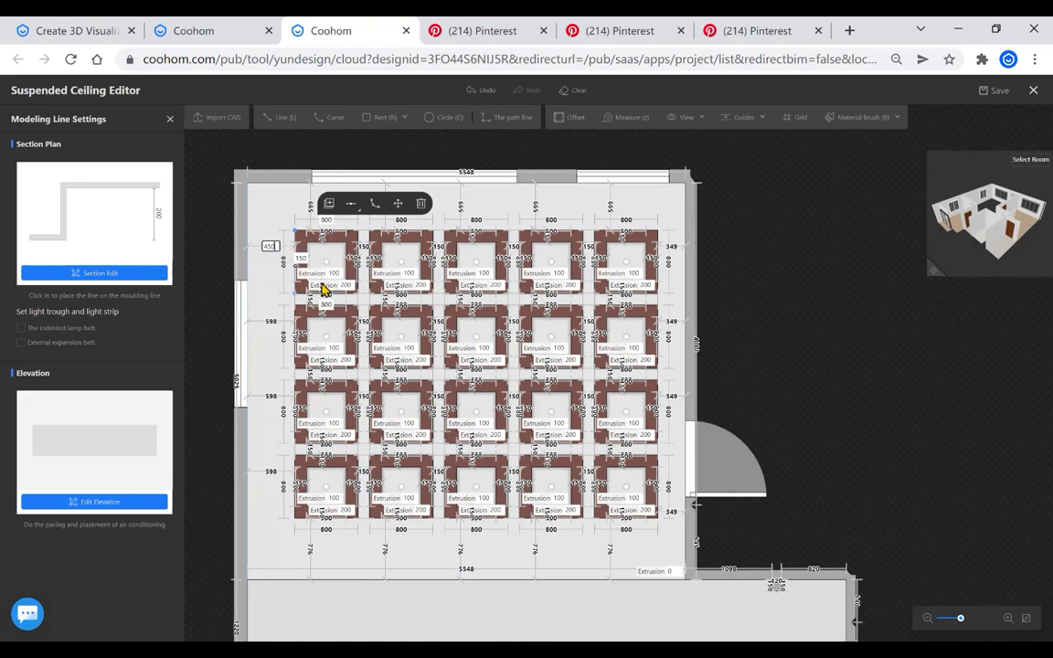
pyautogui.write('450')
pyautogui.press('Return')
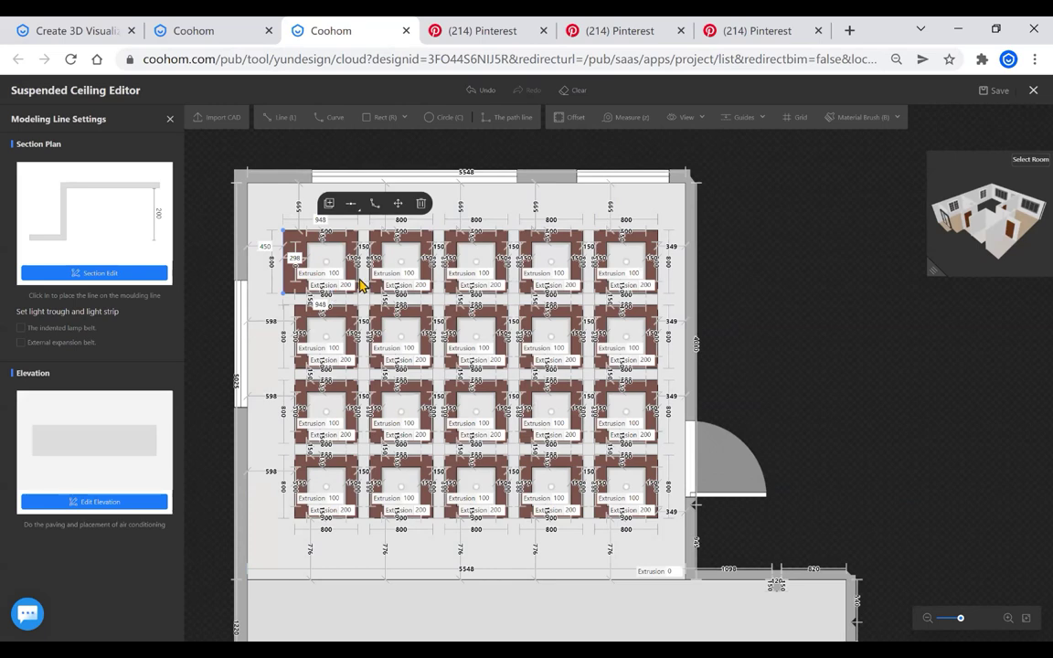
pyautogui.hotkey('ctrl', 'z')
# Try to box-select all the recessed squares together within the main ceiling area
pyautogui.moveTo(282, 206); pyautogui.dragTo(345, 254)
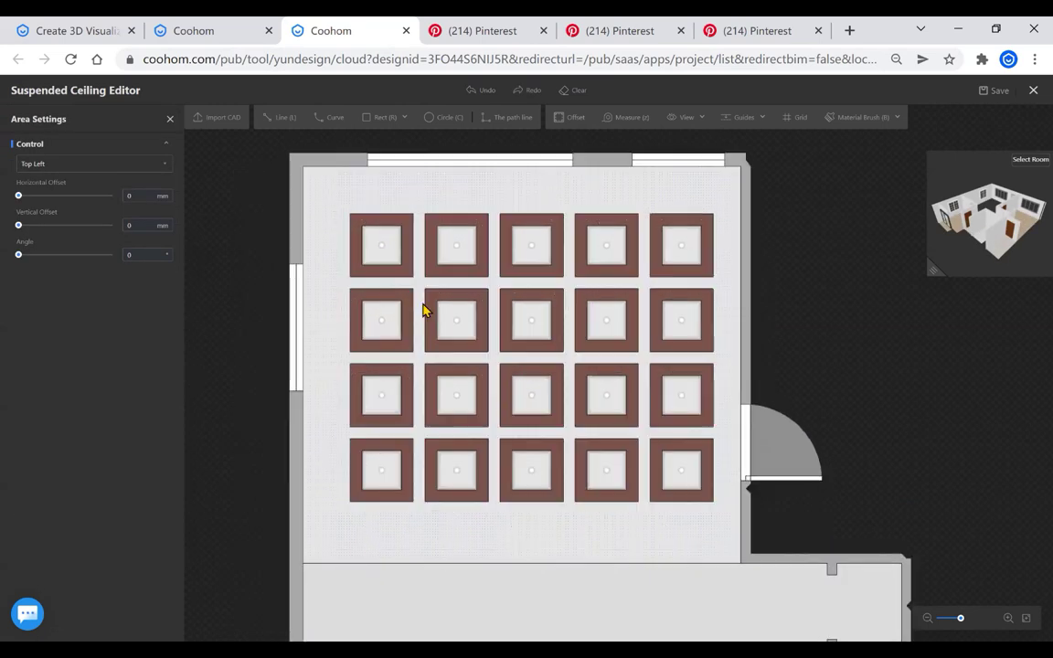
pyautogui.moveTo(331, 203); pyautogui.dragTo(729, 535)
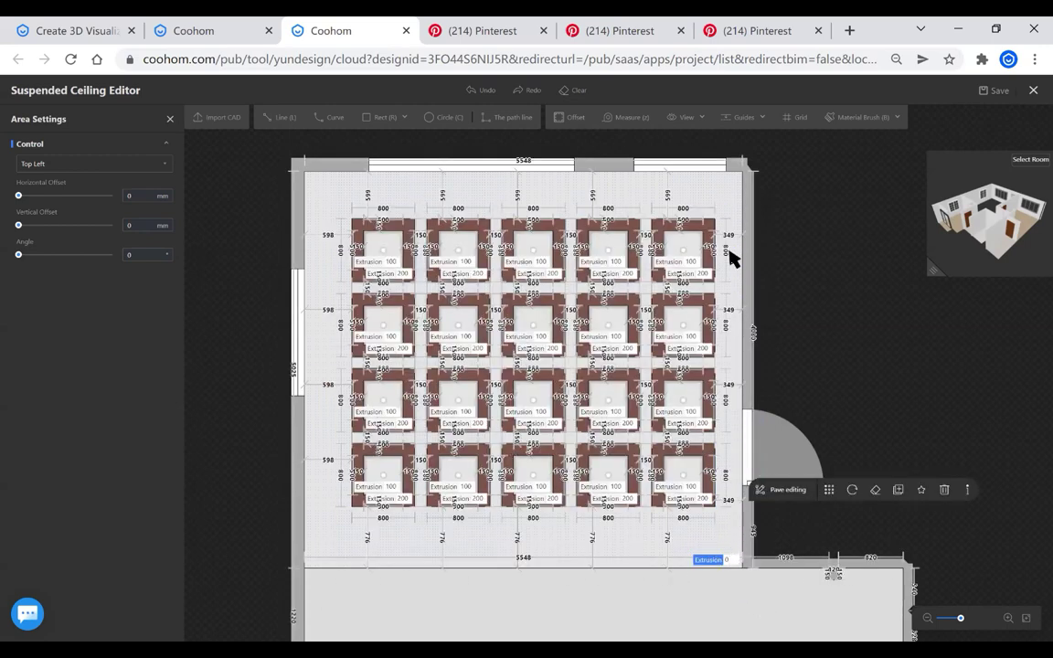
pyautogui.click(730, 205)
pyautogui.moveTo(722, 200); pyautogui.dragTo(649, 295)
pyautogui.moveTo(651, 196); pyautogui.dragTo(353, 529)
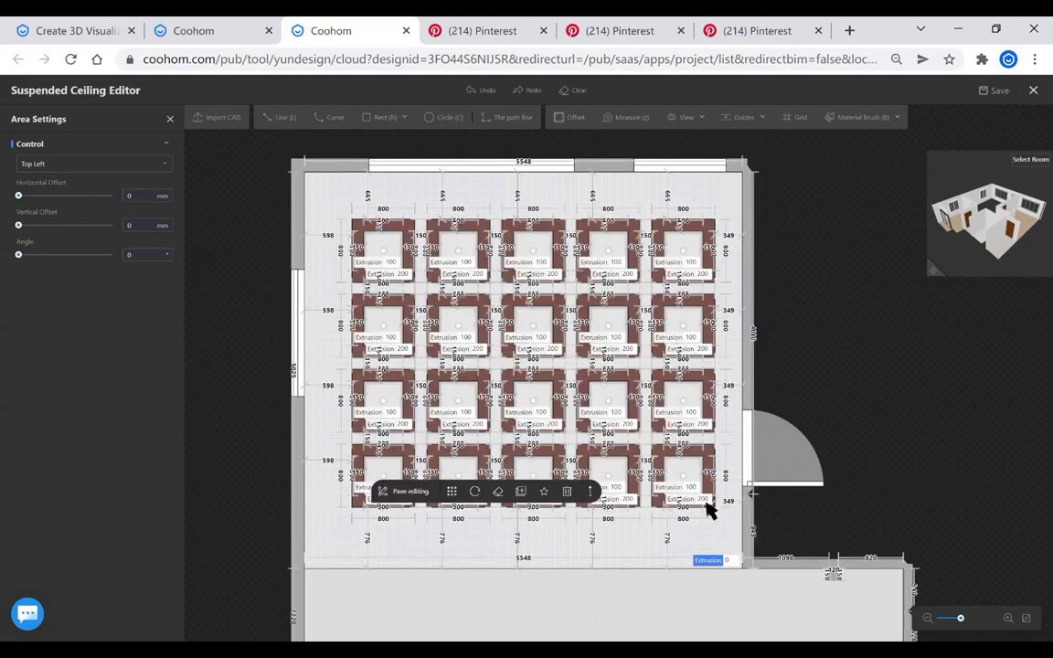
pyautogui.click(342, 218)
pyautogui.click(342, 219)
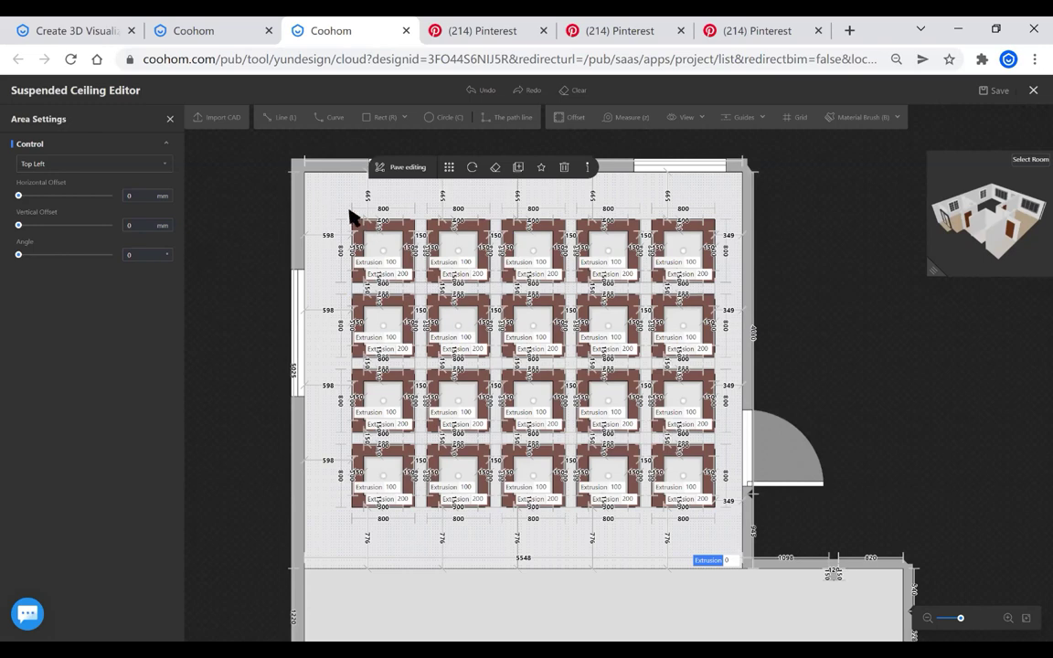
pyautogui.moveTo(724, 197); pyautogui.dragTo(343, 537)
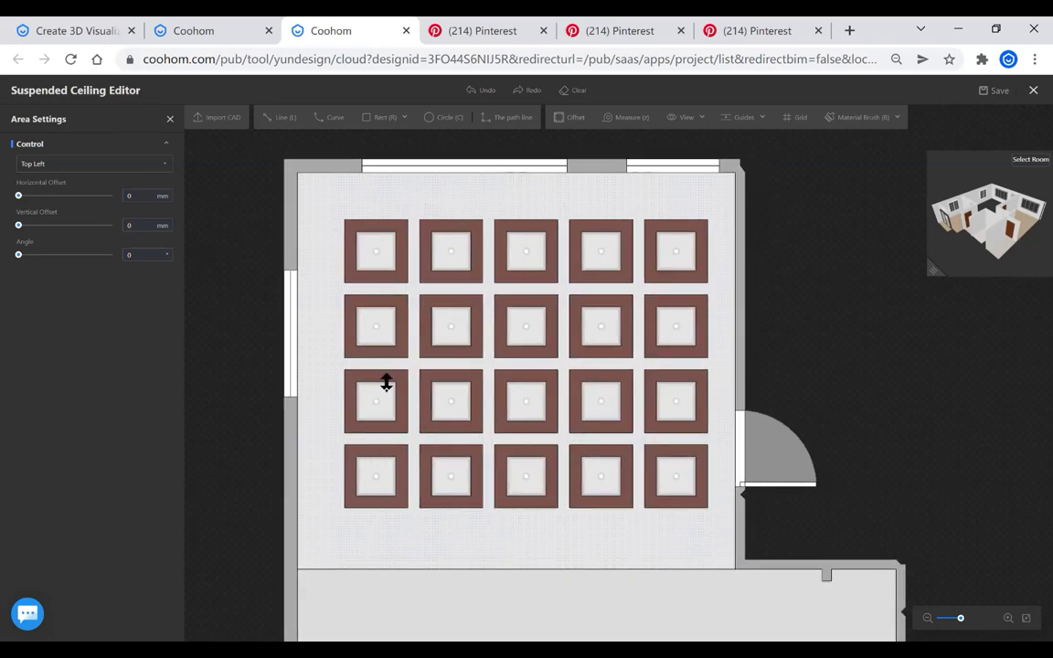
pyautogui.moveTo(296, 189); pyautogui.dragTo(607, 450)
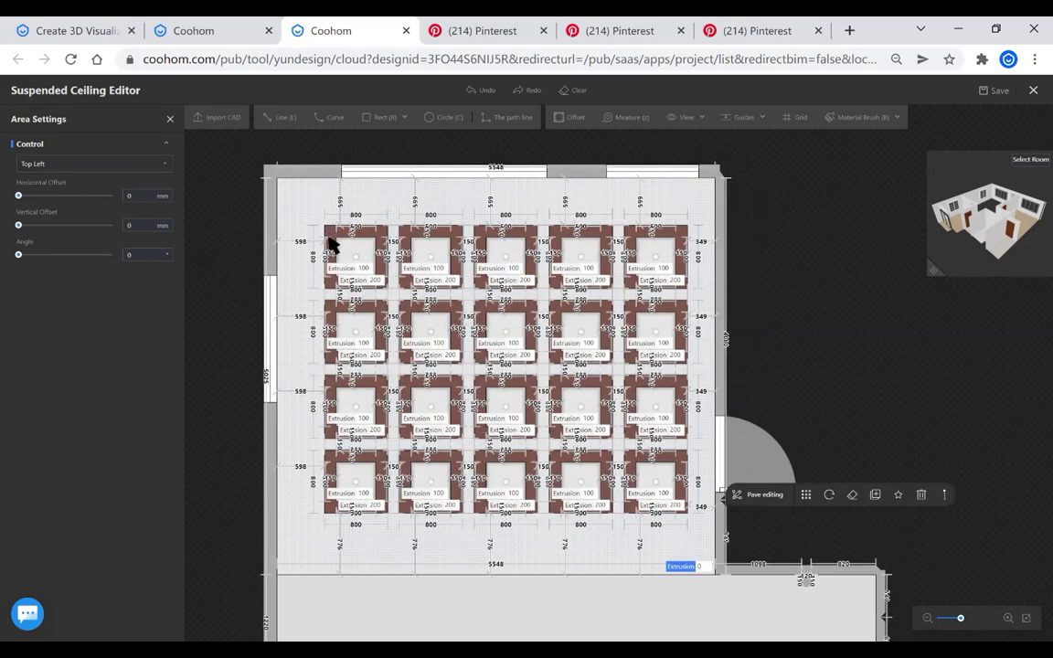
pyautogui.moveTo(302, 200); pyautogui.dragTo(691, 522)
pyautogui.click(667, 476)
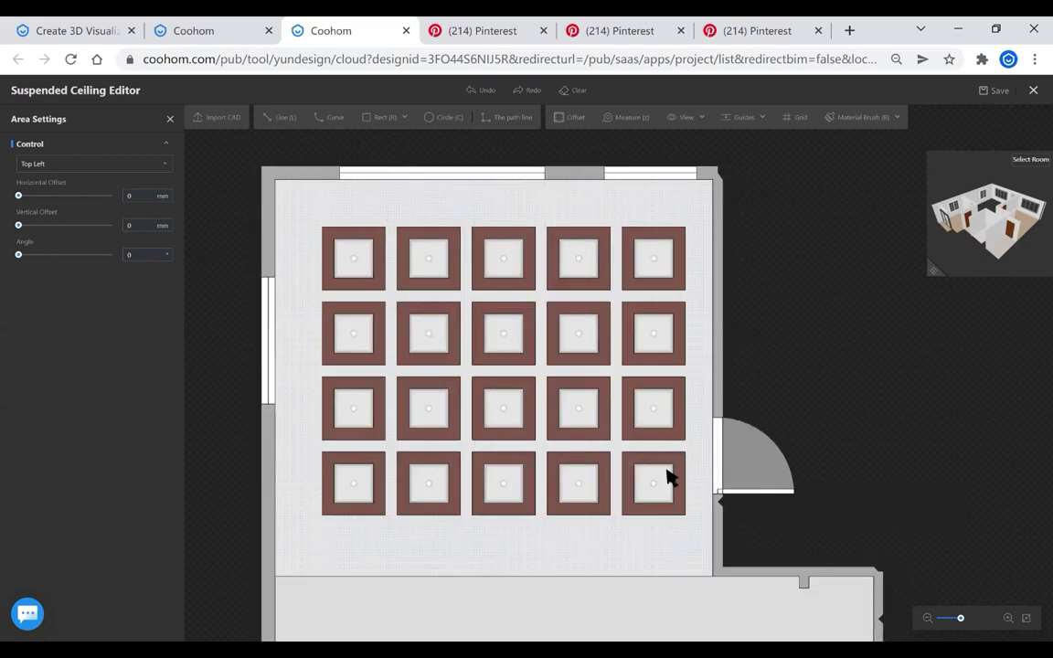
pyautogui.click(630, 277)
pyautogui.click(341, 548)
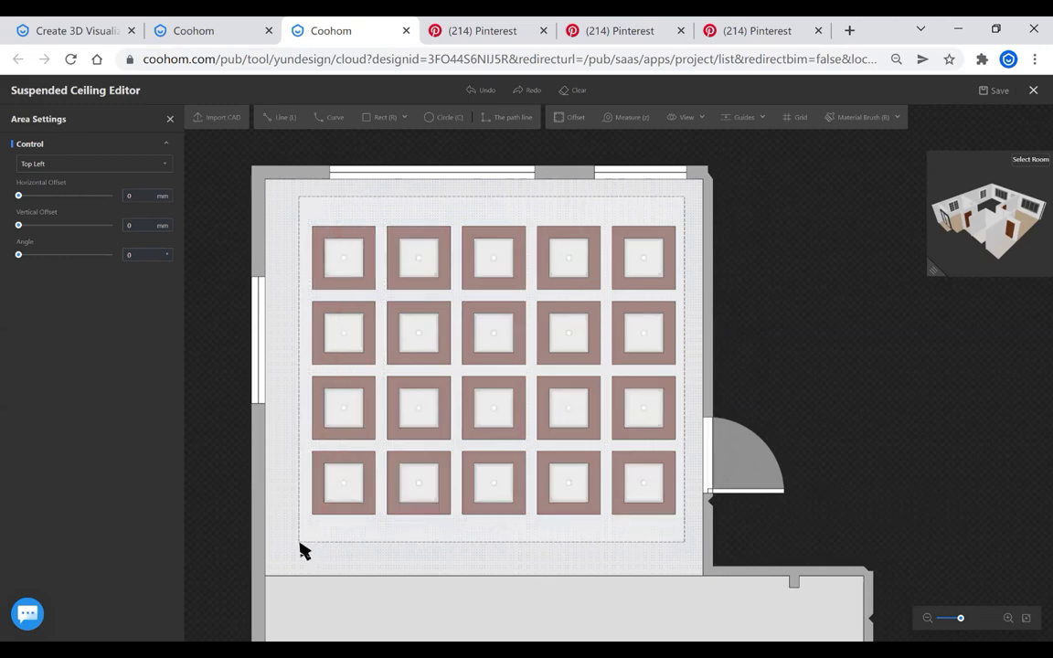
pyautogui.moveTo(300, 543); pyautogui.dragTo(299, 543)
pyautogui.moveTo(679, 312); pyautogui.dragTo(697, 281, button='middle')
pyautogui.scroll(-1, 623, 439)
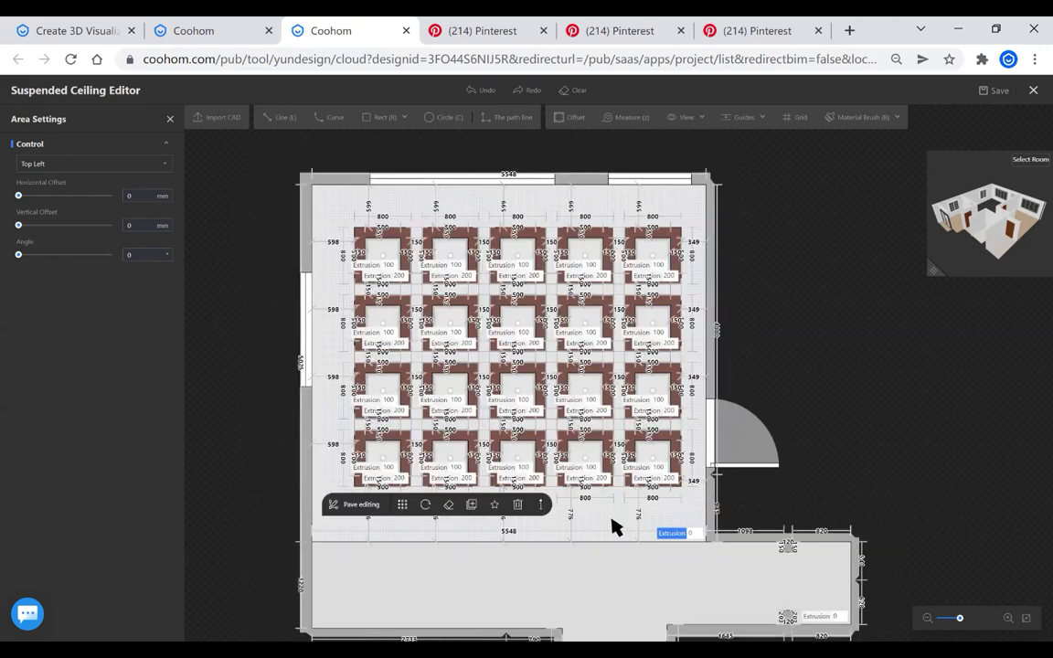
pyautogui.click(805, 299)
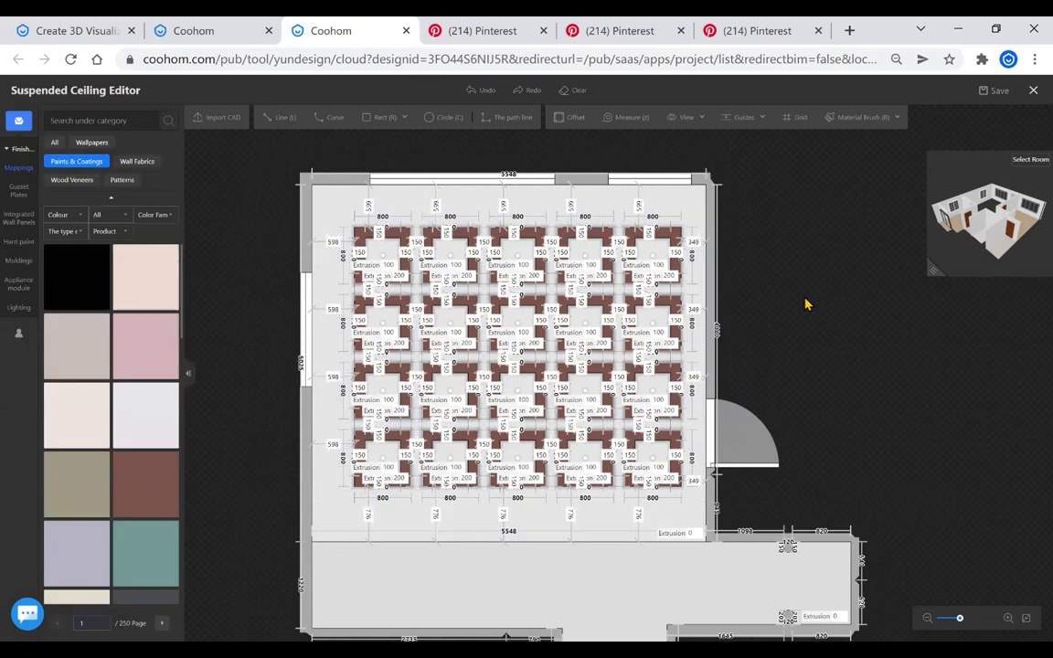
pyautogui.click(582, 325)
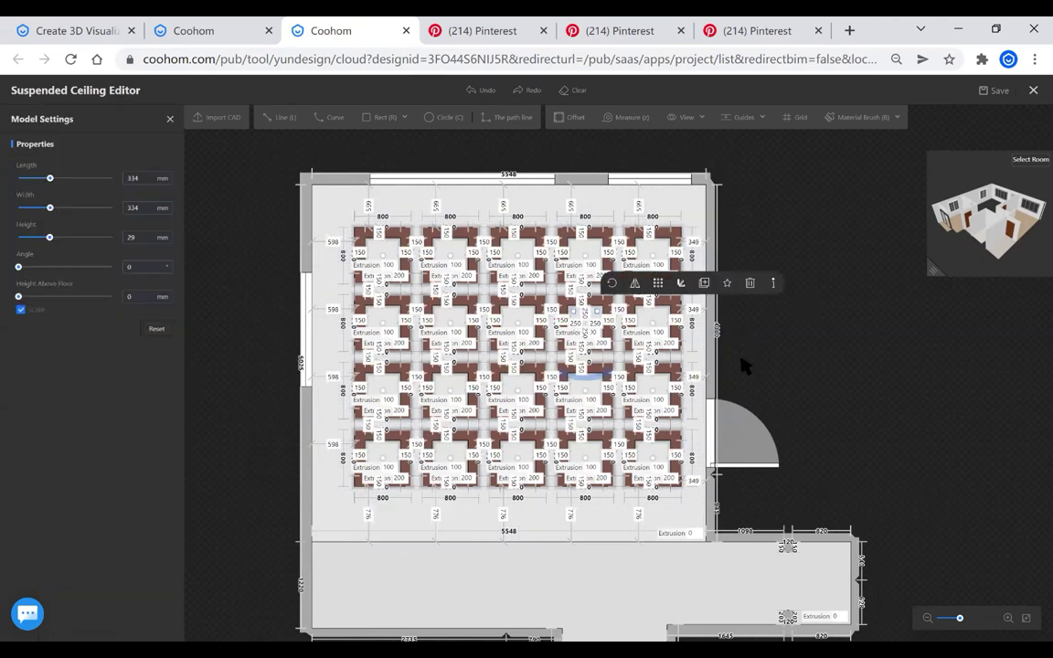
pyautogui.click(855, 359)
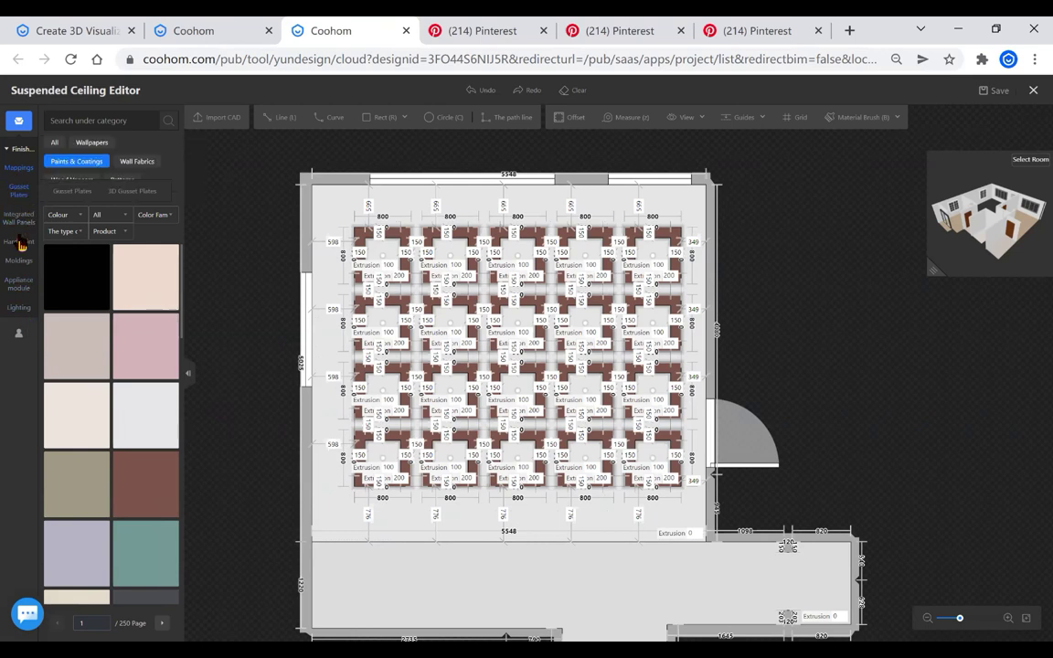
# Add the curved white corner molding around the perimeter of the main ceiling area and save the ceiling
pyautogui.click(21, 265)
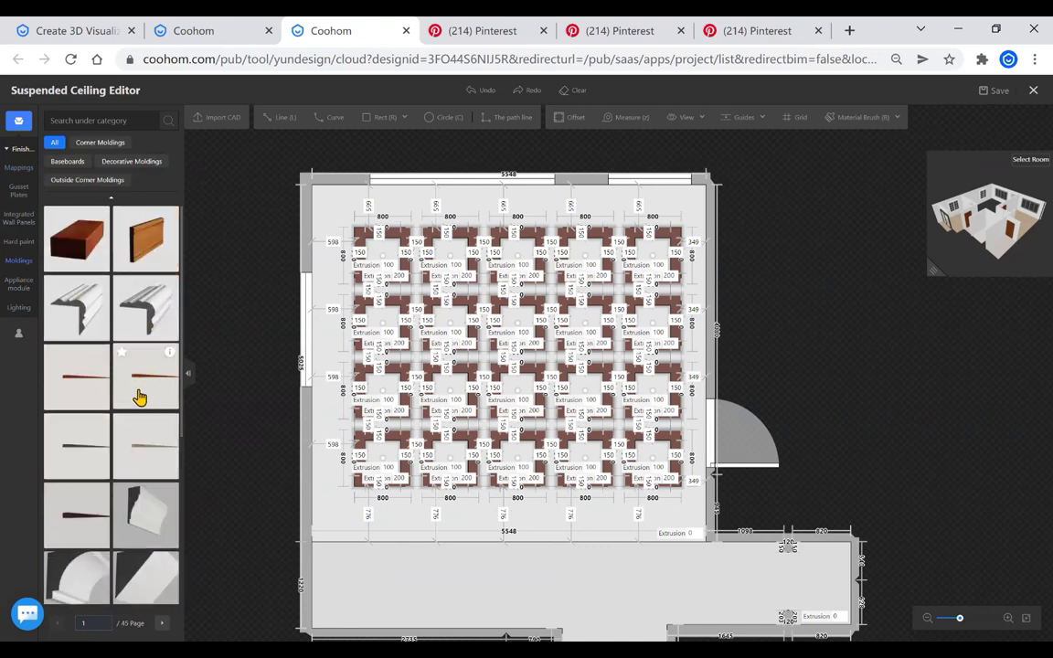
pyautogui.click(99, 143)
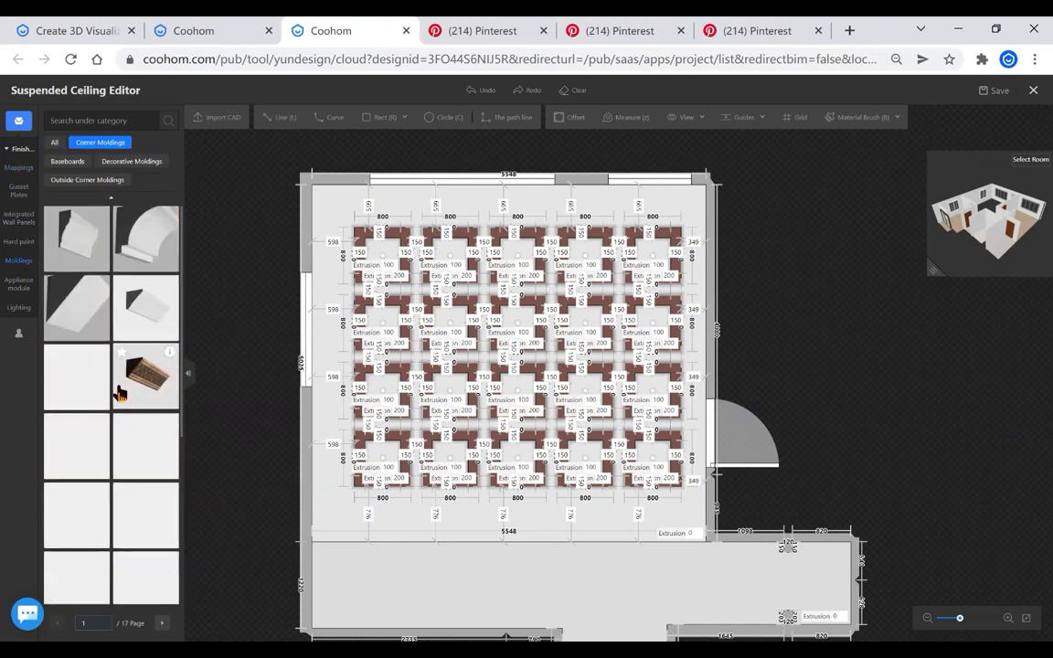
pyautogui.click(132, 251)
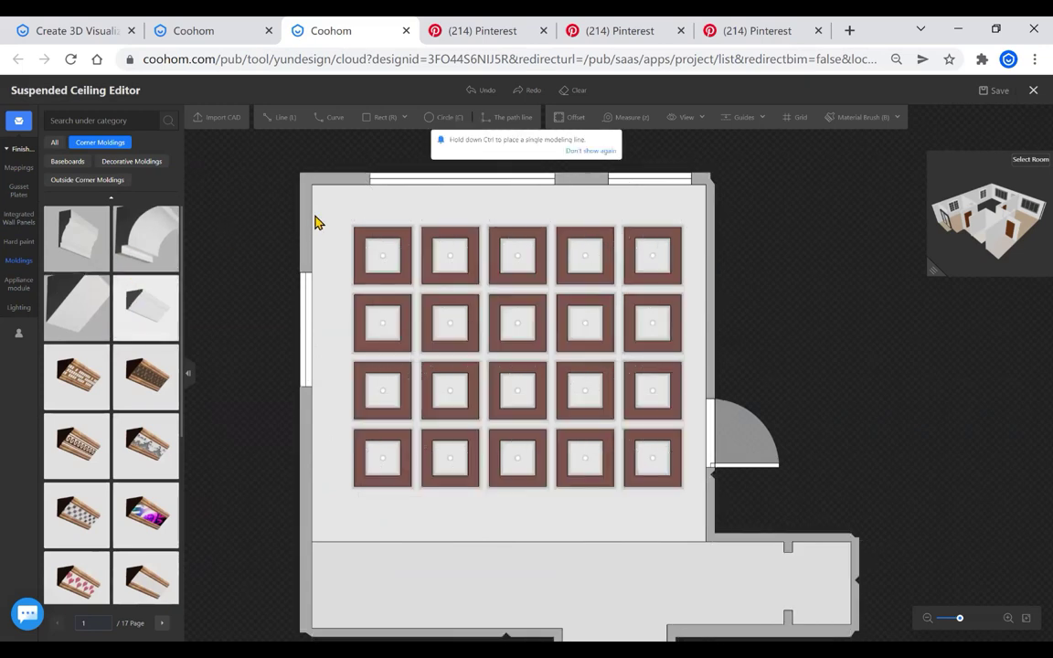
pyautogui.click(404, 224)
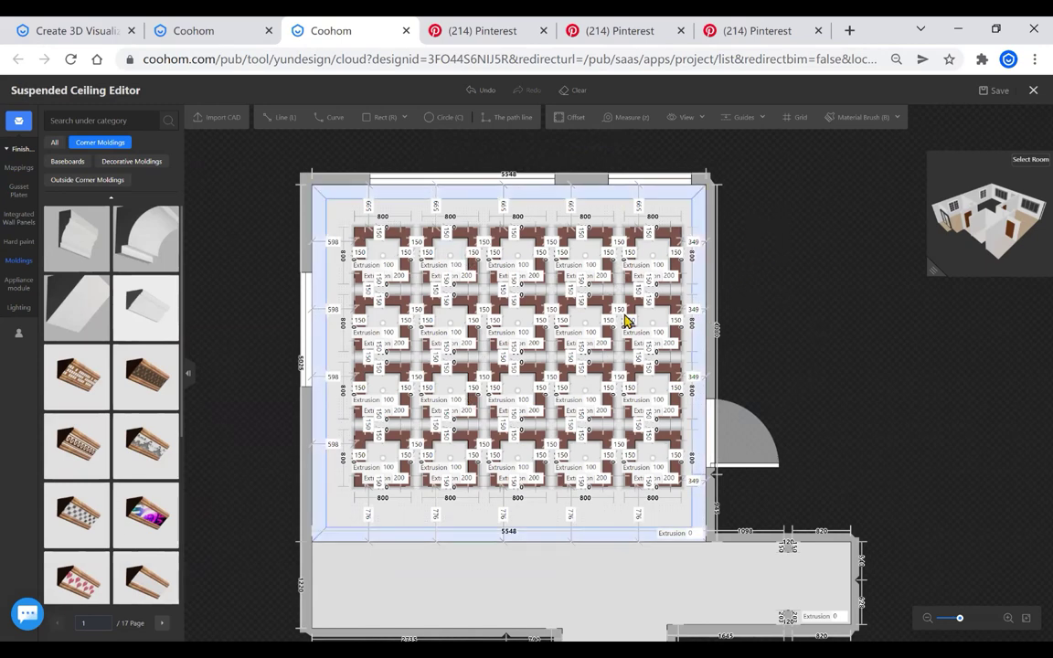
pyautogui.scroll(-2, 490, 342)
pyautogui.scroll(2, 530, 313)
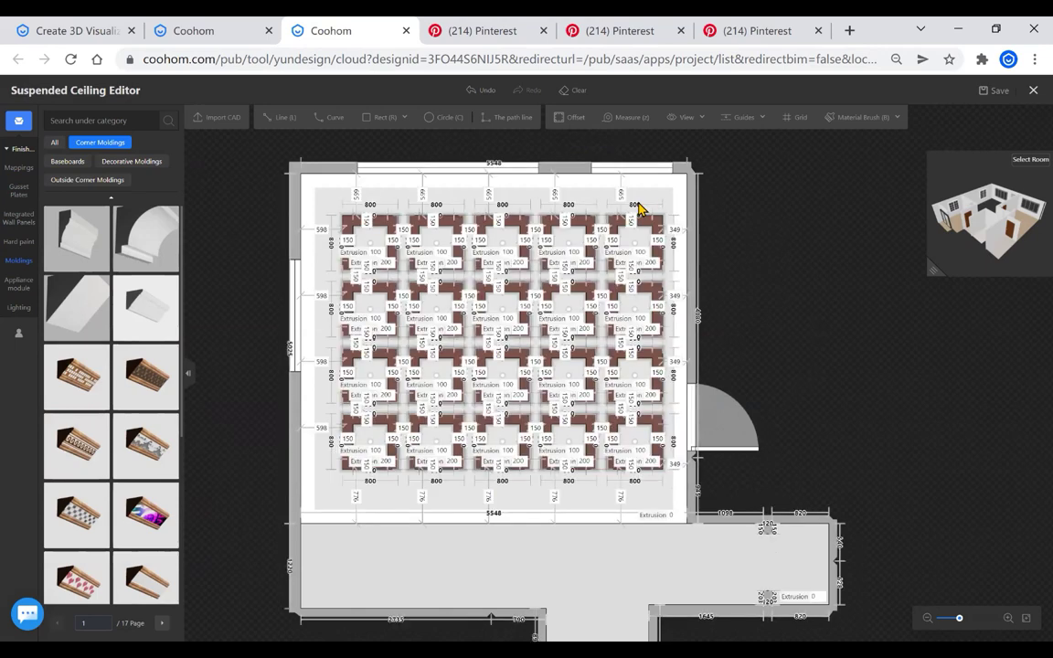
pyautogui.click(997, 95)
pyautogui.click(998, 91)
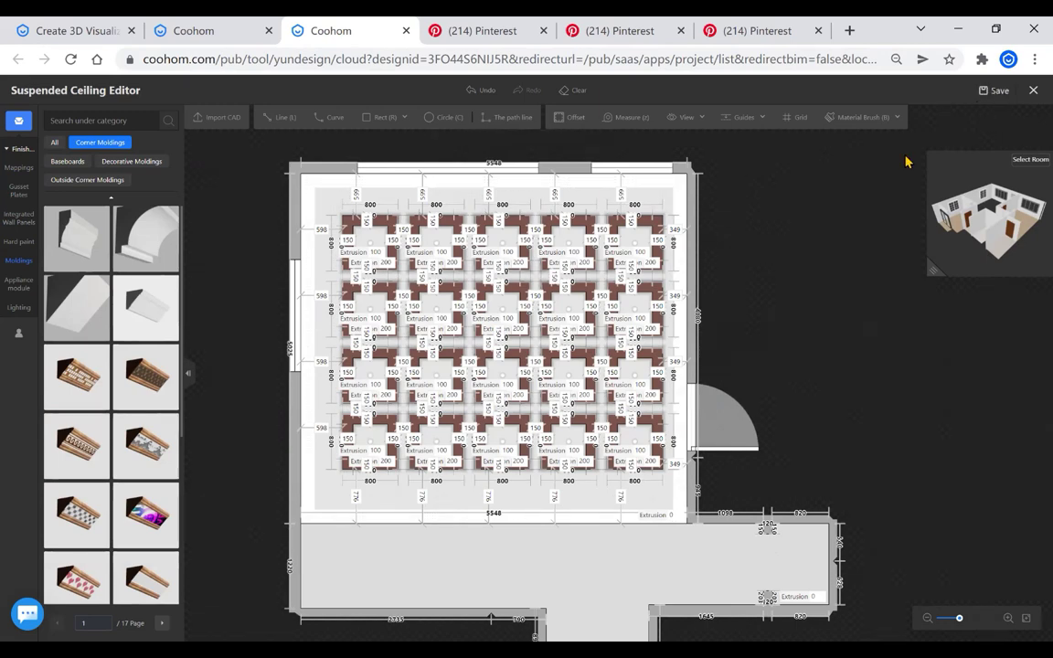
# Enable the indented lamp belt on the upper-left outer square's left edge and set its light strip color to orange #FFCE87
pyautogui.scroll(3, 343, 236)
pyautogui.scroll(2, 343, 236)
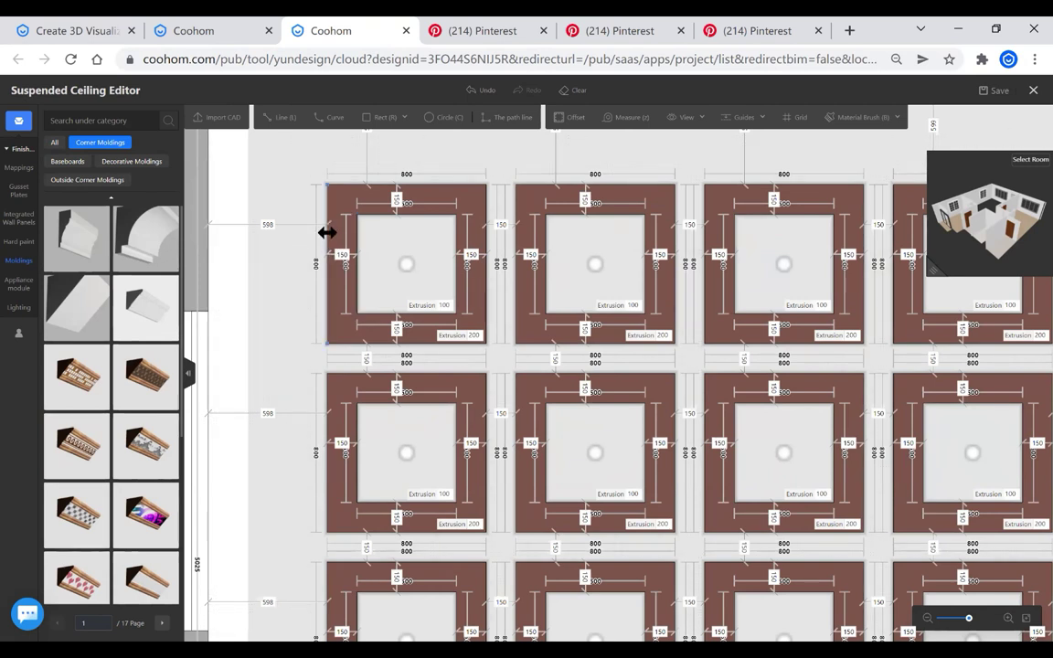
pyautogui.click(327, 232)
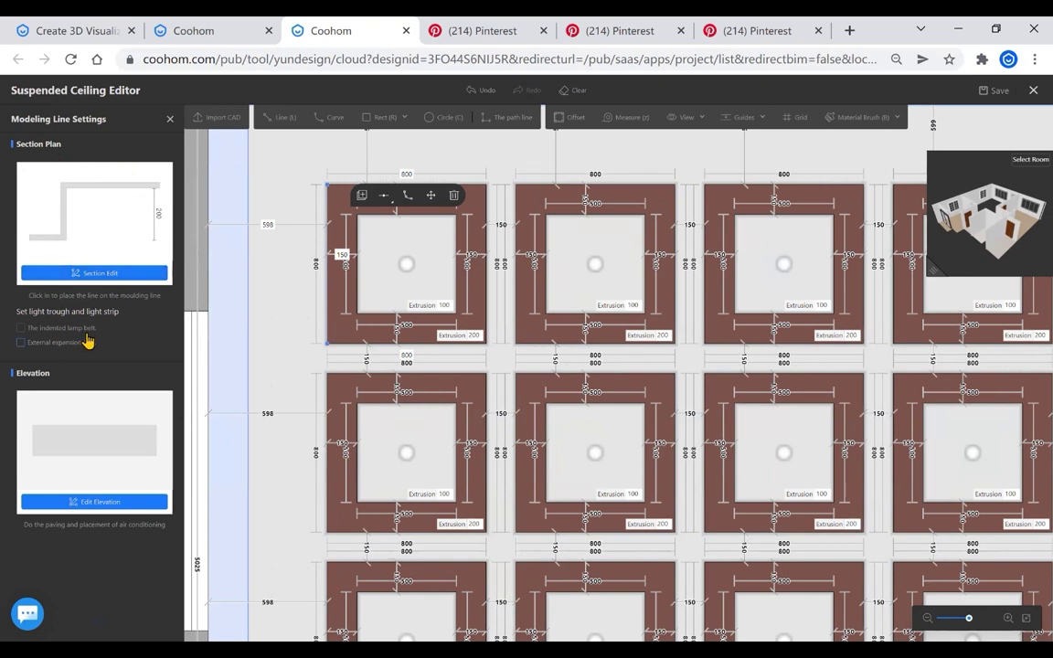
pyautogui.click(21, 329)
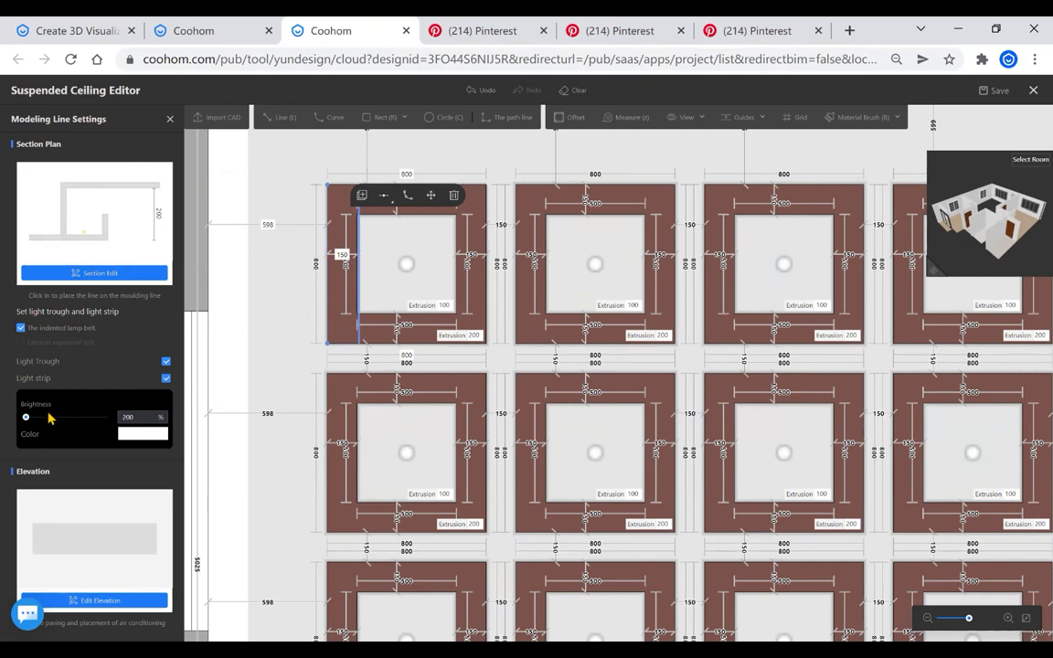
pyautogui.click(135, 436)
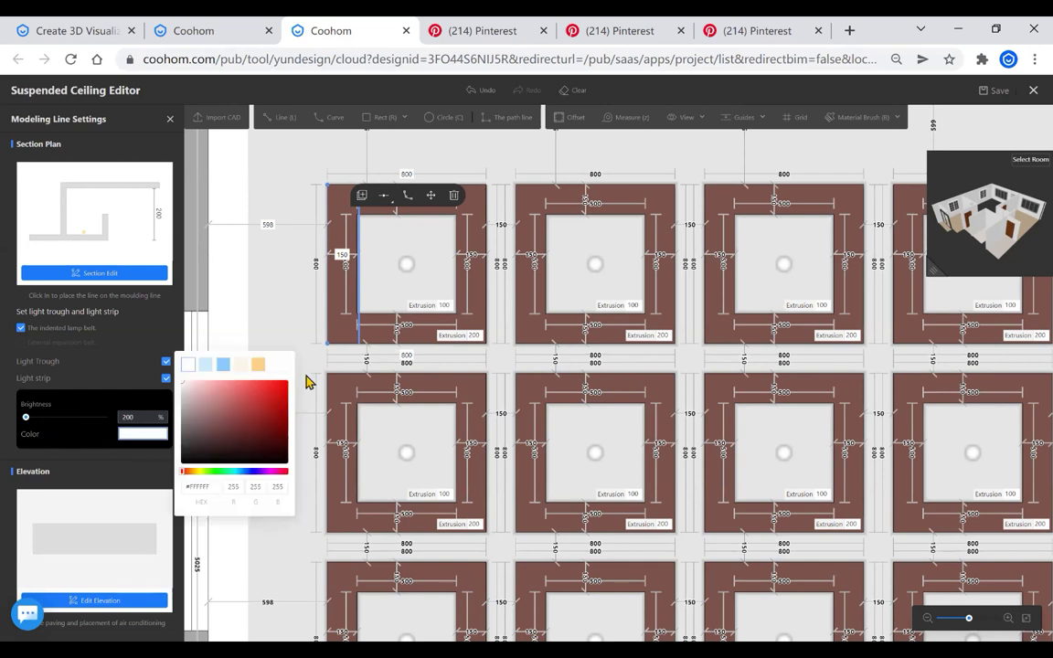
pyautogui.click(257, 367)
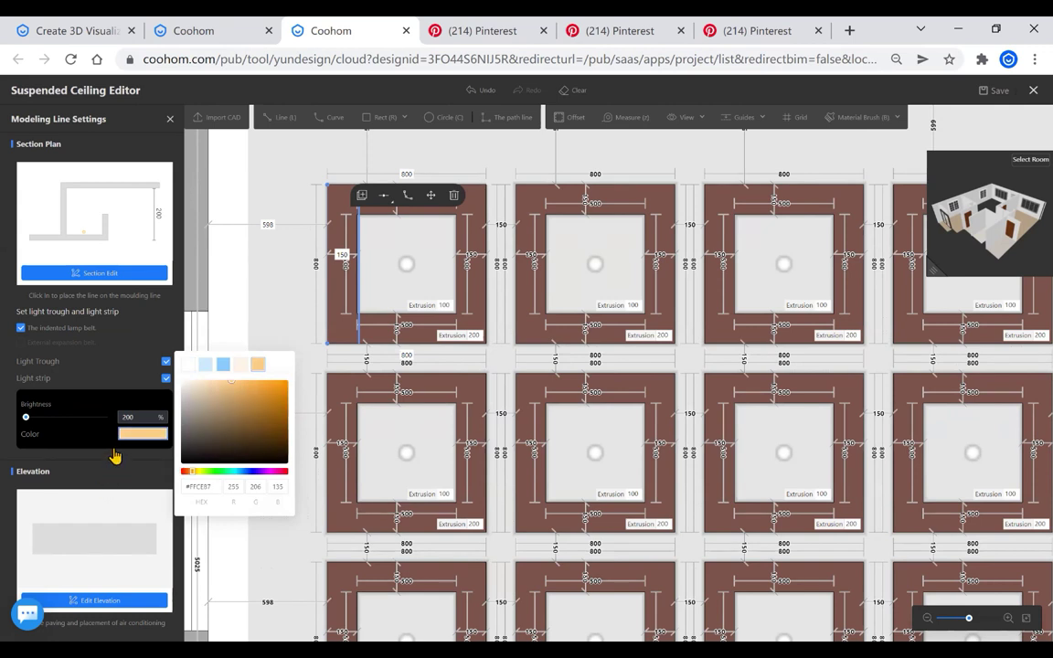
pyautogui.click(117, 463)
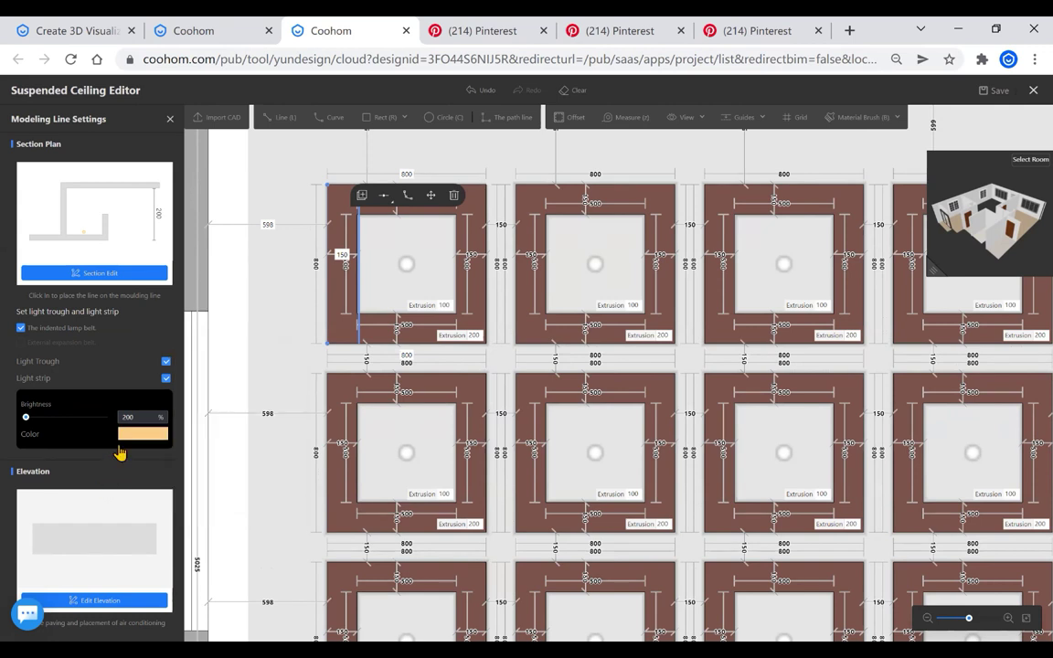
# Set the light trough's lip height to 60 in the section of the upper-left outer square's left edge
pyautogui.click(92, 271)
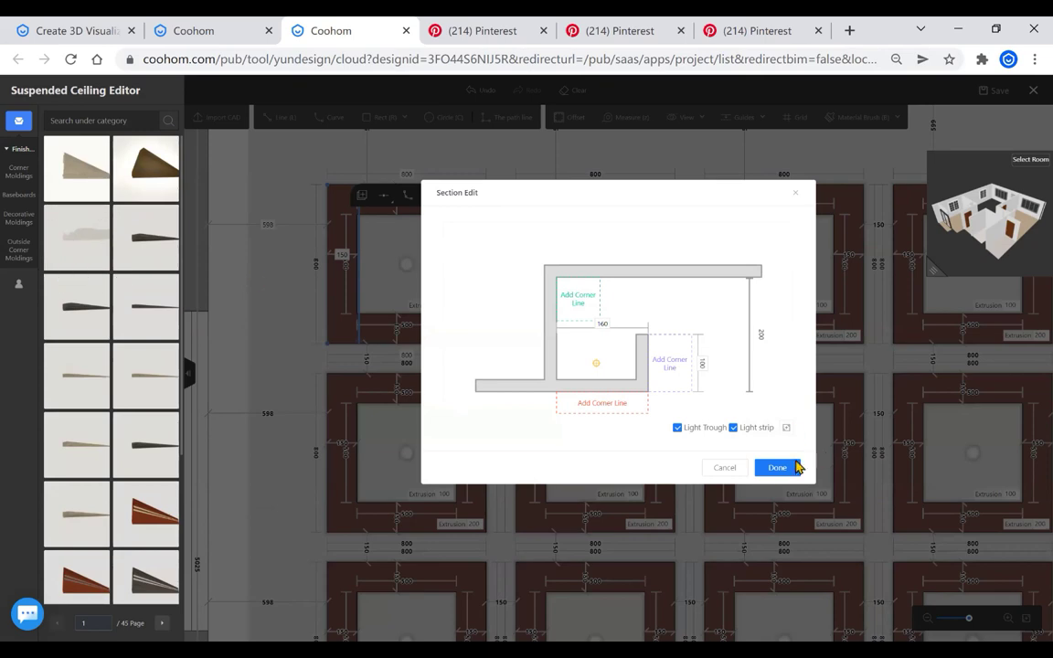
pyautogui.press('Escape')
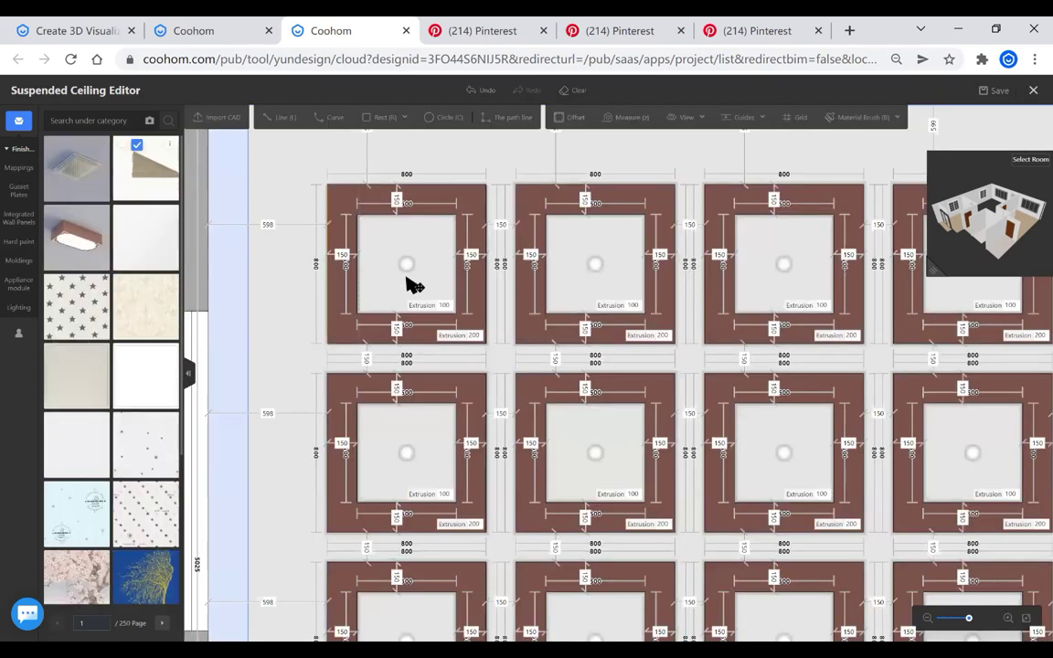
pyautogui.click(327, 268)
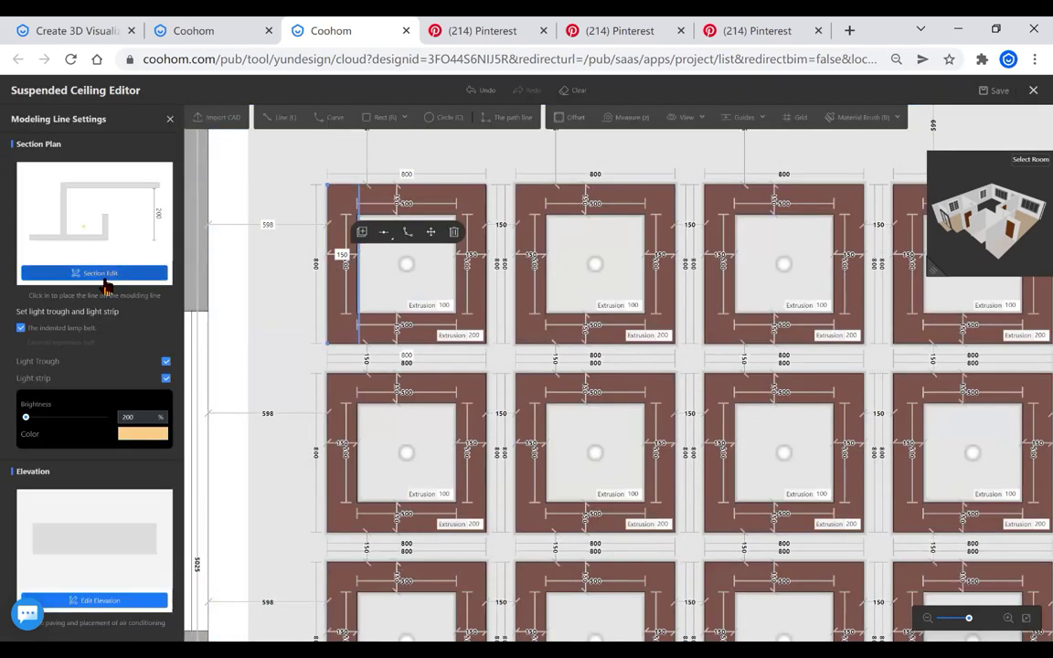
pyautogui.doubleClick(473, 286)
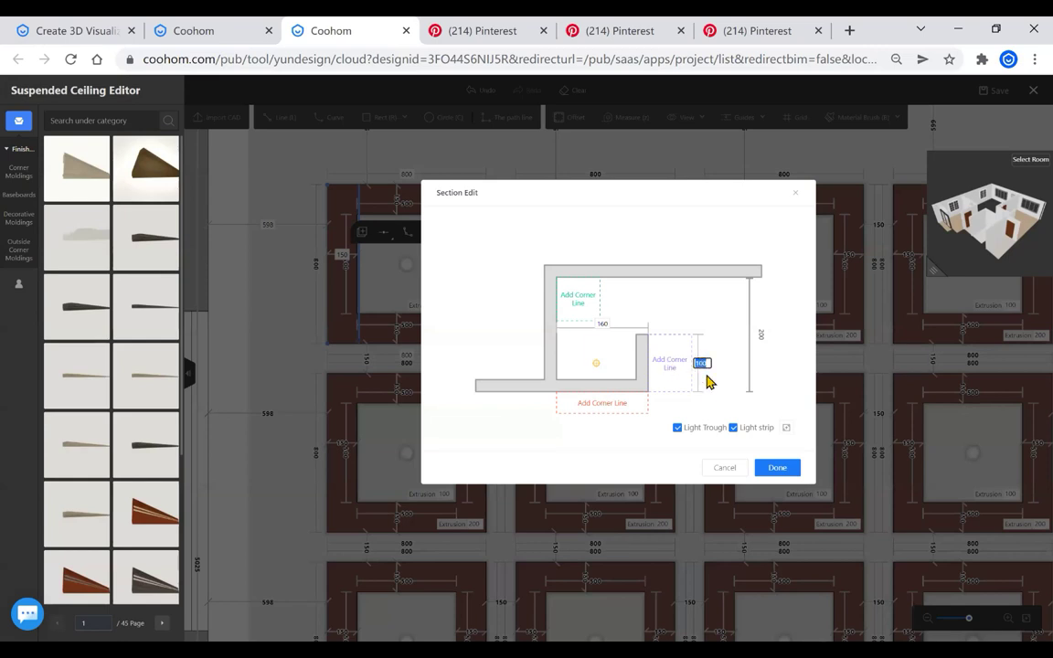
pyautogui.press('BackSpace')
pyautogui.write('30')
pyautogui.press('Return')
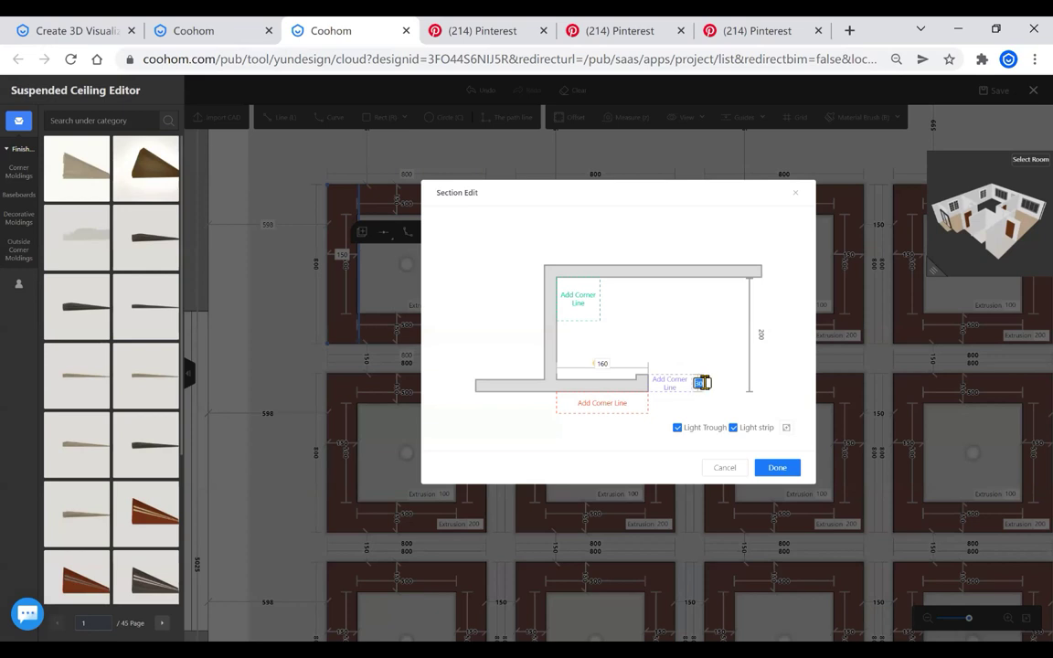
pyautogui.write('60')
pyautogui.press('Return')
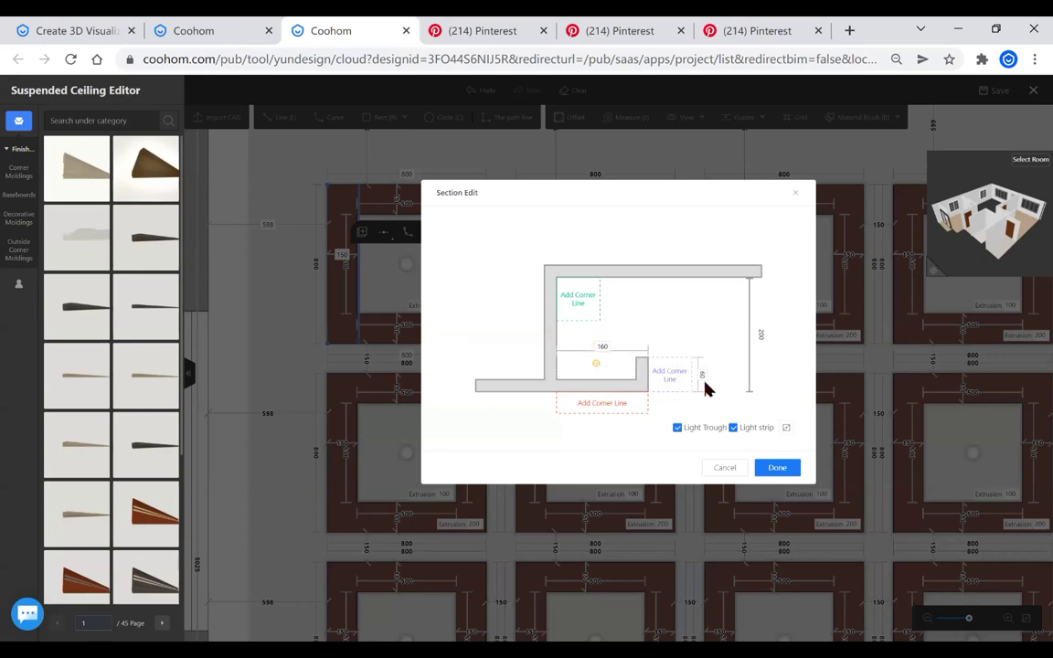
# Lower the light strip inside the trough, set the trough width to 80, and apply the section to the upper-left square's left edge
pyautogui.click(599, 365)
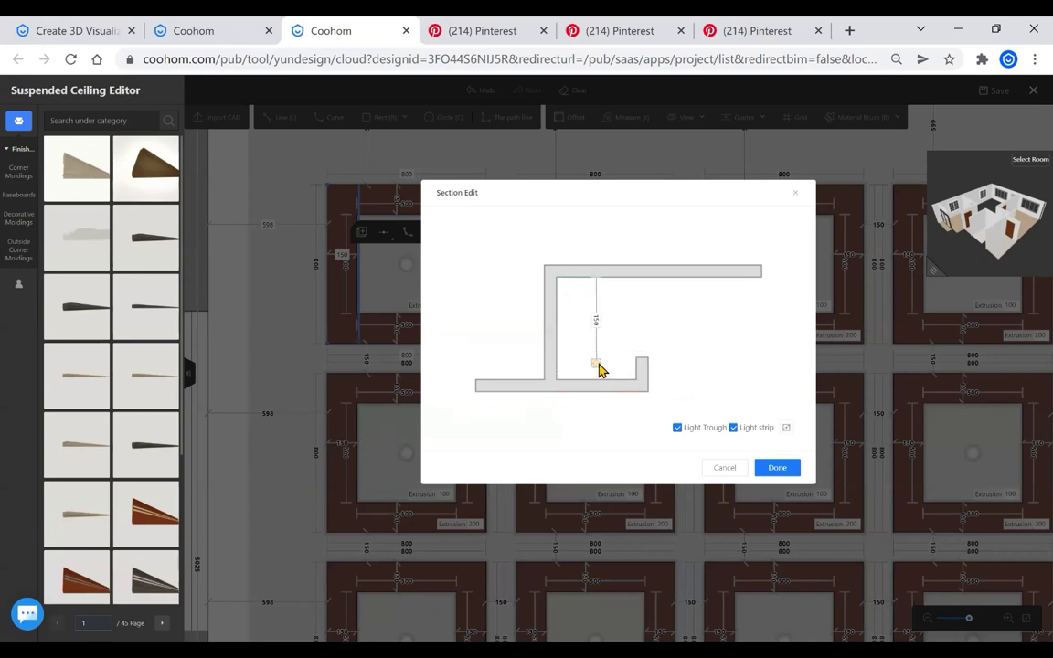
pyautogui.click(599, 322)
pyautogui.press('Return')
pyautogui.click(641, 370)
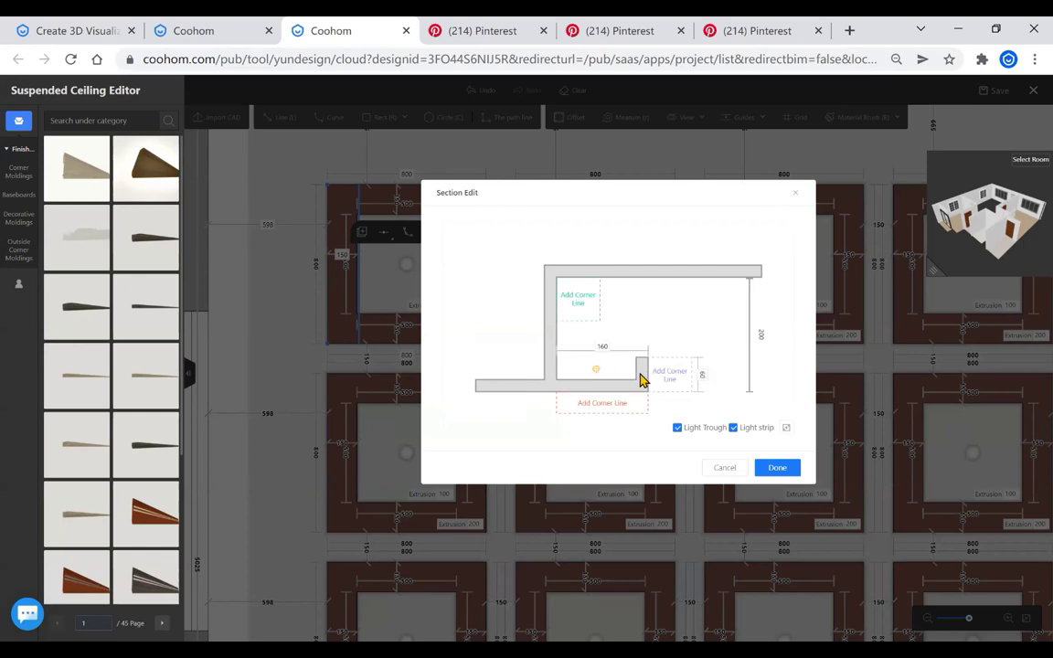
pyautogui.click(603, 347)
pyautogui.write('80')
pyautogui.press('Return')
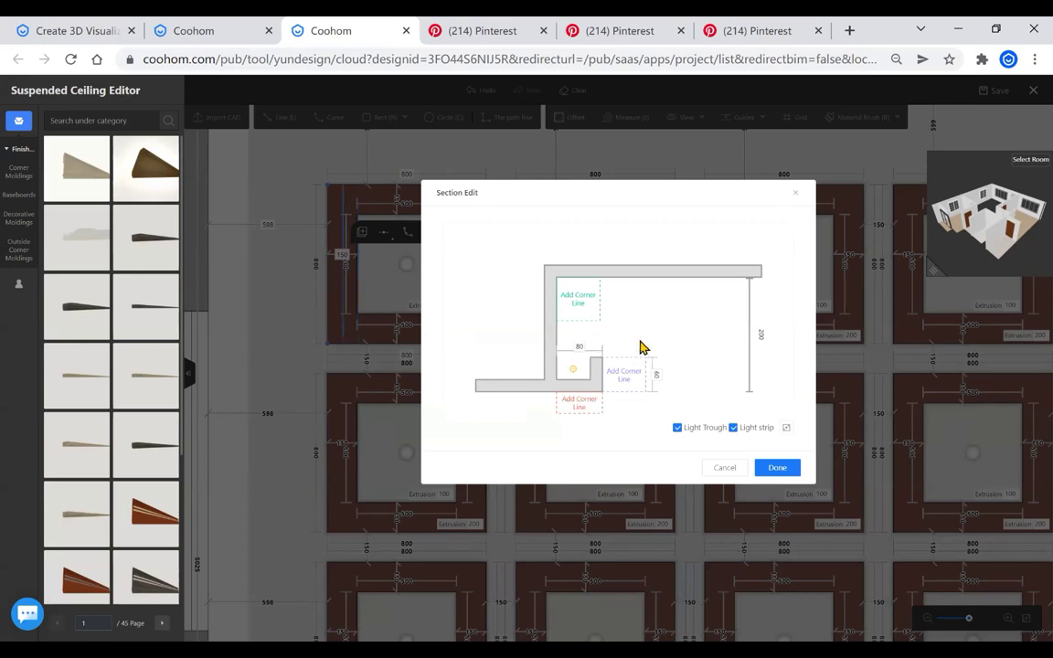
pyautogui.click(779, 469)
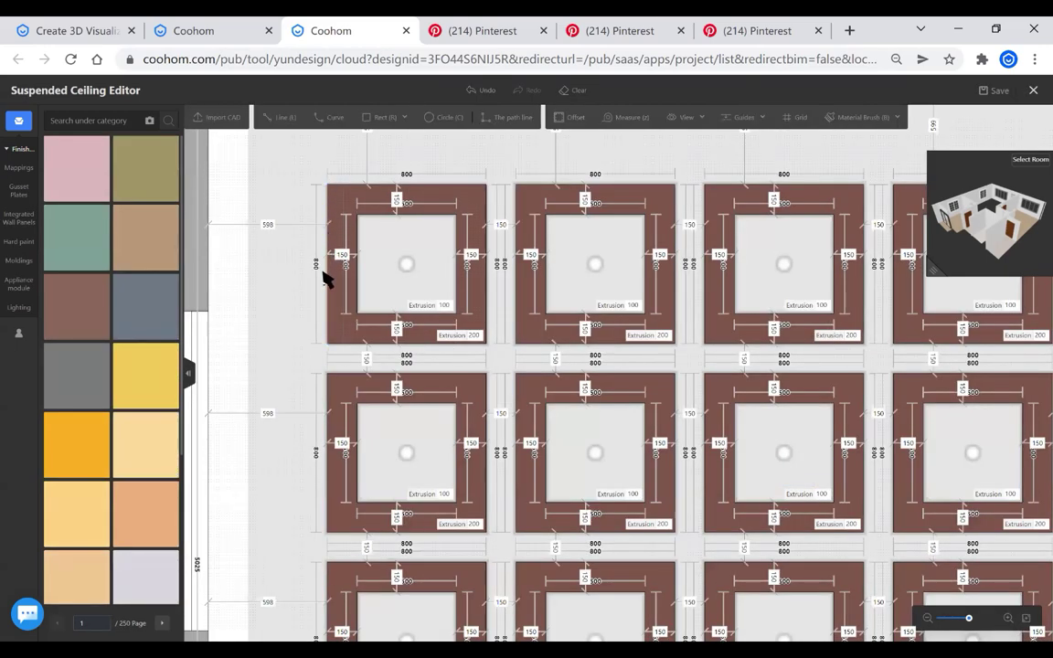
pyautogui.click(326, 204)
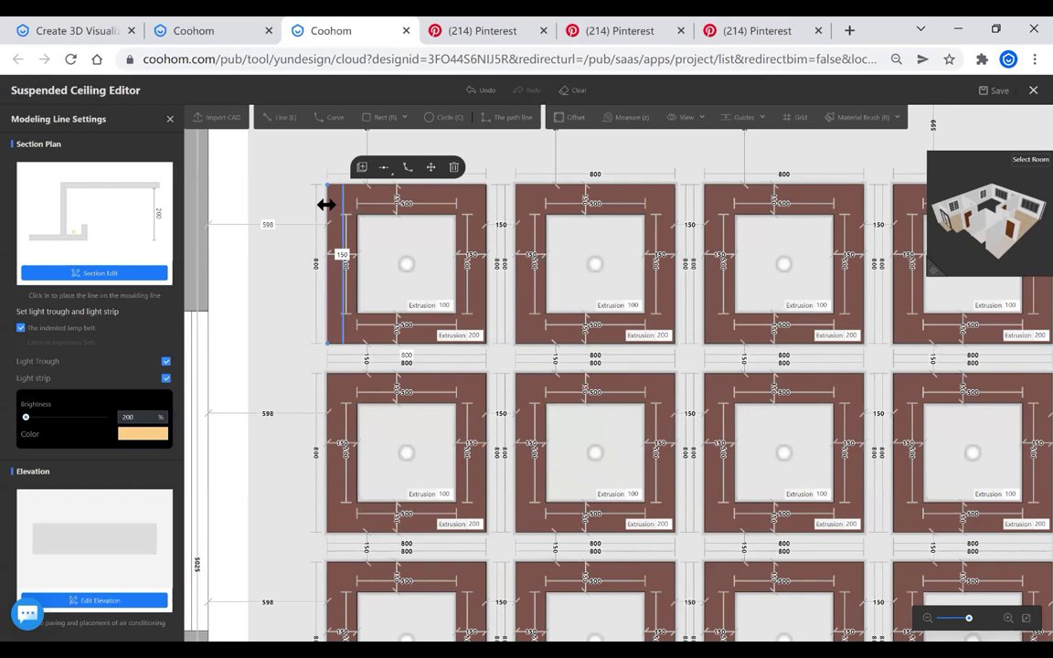
# Copy the left edge's light trough and strip to the upper-left outer square's top, right and bottom edges, and leave the ceiling editor
pyautogui.click(363, 170)
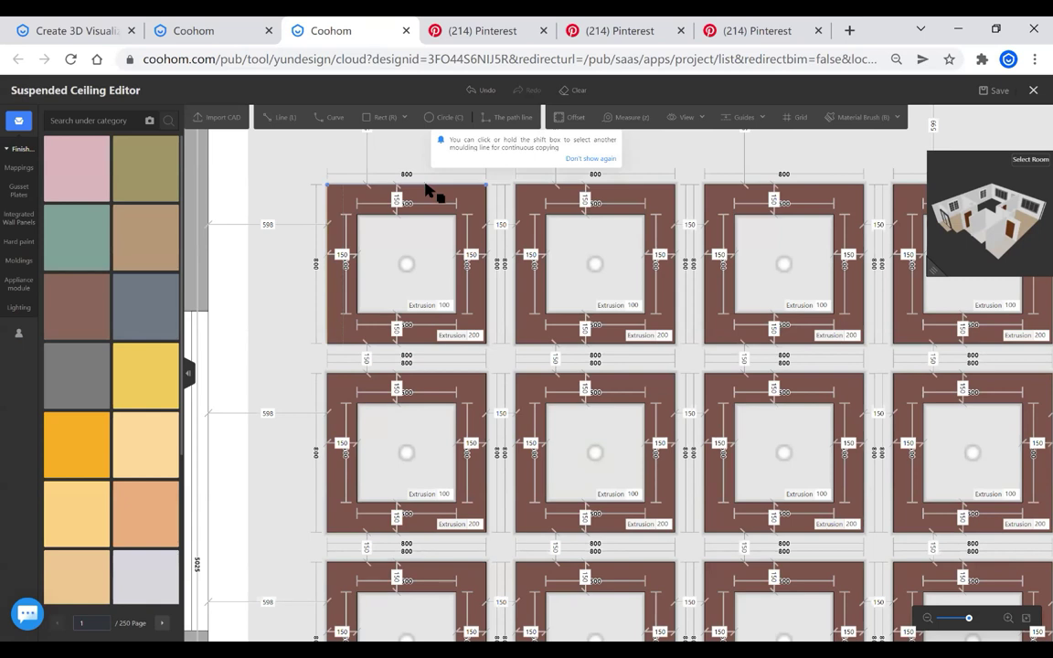
pyautogui.click(427, 187)
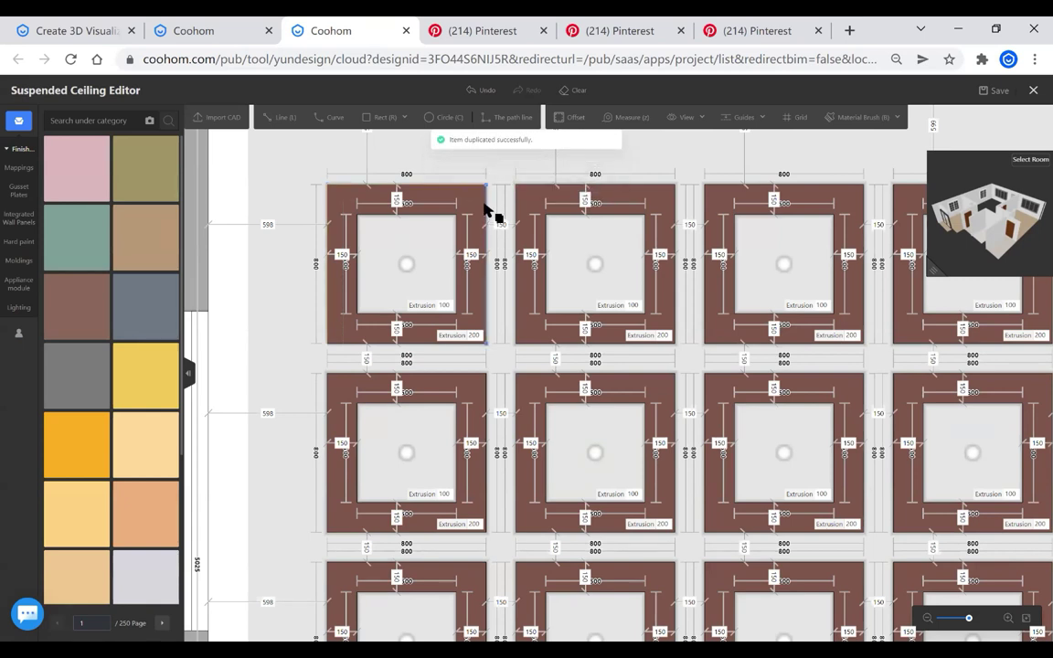
pyautogui.click(485, 204)
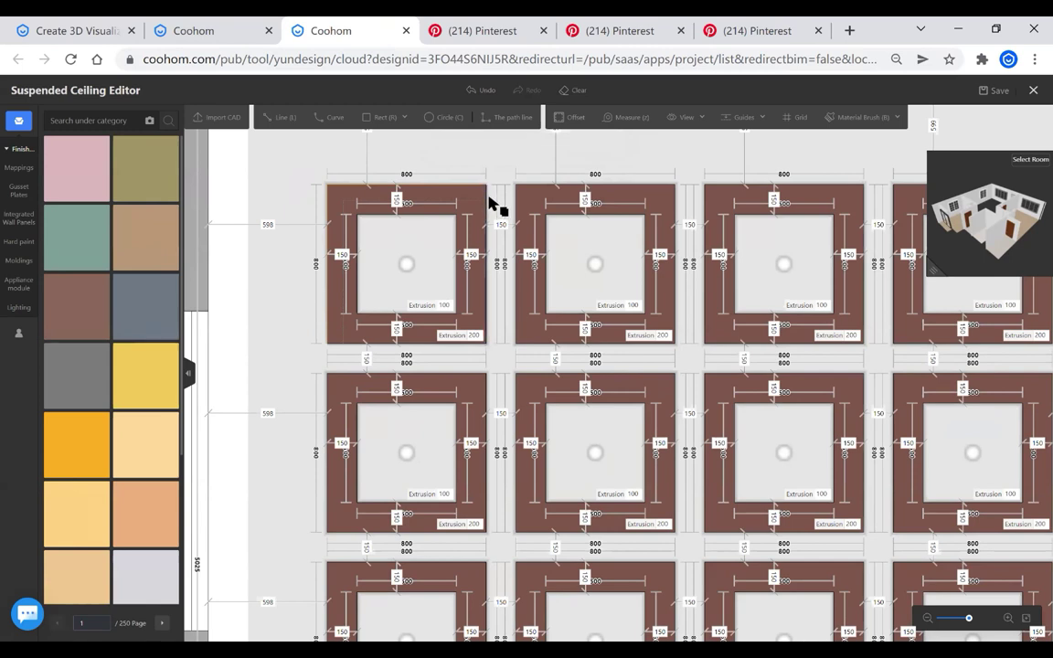
pyautogui.click(489, 205)
pyautogui.click(490, 204)
pyautogui.click(487, 205)
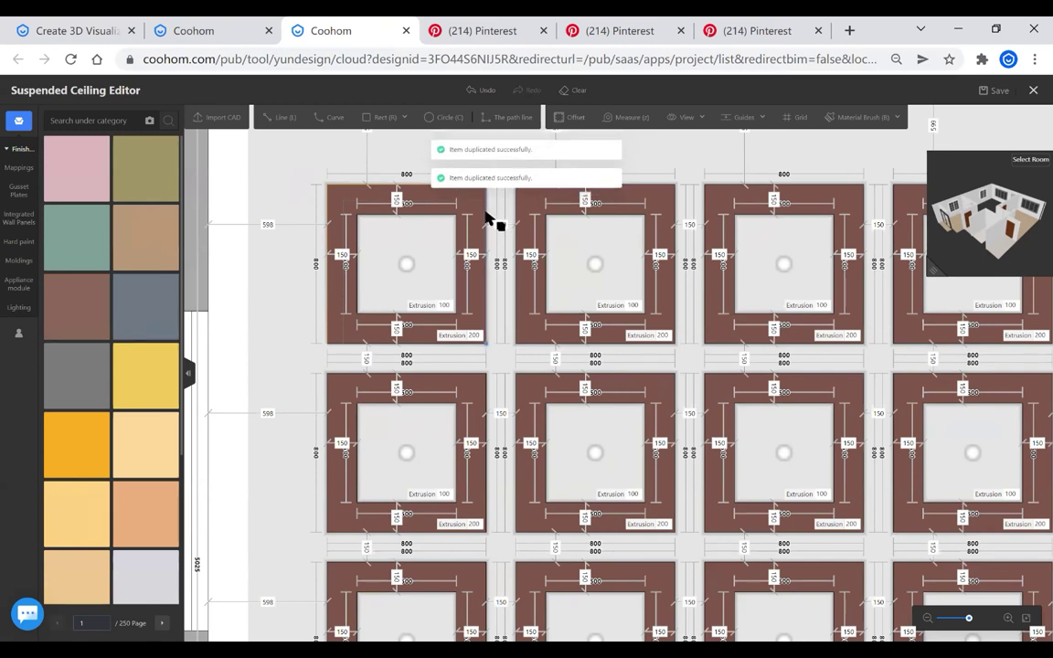
pyautogui.click(487, 210)
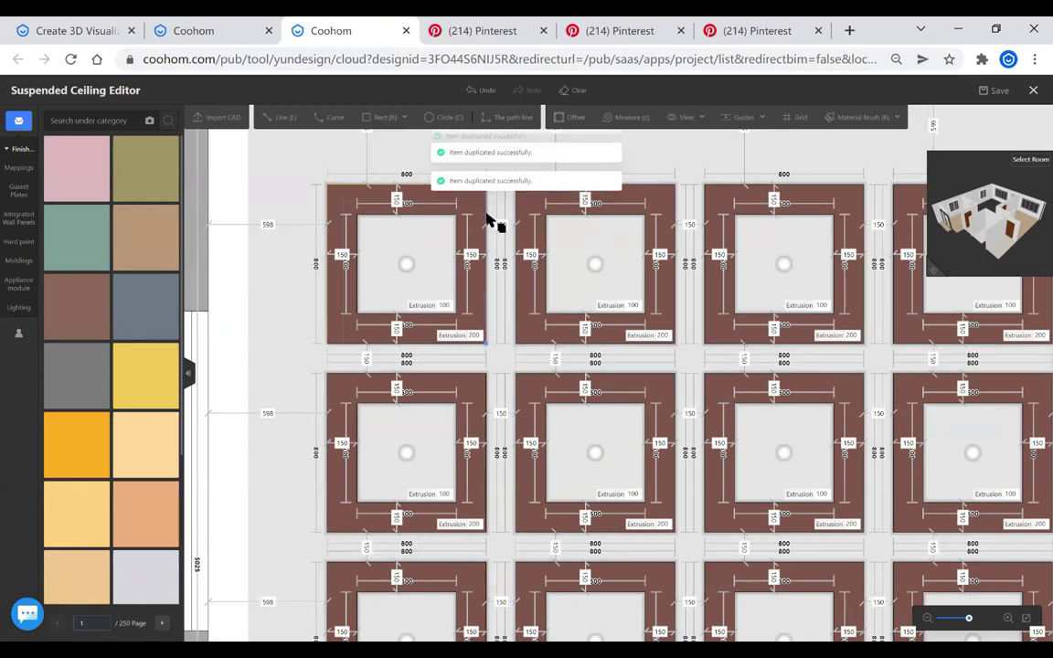
pyautogui.click(412, 344)
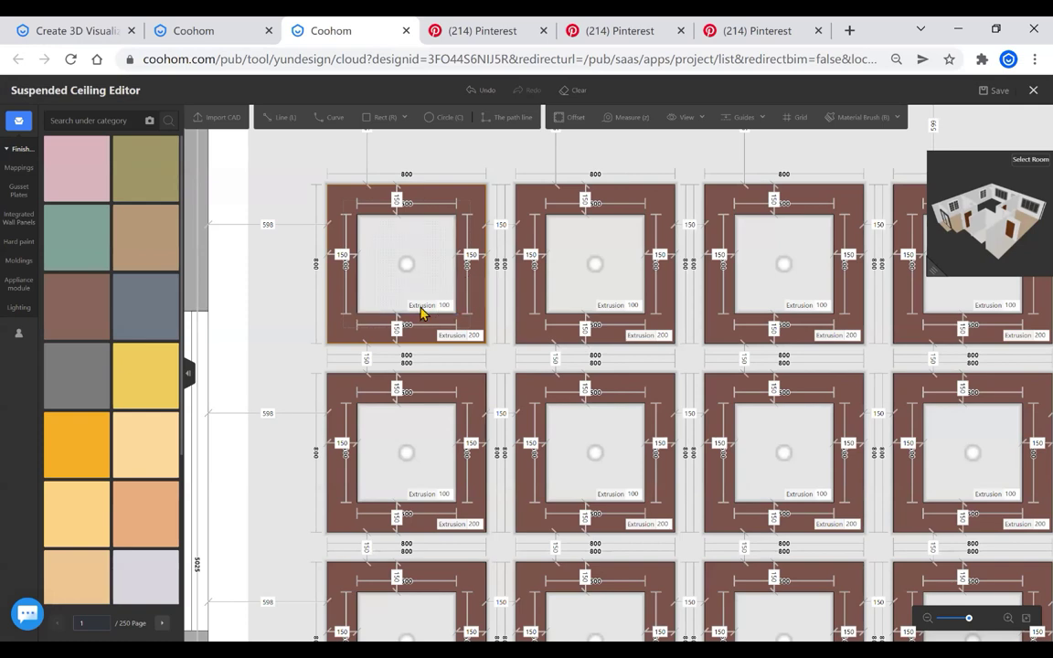
pyautogui.scroll(-5, 423, 291)
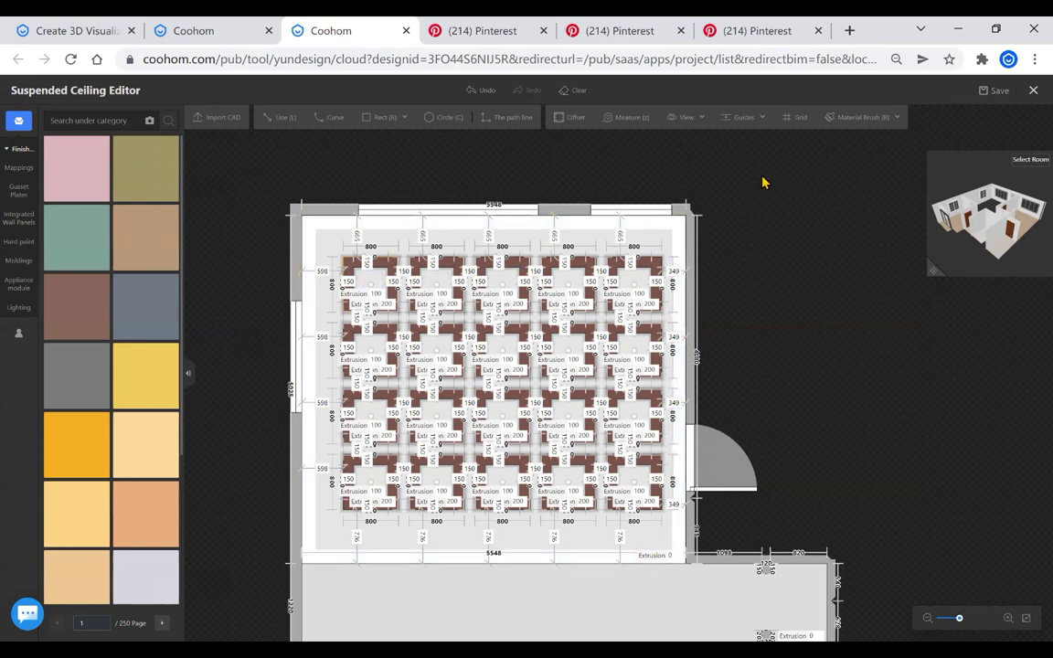
pyautogui.click(1033, 90)
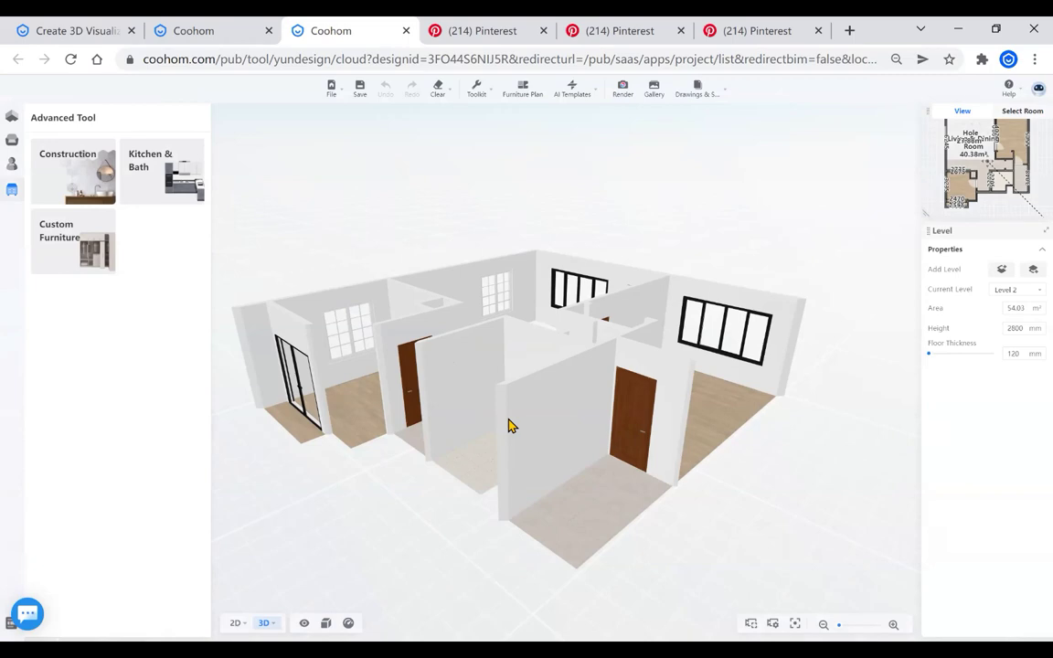
# Open the Level 2 living room wall with the low wood paneling in the Background Wall Editor
pyautogui.moveTo(466, 301); pyautogui.dragTo(602, 362)
pyautogui.scroll(3, 640, 373)
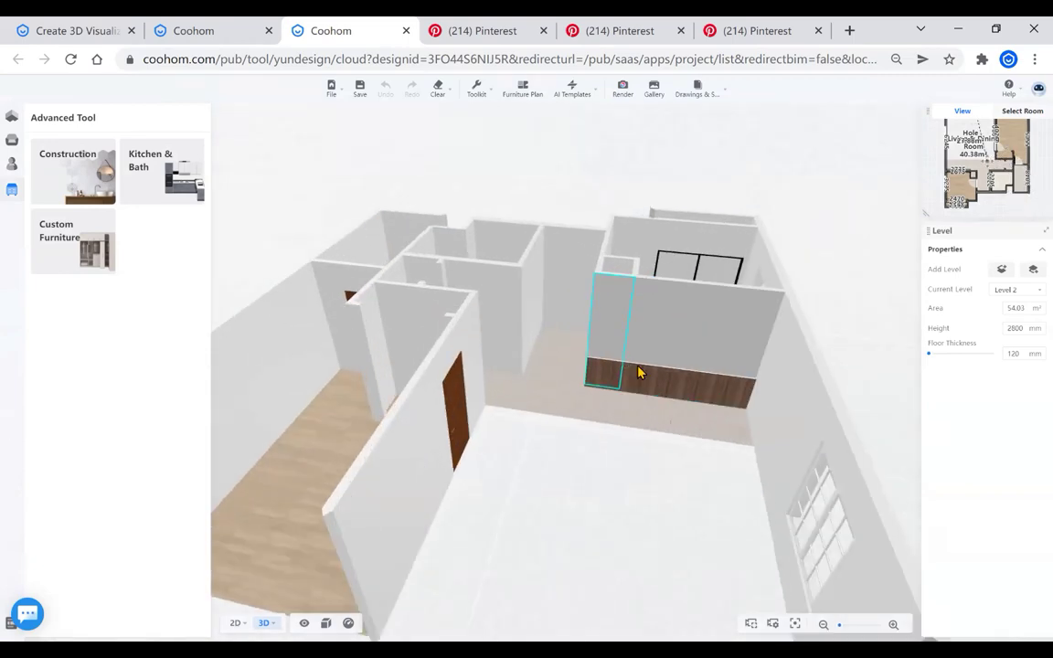
pyautogui.scroll(1, 640, 373)
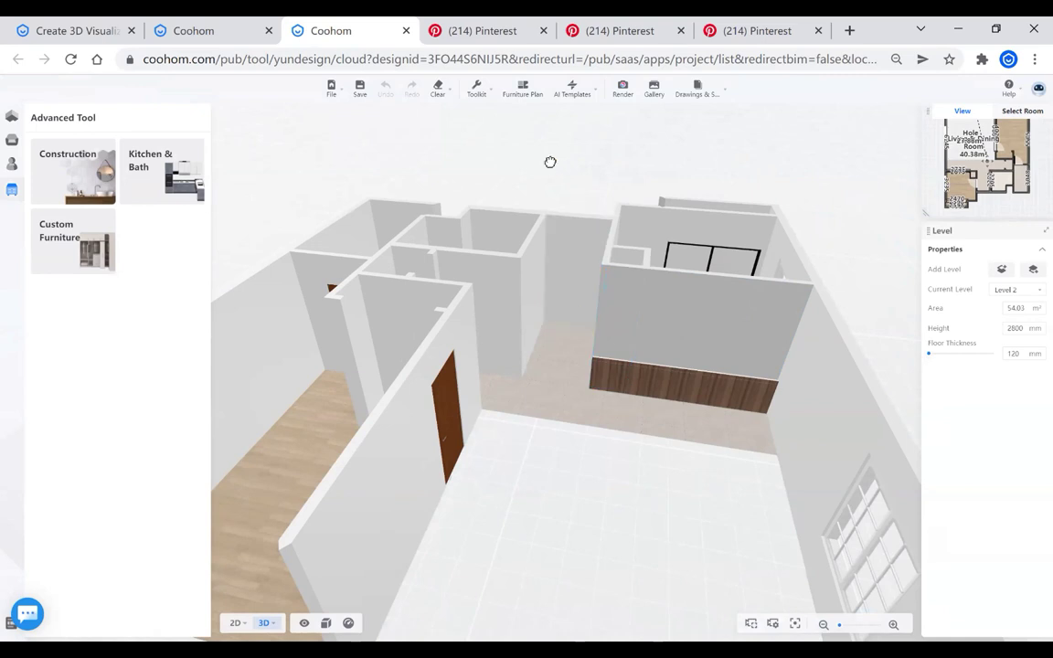
pyautogui.moveTo(550, 162); pyautogui.dragTo(585, 207)
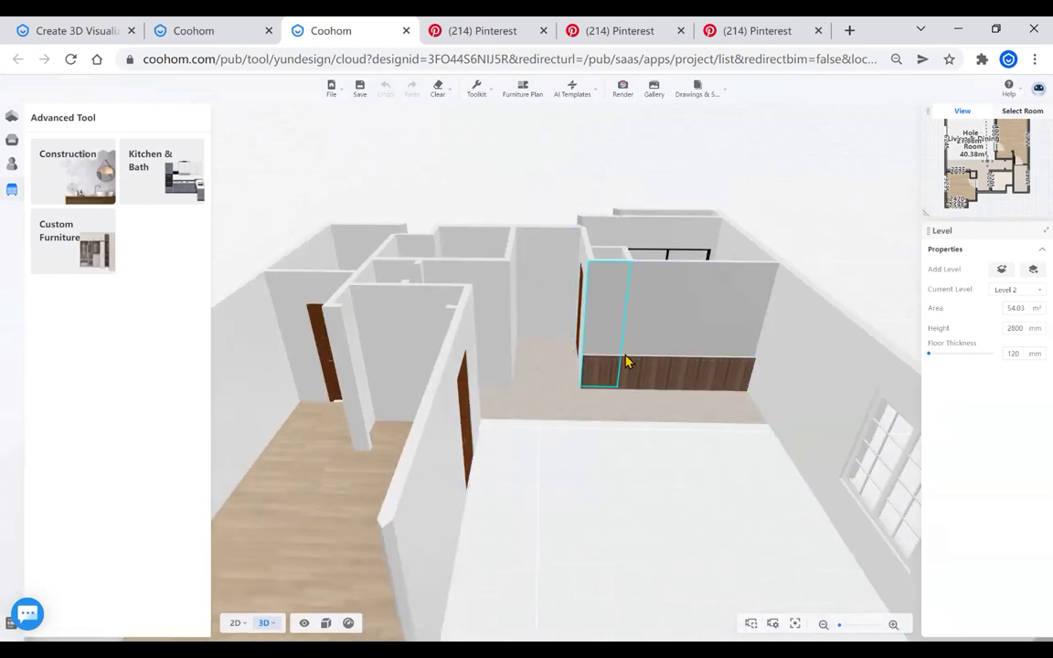
pyautogui.moveTo(606, 370); pyautogui.dragTo(646, 330)
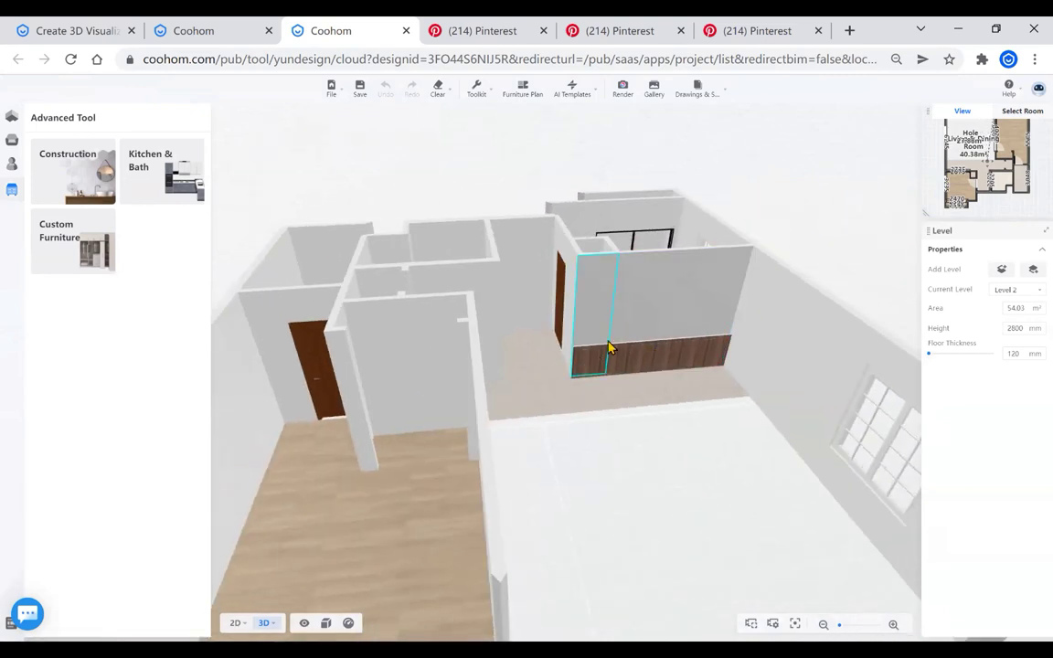
pyautogui.click(615, 331)
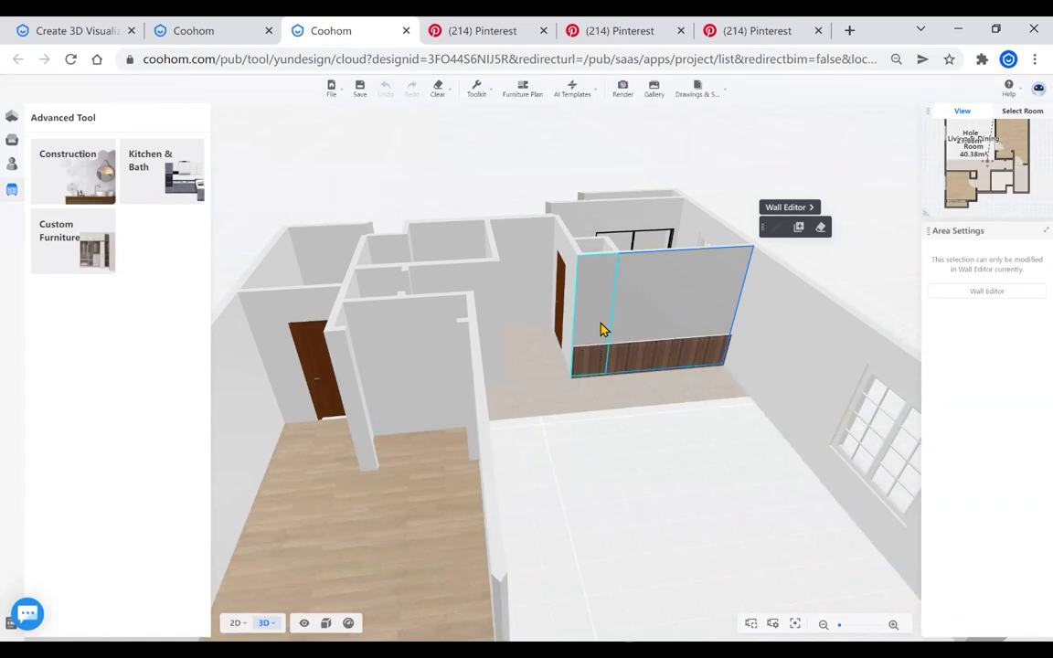
pyautogui.click(787, 209)
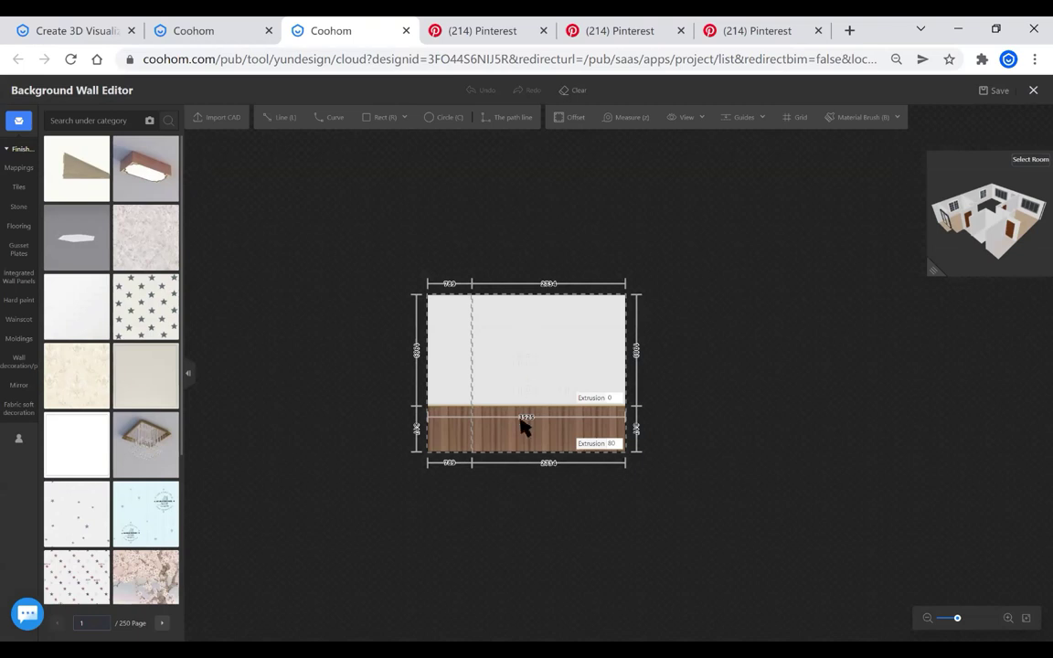
# Examine the light trough and light strip settings of the line between the white wall area and the wood paneling
pyautogui.scroll(3, 564, 388)
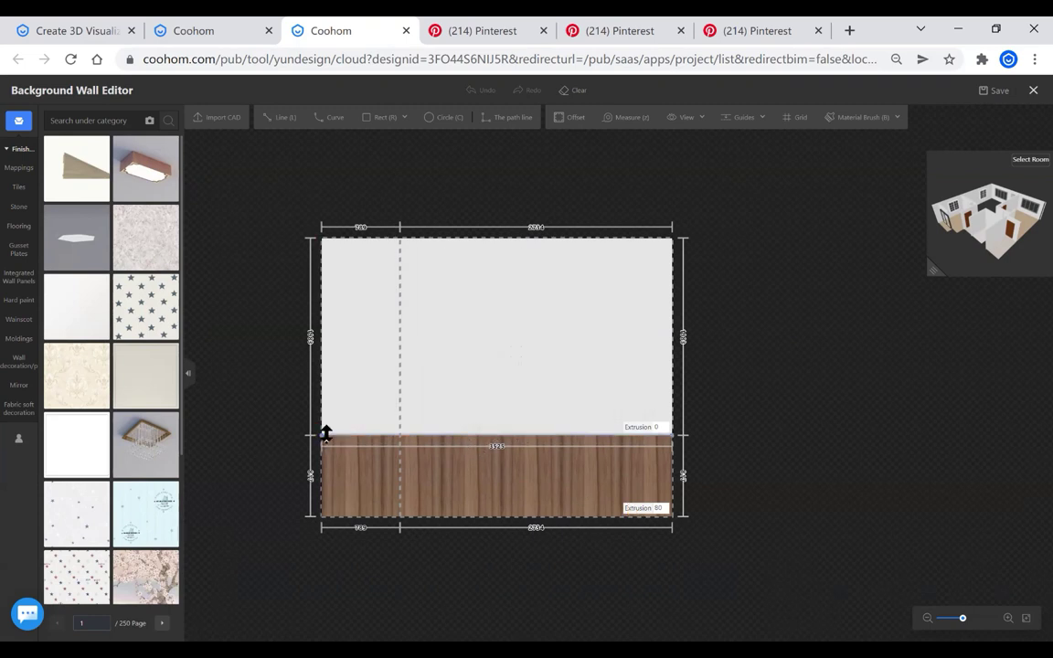
pyautogui.click(425, 443)
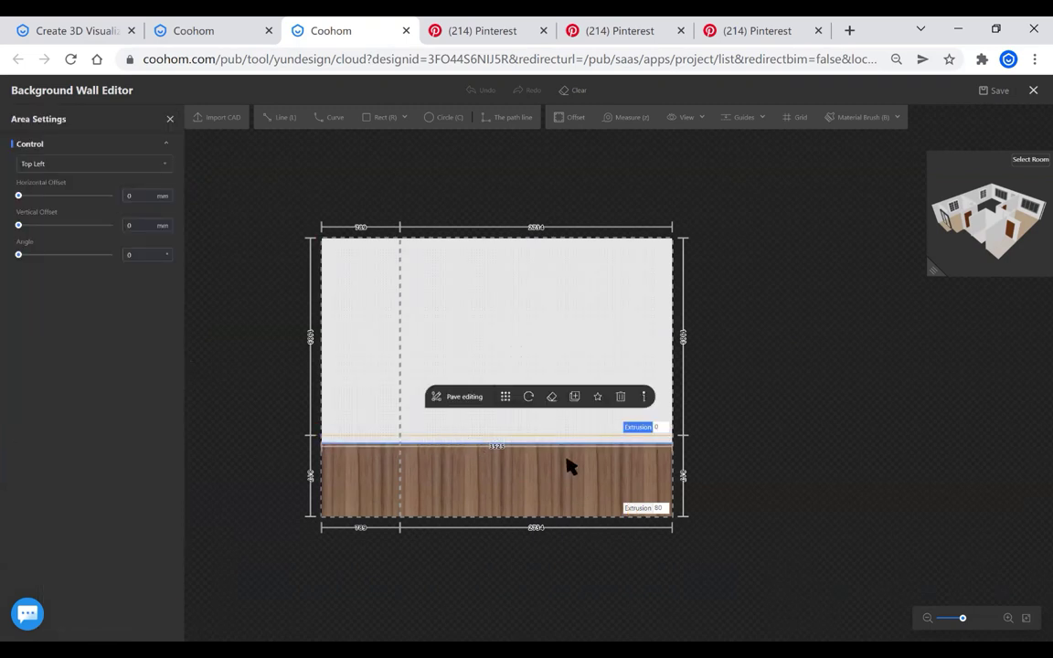
pyautogui.click(722, 460)
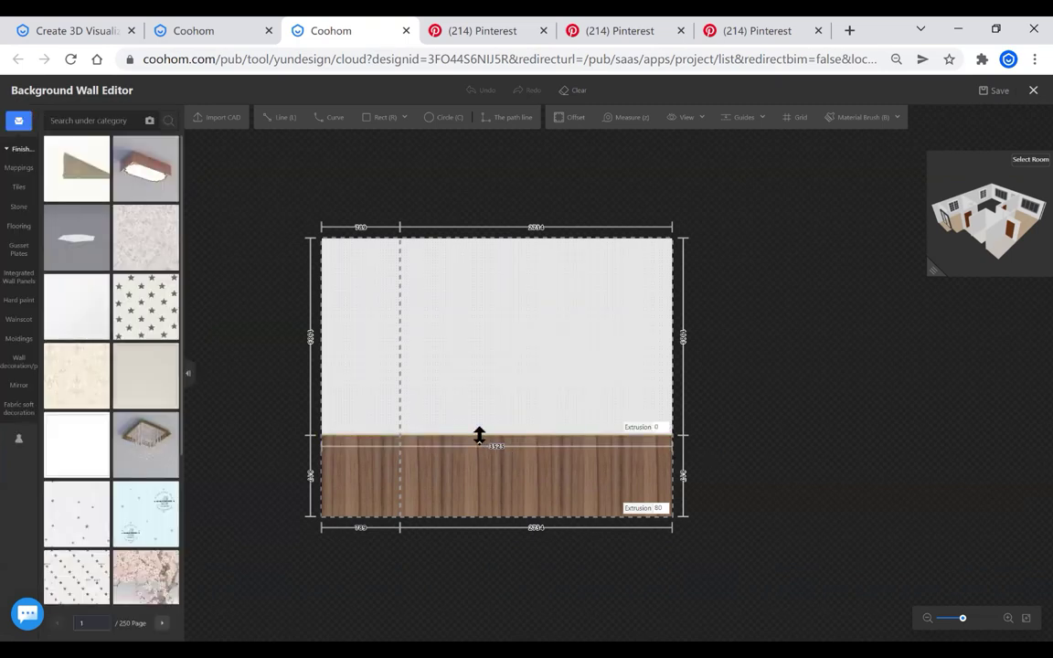
pyautogui.click(479, 436)
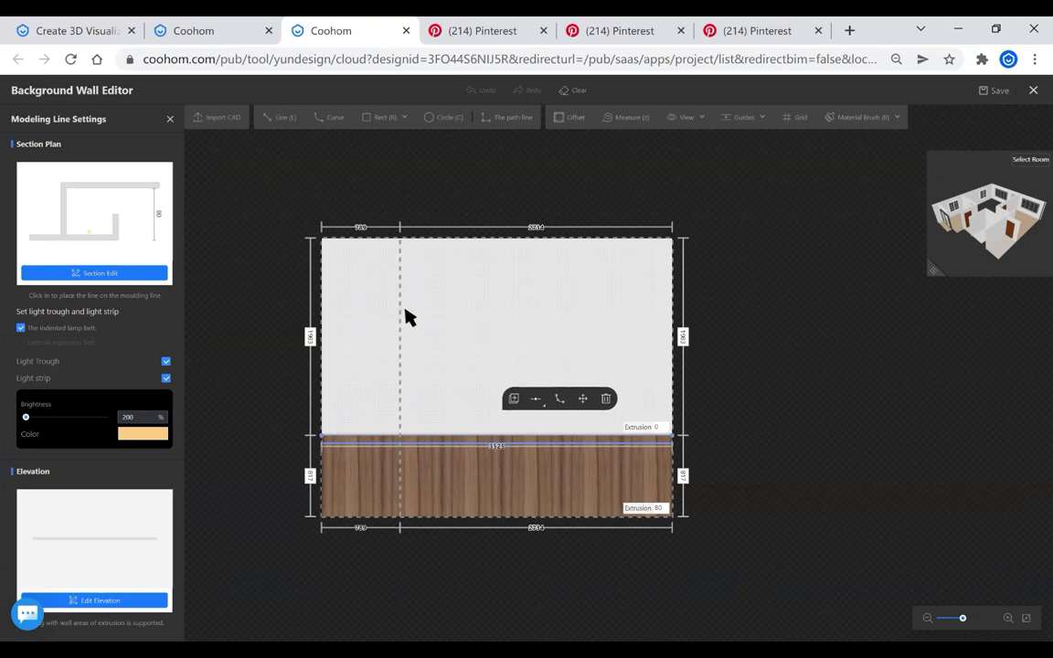
pyautogui.click(363, 341)
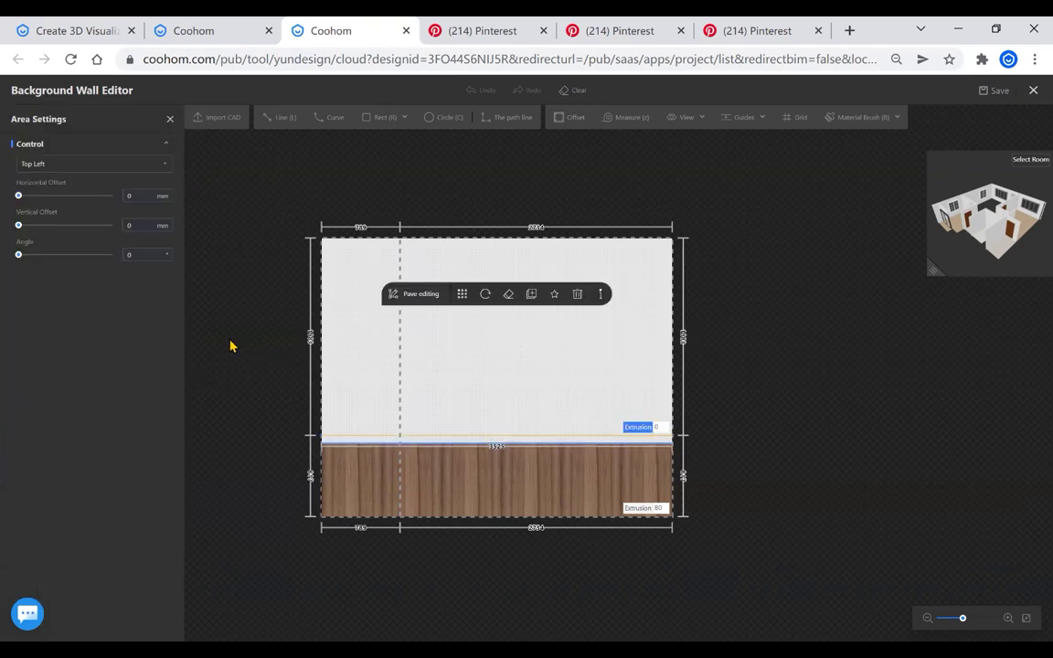
pyautogui.click(237, 333)
pyautogui.moveTo(253, 310); pyautogui.dragTo(338, 277)
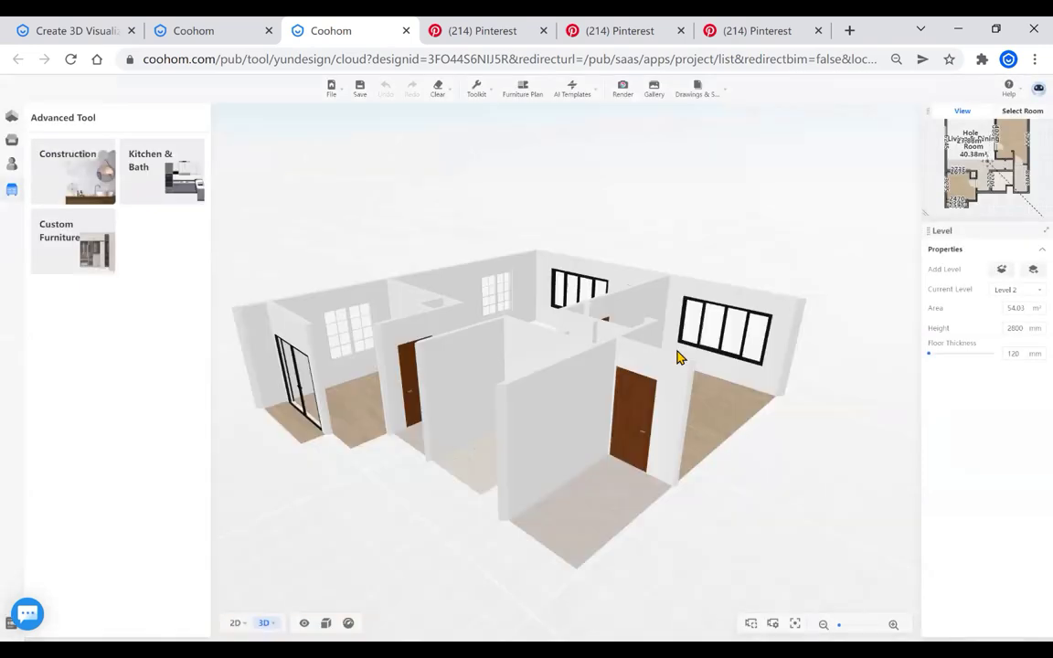
# Review the 4K living and dining room render of the wood-paneled wall's light strip in the gallery, and return to the 3D view
pyautogui.moveTo(644, 242); pyautogui.dragTo(588, 245)
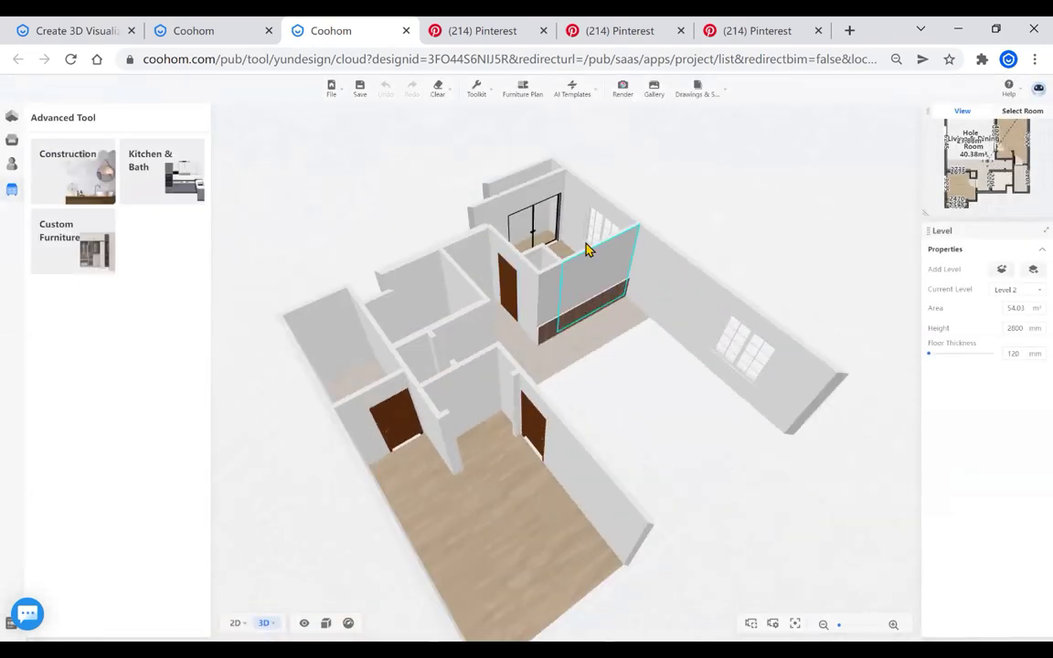
pyautogui.click(622, 91)
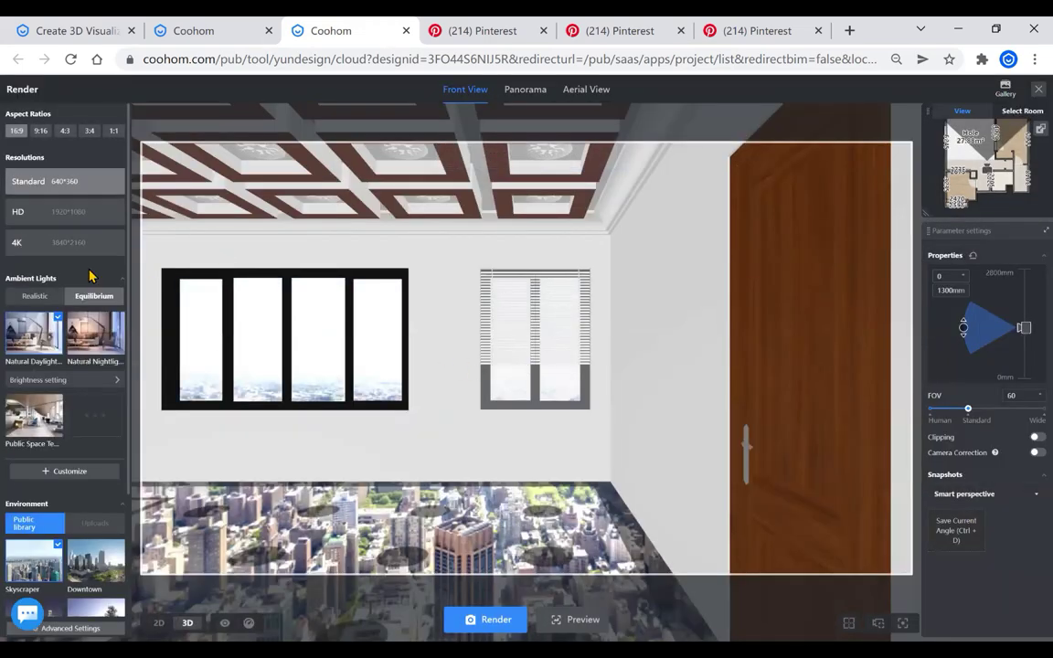
pyautogui.click(1005, 89)
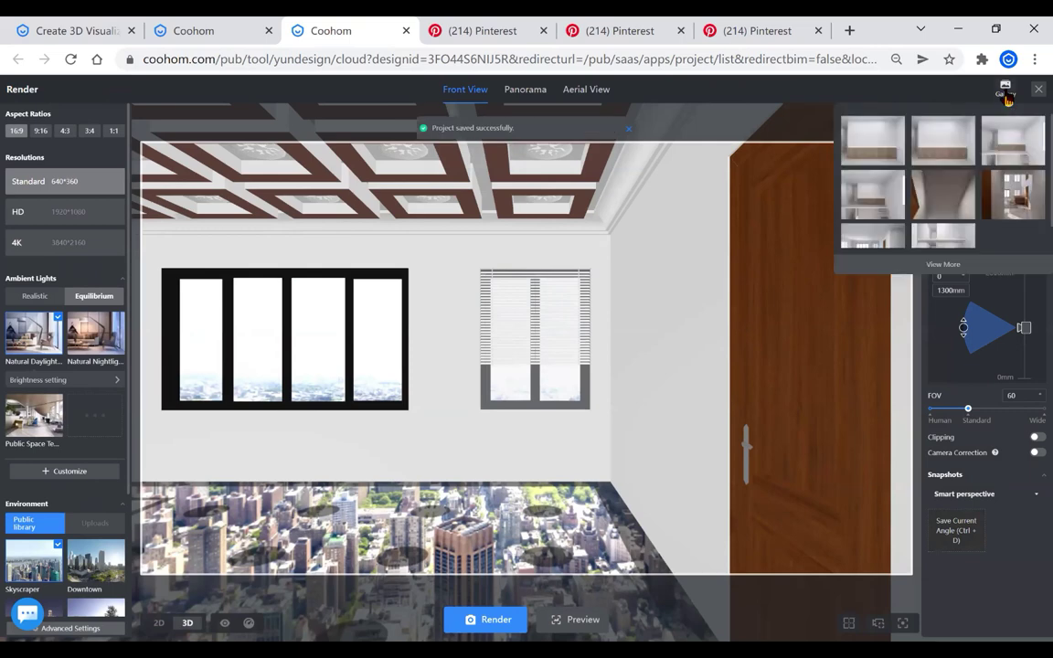
pyautogui.click(942, 264)
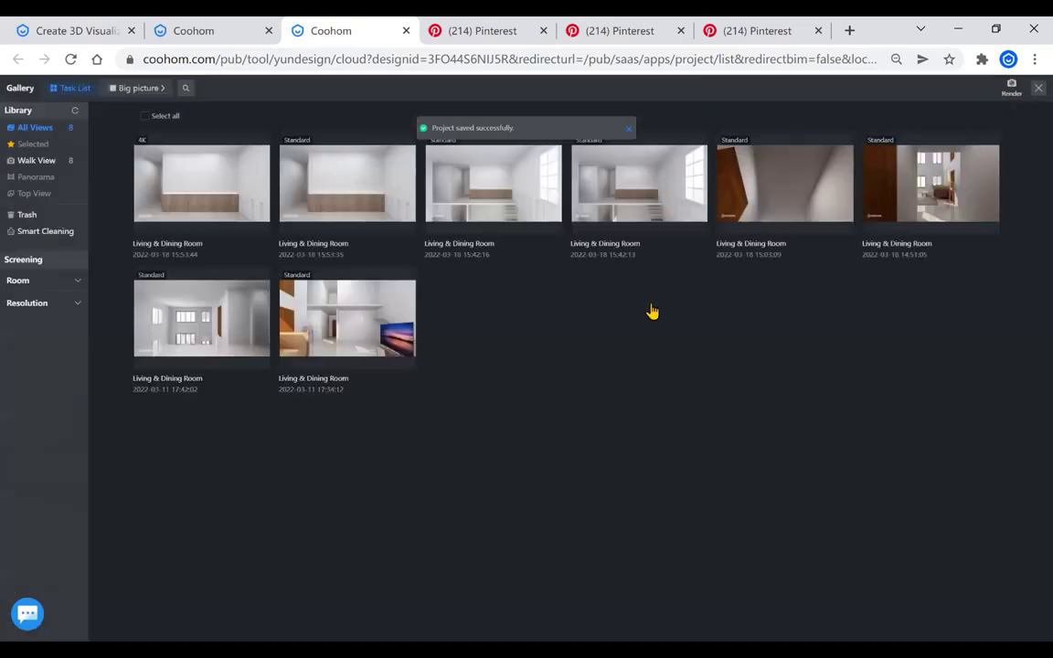
pyautogui.click(223, 212)
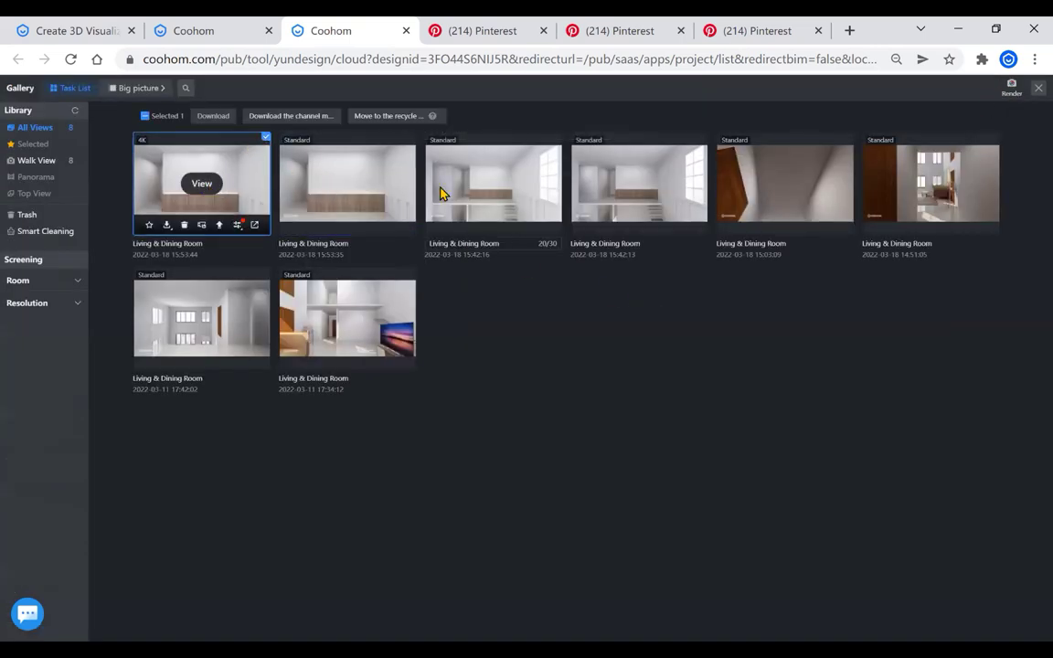
pyautogui.click(440, 193)
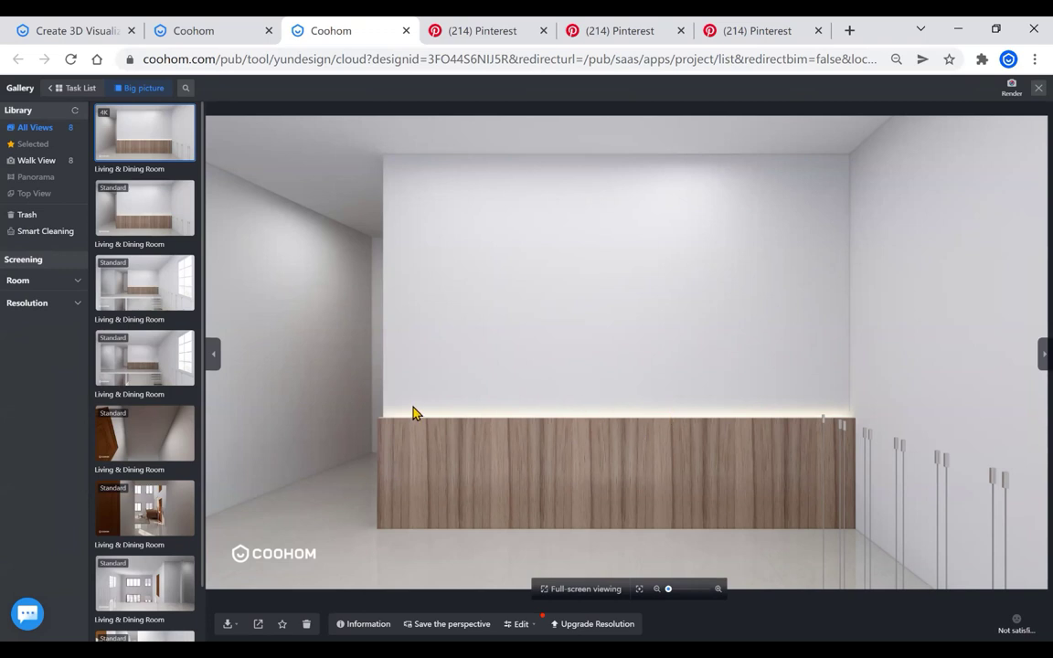
pyautogui.click(1038, 89)
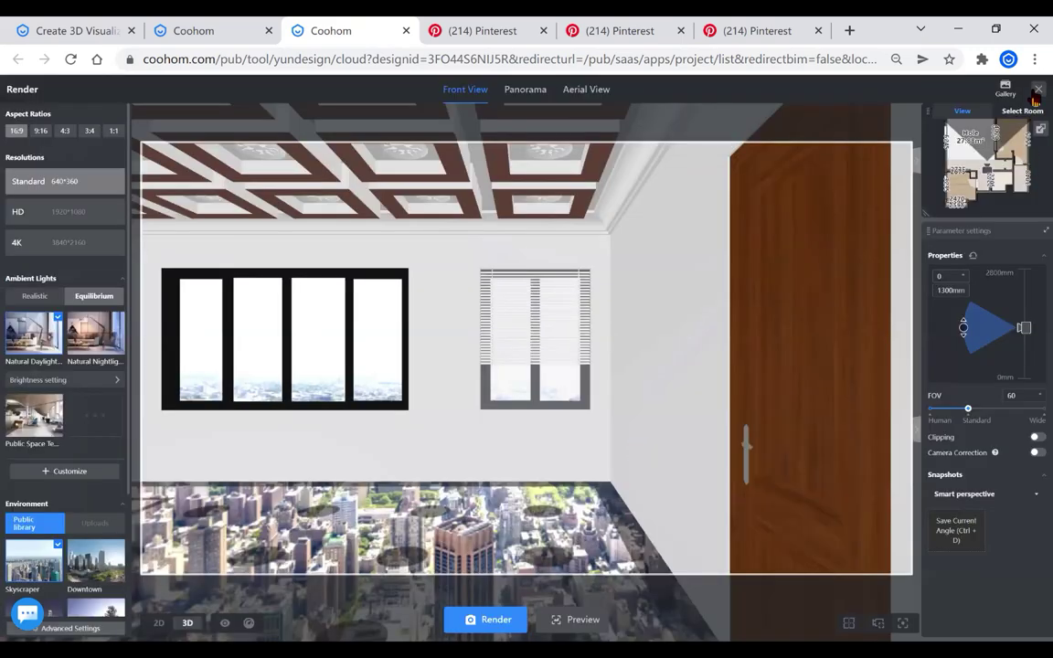
pyautogui.click(1038, 89)
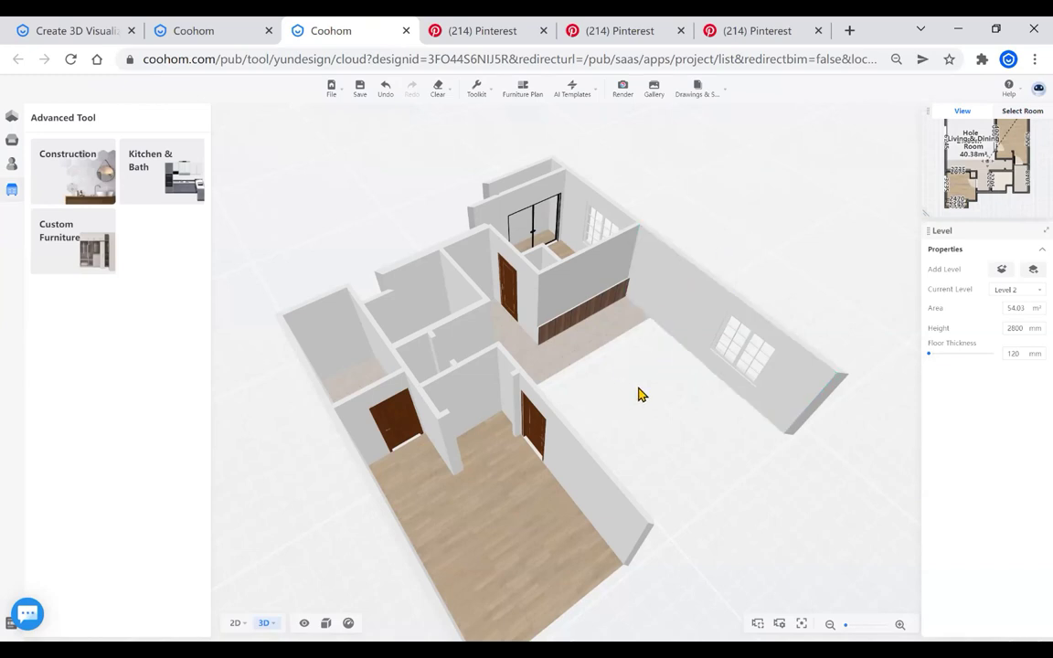
# Switch the 3D view of the project from Level 2 to Level 1
pyautogui.scroll(-3, 677, 463)
pyautogui.moveTo(677, 462); pyautogui.dragTo(720, 443)
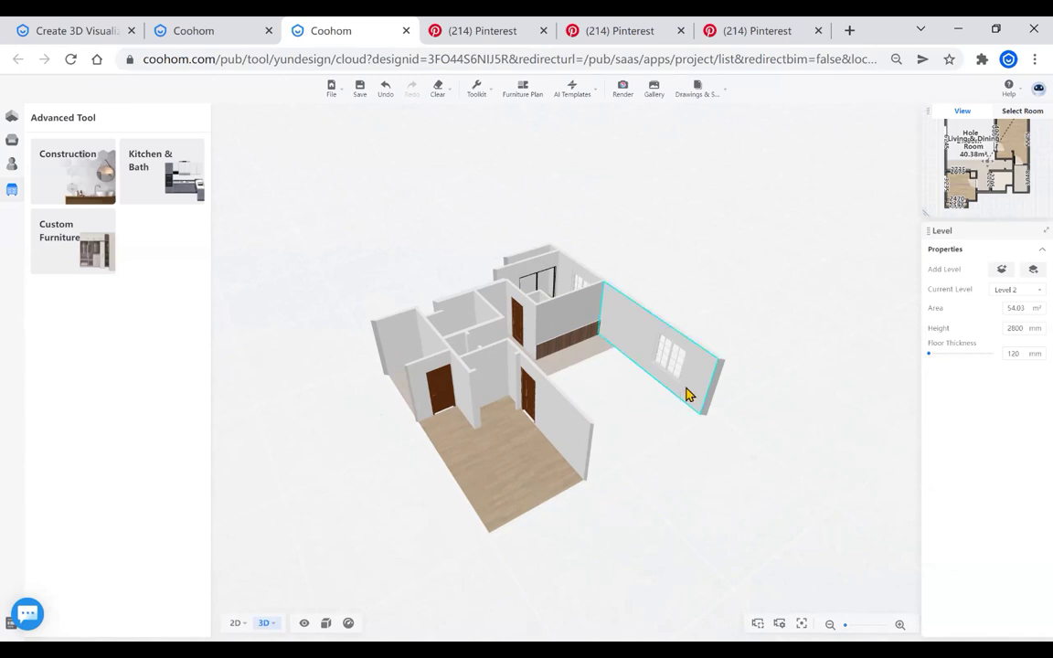
pyautogui.click(1015, 291)
pyautogui.click(964, 336)
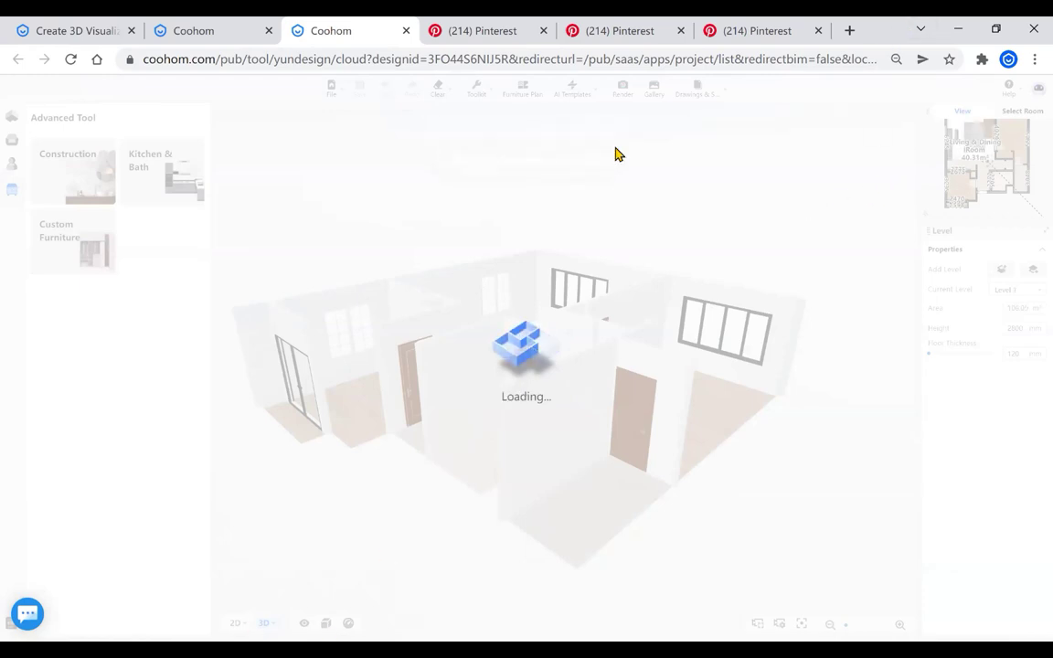
# Browse the Pinterest staircase search results for floating-tread designs to use as a reference
pyautogui.click(717, 37)
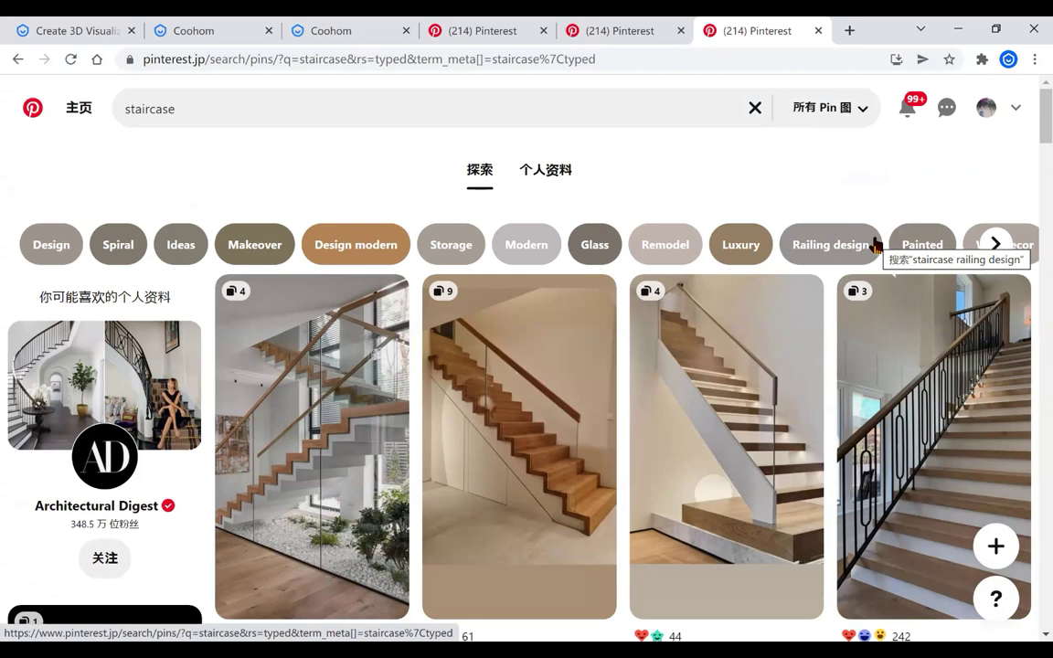
pyautogui.scroll(-5, 567, 282)
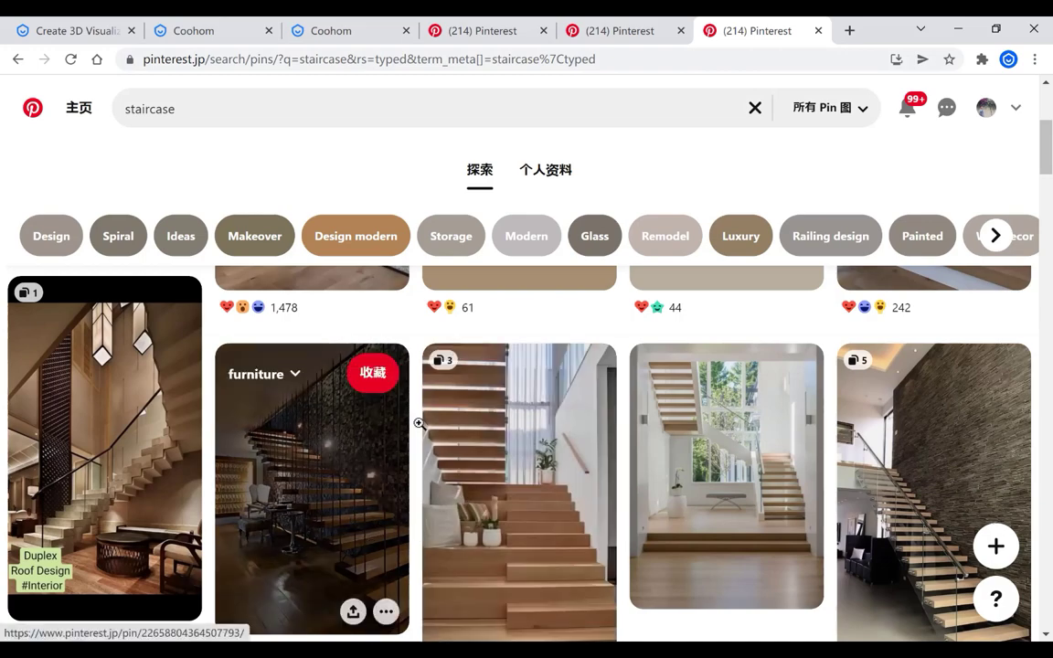
pyautogui.scroll(-2, 407, 444)
pyautogui.scroll(2, 407, 448)
pyautogui.scroll(-1, 334, 521)
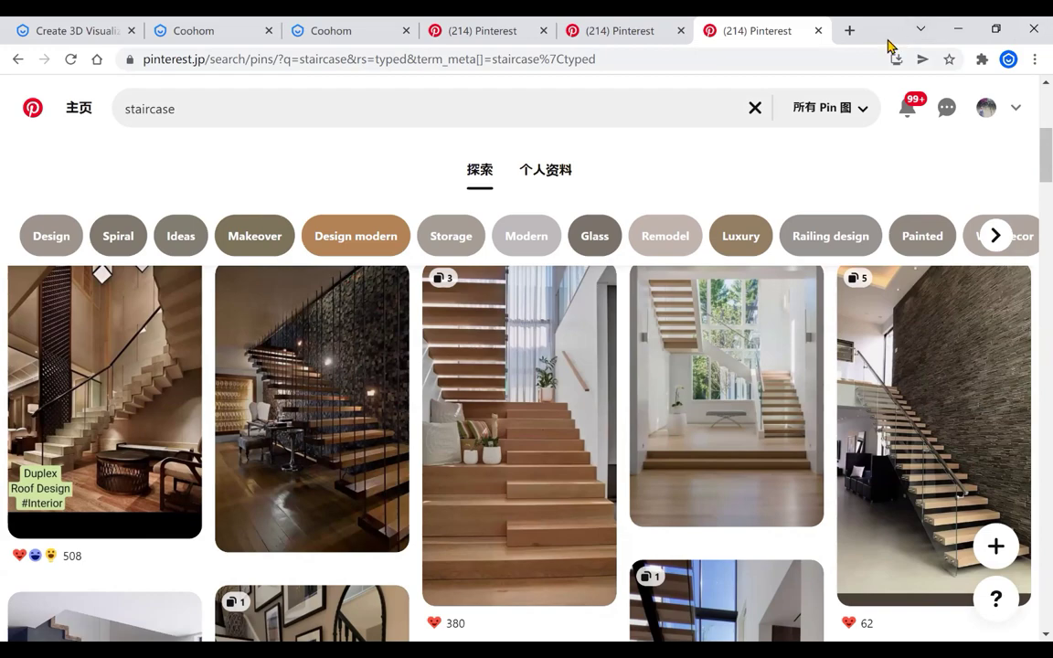
# Return to the Coohom project and move the Modern stairs model out of the living room onto the balcony
pyautogui.click(331, 30)
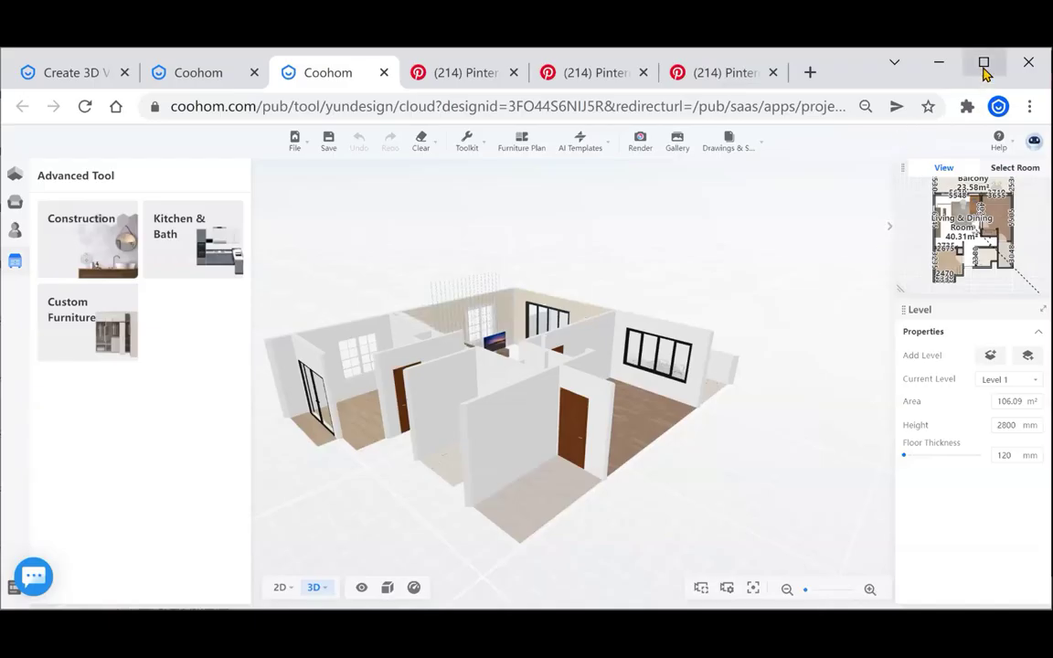
pyautogui.scroll(5, 694, 247)
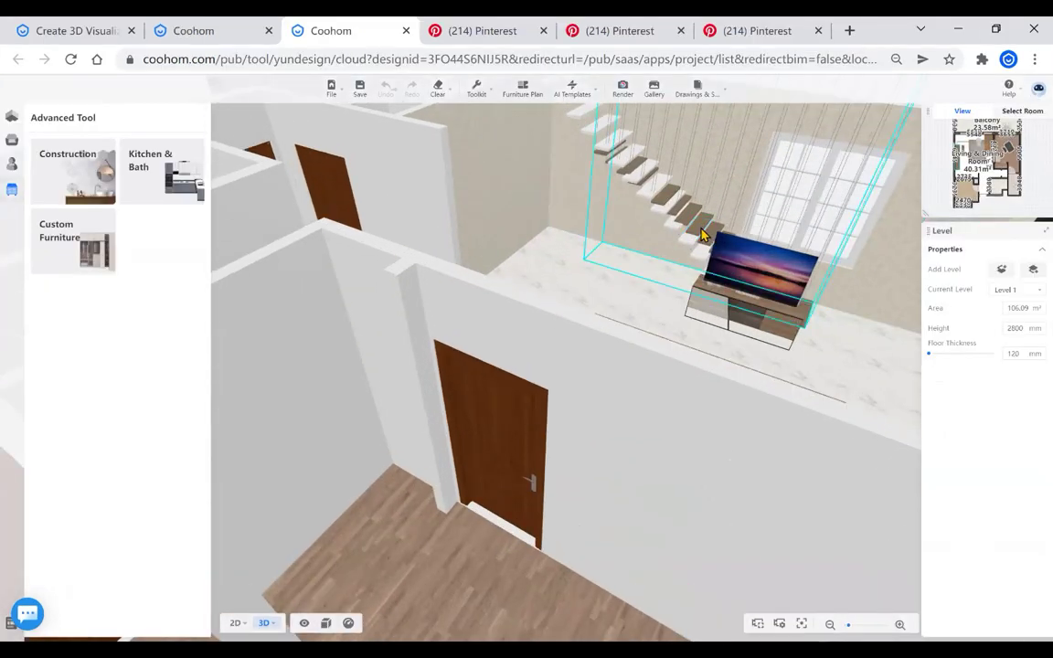
pyautogui.click(702, 236)
pyautogui.scroll(-4, 367, 461)
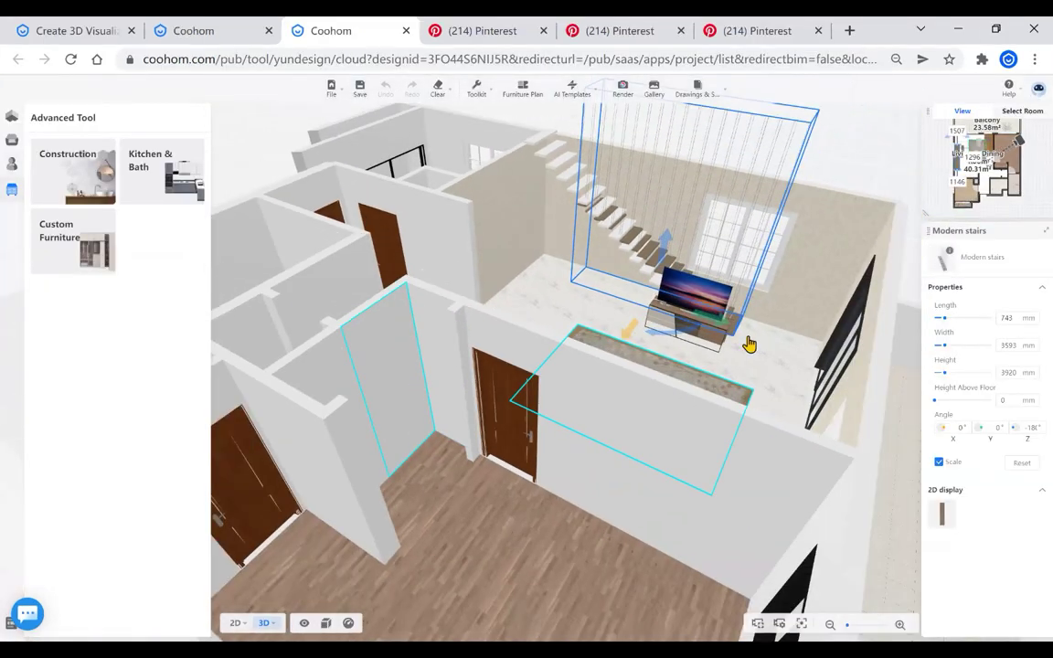
pyautogui.moveTo(492, 444); pyautogui.dragTo(621, 301)
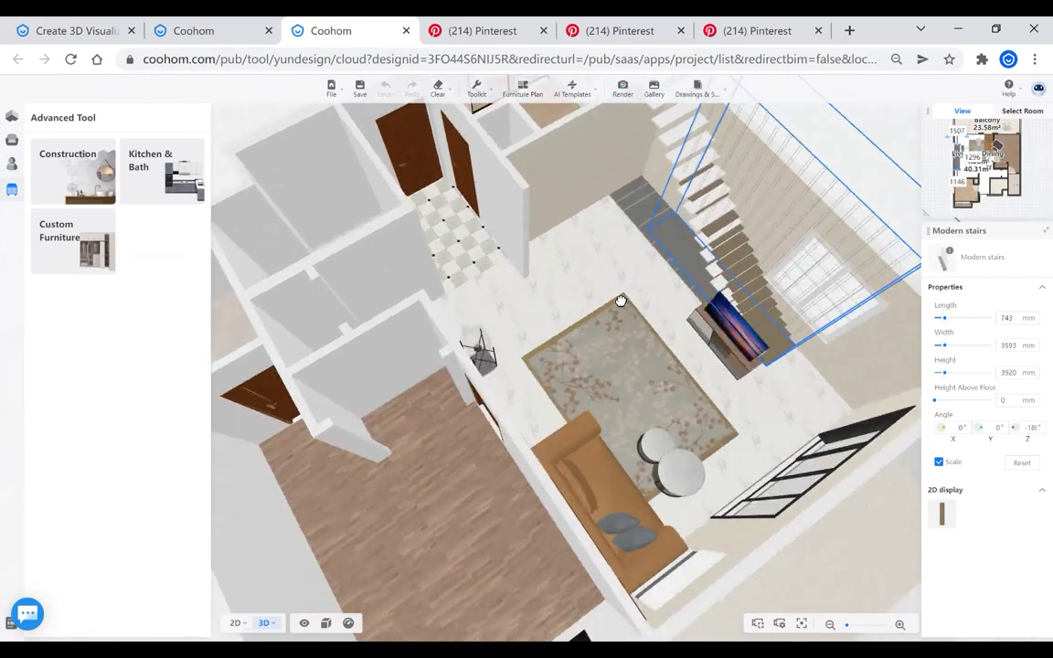
pyautogui.scroll(-10, 729, 414)
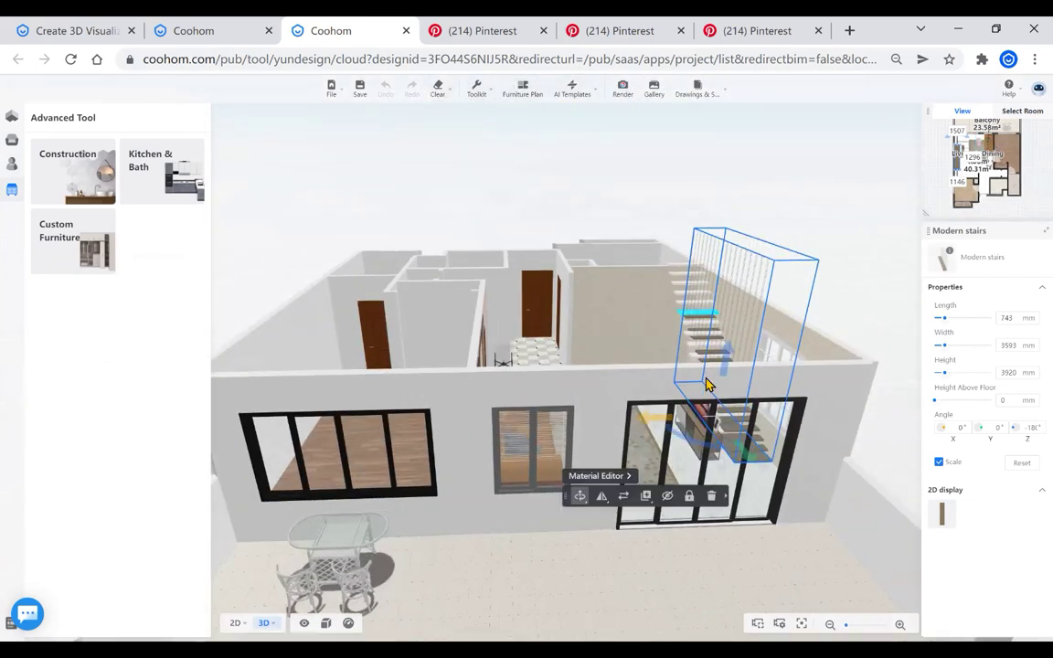
pyautogui.moveTo(722, 424); pyautogui.dragTo(852, 549)
pyautogui.scroll(-5, 671, 404)
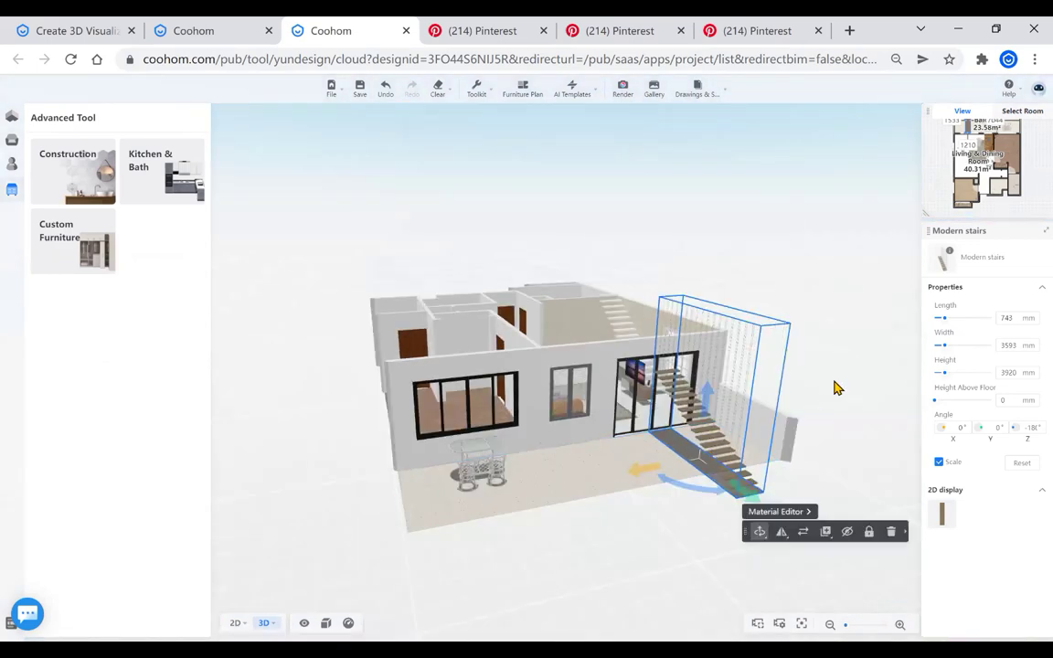
# Select the Modern stairs model on the balcony and hide it
pyautogui.click(711, 441)
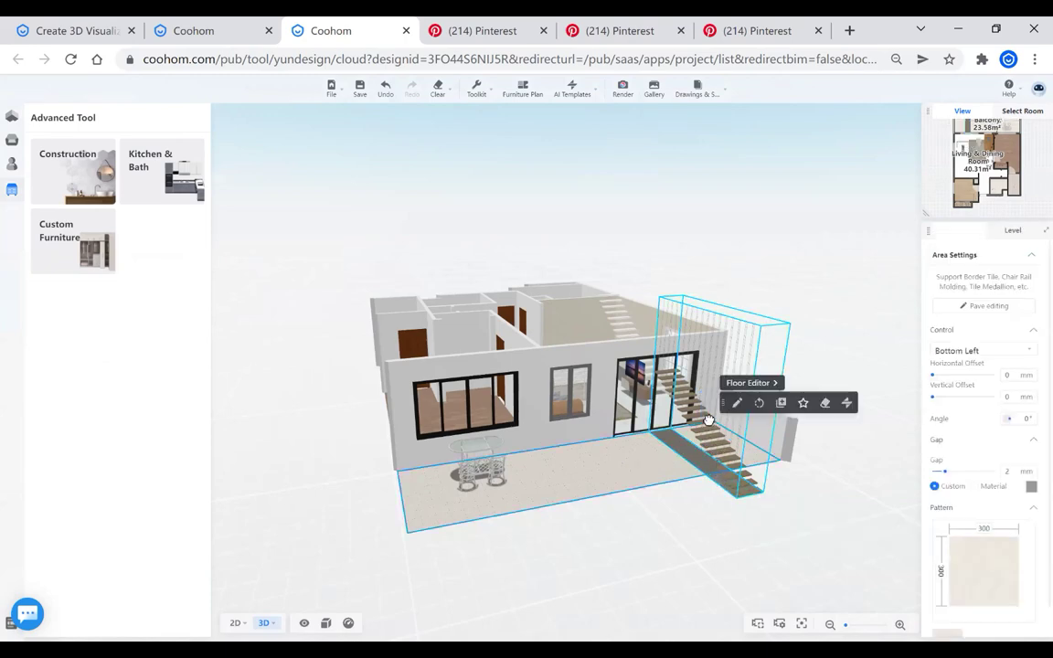
pyautogui.moveTo(711, 447); pyautogui.dragTo(679, 475)
pyautogui.click(646, 506)
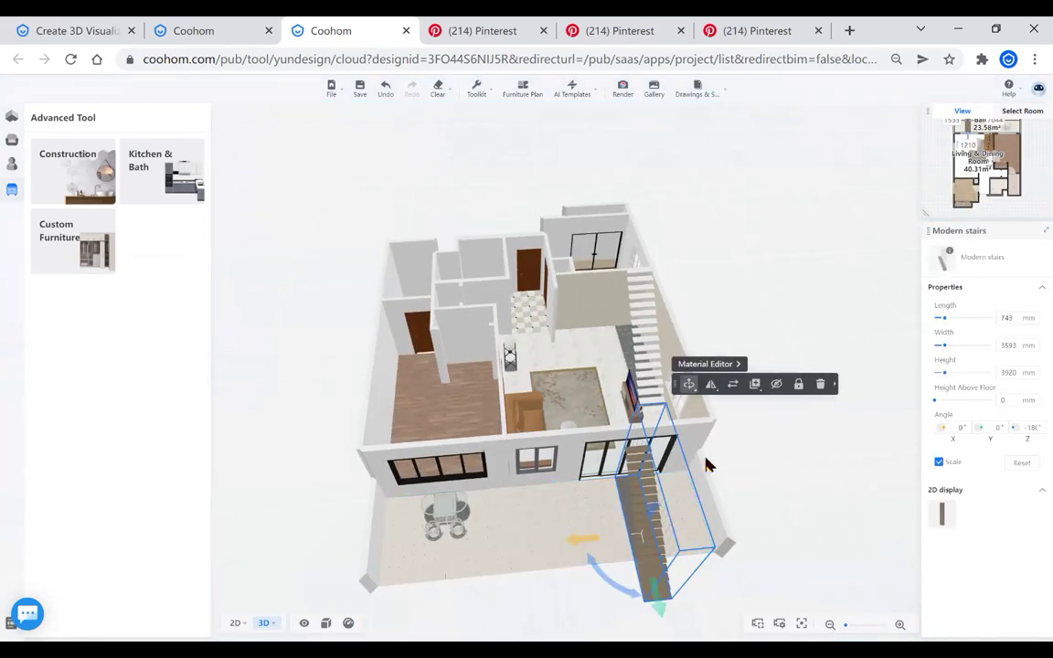
pyautogui.click(779, 386)
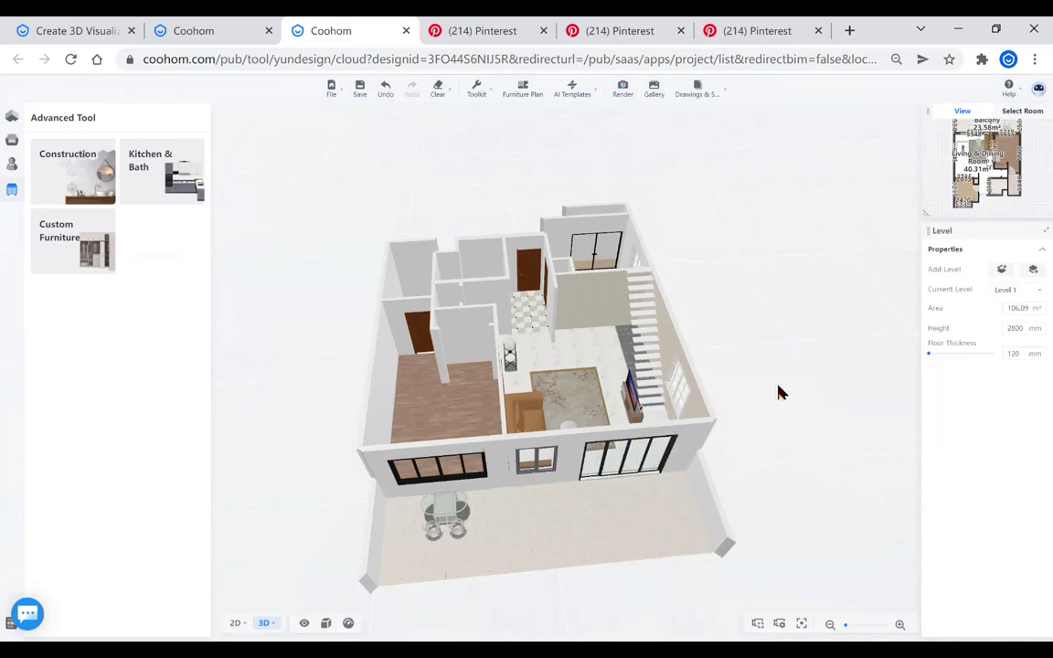
# Examine the white floating treads along the living room wall in 3D and compare the area with the 2D top view
pyautogui.scroll(3, 711, 379)
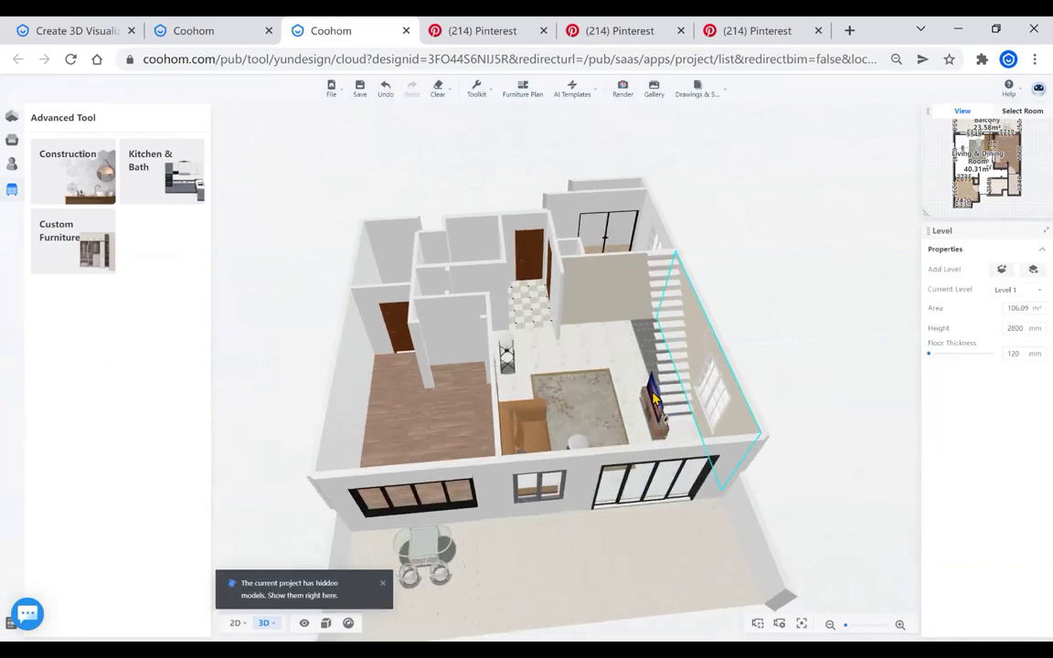
pyautogui.moveTo(554, 495); pyautogui.dragTo(649, 491, button='right')
pyautogui.moveTo(649, 491); pyautogui.dragTo(645, 402)
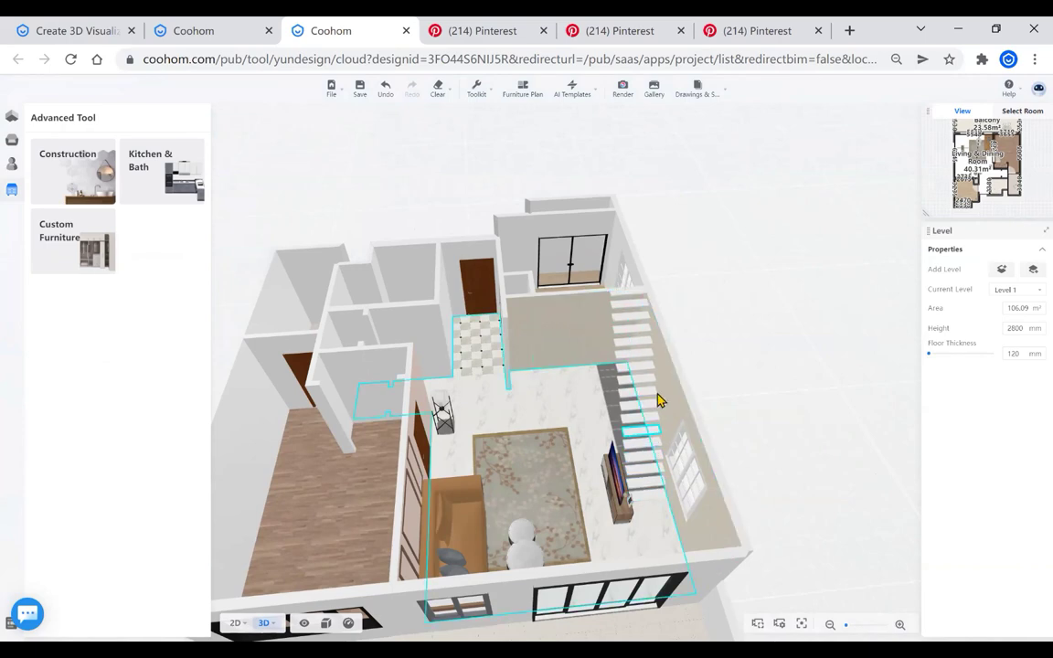
pyautogui.moveTo(512, 496); pyautogui.dragTo(814, 451)
pyautogui.scroll(4, 636, 279)
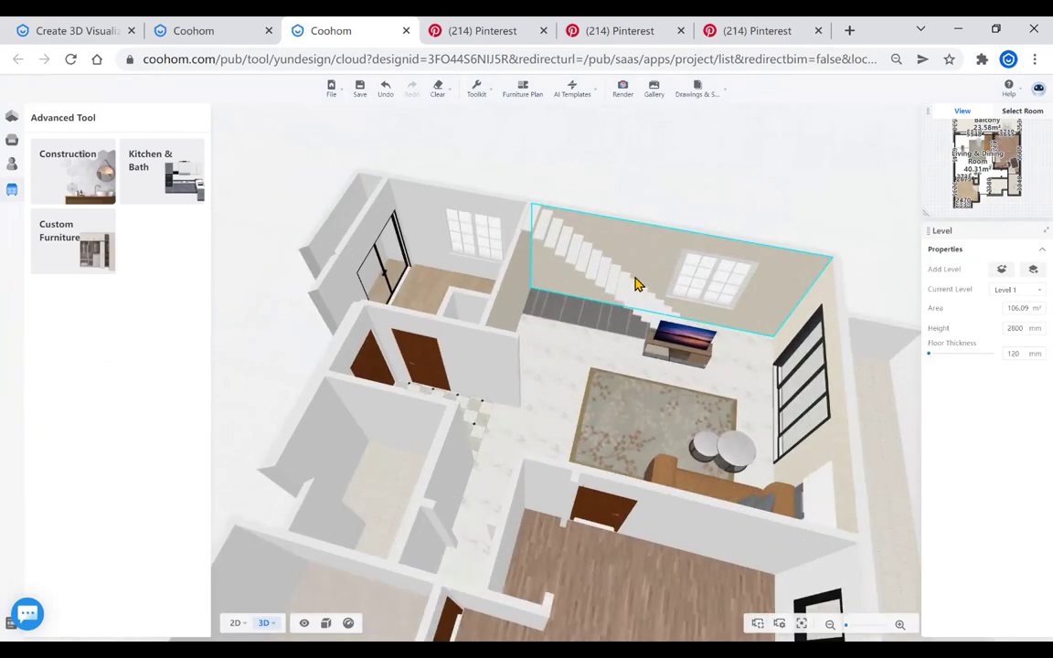
pyautogui.scroll(-2, 557, 188)
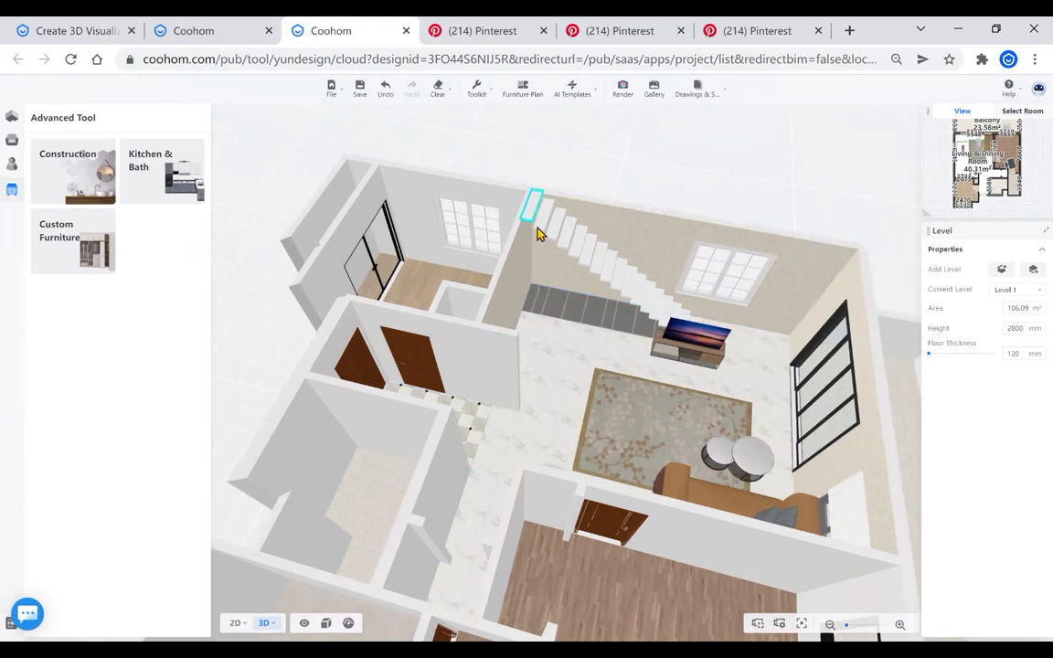
pyautogui.click(243, 625)
pyautogui.scroll(2, 390, 330)
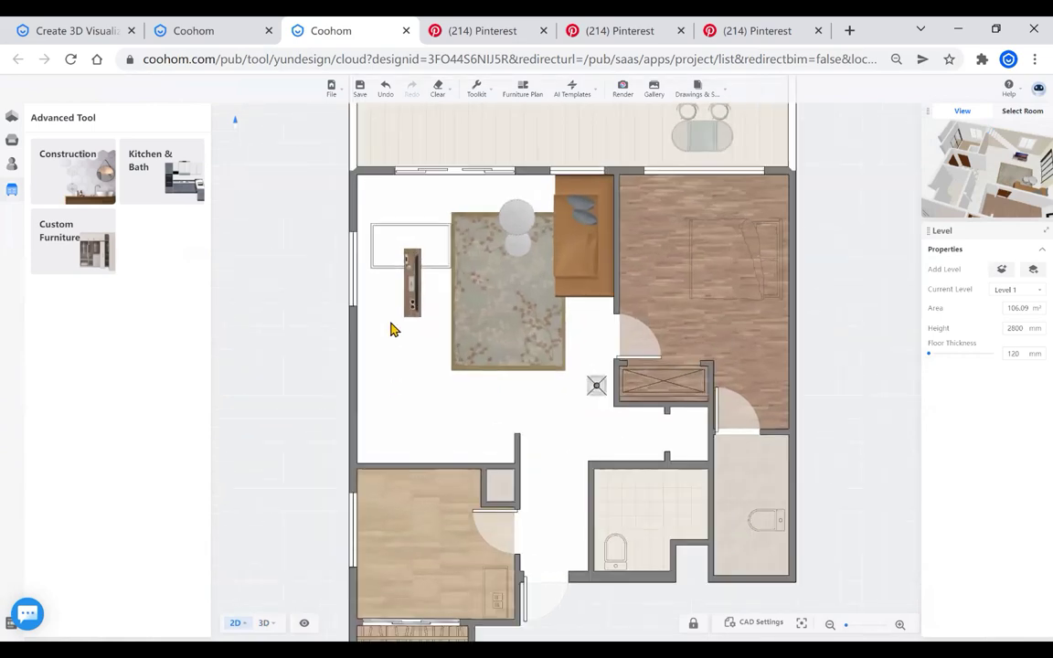
pyautogui.click(428, 468)
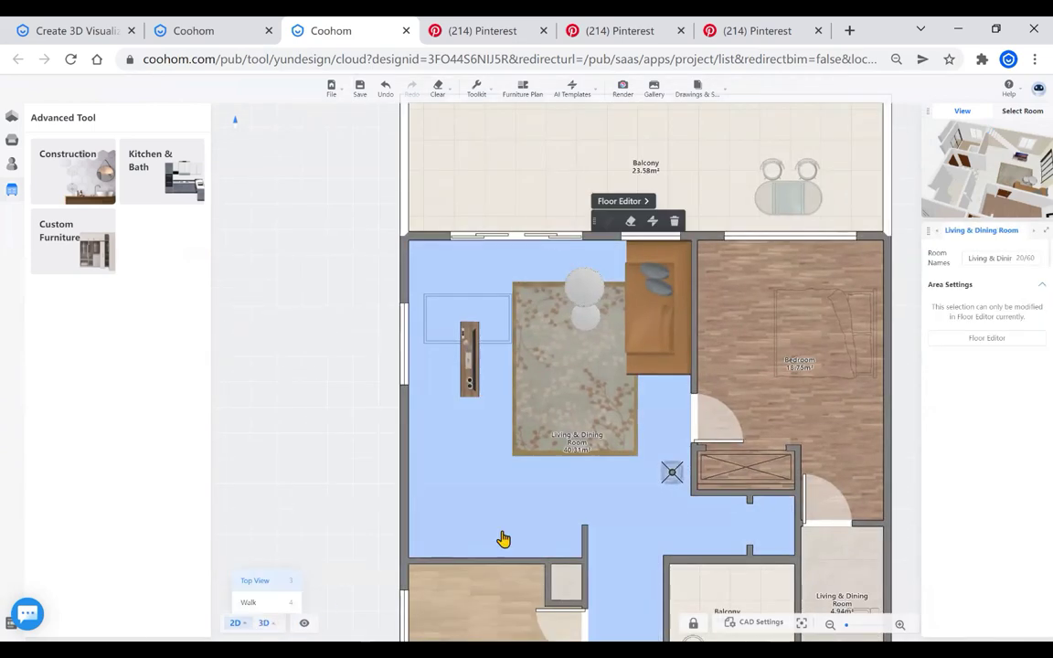
pyautogui.press('3')
pyautogui.scroll(2, 612, 389)
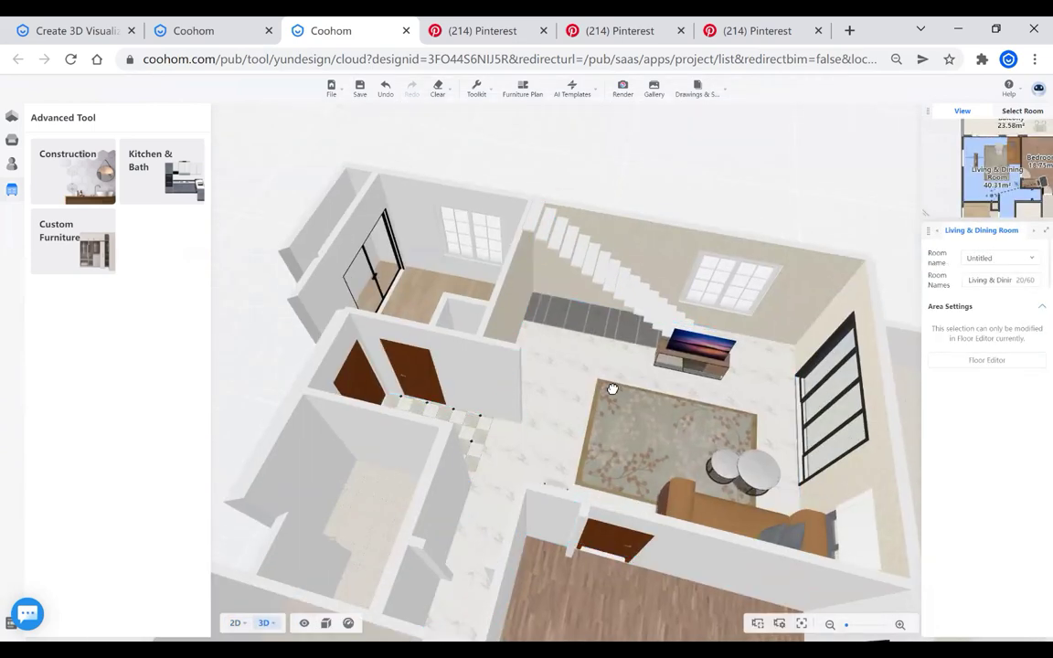
pyautogui.moveTo(613, 389); pyautogui.dragTo(477, 555)
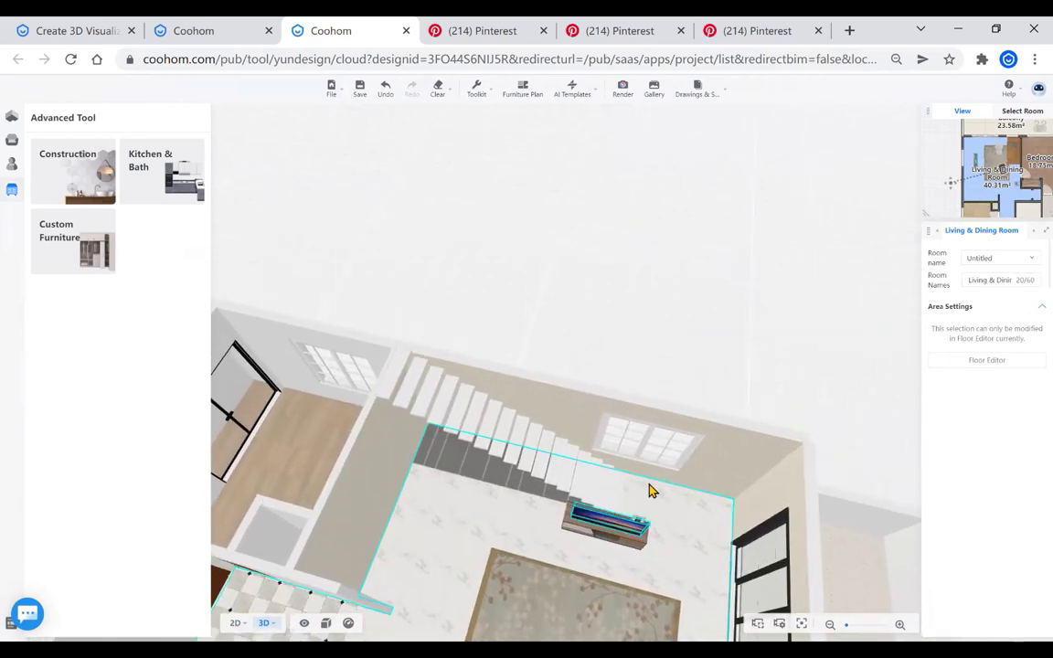
# Select the white treads one after another, from the upper end down to the TV, to examine them as separate modeled pieces
pyautogui.click(405, 391)
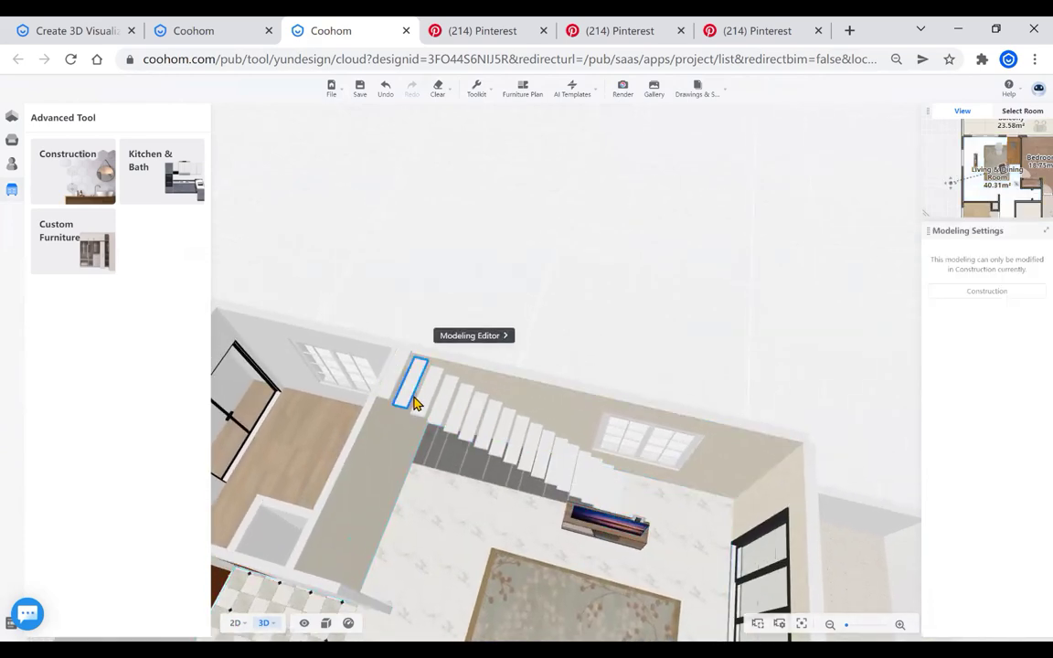
pyautogui.click(391, 384)
pyautogui.click(406, 395)
pyautogui.click(392, 383)
pyautogui.click(409, 397)
pyautogui.click(427, 399)
pyautogui.click(446, 409)
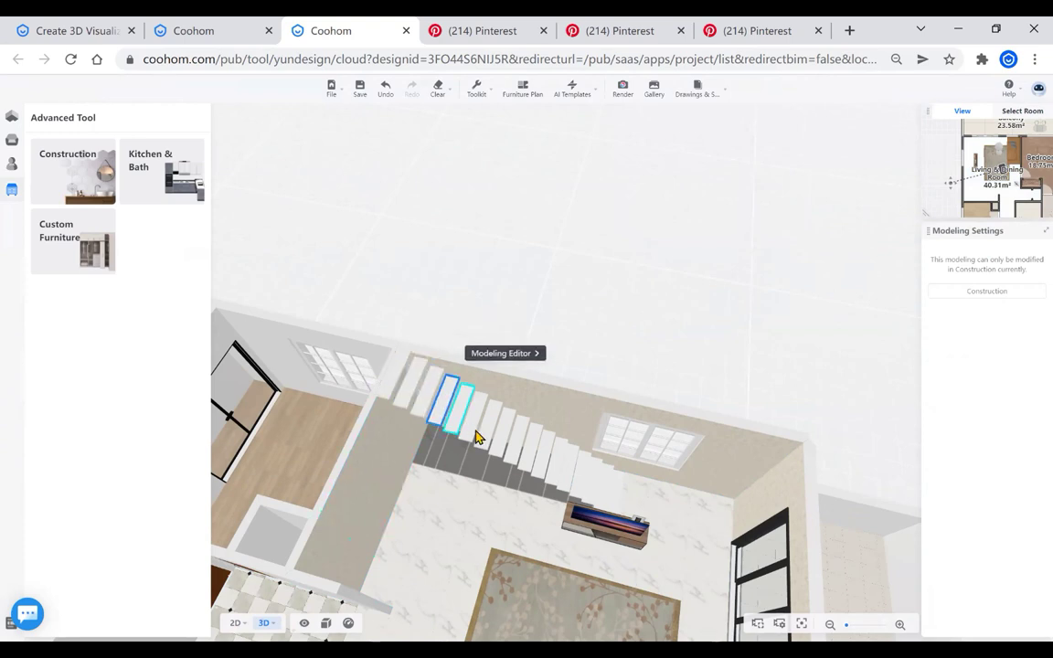
pyautogui.click(461, 420)
pyautogui.click(474, 427)
pyautogui.click(490, 438)
pyautogui.click(517, 458)
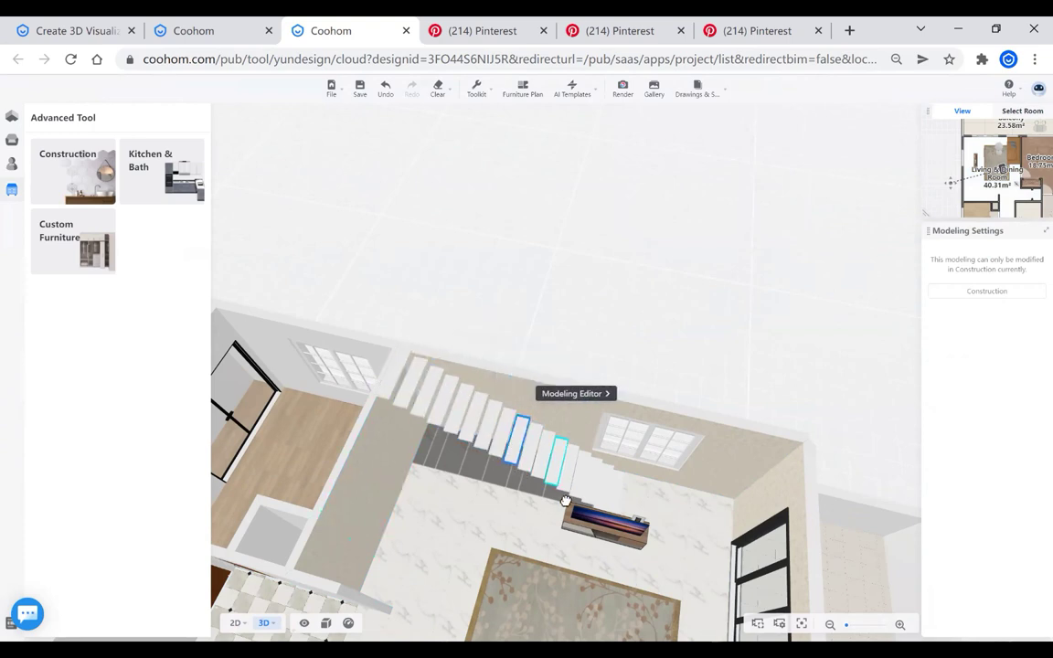
pyautogui.moveTo(560, 490); pyautogui.dragTo(583, 498)
pyautogui.click(585, 504)
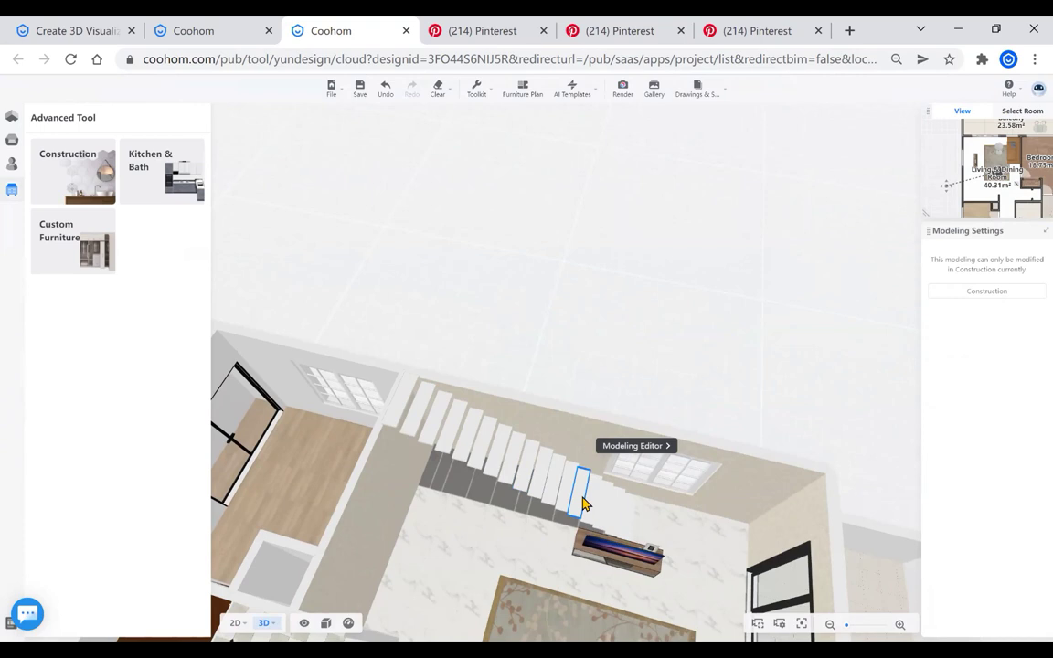
pyautogui.click(597, 509)
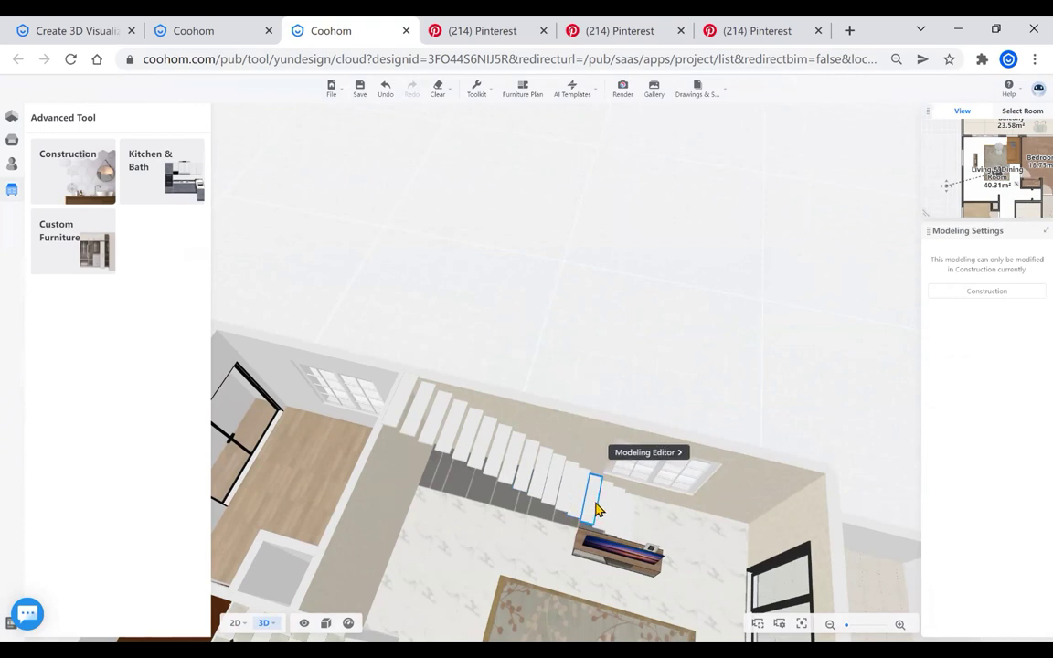
pyautogui.click(628, 527)
pyautogui.click(614, 525)
pyautogui.click(601, 520)
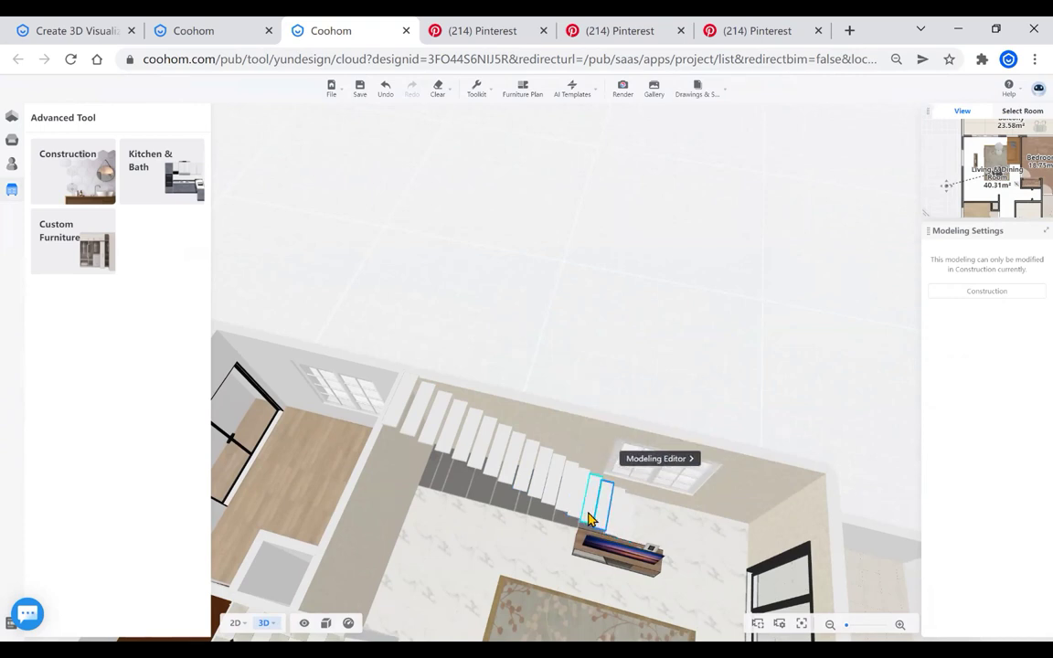
pyautogui.click(589, 516)
pyautogui.click(618, 525)
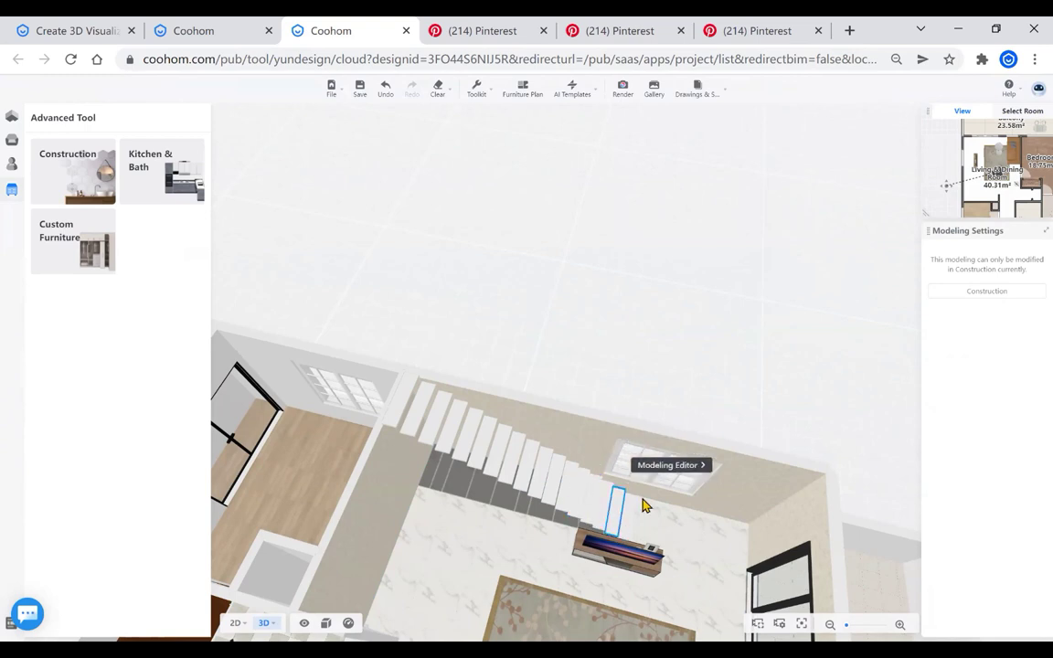
# Open Level 1 in the Construction editor and inspect the floating treads along the living room wall
pyautogui.click(85, 173)
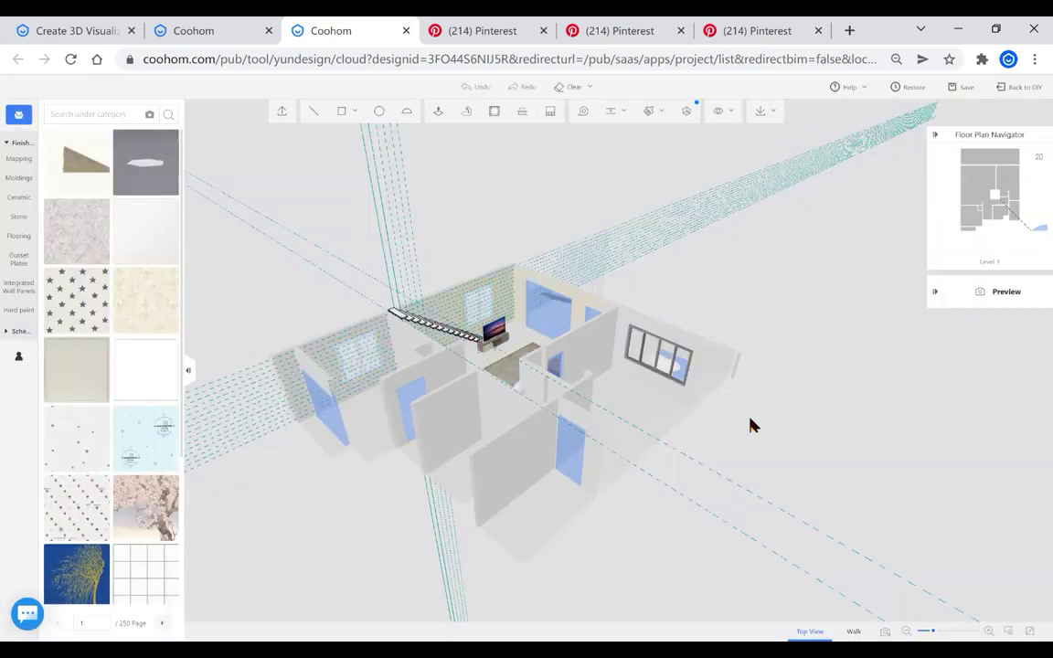
pyautogui.moveTo(752, 425); pyautogui.dragTo(600, 244)
pyautogui.scroll(4, 666, 239)
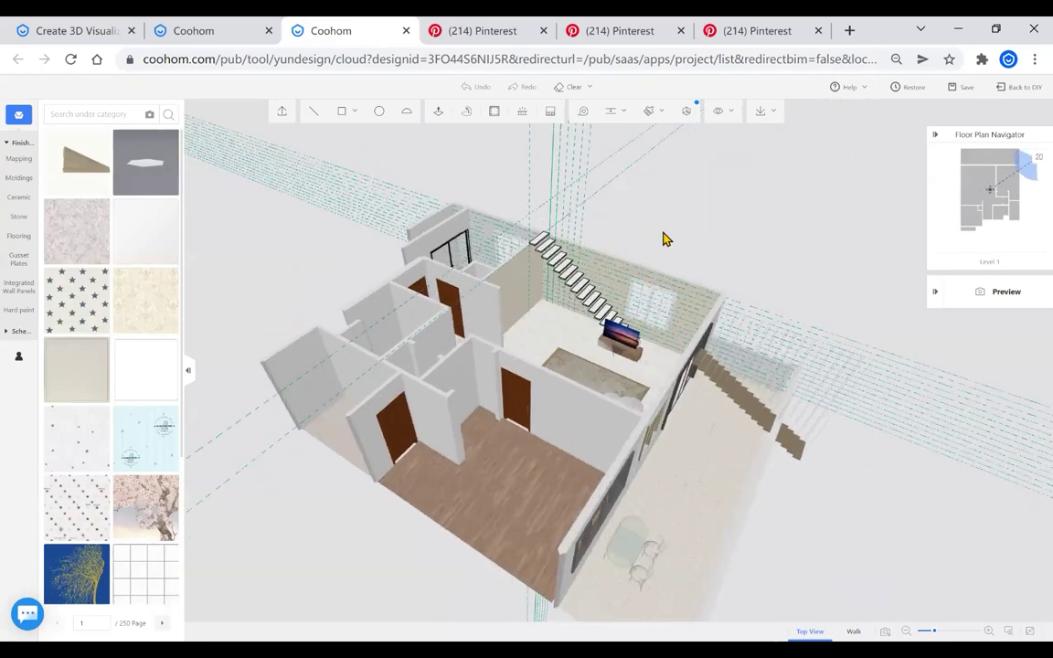
pyautogui.scroll(-5, 642, 292)
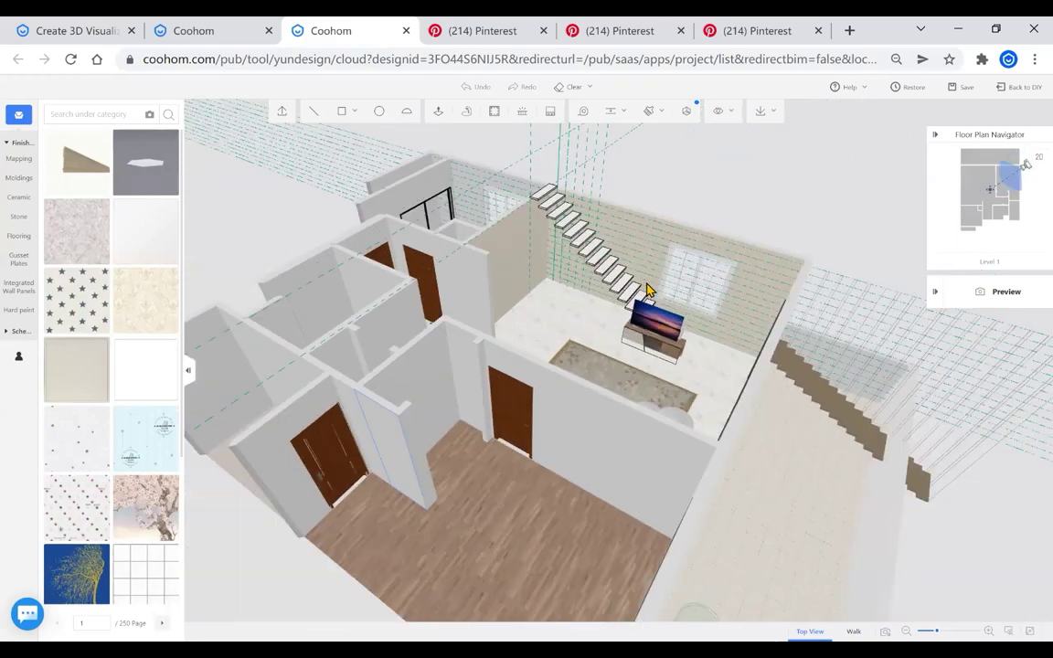
pyautogui.scroll(3, 521, 237)
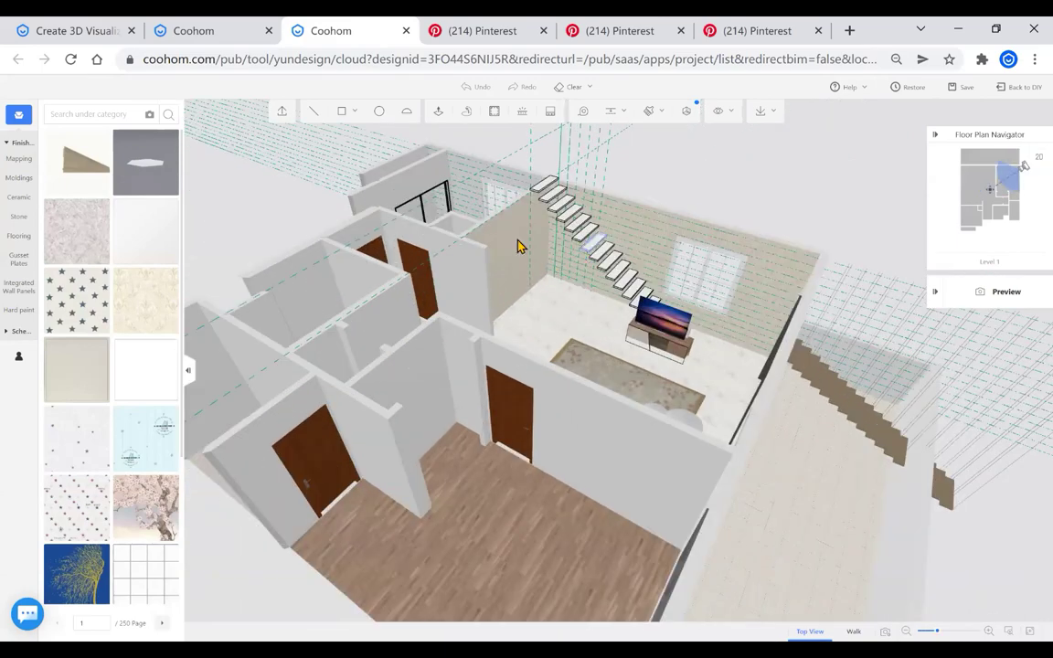
pyautogui.scroll(1, 476, 302)
pyautogui.scroll(3, 512, 411)
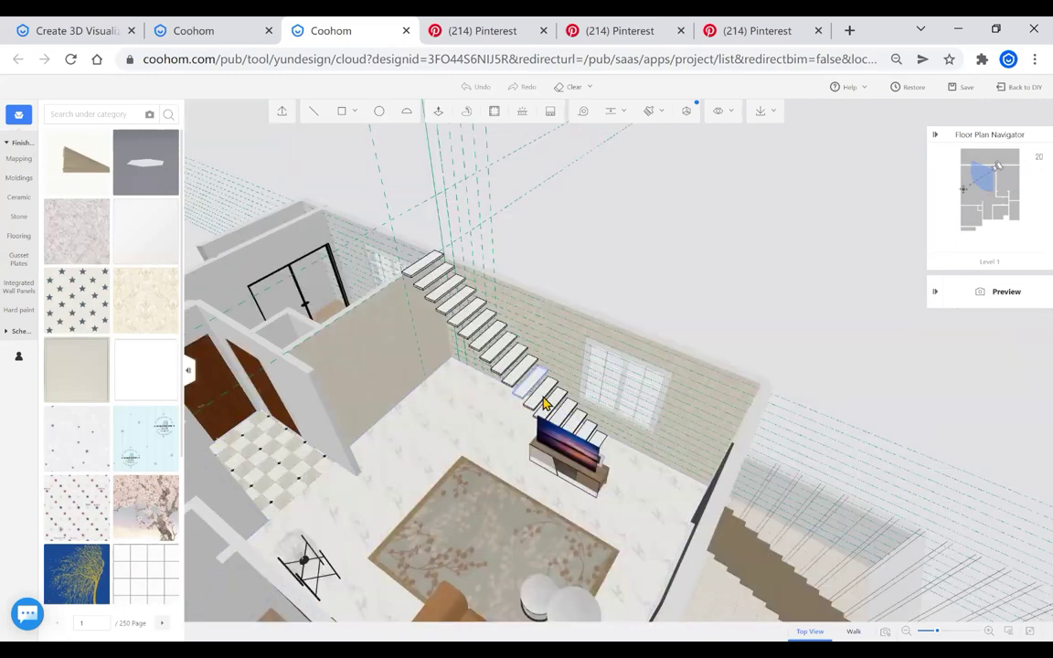
pyautogui.scroll(2, 549, 429)
pyautogui.scroll(3, 540, 442)
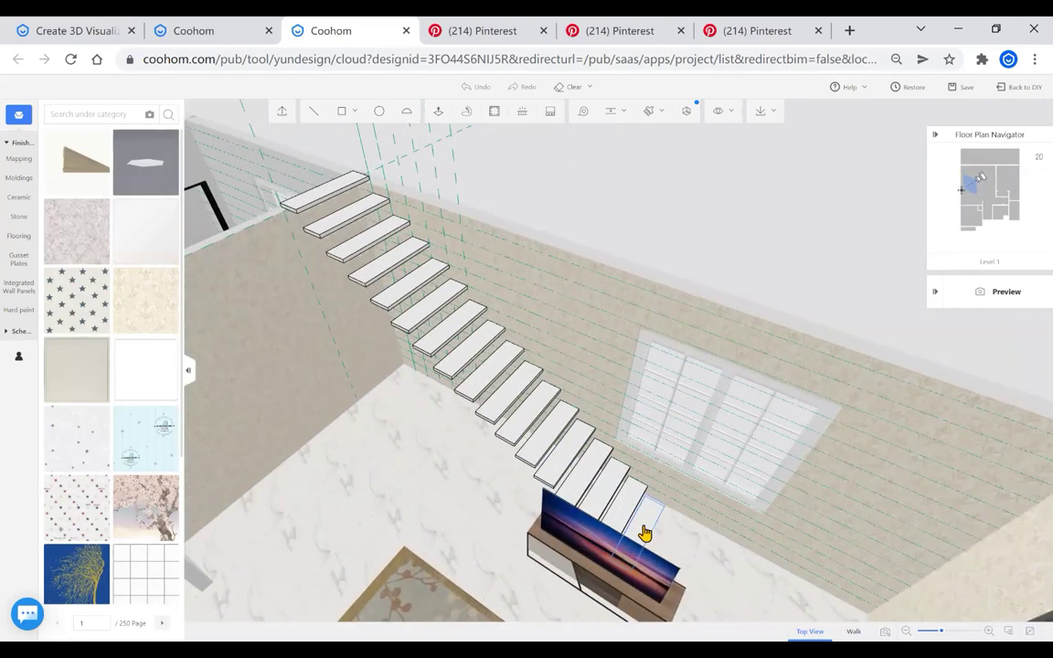
pyautogui.scroll(-4, 485, 435)
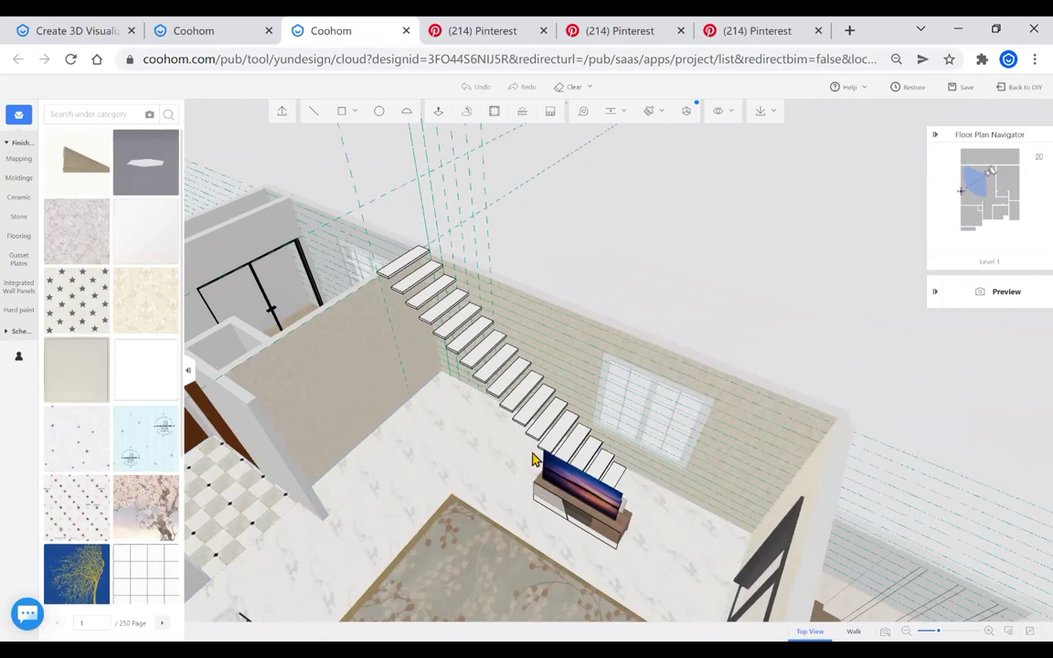
# Select the upper floating treads along the living room wall one after another and delete them
pyautogui.scroll(2, 466, 316)
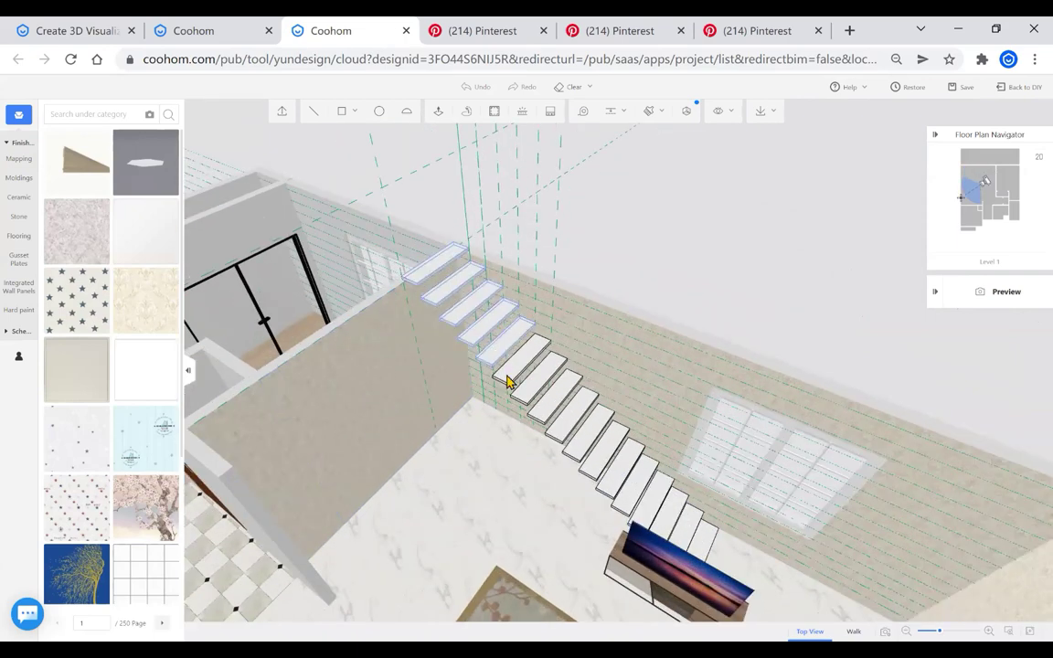
pyautogui.click(618, 437)
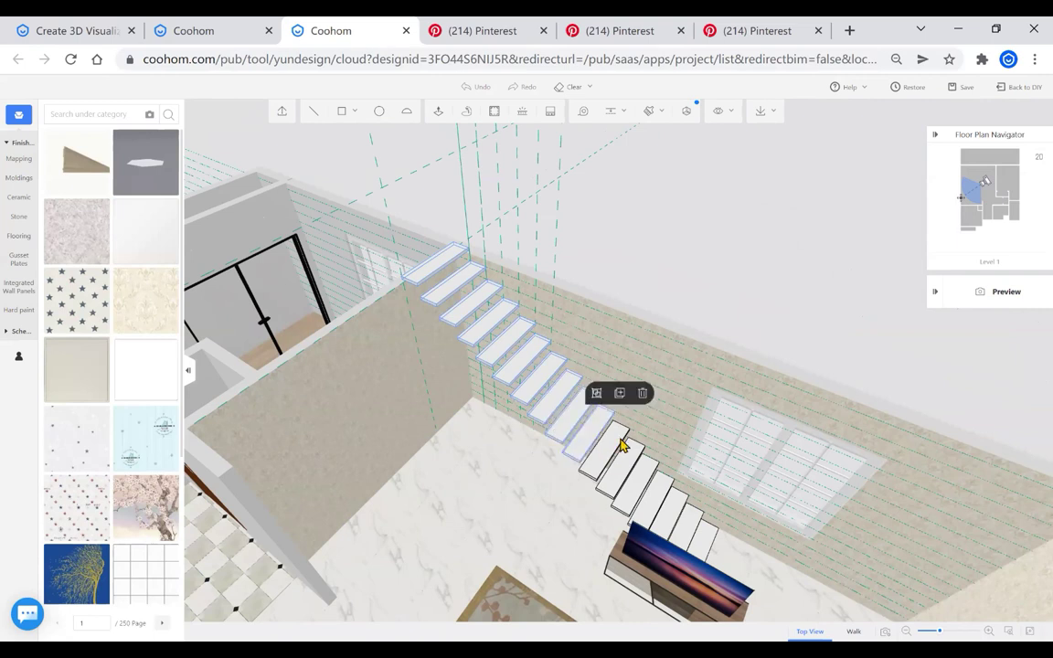
pyautogui.press('Delete')
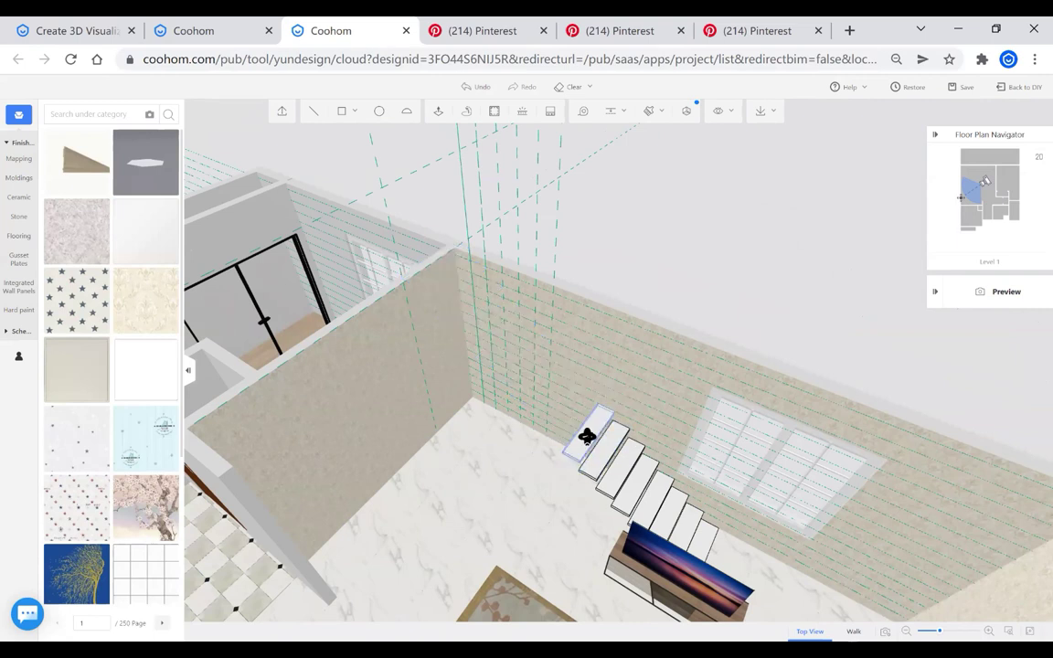
# Select four of the remaining treads and examine the guide lines around the living room corner from several angles
pyautogui.click(641, 474)
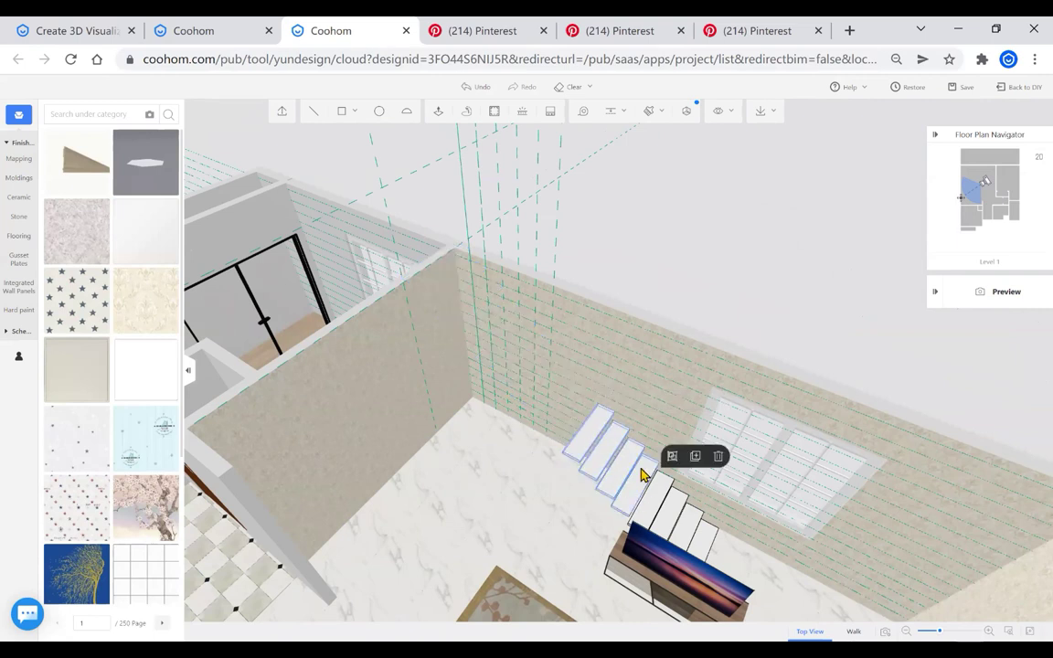
pyautogui.scroll(-1, 686, 394)
pyautogui.moveTo(637, 426); pyautogui.dragTo(680, 439, button='right')
pyautogui.scroll(5, 679, 440)
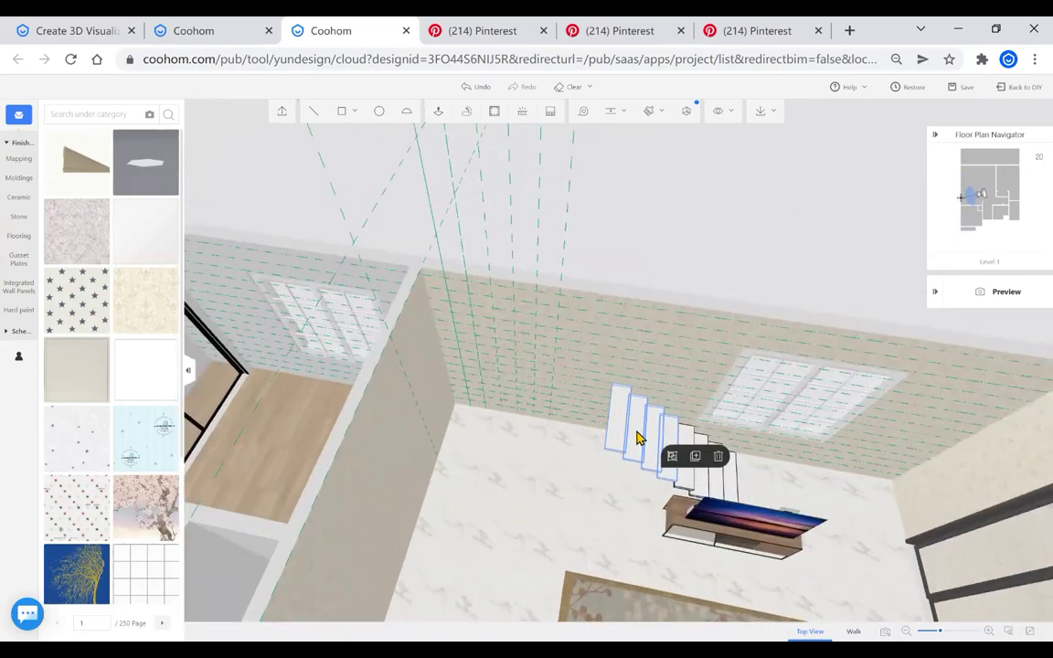
pyautogui.moveTo(591, 460); pyautogui.dragTo(588, 452, button='right')
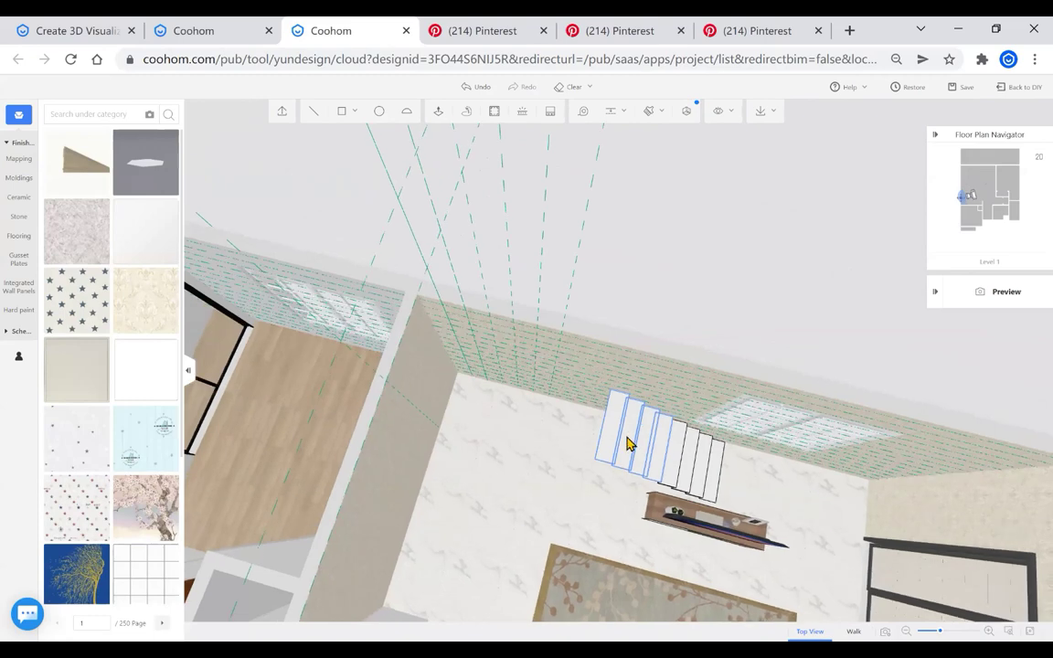
pyautogui.scroll(-3, 640, 460)
pyautogui.moveTo(659, 453); pyautogui.dragTo(616, 432, button='right')
pyautogui.moveTo(616, 431); pyautogui.dragTo(484, 337)
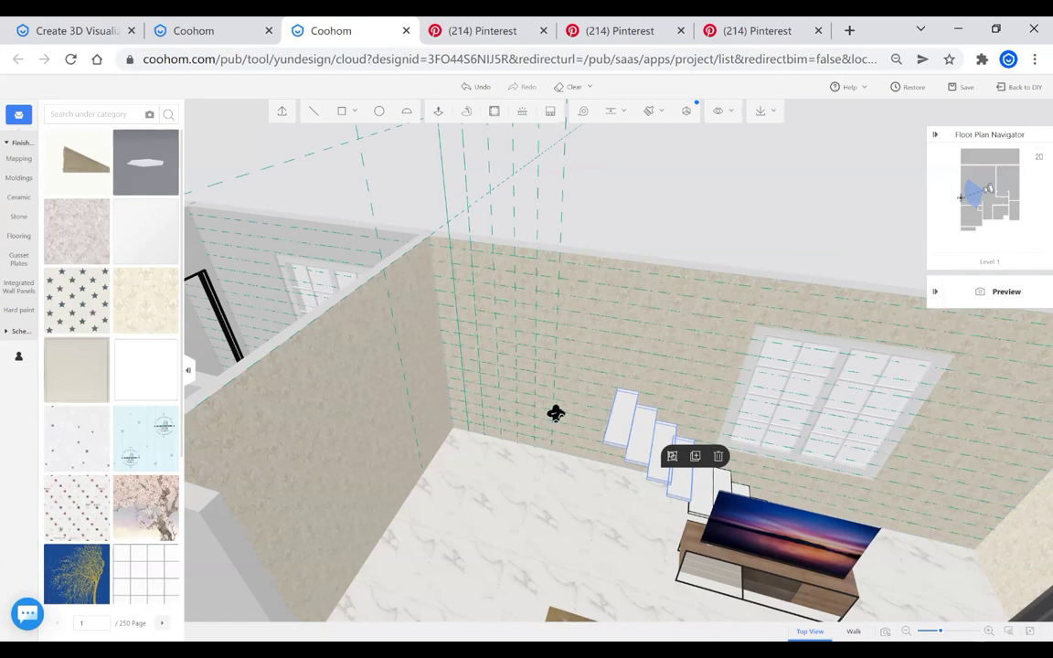
pyautogui.scroll(4, 544, 292)
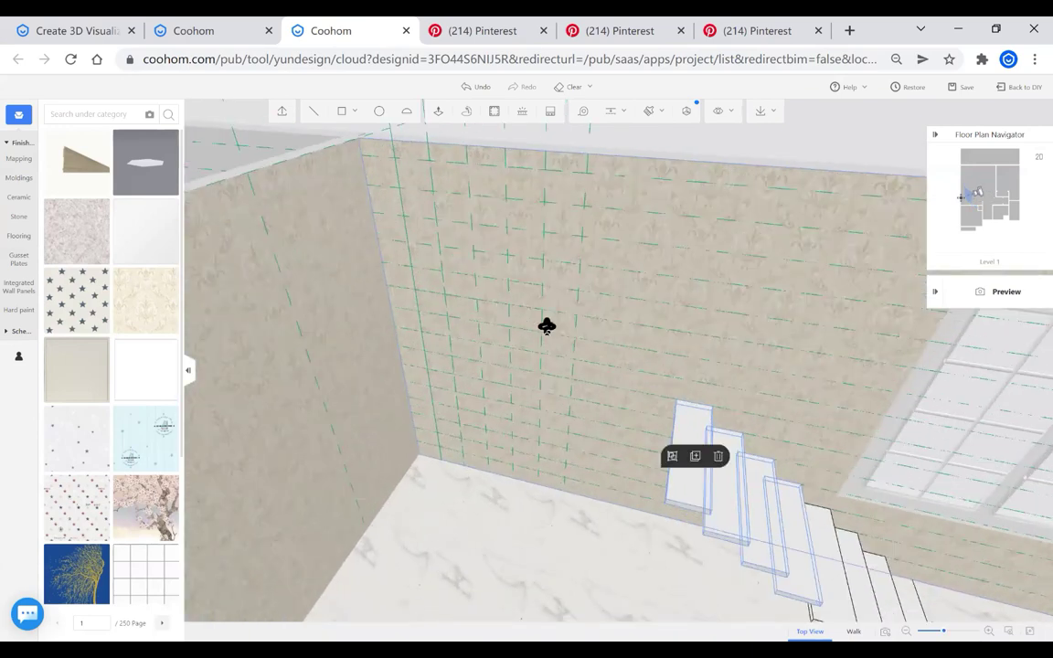
pyautogui.scroll(-5, 503, 348)
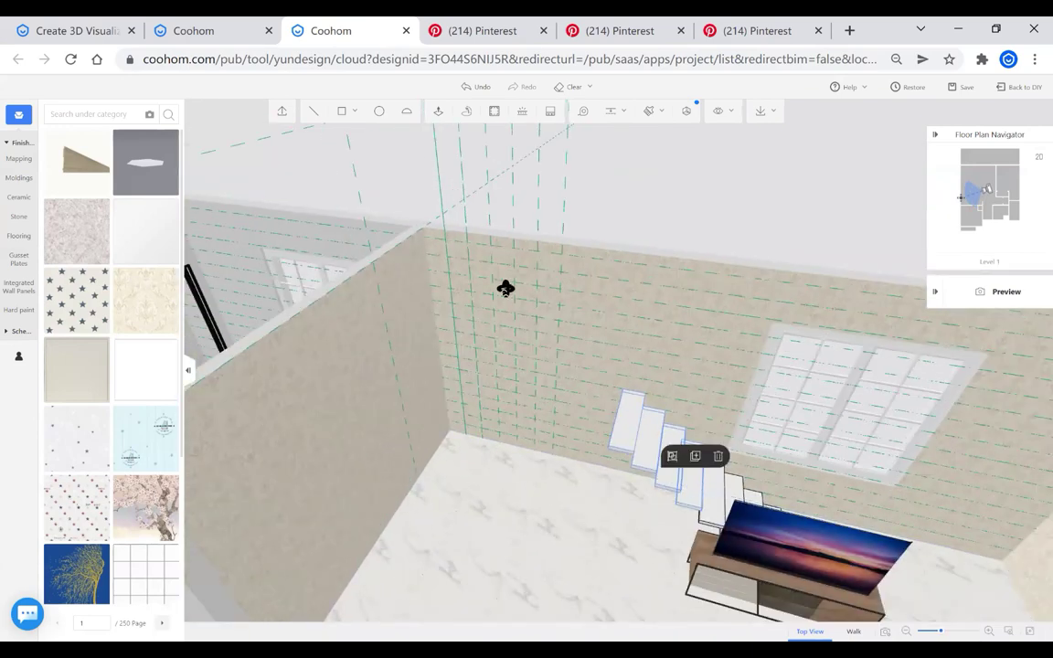
# Clear all guides and delete the remaining floating treads behind the TV
pyautogui.click(624, 112)
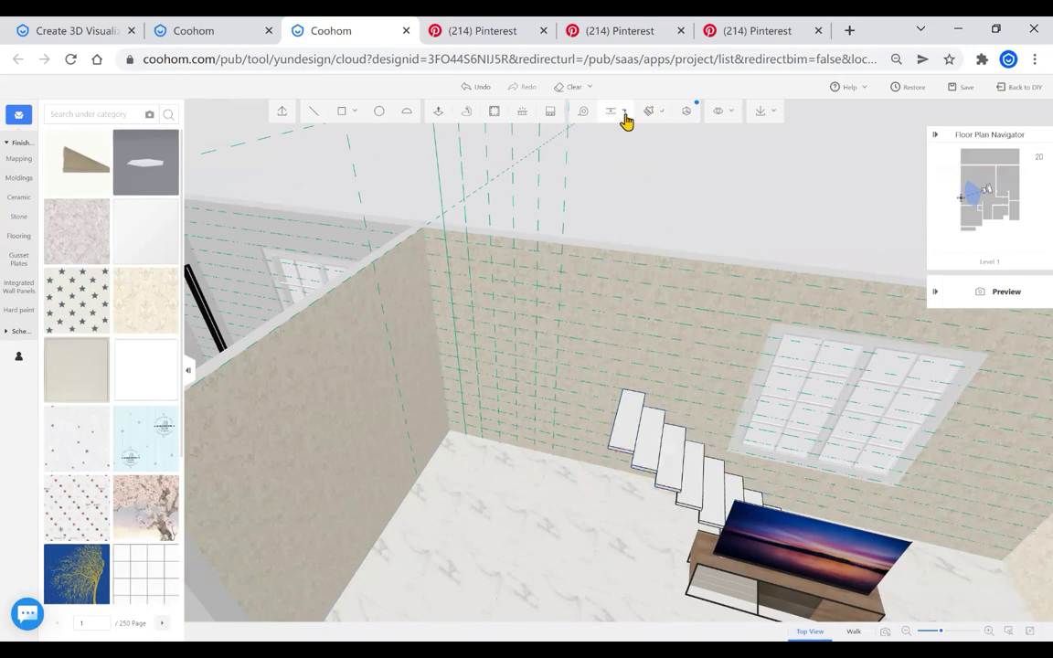
pyautogui.click(611, 156)
pyautogui.moveTo(441, 371); pyautogui.dragTo(616, 464)
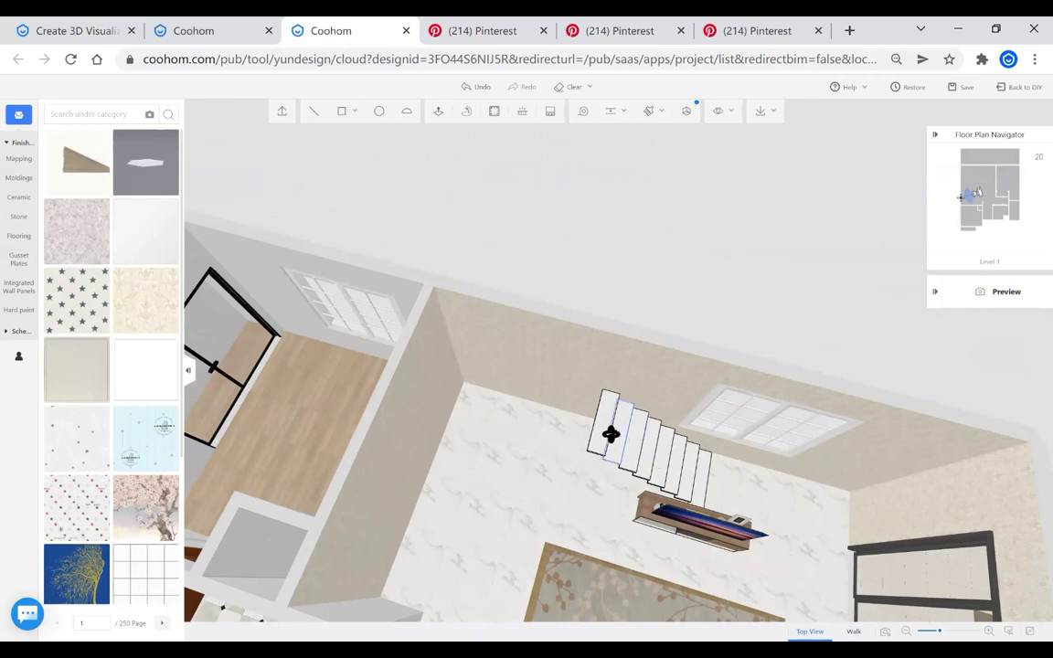
pyautogui.click(697, 491)
pyautogui.press('Delete')
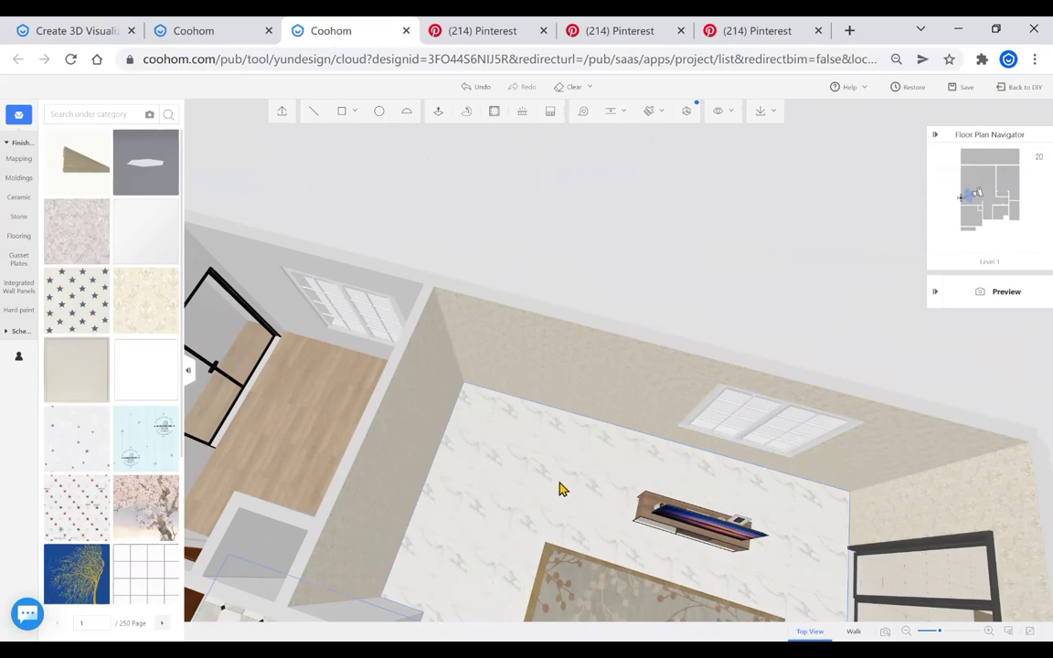
# Add horizontal guides up the living room window wall from its floor edge, entering an edge distance of 150
pyautogui.moveTo(559, 441); pyautogui.dragTo(520, 352)
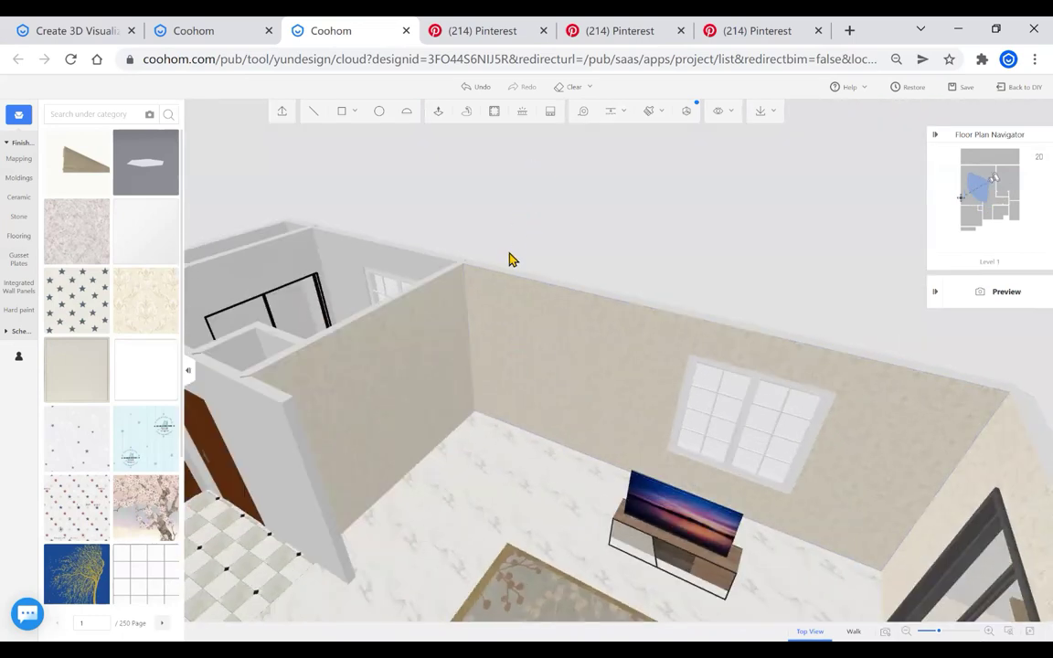
pyautogui.click(611, 111)
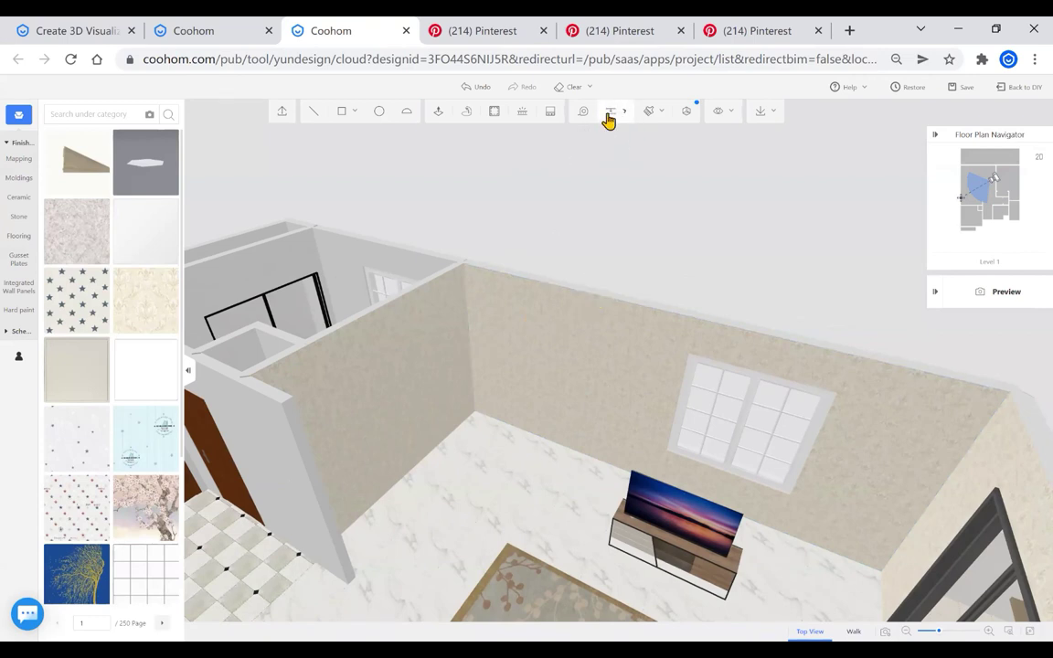
pyautogui.click(611, 113)
pyautogui.click(615, 136)
pyautogui.click(476, 410)
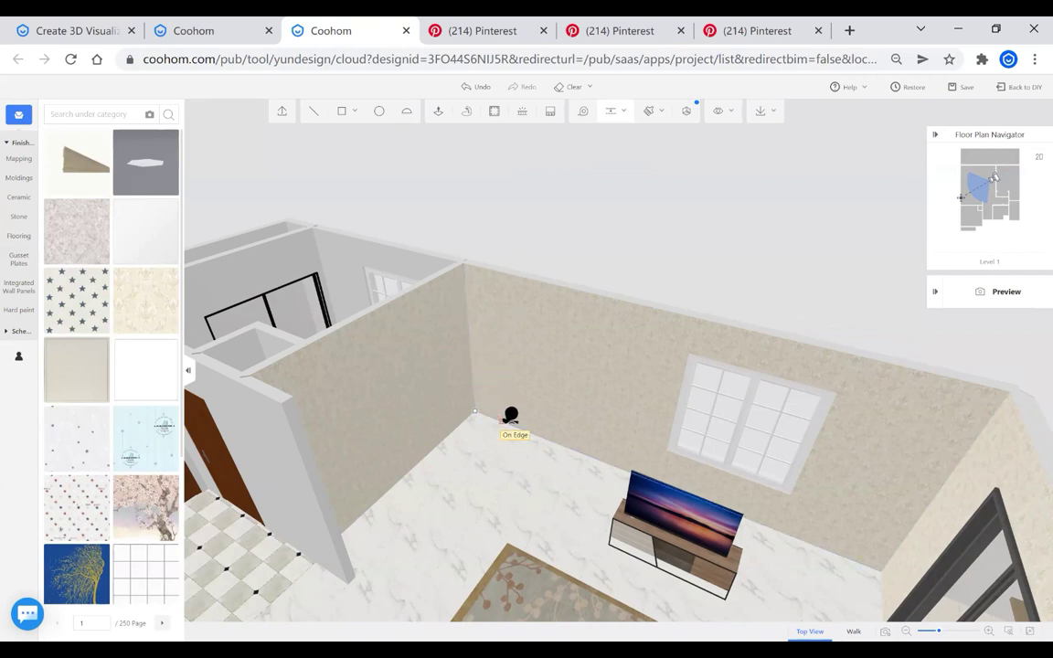
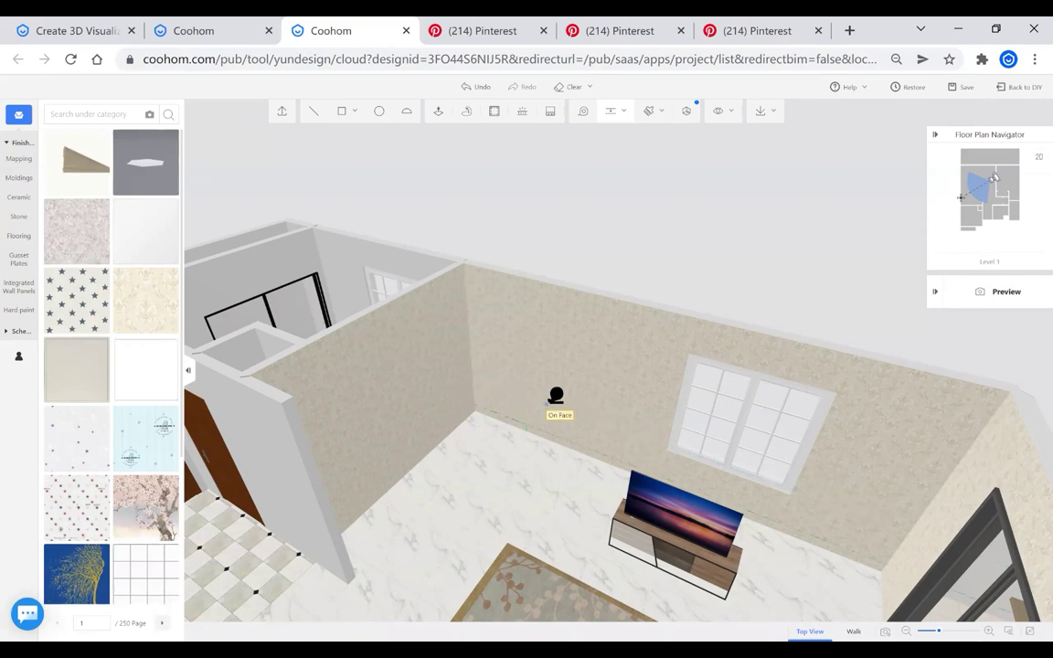
pyautogui.scroll(4, 556, 395)
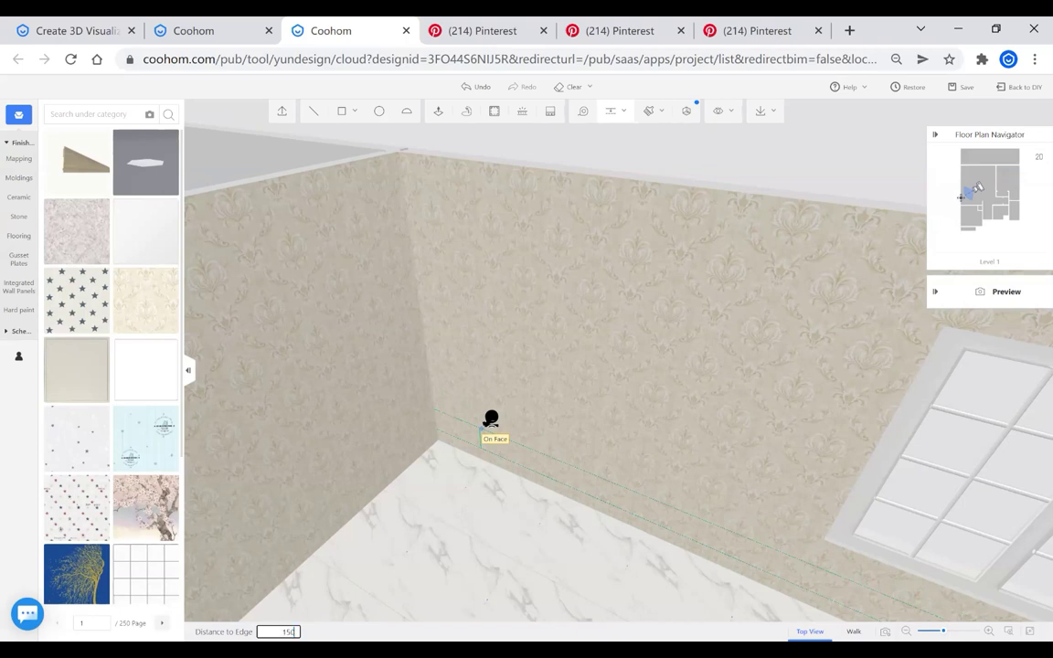
pyautogui.press('Return')
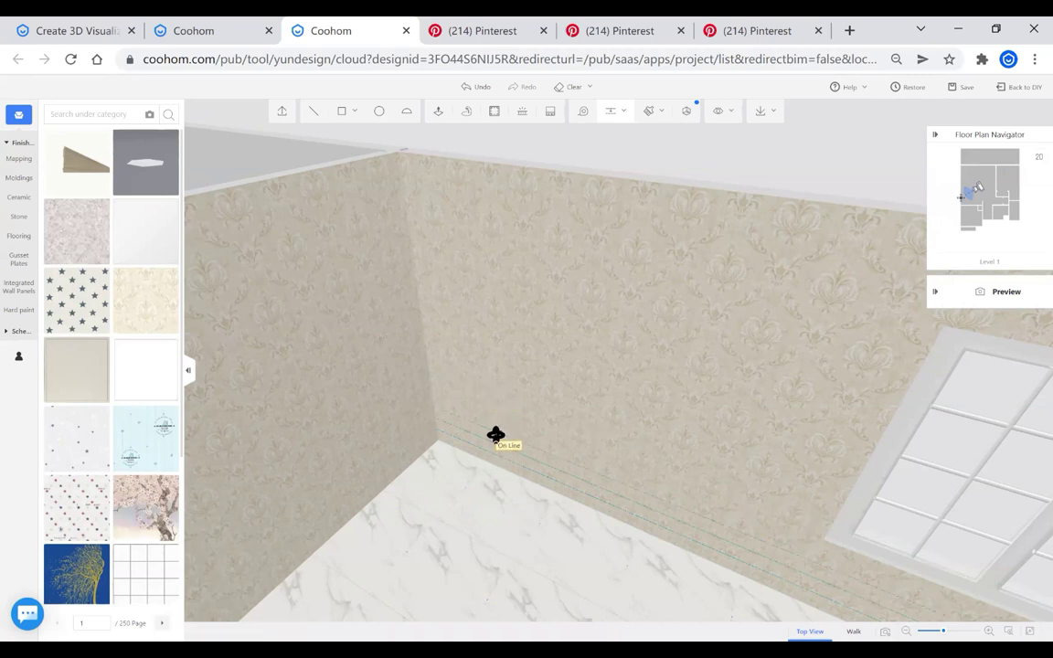
pyautogui.write('150')
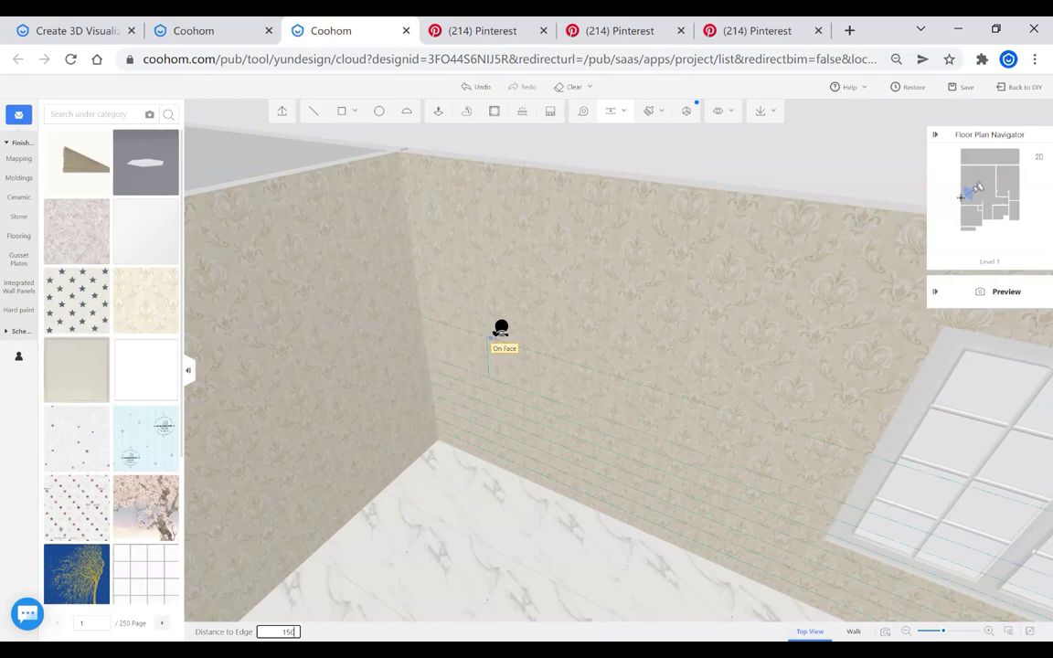
pyautogui.press('Return')
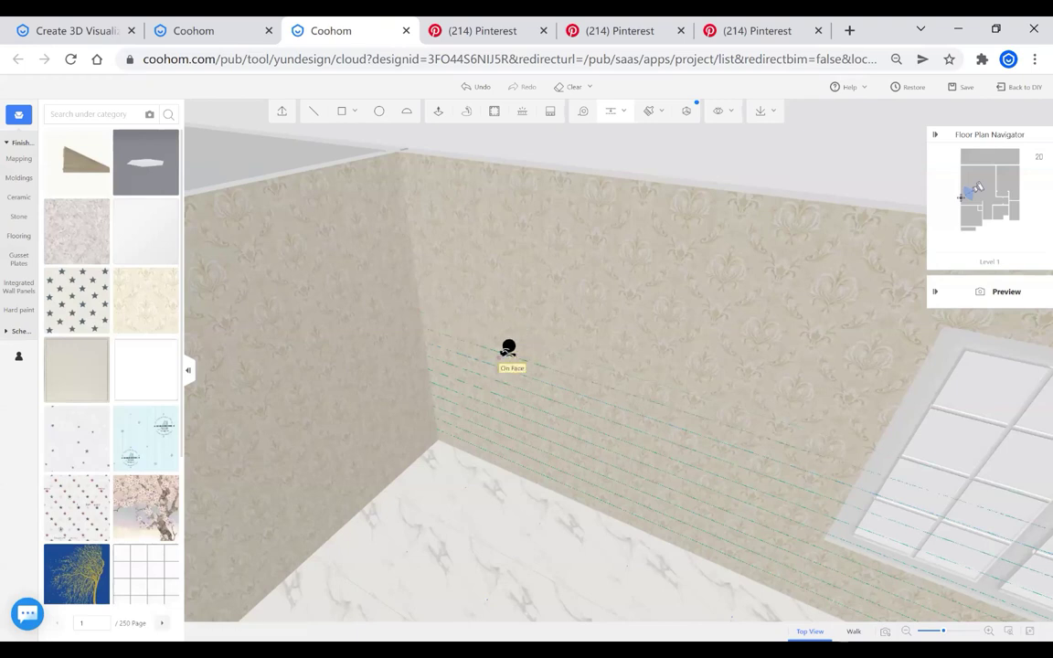
pyautogui.press('Return')
pyautogui.click(584, 111)
pyautogui.click(534, 363)
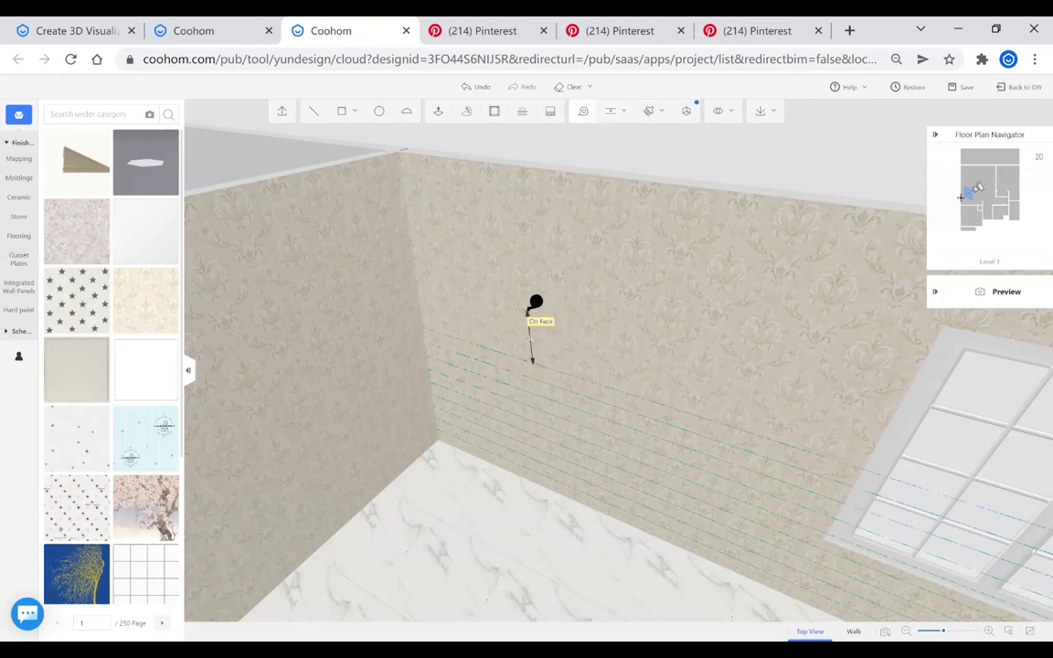
pyautogui.press('Escape')
pyautogui.click(539, 373)
# Add more horizontal guides above the existing ones on the window wall and save the project
pyautogui.click(608, 114)
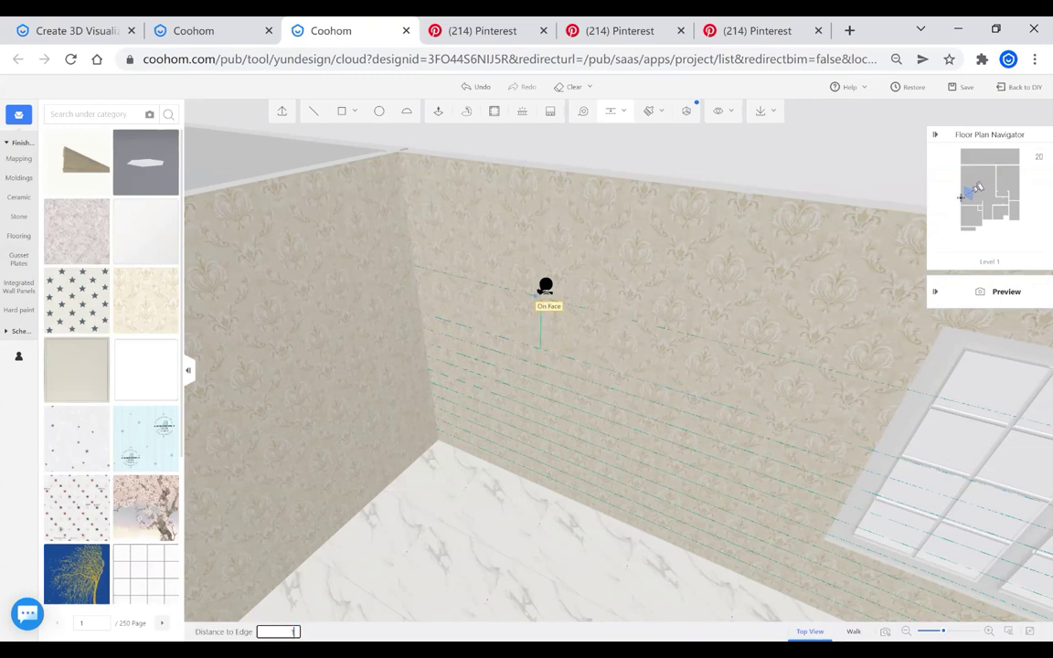
pyautogui.press('Return')
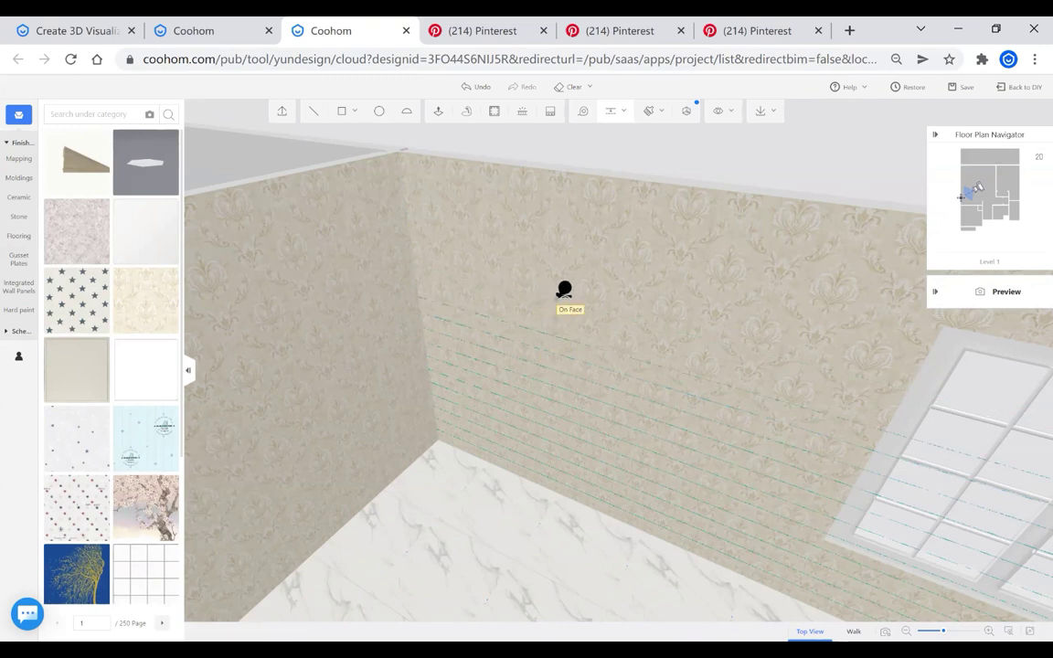
pyautogui.press('Escape')
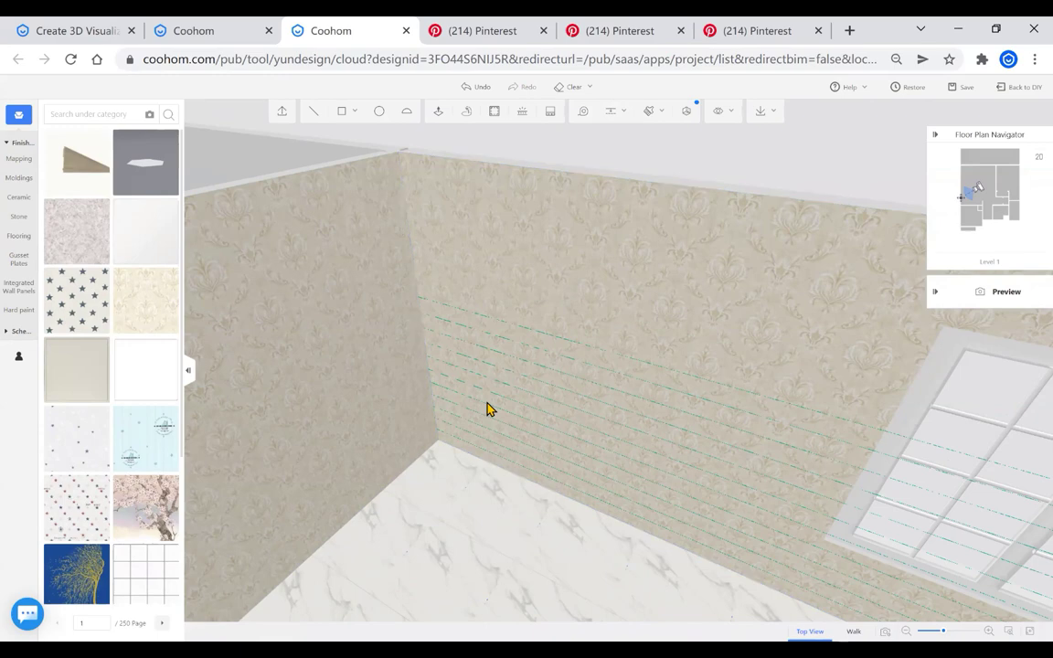
pyautogui.scroll(-3, 300, 382)
pyautogui.moveTo(853, 541); pyautogui.dragTo(769, 583)
pyautogui.scroll(-3, 757, 571)
pyautogui.scroll(3, 773, 581)
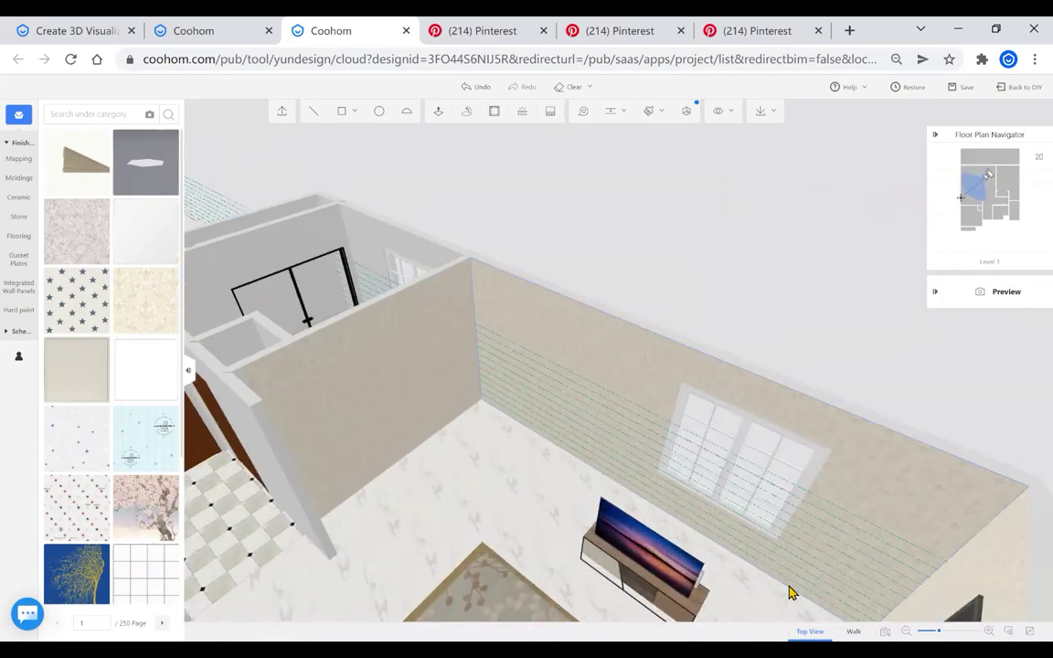
pyautogui.scroll(-3, 430, 516)
pyautogui.scroll(2, 472, 386)
pyautogui.hotkey('ctrl', 's')
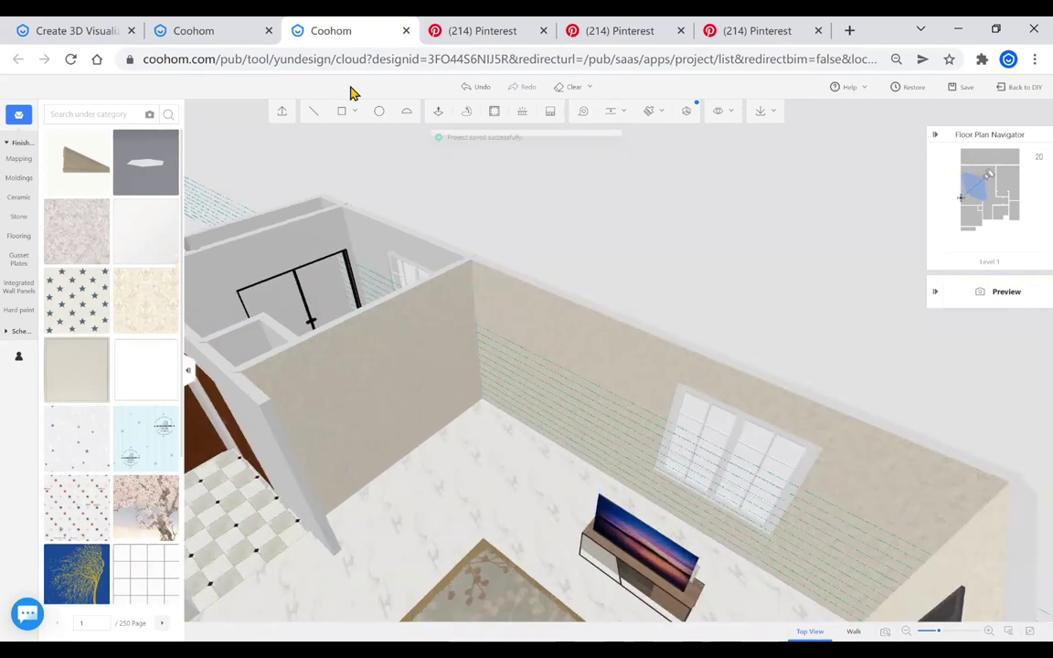
# Add a series of vertical guides across the window wall towards the room corner, entering an edge distance of 240
pyautogui.click(613, 113)
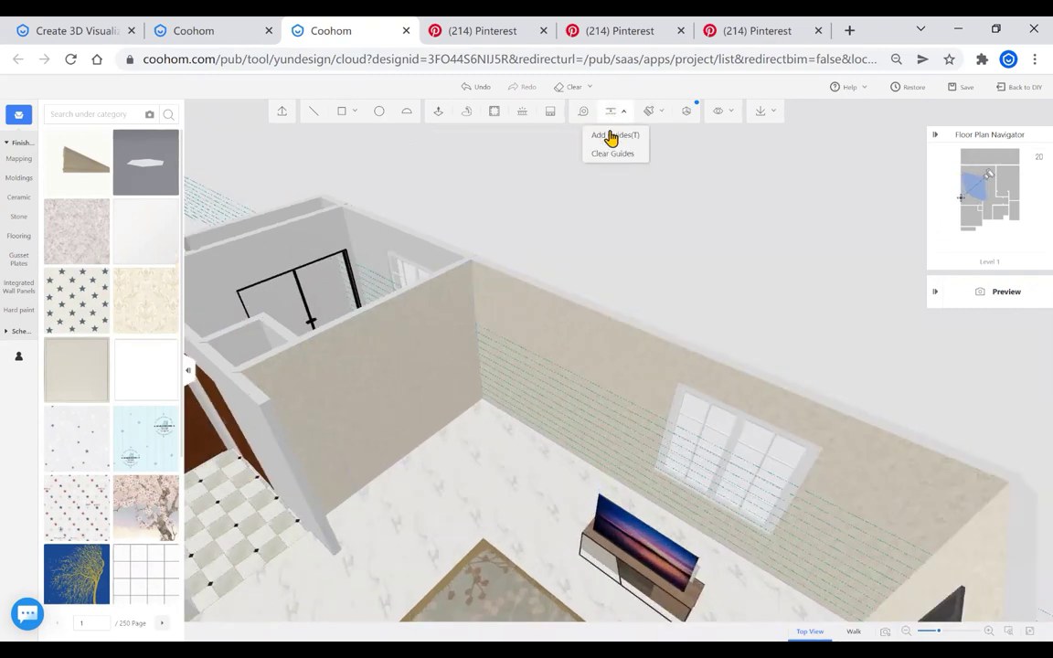
pyautogui.click(611, 134)
pyautogui.scroll(-3, 517, 364)
pyautogui.scroll(5, 774, 521)
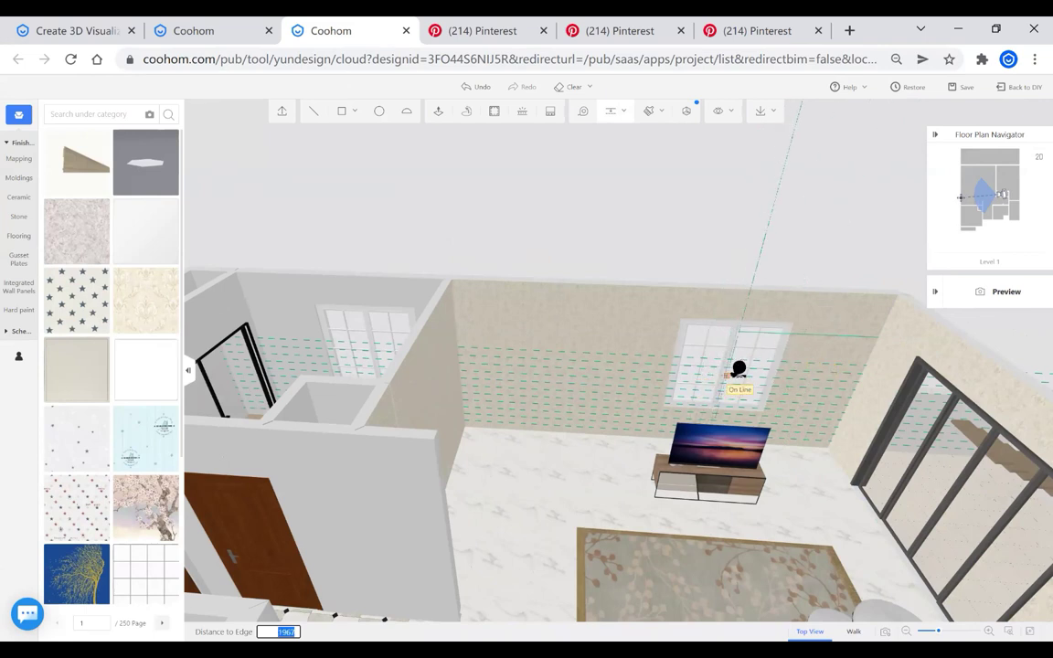
pyautogui.moveTo(808, 391)
pyautogui.mouseDown(button='right')
pyautogui.moveTo(784, 445)
pyautogui.moveTo(749, 462)
pyautogui.moveTo(700, 416)
pyautogui.moveTo(696, 532)
pyautogui.moveTo(824, 311)
pyautogui.mouseUp(button='right')
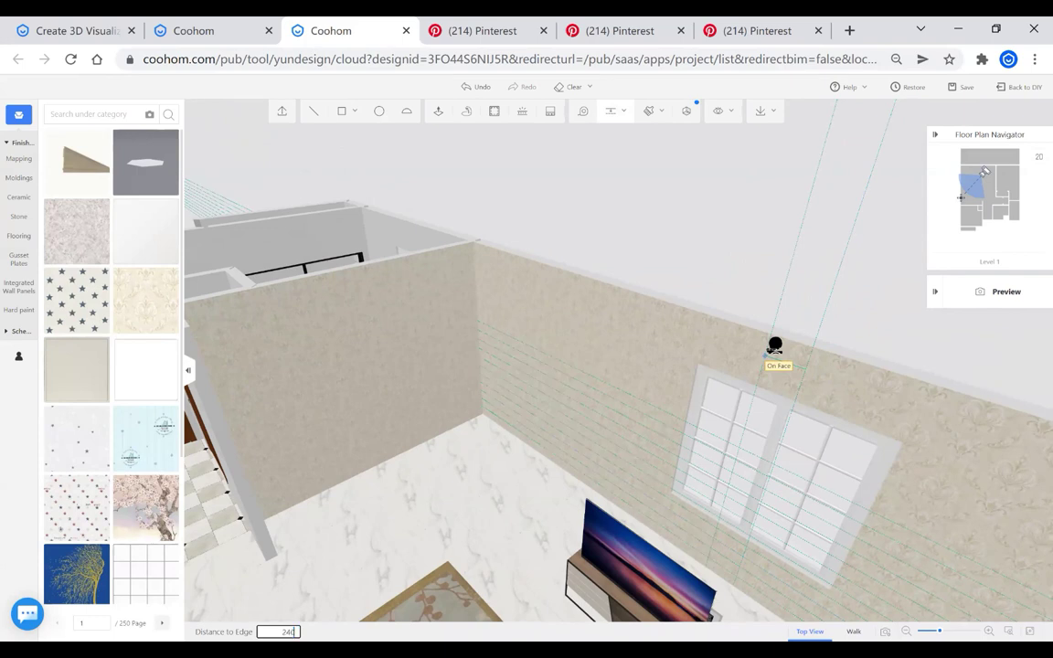
pyautogui.press('Return')
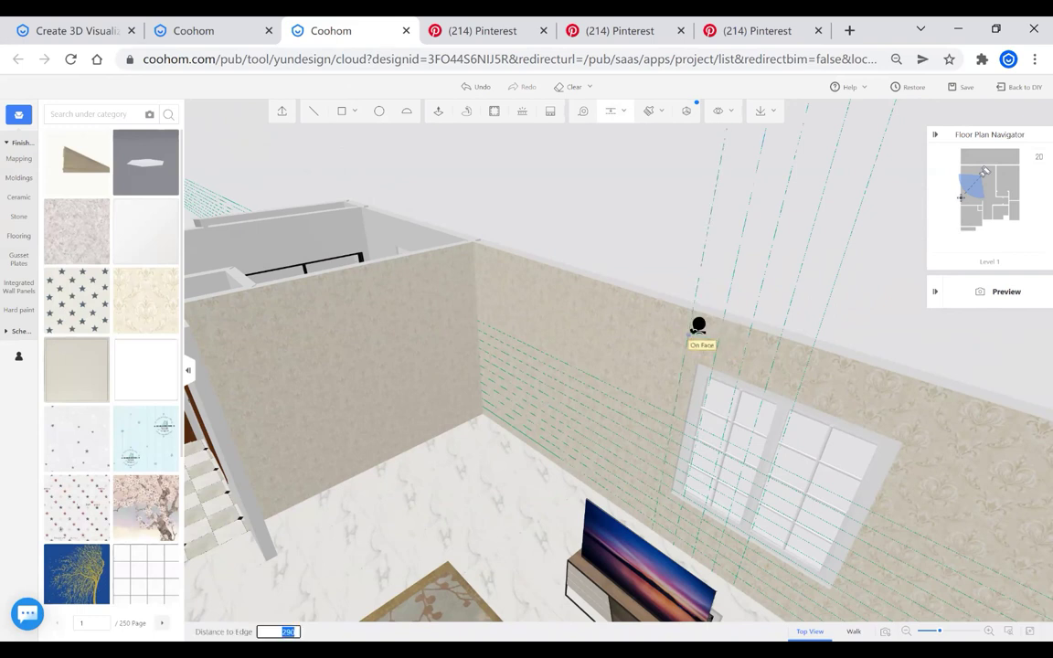
pyautogui.press('Return')
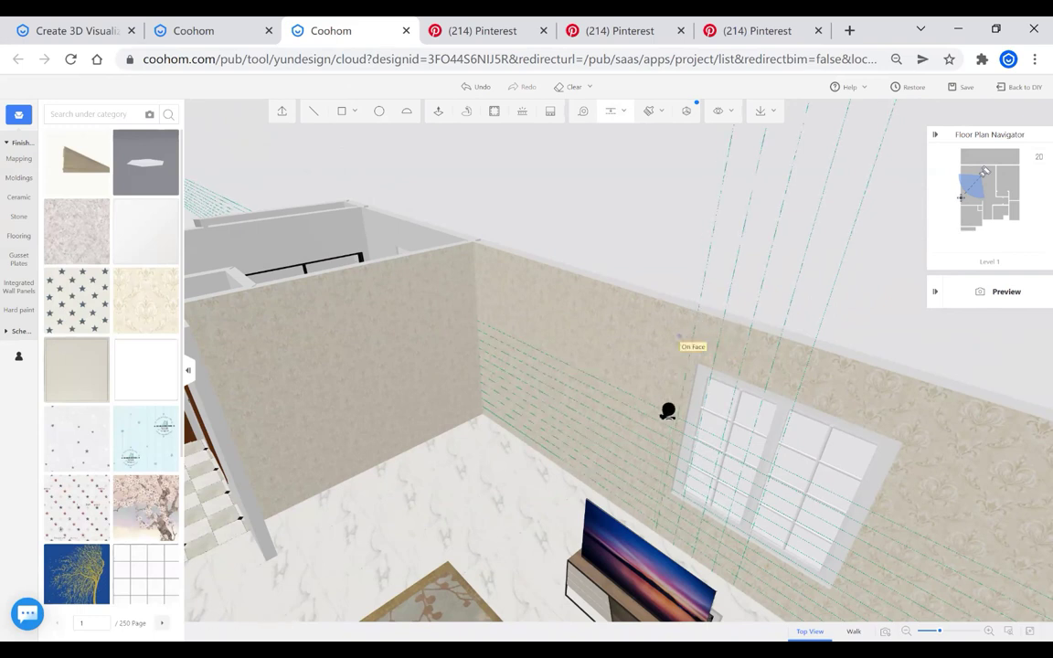
pyautogui.press('Escape')
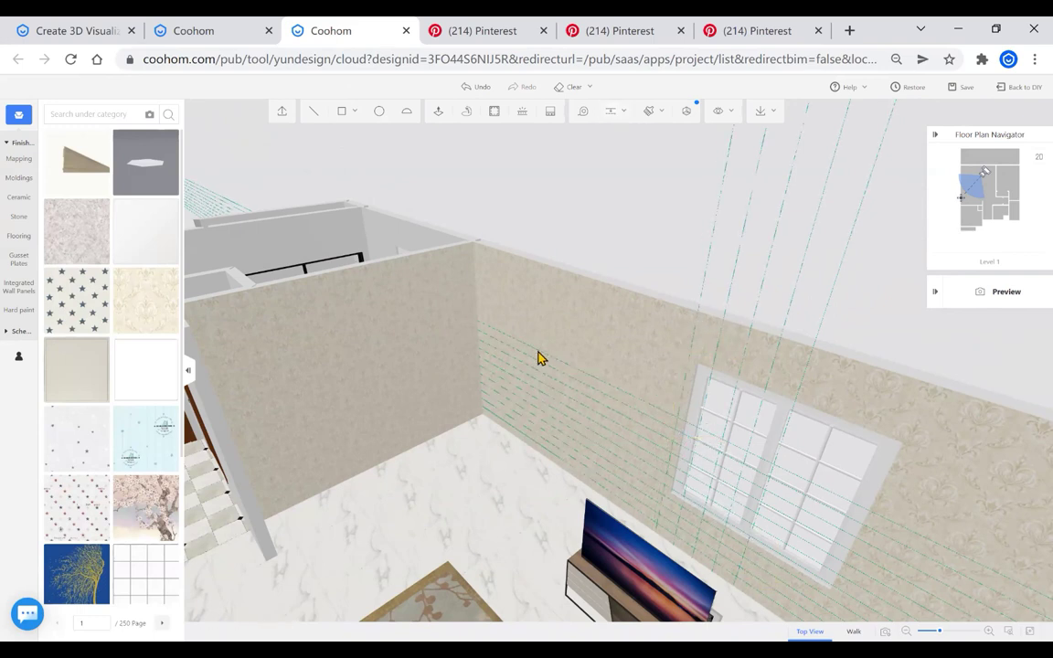
pyautogui.scroll(-2, 547, 358)
pyautogui.scroll(1, 685, 519)
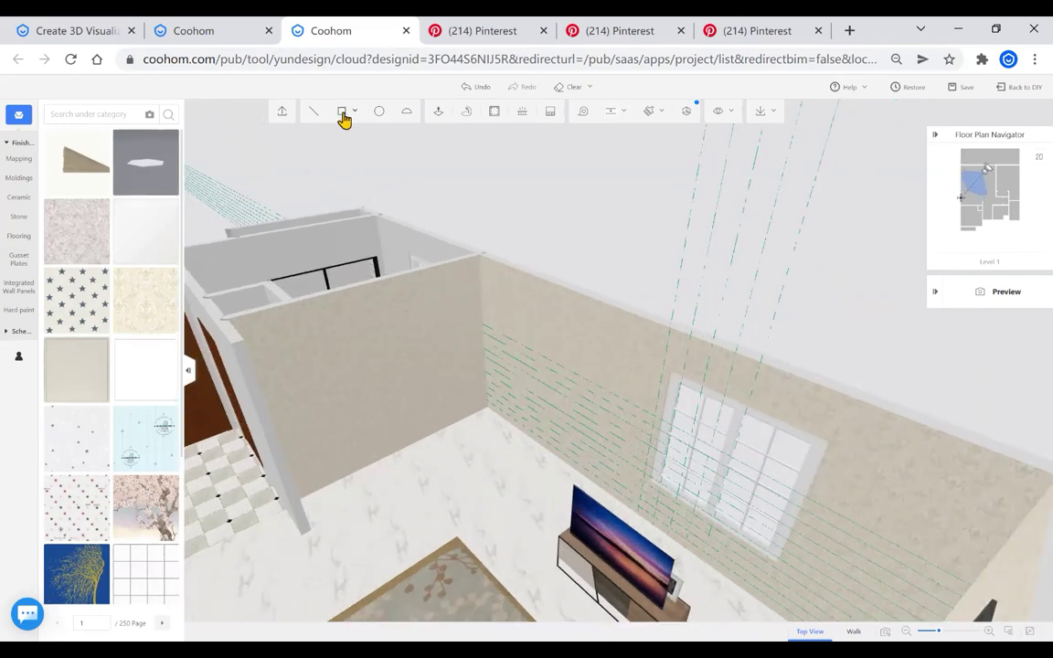
pyautogui.click(342, 112)
pyautogui.scroll(1, 718, 569)
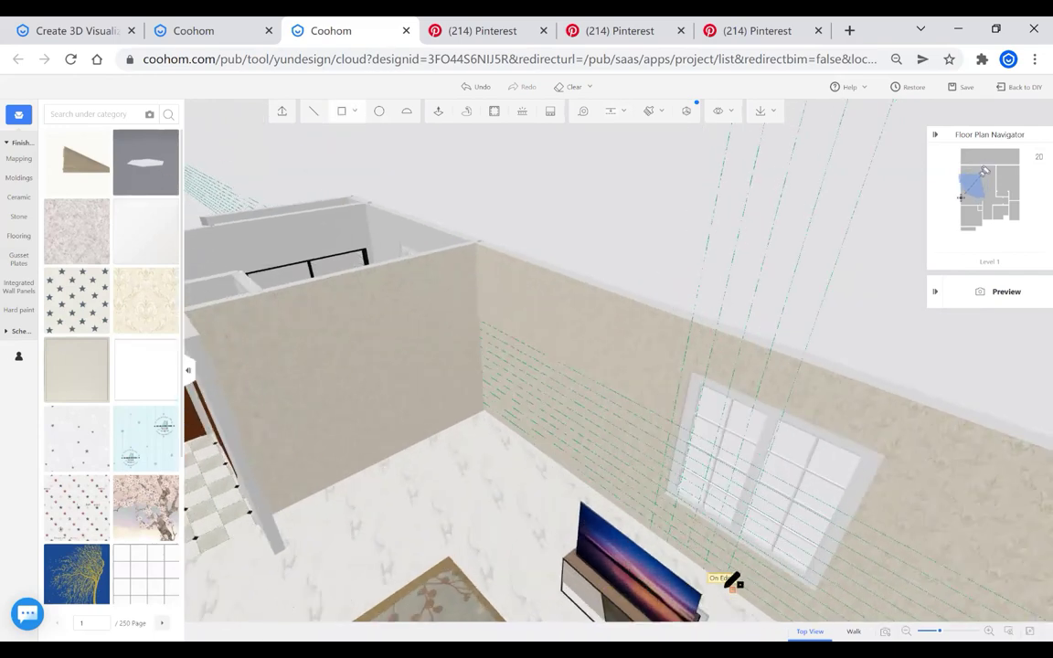
pyautogui.scroll(1, 729, 588)
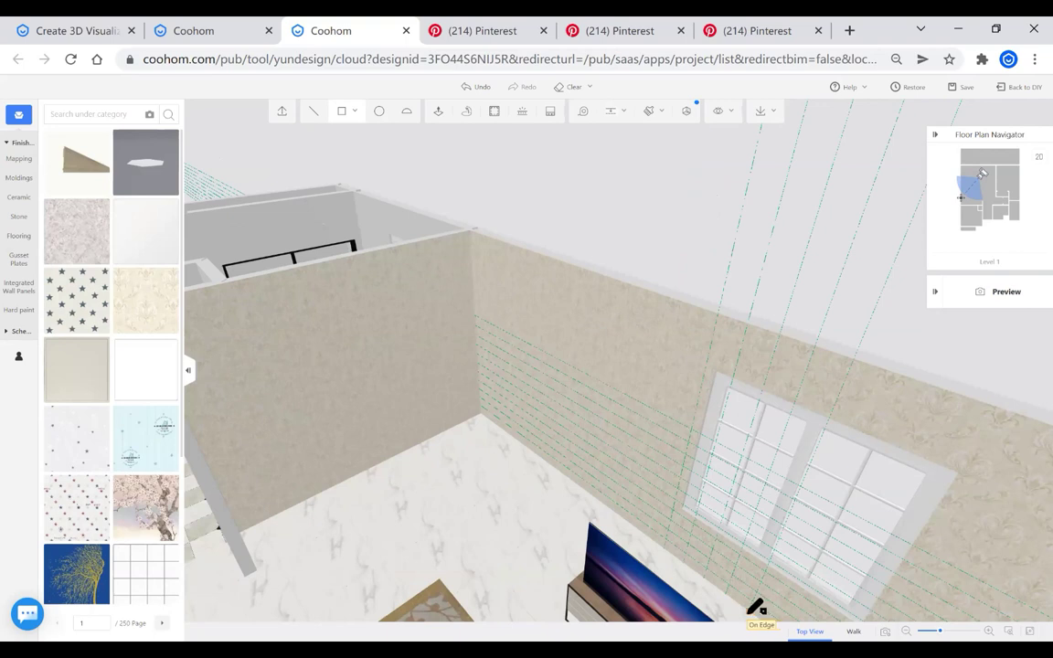
pyautogui.click(729, 585)
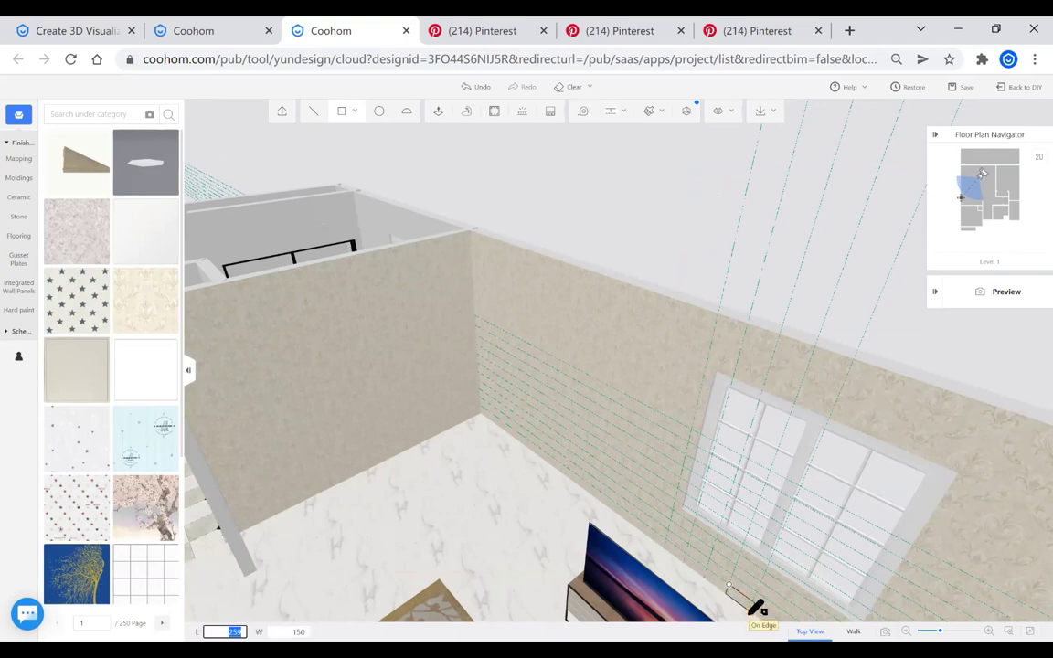
pyautogui.press('Escape')
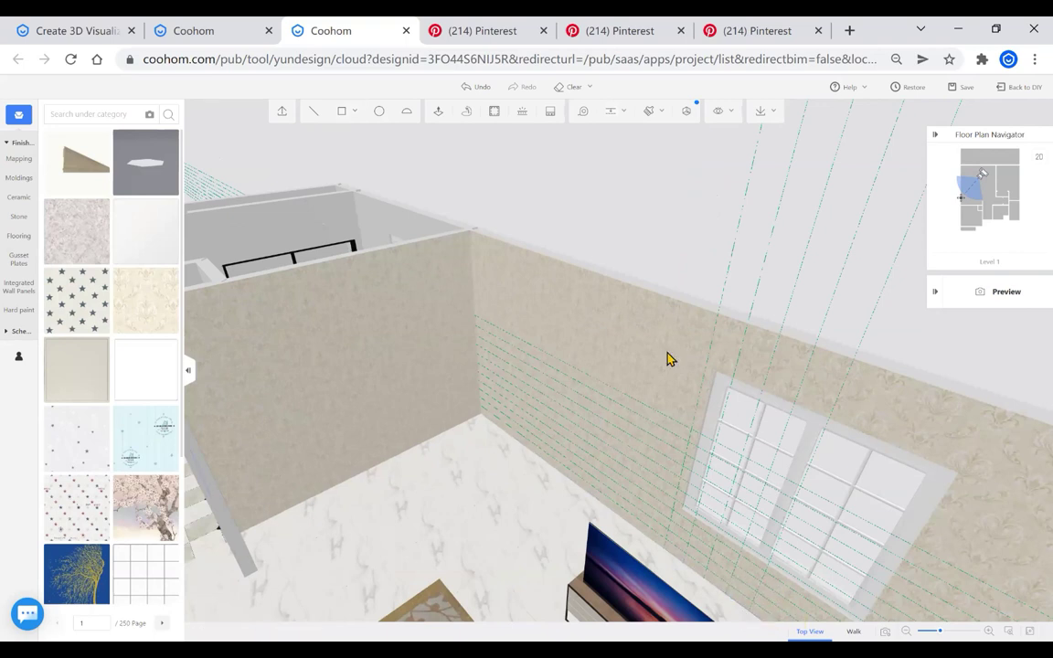
pyautogui.click(347, 117)
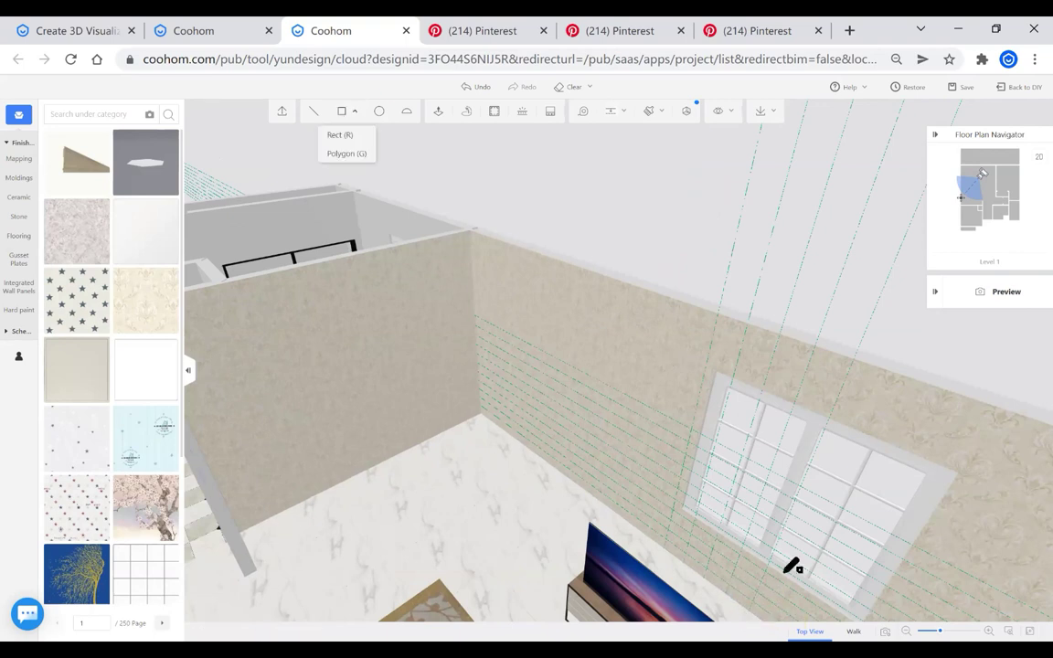
pyautogui.click(726, 584)
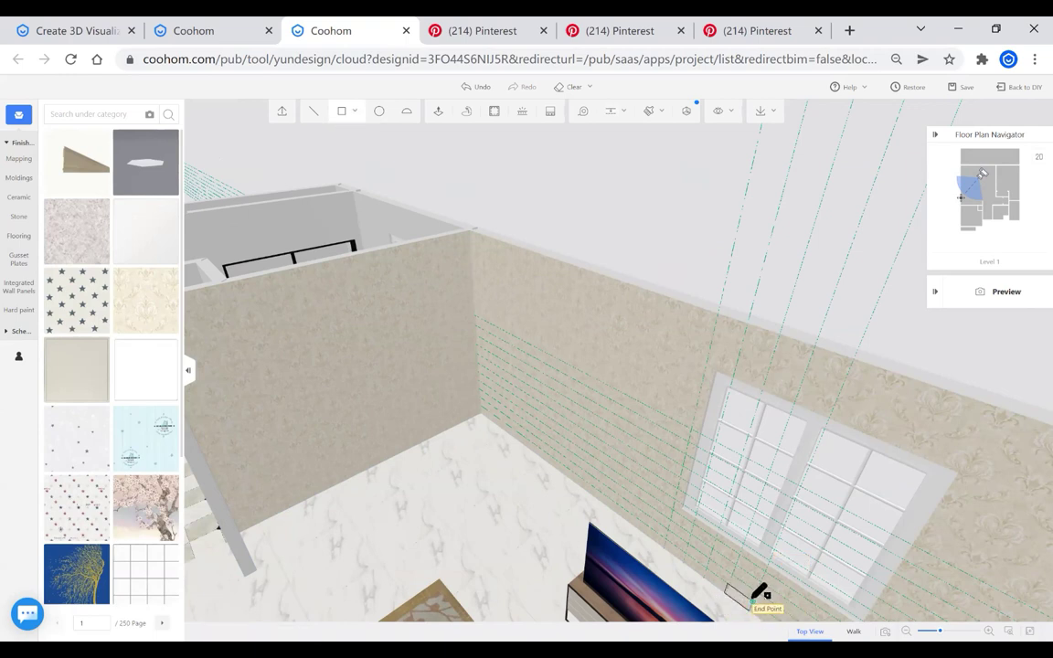
pyautogui.scroll(-3, 654, 498)
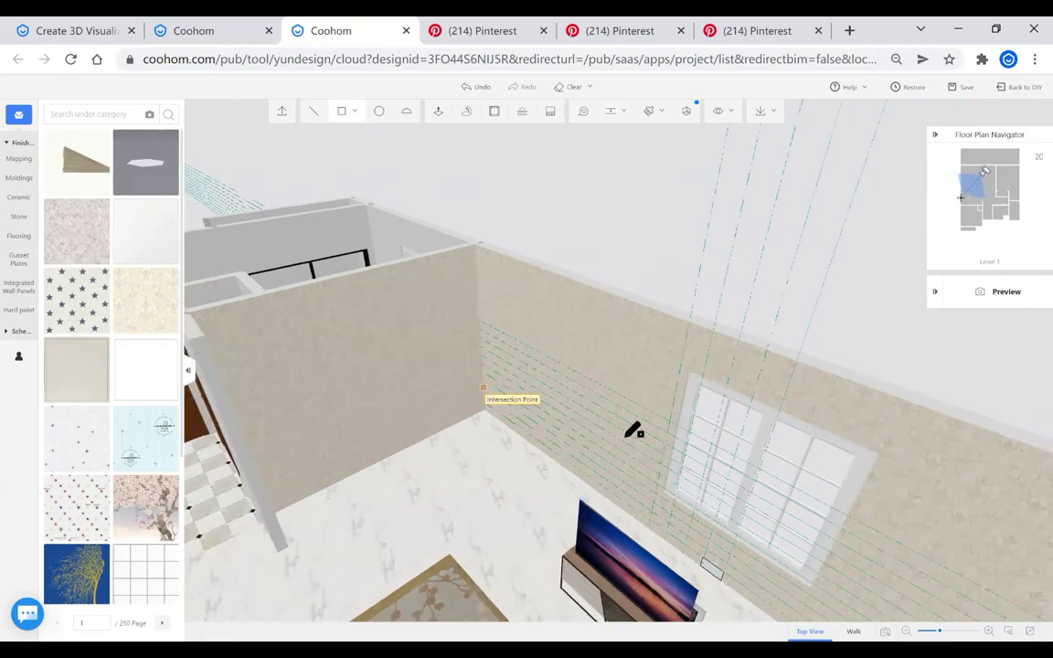
pyautogui.press('Escape')
# Draw a rectangle at the foot of the window wall, snapping its corners to one cell of the guide grid
pyautogui.scroll(2, 753, 569)
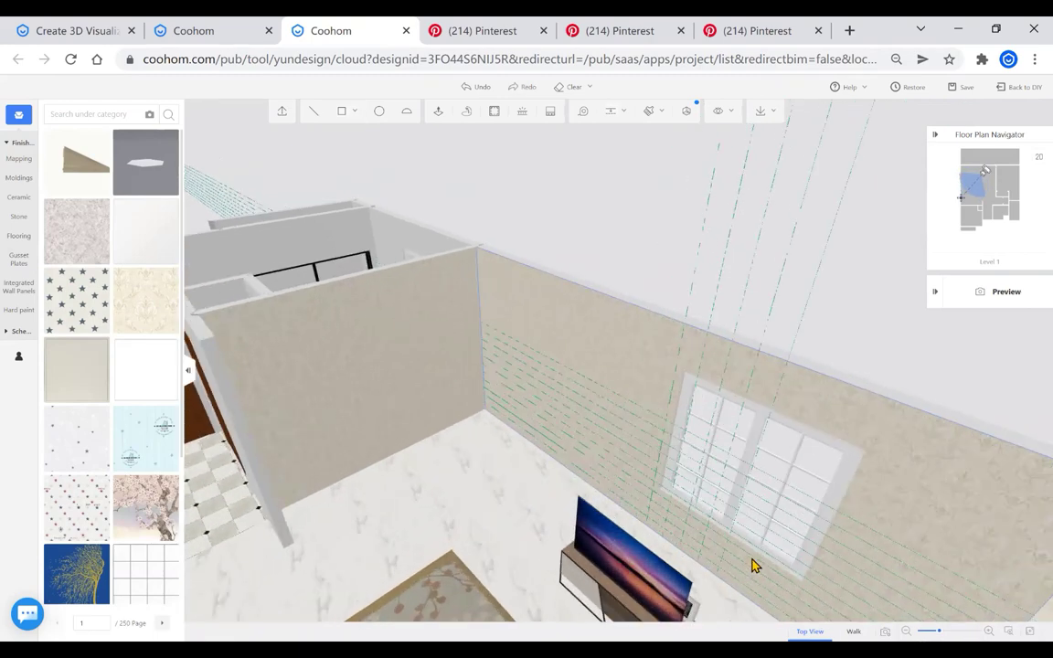
pyautogui.moveTo(714, 575); pyautogui.dragTo(590, 528, button='right')
pyautogui.scroll(2, 607, 579)
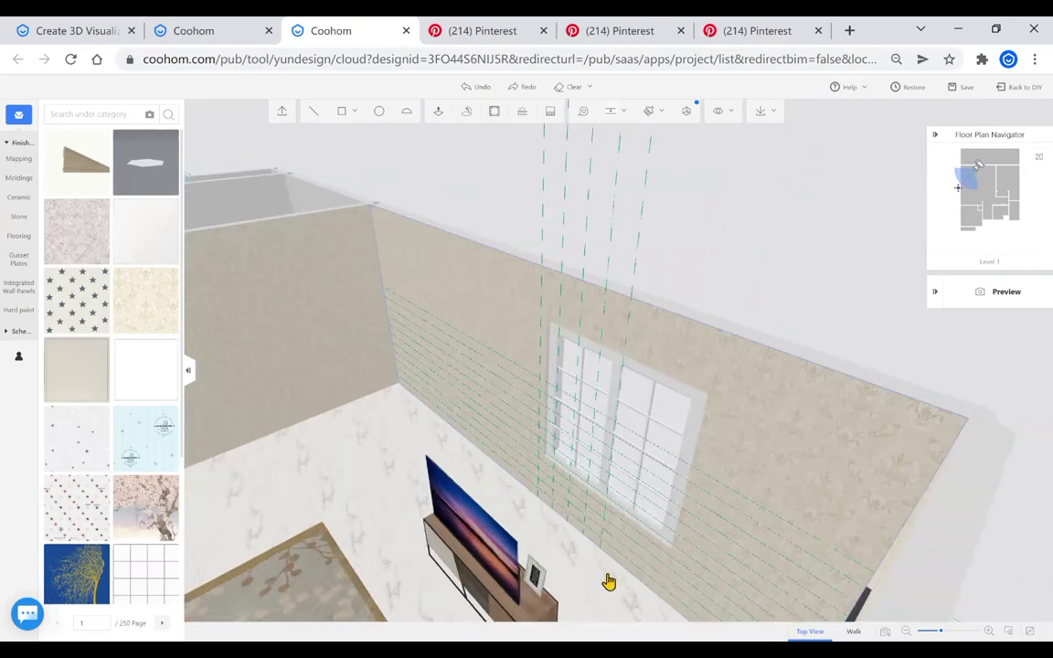
pyautogui.click(342, 113)
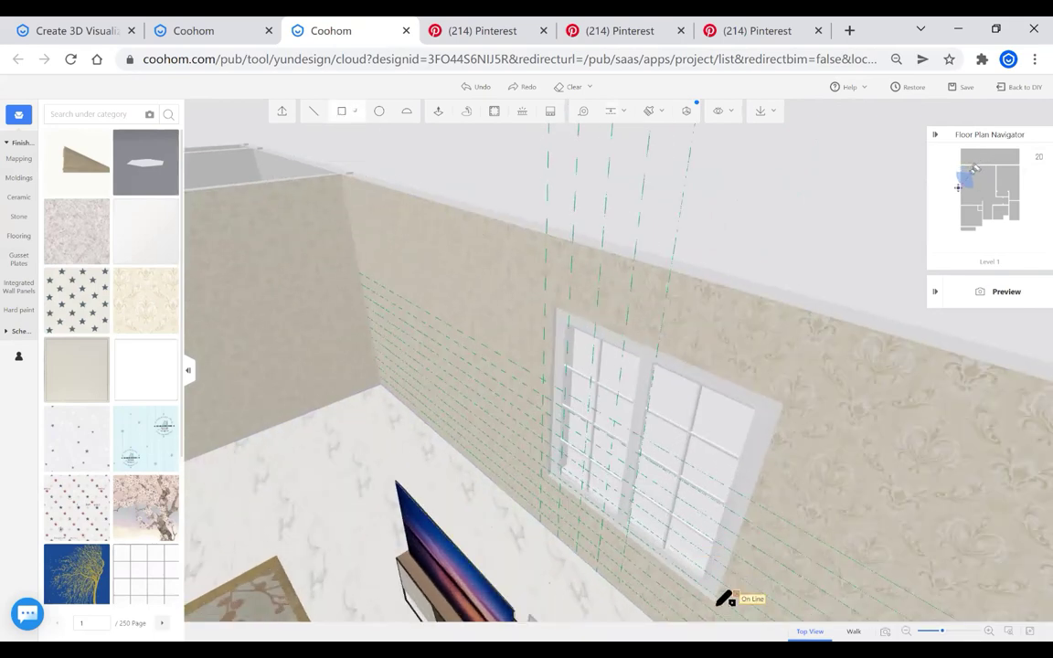
pyautogui.click(596, 571)
pyautogui.click(619, 578)
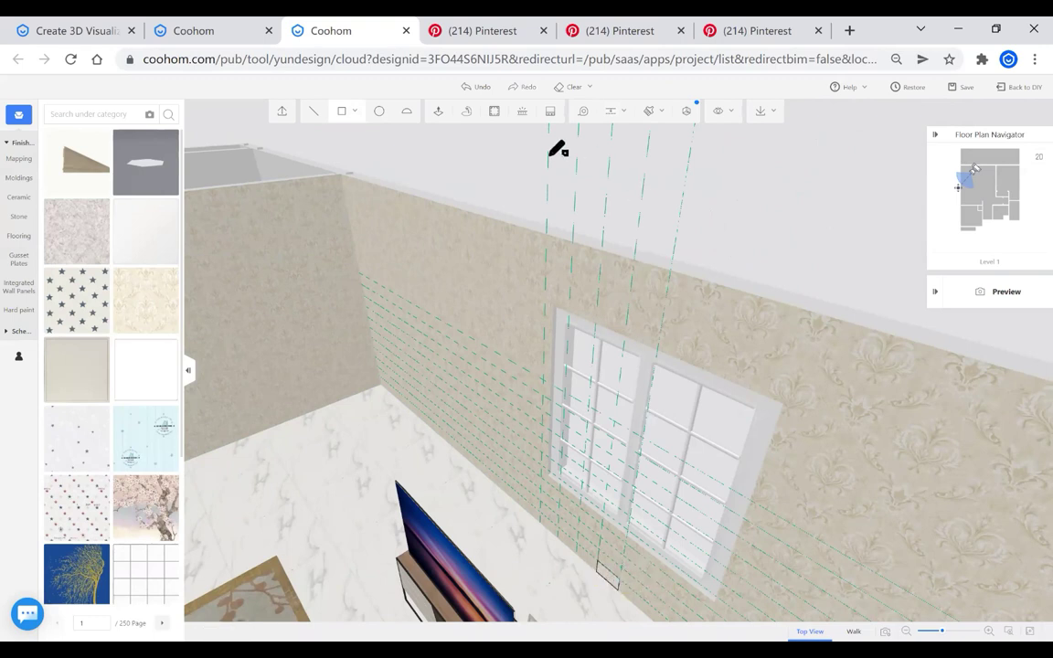
# Extrude the rectangle from the window wall into the room, behind the TV, to form the first stair tread
pyautogui.click(439, 115)
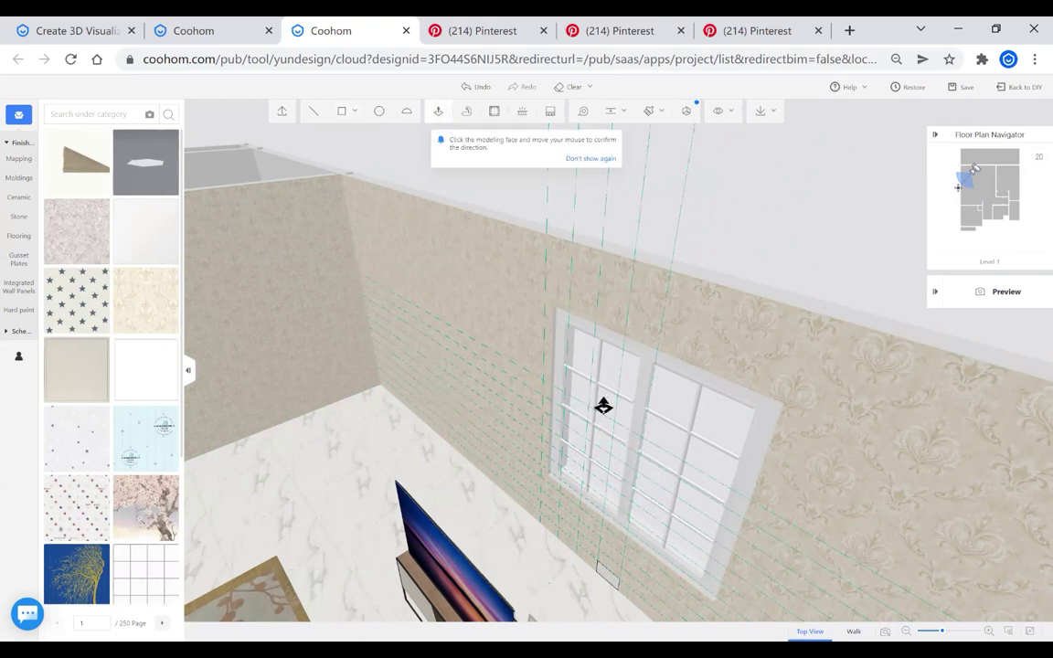
pyautogui.click(611, 587)
pyautogui.scroll(-3, 478, 345)
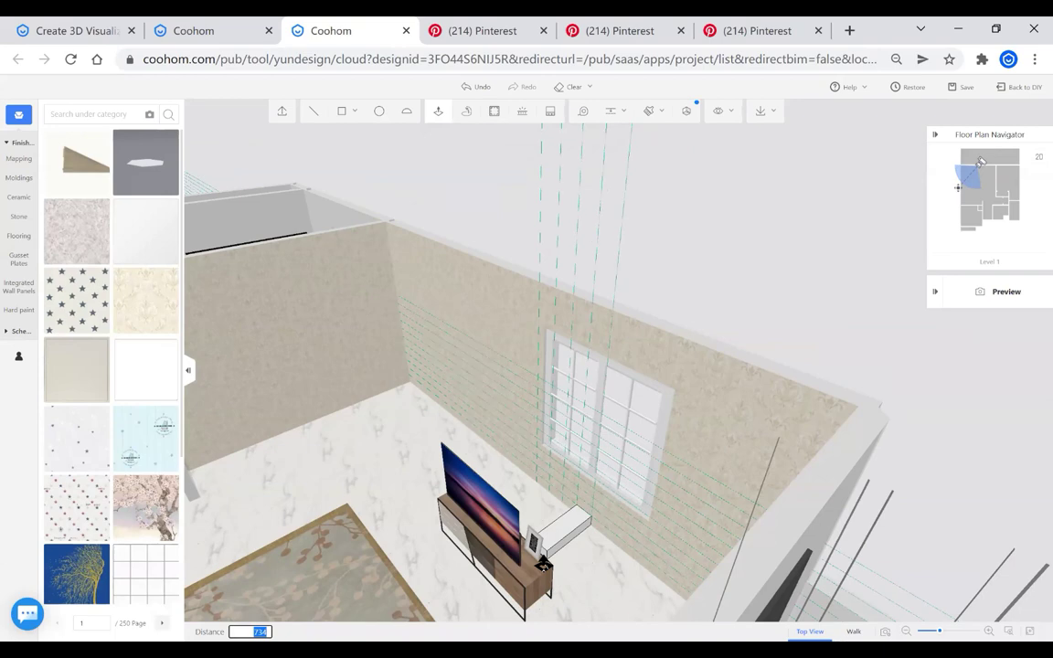
pyautogui.press('Return')
# Push the tread's underside upward to reduce the block to a thin floating slab
pyautogui.moveTo(569, 552); pyautogui.dragTo(541, 285, button='middle')
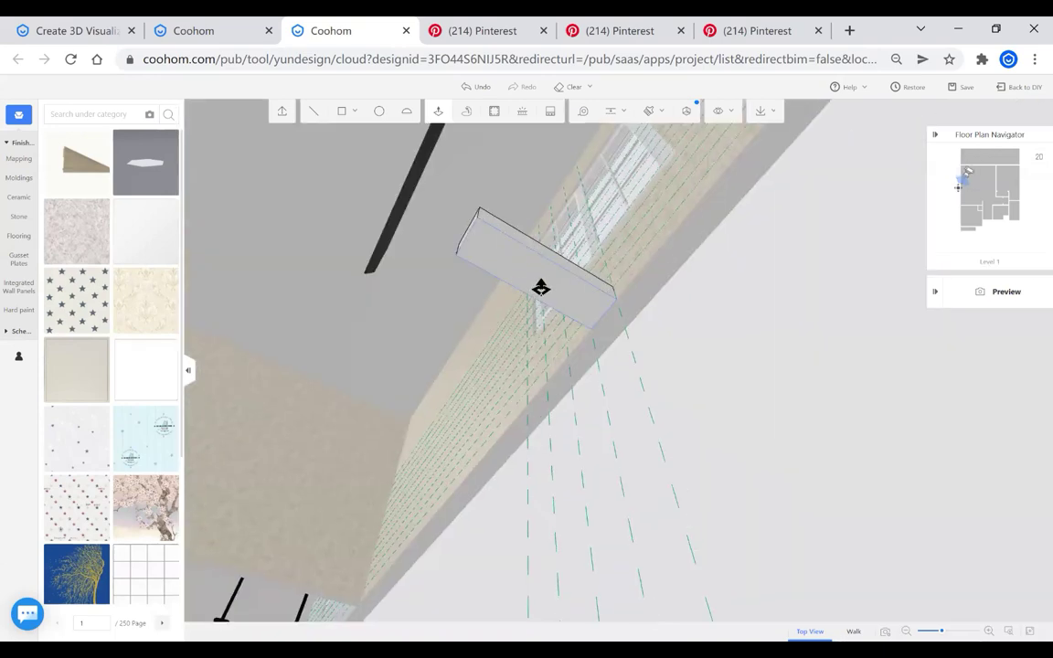
pyautogui.click(540, 278)
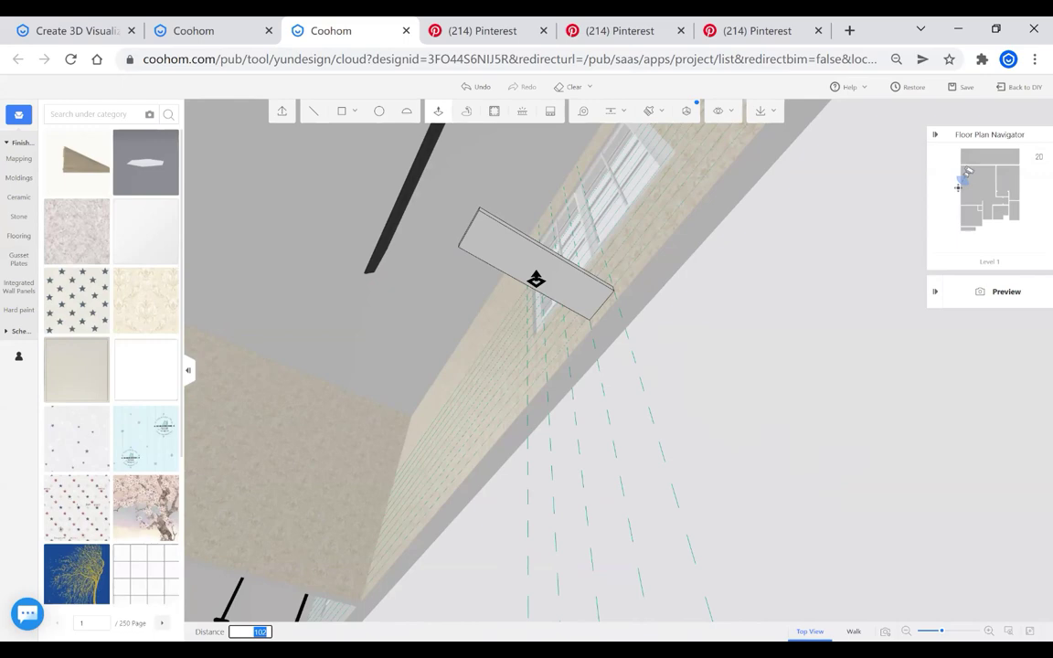
pyautogui.press('Return')
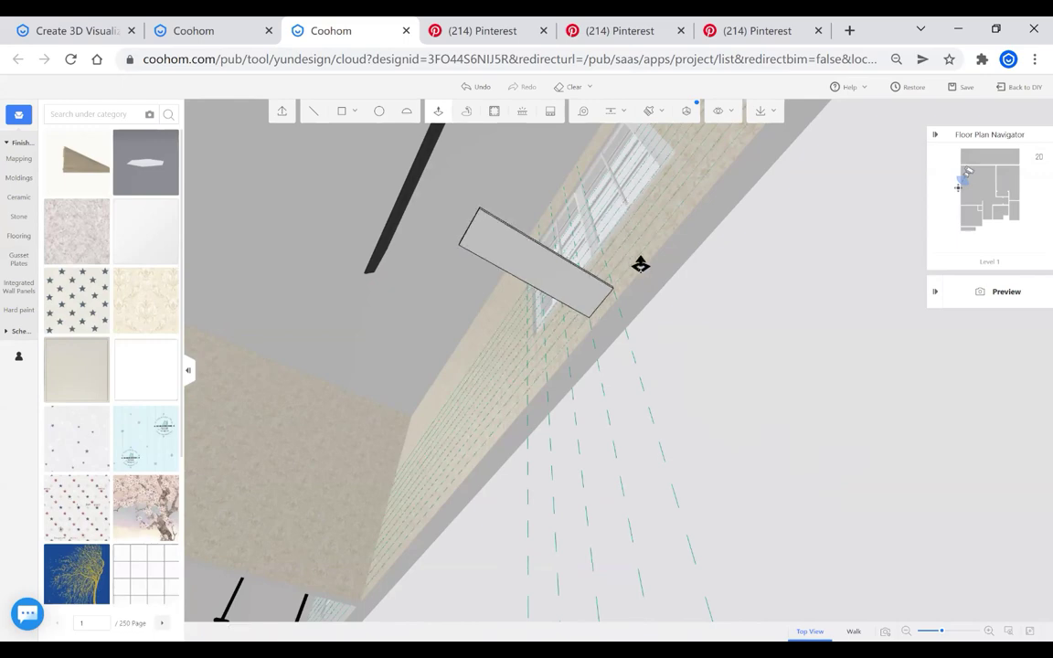
pyautogui.moveTo(641, 265); pyautogui.dragTo(629, 517, button='middle')
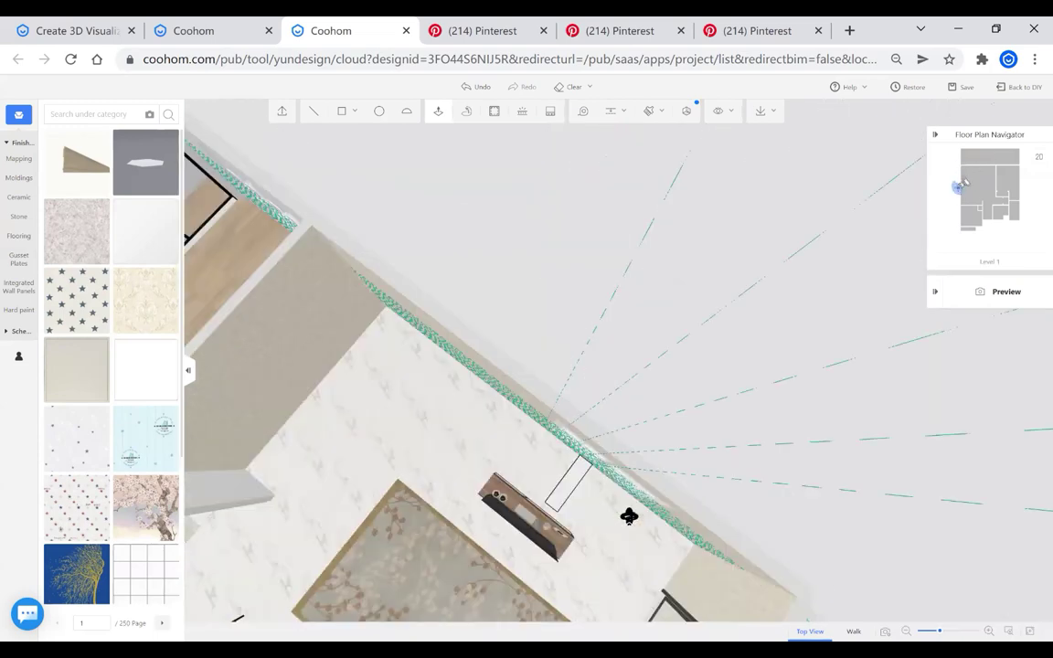
pyautogui.moveTo(629, 516); pyautogui.dragTo(616, 545)
# Try to select the whole tread behind the TV console in the 2D plan view
pyautogui.click(599, 544)
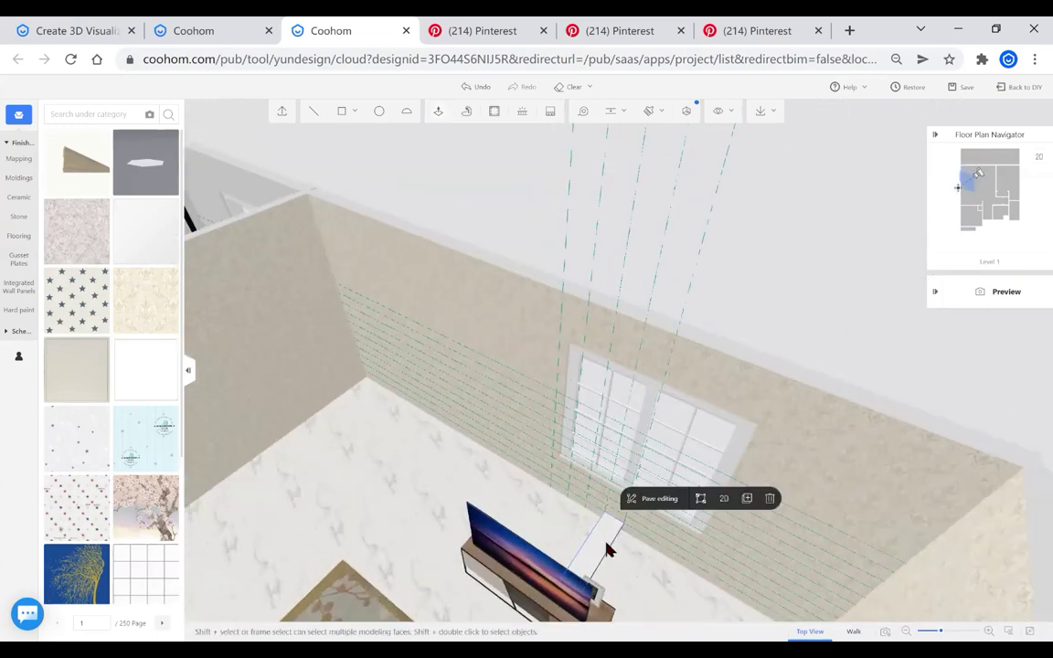
pyautogui.press('2')
pyautogui.scroll(2, 540, 413)
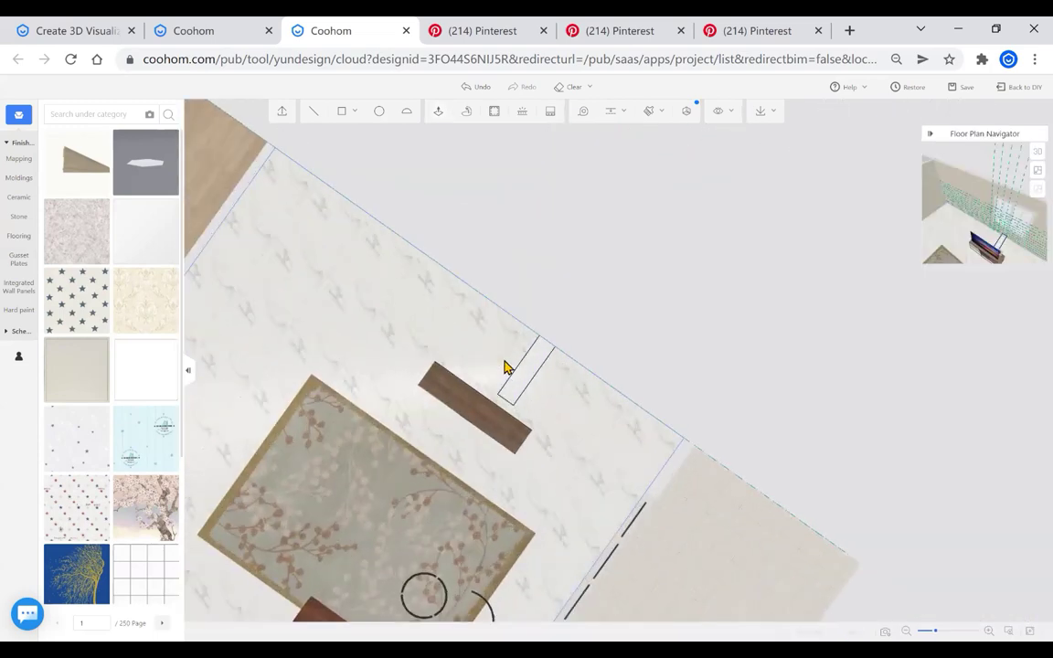
pyautogui.scroll(2, 507, 368)
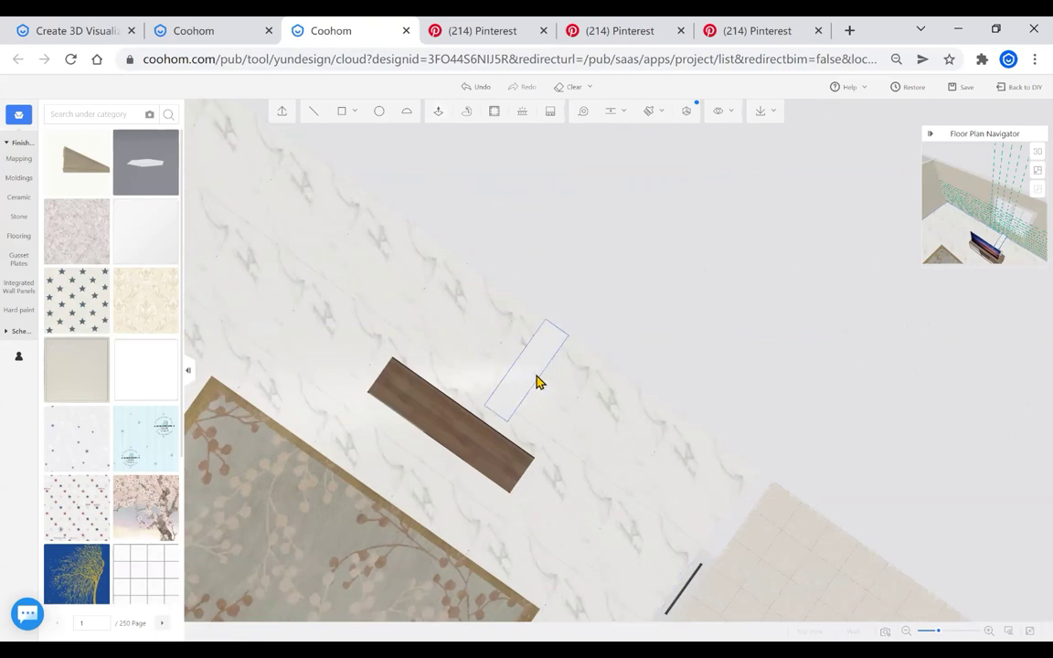
pyautogui.click(509, 406)
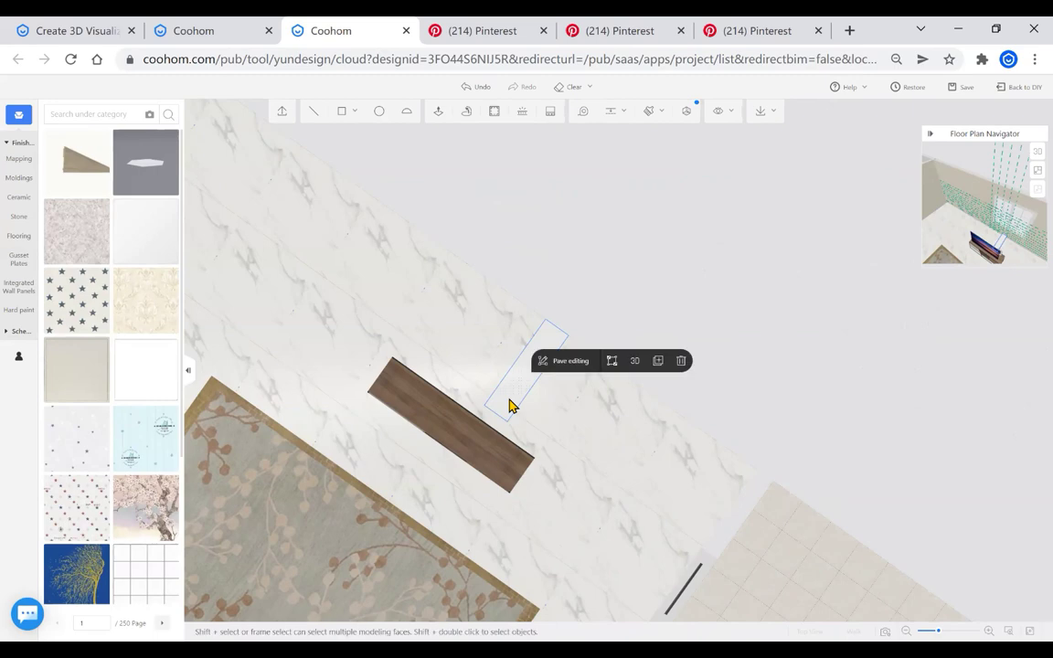
pyautogui.moveTo(574, 534); pyautogui.dragTo(618, 539, button='right')
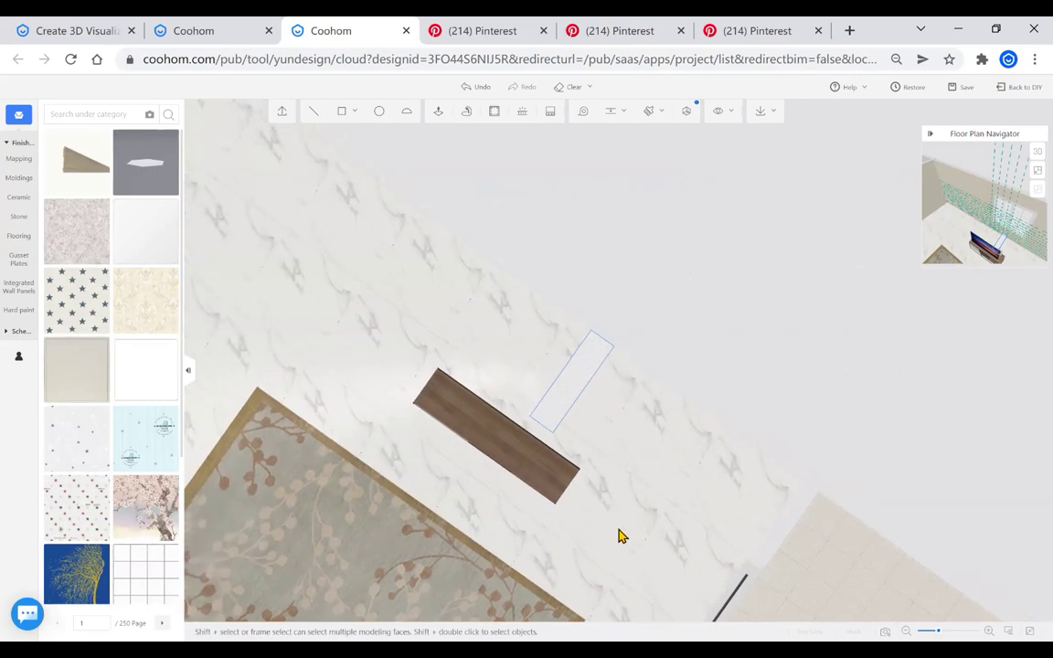
pyautogui.moveTo(747, 521); pyautogui.dragTo(833, 498, button='right')
pyautogui.click(511, 412)
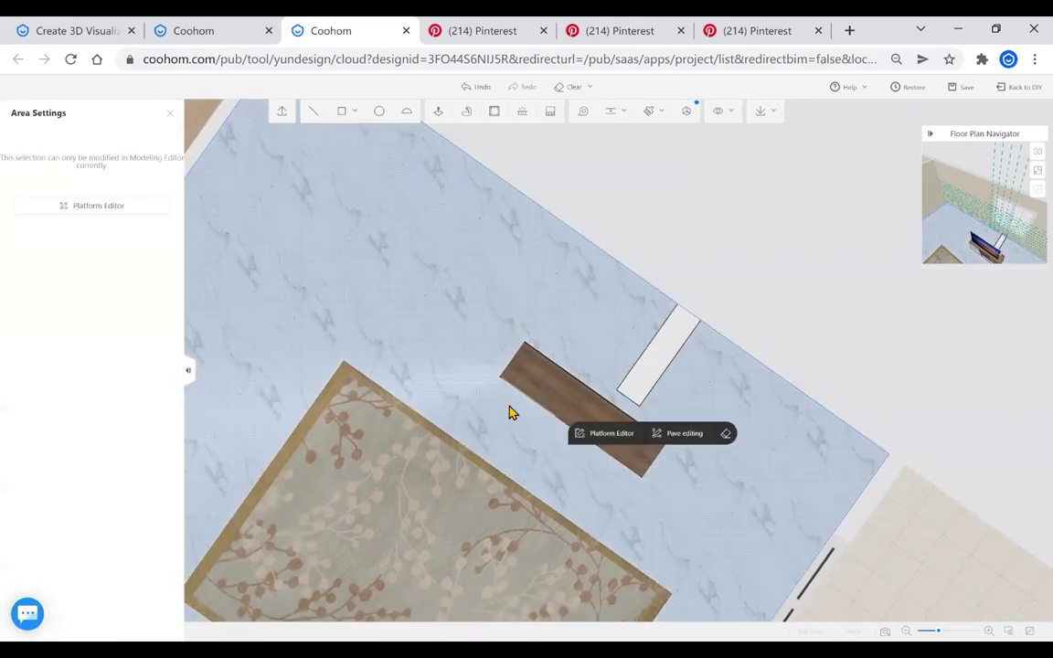
pyautogui.click(616, 307)
pyautogui.click(655, 356)
pyautogui.moveTo(622, 233); pyautogui.dragTo(628, 258)
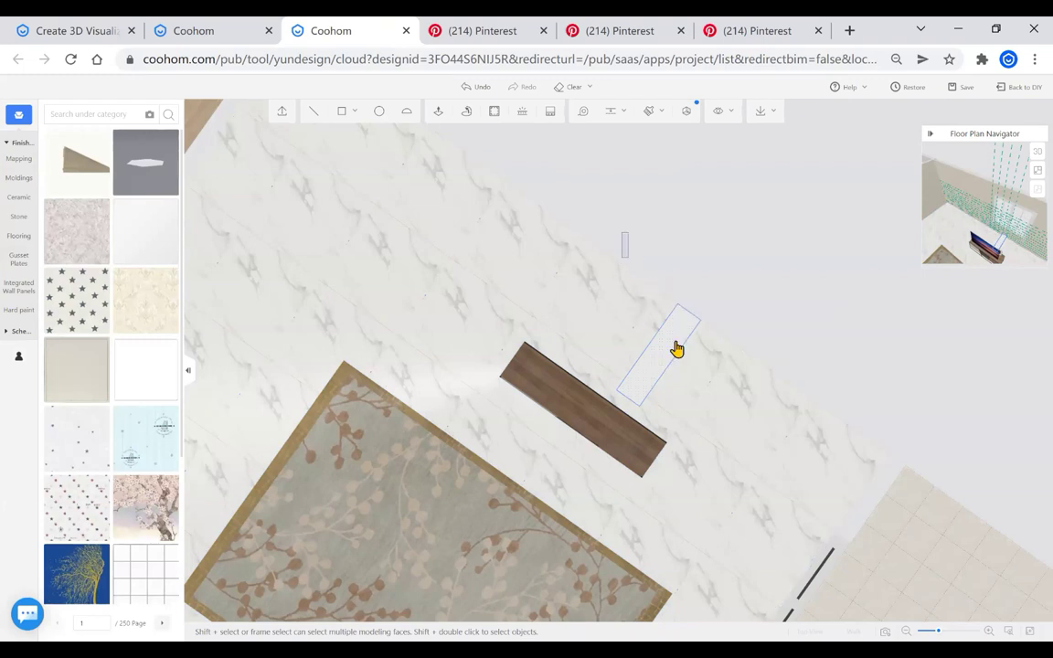
pyautogui.moveTo(677, 345); pyautogui.dragTo(751, 449)
pyautogui.moveTo(747, 274); pyautogui.dragTo(709, 326, button='right')
pyautogui.moveTo(699, 325); pyautogui.dragTo(555, 483)
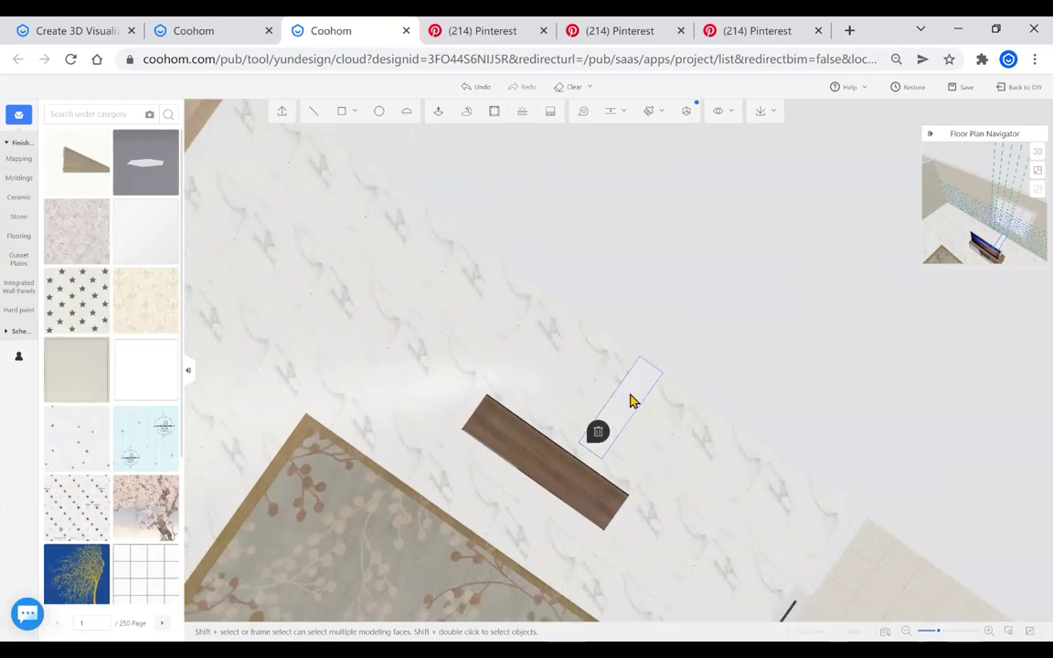
pyautogui.scroll(2, 630, 416)
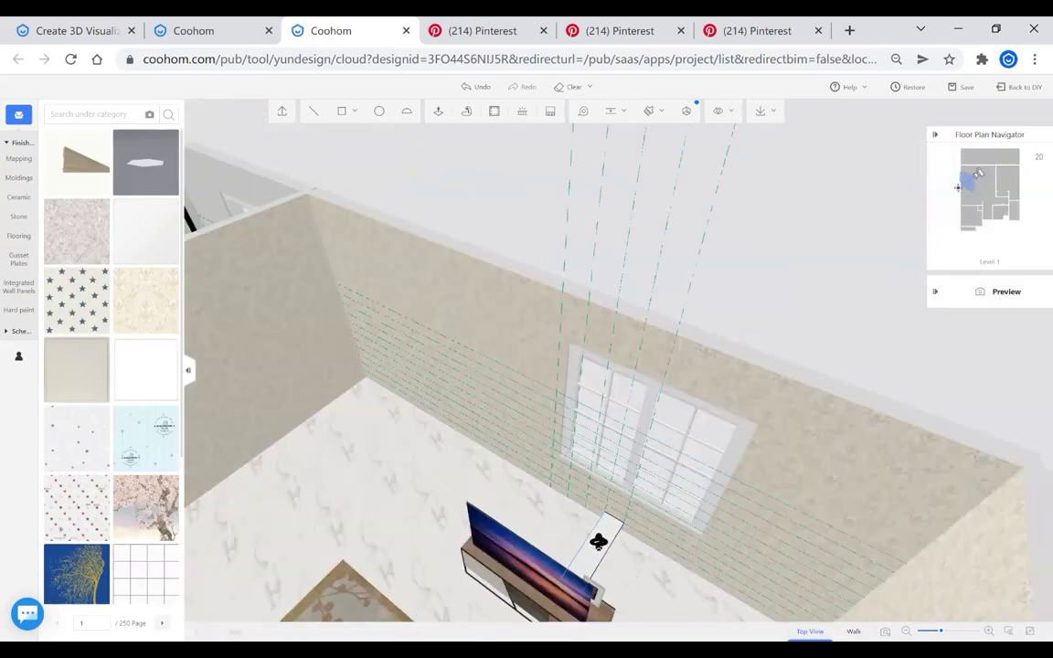
pyautogui.scroll(2, 571, 572)
pyautogui.click(585, 594)
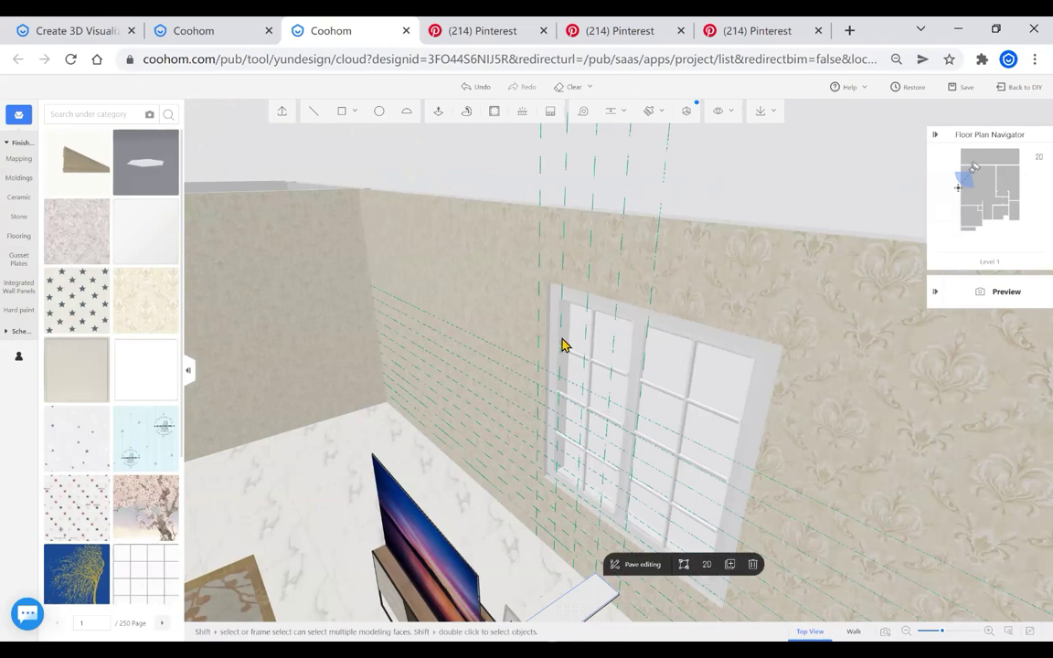
pyautogui.scroll(-3, 576, 510)
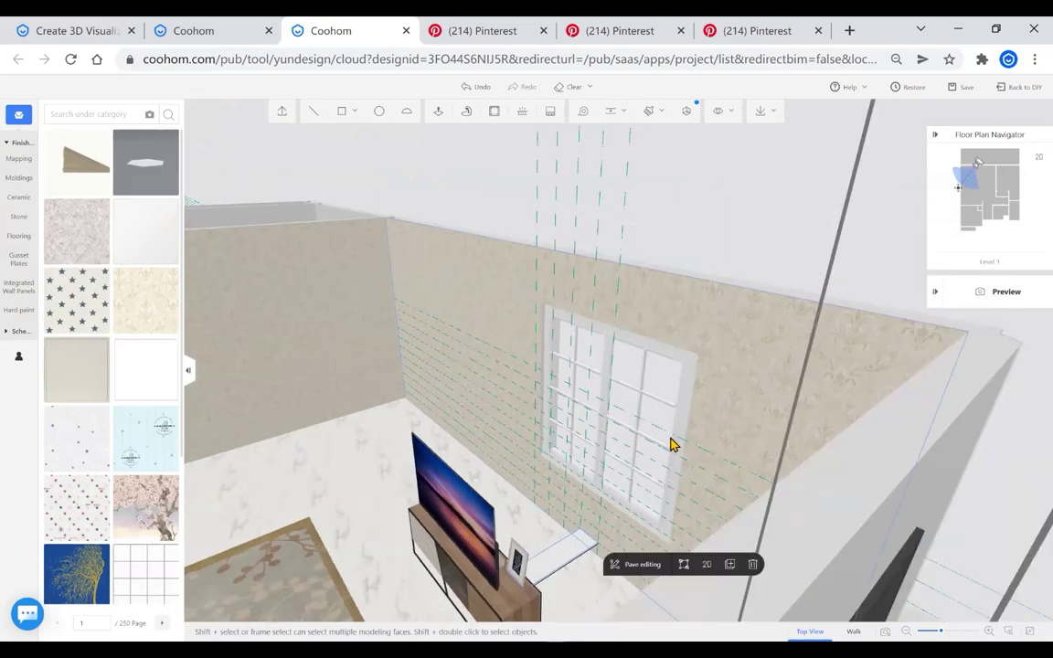
pyautogui.click(1034, 161)
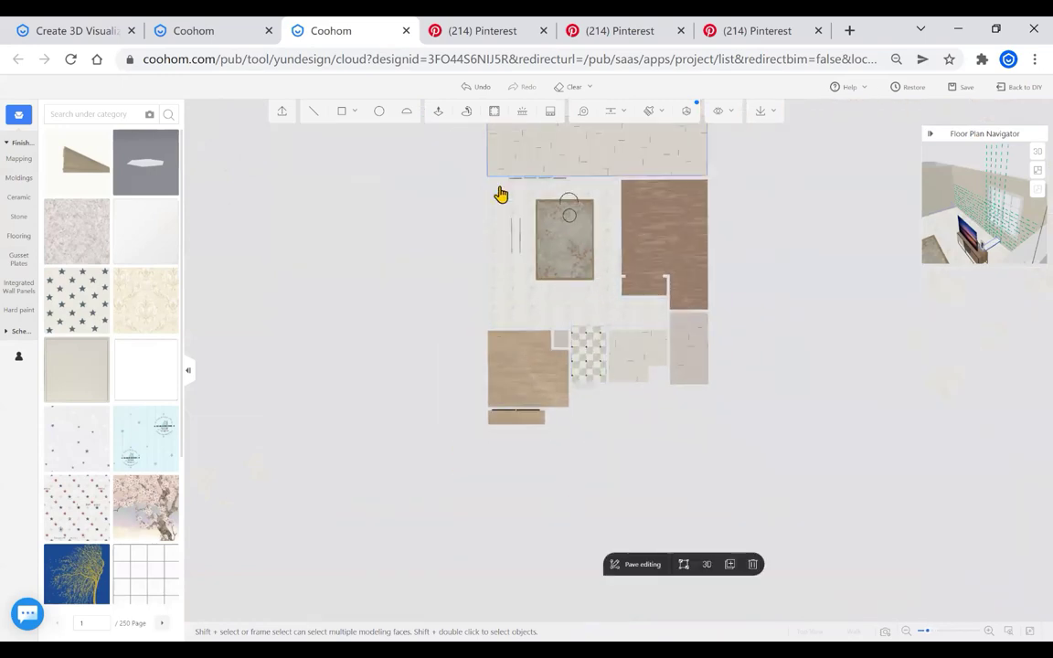
pyautogui.click(1034, 158)
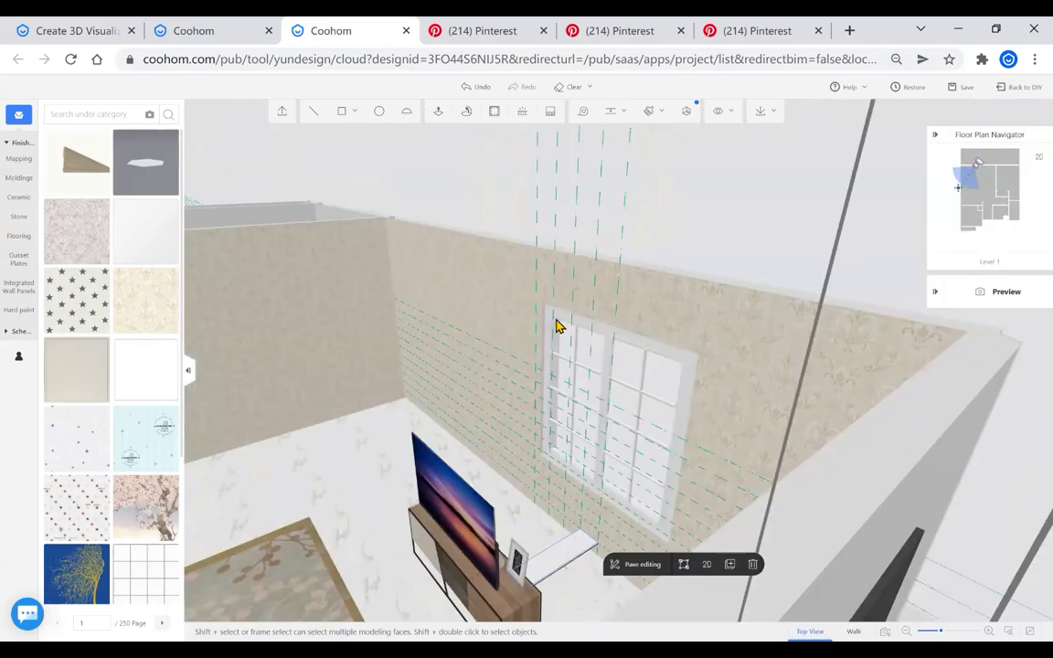
# Select the entire stair tread in the 2D plan view and group its faces into one object
pyautogui.press('2')
pyautogui.scroll(3, 528, 389)
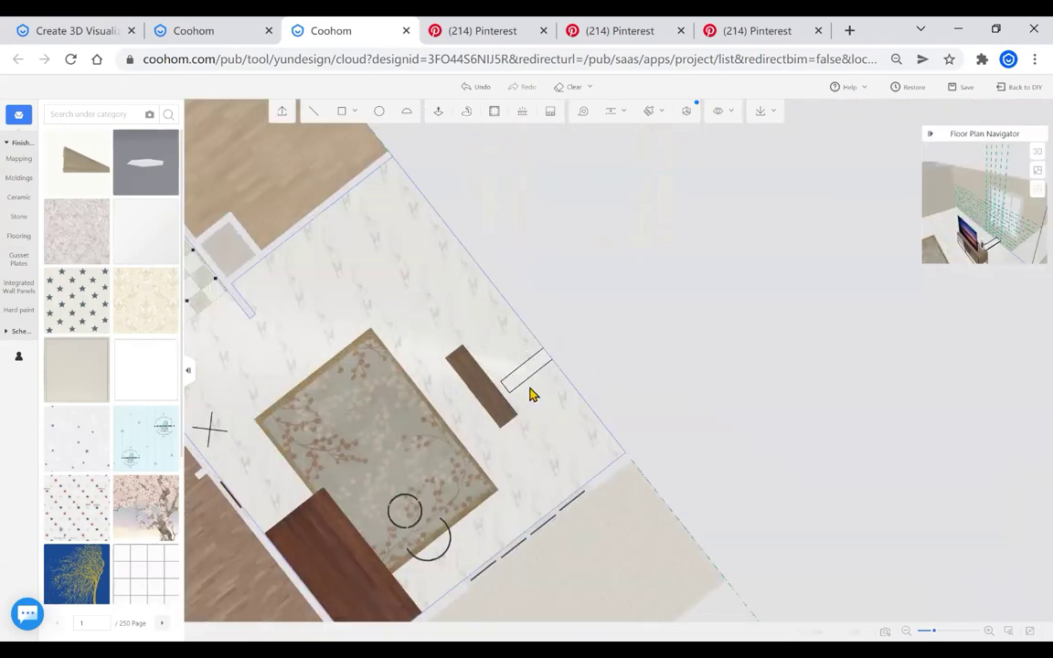
pyautogui.scroll(4, 532, 393)
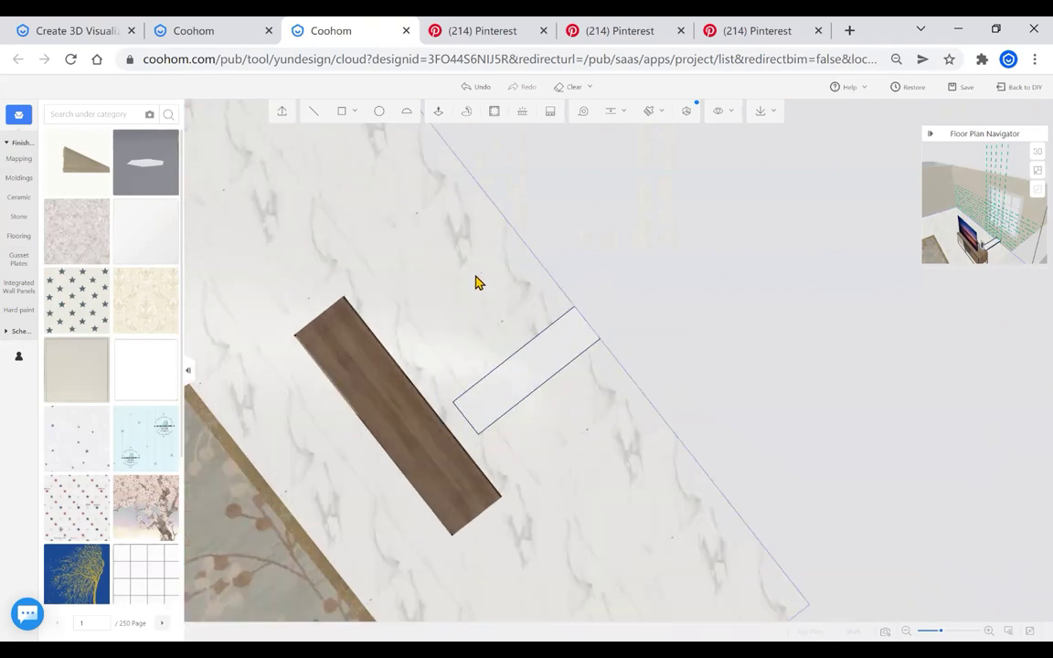
pyautogui.click(503, 416)
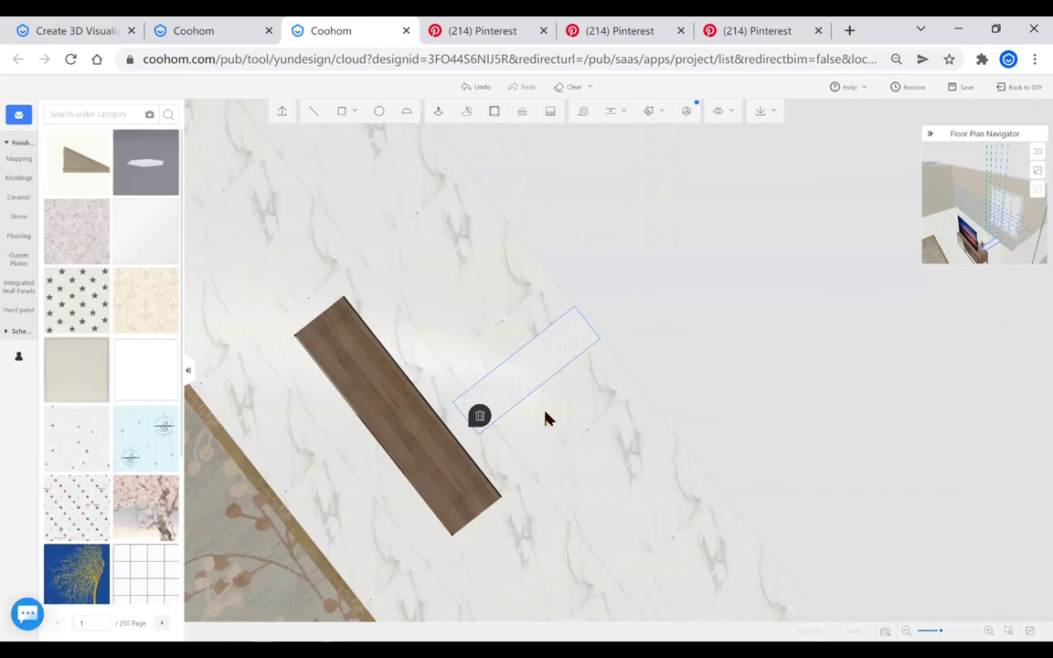
pyautogui.click(545, 418)
pyautogui.click(555, 346)
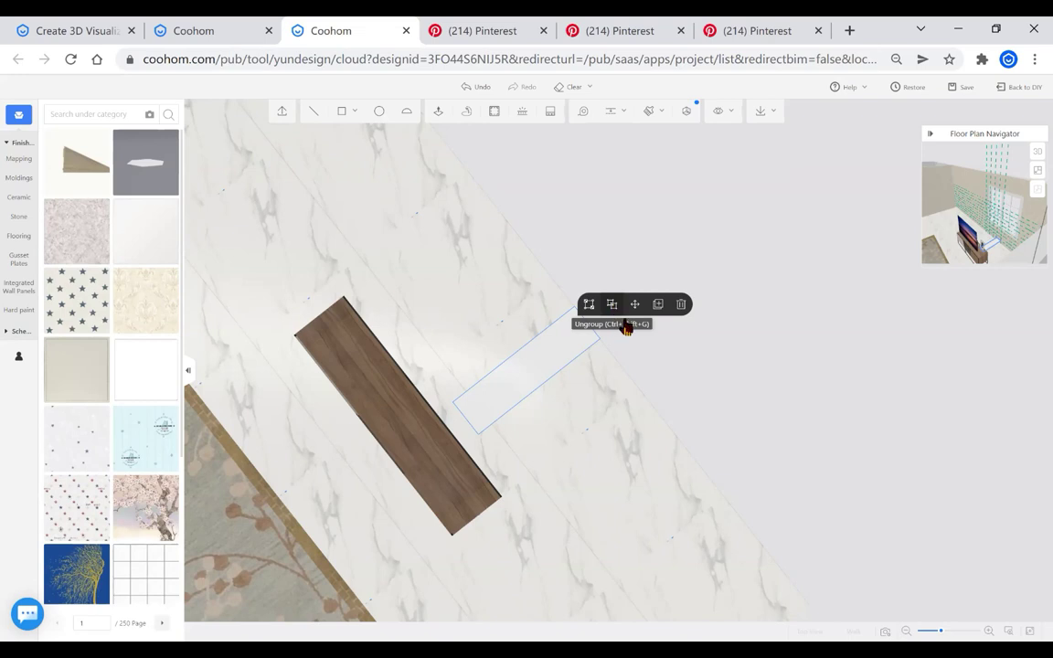
pyautogui.click(545, 381)
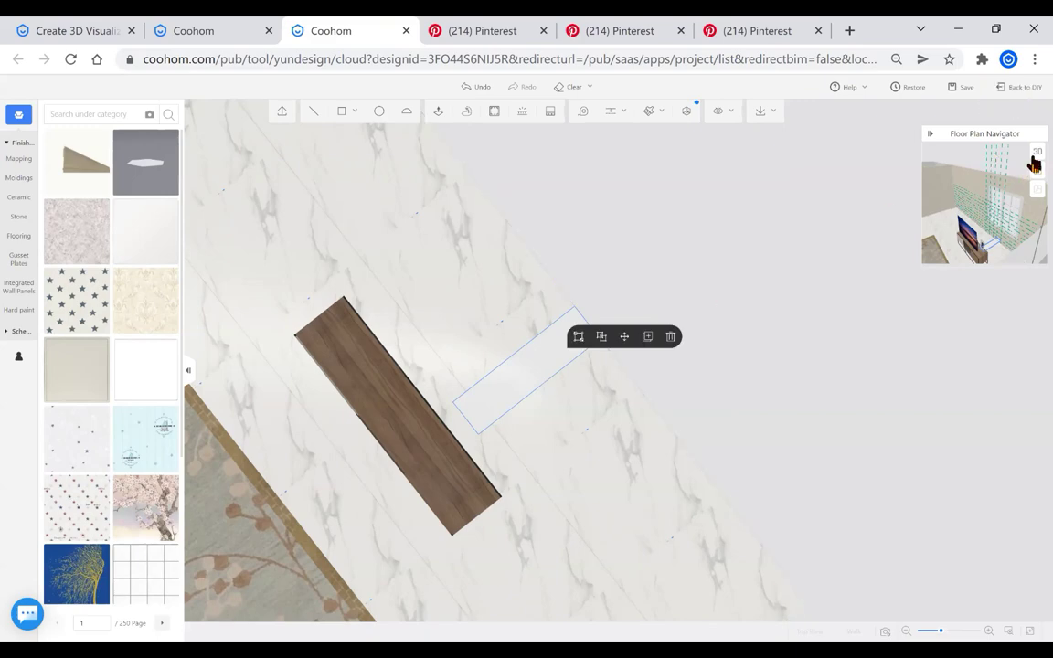
# Duplicate the grouped tread in the 3D view, snapping the copy one step up along the guide grid on the window wall
pyautogui.click(1035, 155)
pyautogui.scroll(2, 600, 573)
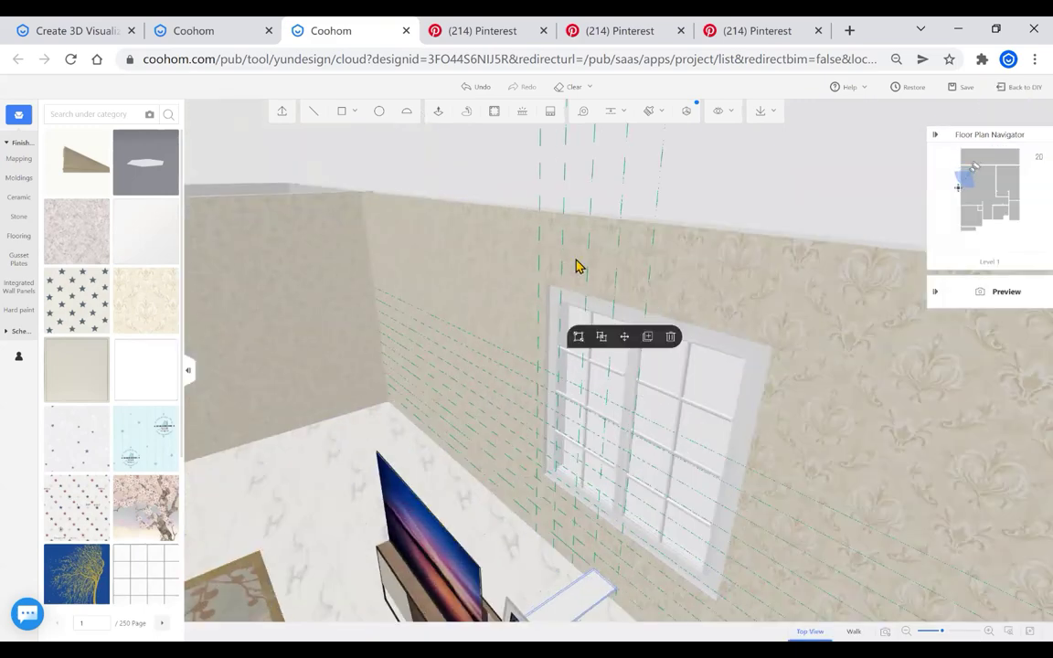
pyautogui.scroll(-3, 600, 282)
pyautogui.scroll(1, 604, 559)
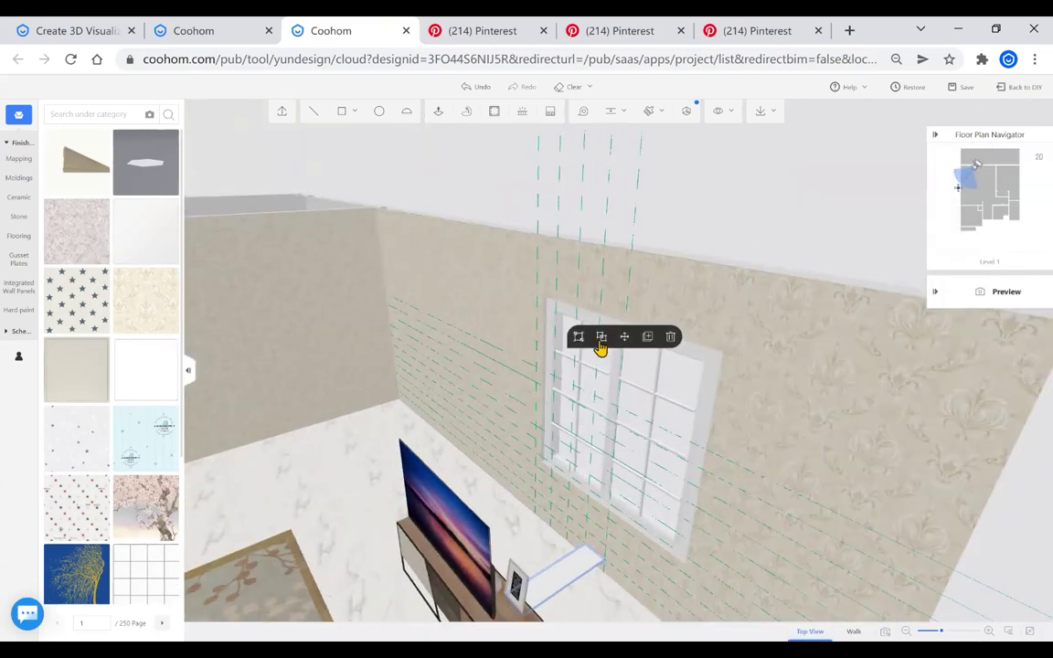
pyautogui.click(646, 342)
pyautogui.click(646, 344)
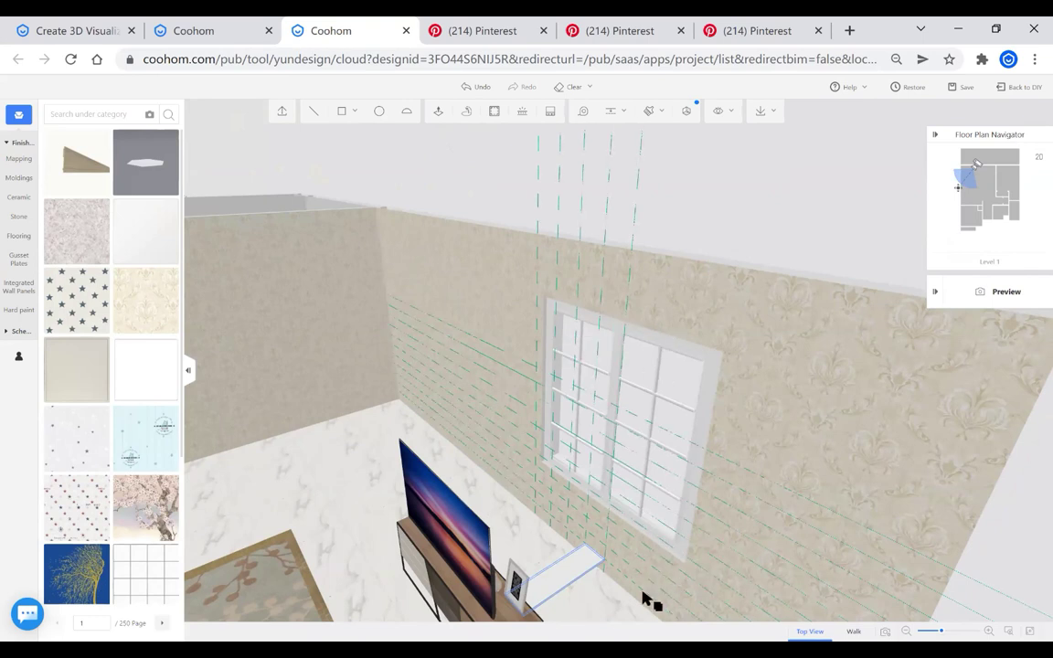
pyautogui.click(606, 559)
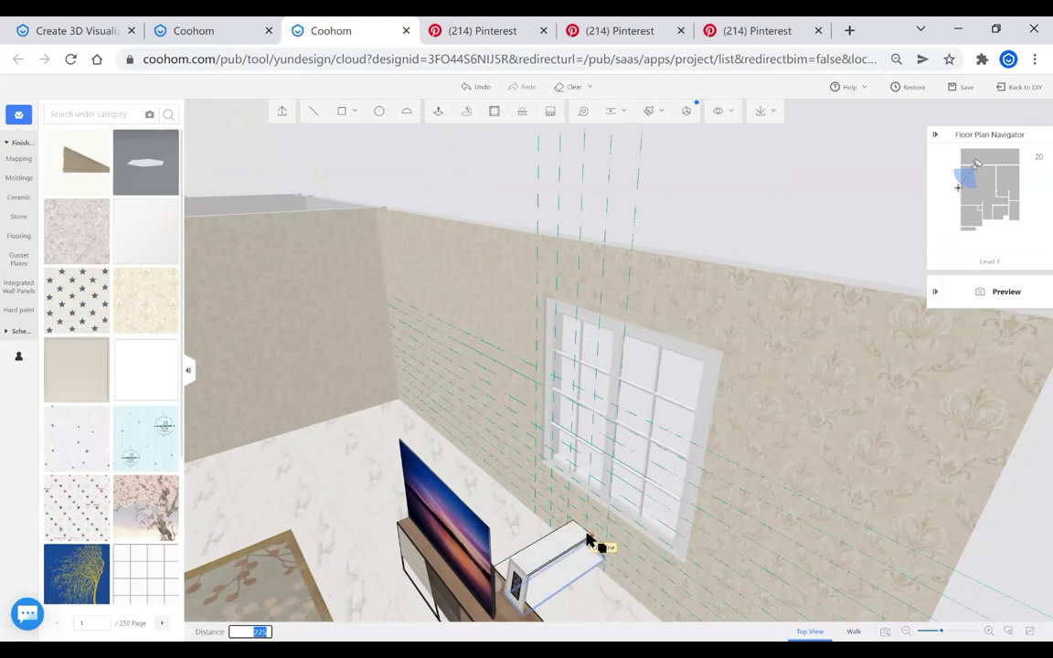
pyautogui.click(588, 533)
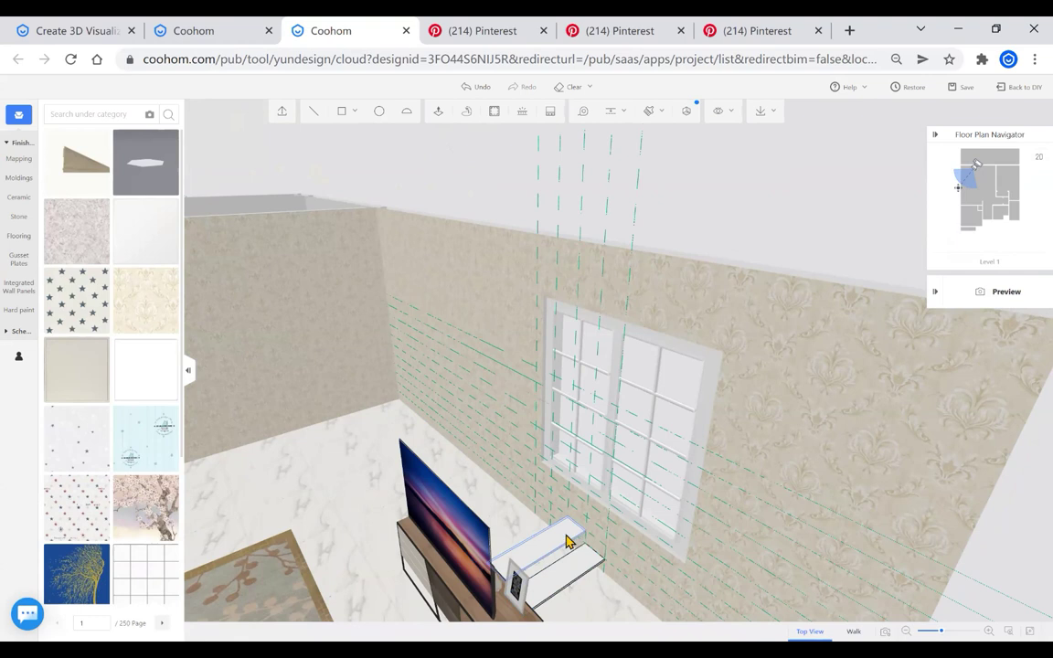
# Select both treads and duplicate them up the guide grid to make four treads
pyautogui.scroll(1, 578, 595)
pyautogui.click(580, 596)
pyautogui.keyDown('ctrl'); pyautogui.click(557, 560); pyautogui.keyUp('ctrl')
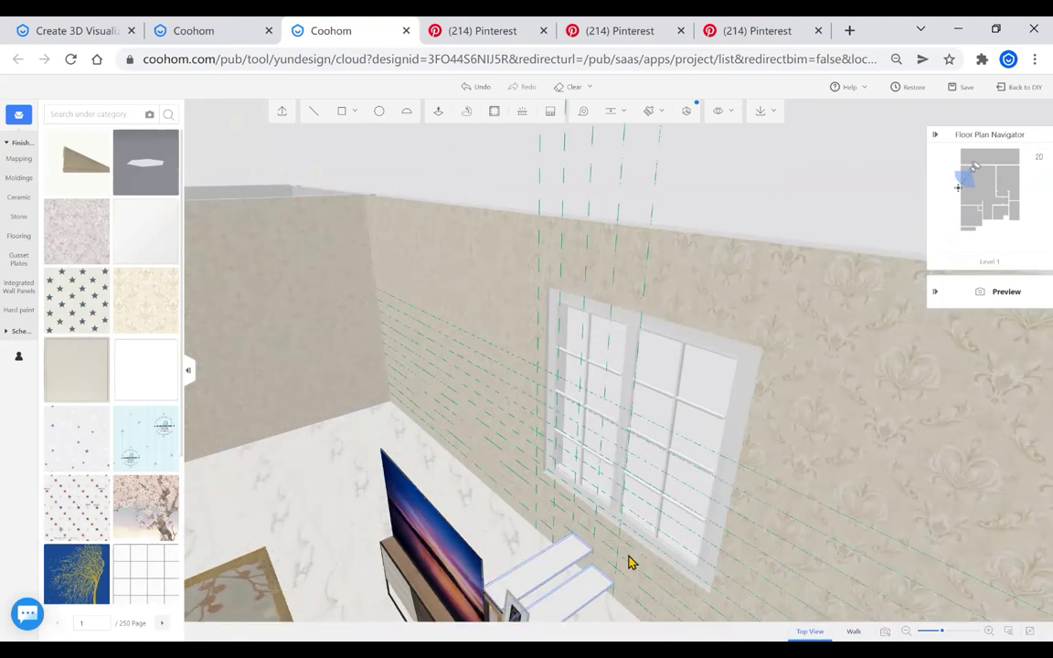
pyautogui.click(629, 562)
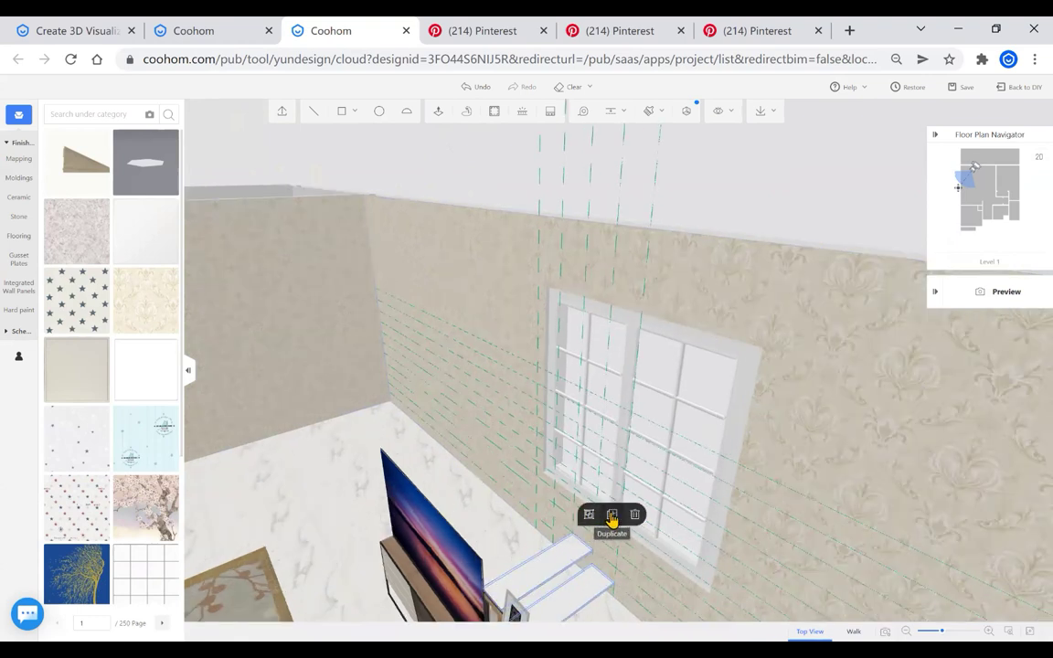
pyautogui.click(612, 517)
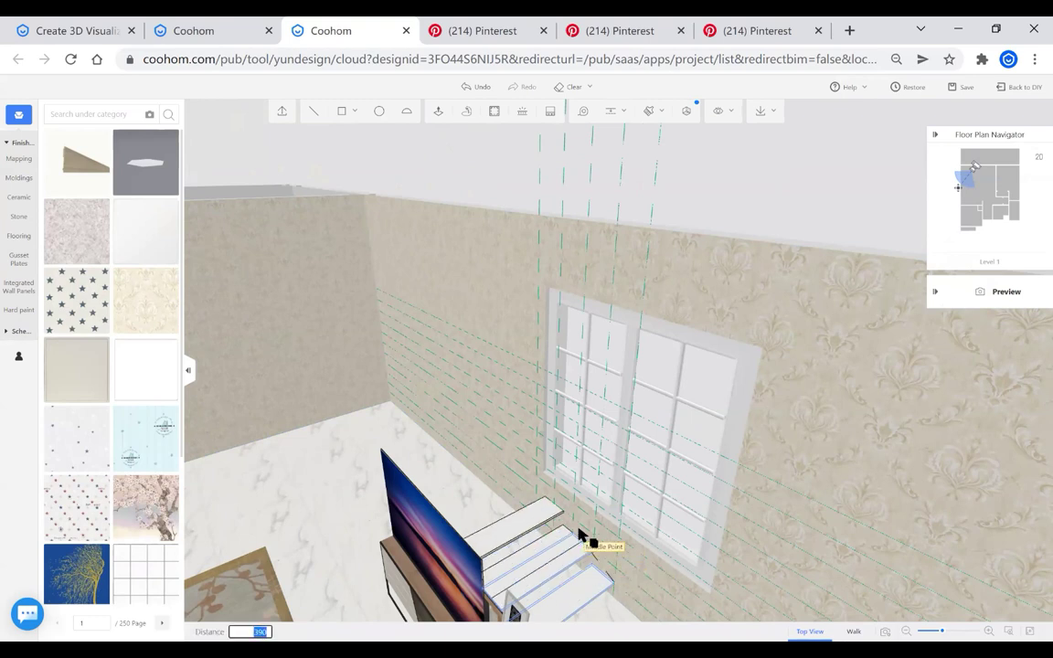
pyautogui.click(567, 523)
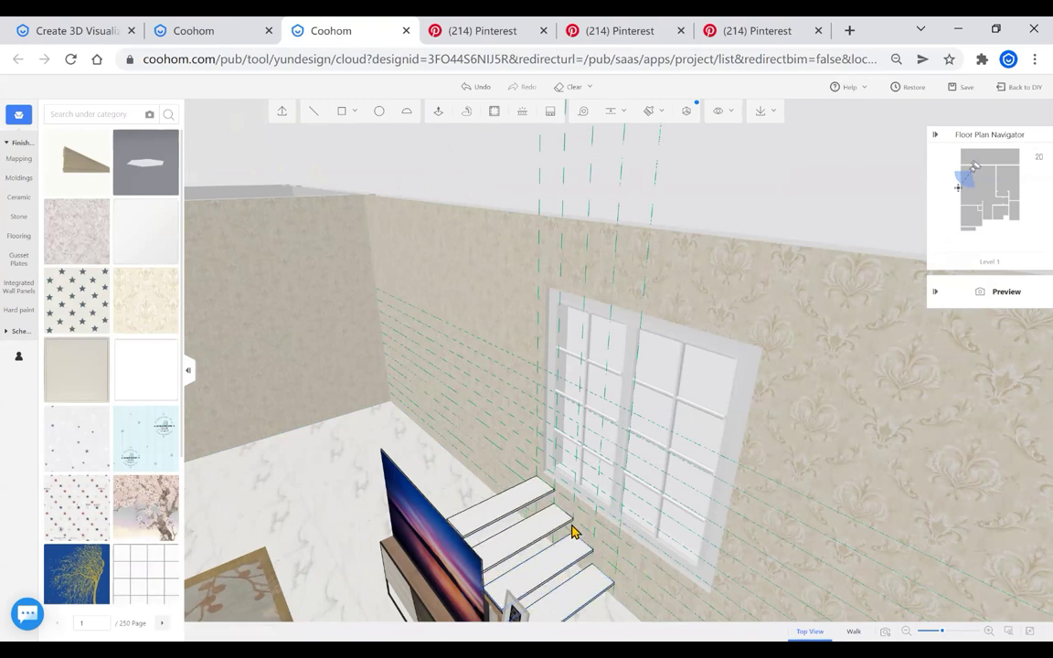
# Duplicate the upper three treads further along the wall to extend the flight to six treads
pyautogui.click(553, 526)
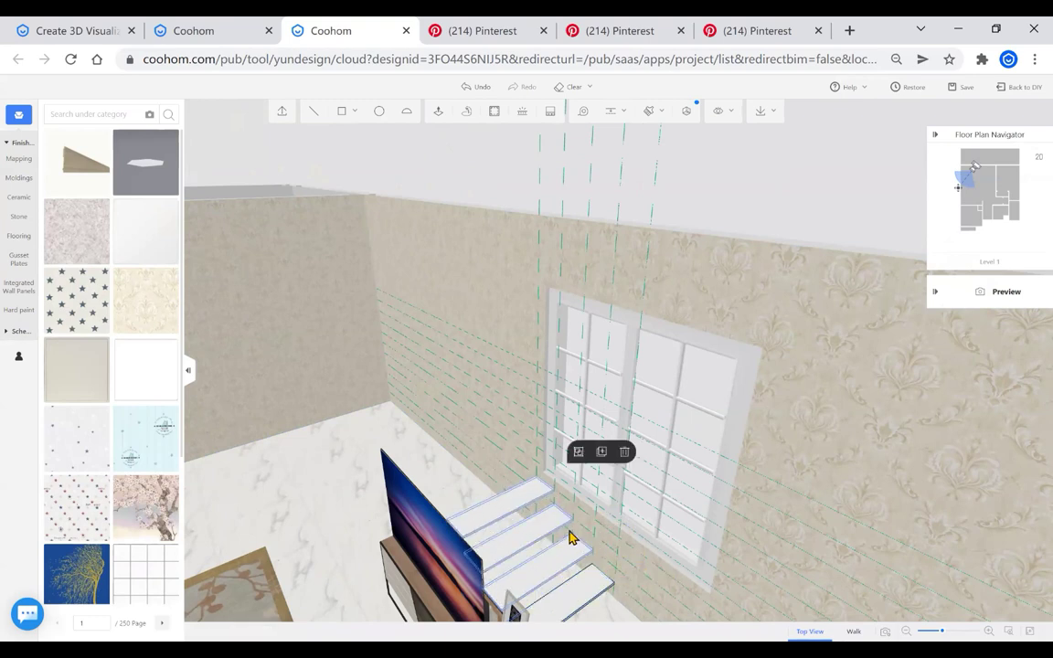
pyautogui.click(601, 453)
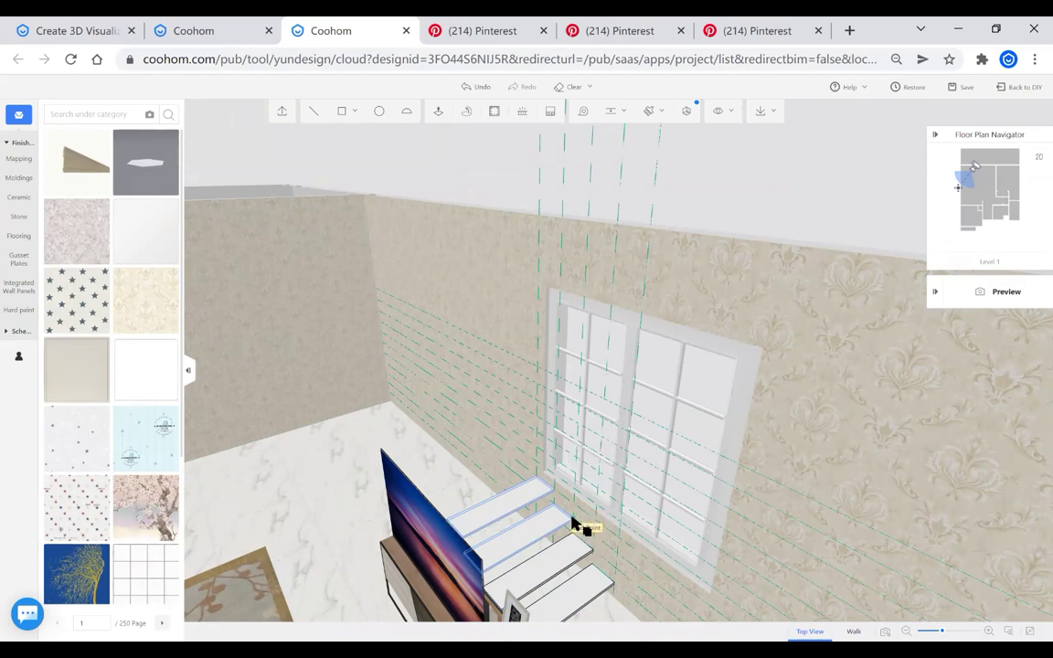
pyautogui.click(538, 477)
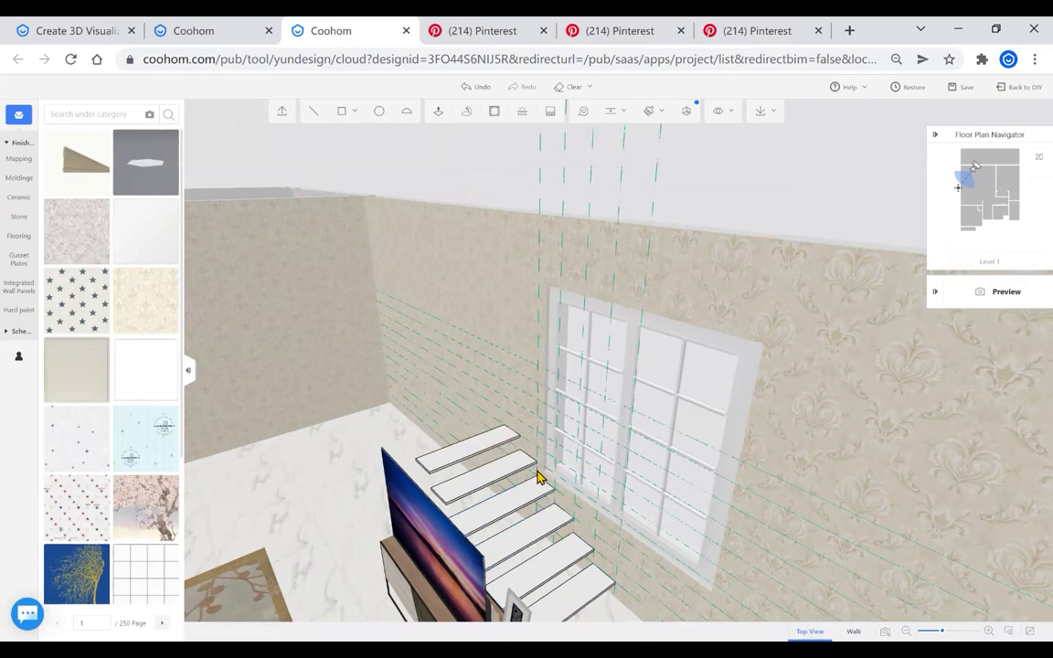
# Select all six treads and duplicate them up the wall, snapping between tread corners to continue the flight
pyautogui.scroll(-3, 516, 413)
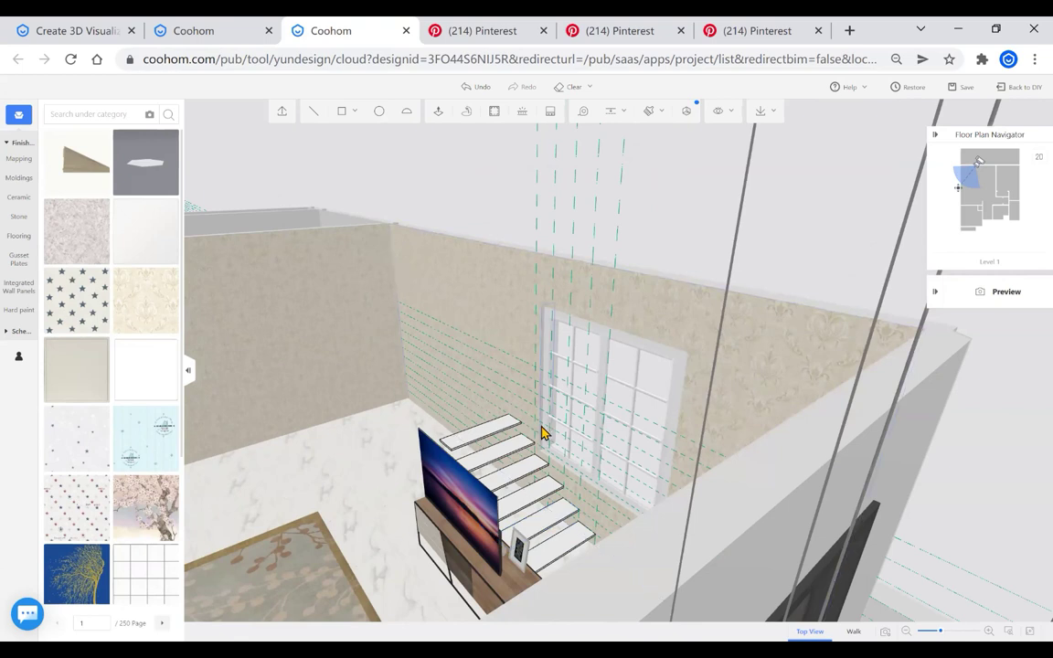
pyautogui.click(559, 544)
pyautogui.keyDown('ctrl'); pyautogui.click(541, 520); pyautogui.keyUp('ctrl')
pyautogui.keyDown('ctrl'); pyautogui.click(529, 493); pyautogui.keyUp('ctrl')
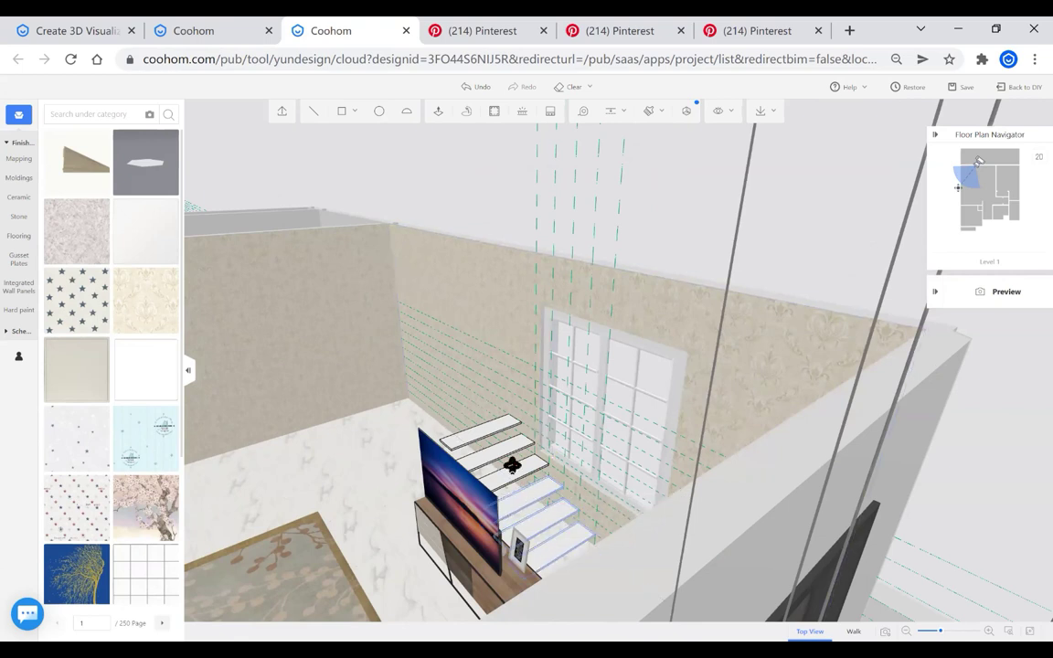
pyautogui.keyDown('ctrl'); pyautogui.click(511, 468); pyautogui.keyUp('ctrl')
pyautogui.keyDown('ctrl'); pyautogui.click(497, 450); pyautogui.keyUp('ctrl')
pyautogui.keyDown('ctrl'); pyautogui.click(485, 426); pyautogui.keyUp('ctrl')
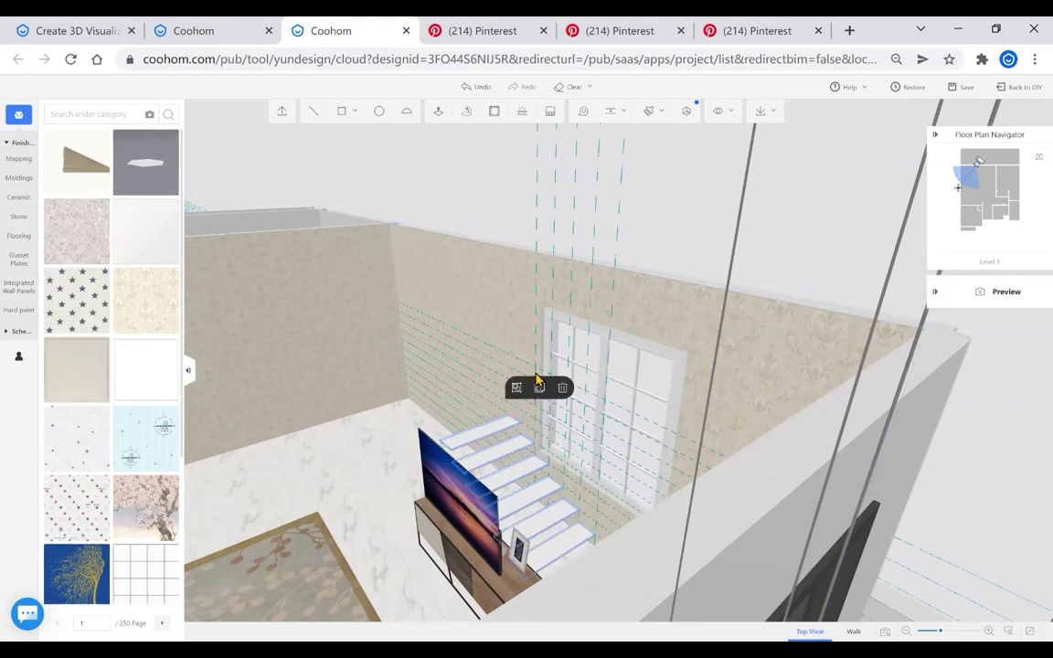
pyautogui.click(539, 392)
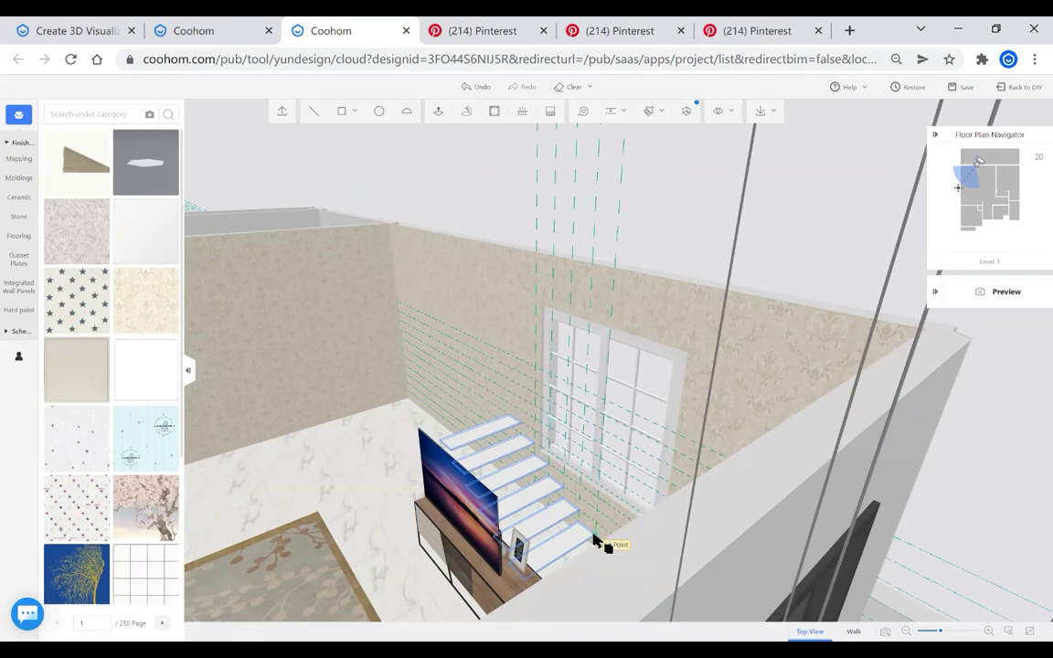
pyautogui.click(595, 535)
pyautogui.click(532, 435)
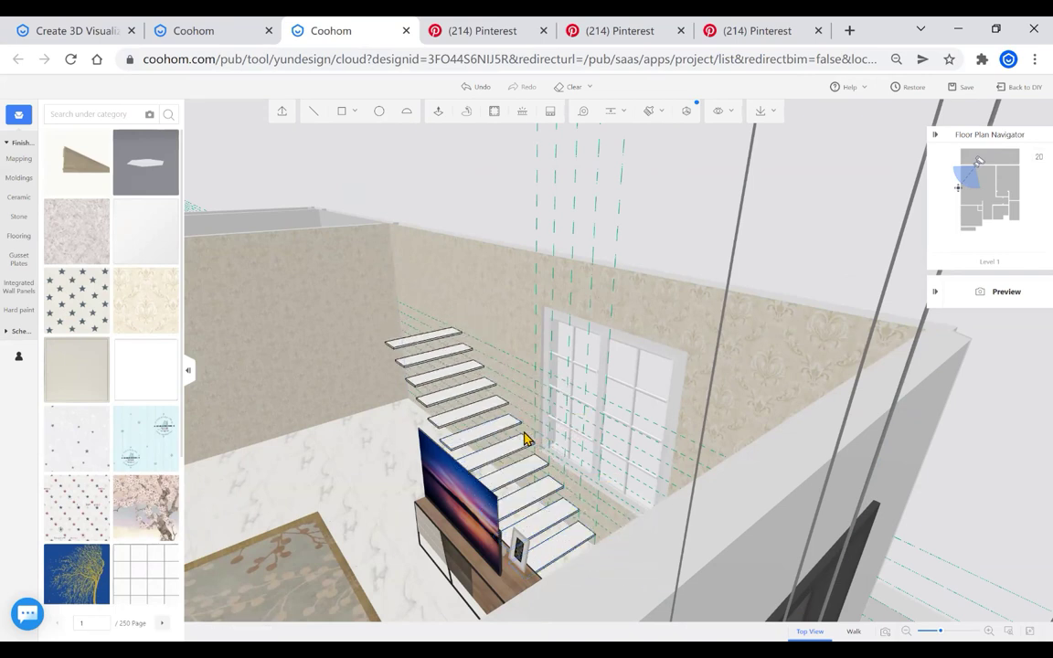
pyautogui.click(442, 367)
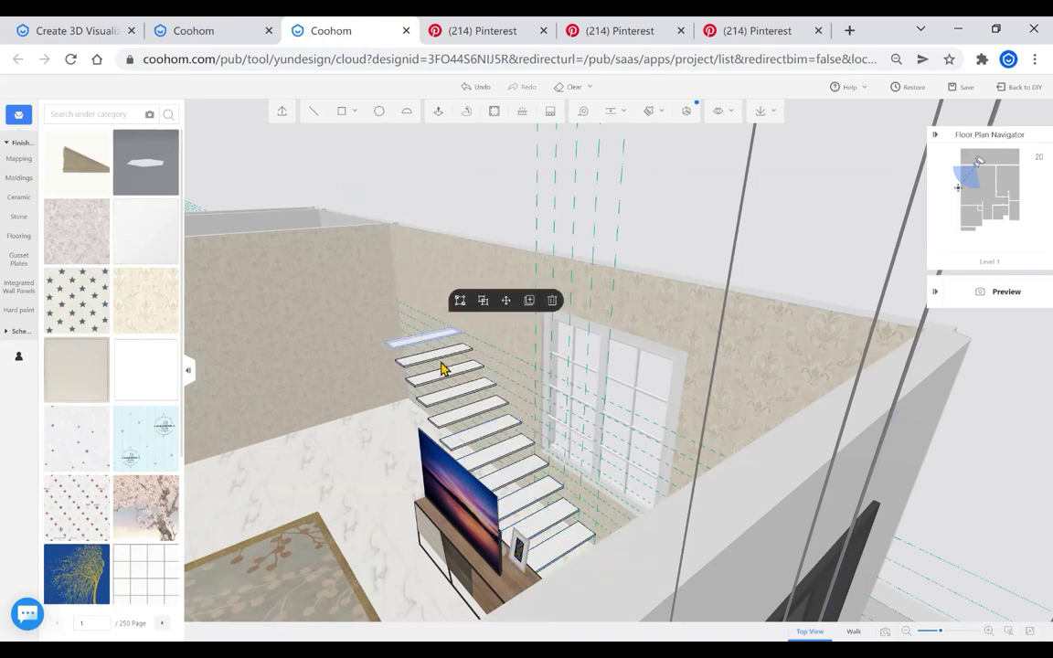
pyautogui.keyDown('ctrl'); pyautogui.click(445, 372); pyautogui.keyUp('ctrl')
pyautogui.keyDown('ctrl'); pyautogui.click(462, 388); pyautogui.keyUp('ctrl')
pyautogui.keyDown('ctrl'); pyautogui.click(470, 409); pyautogui.keyUp('ctrl')
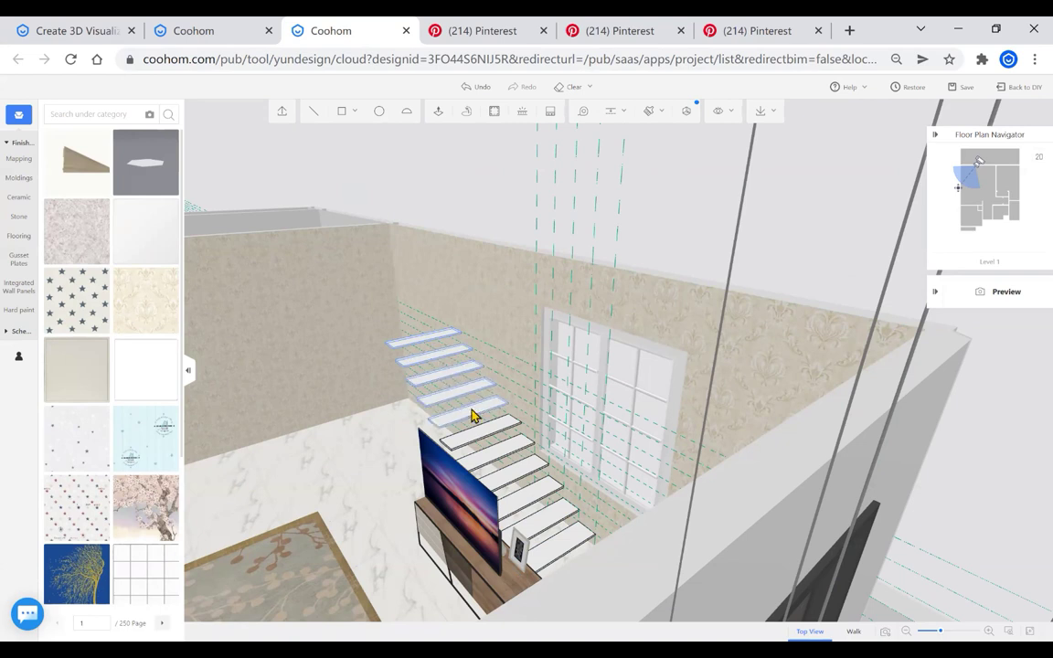
pyautogui.keyDown('ctrl'); pyautogui.click(482, 429); pyautogui.keyUp('ctrl')
pyautogui.click(553, 448)
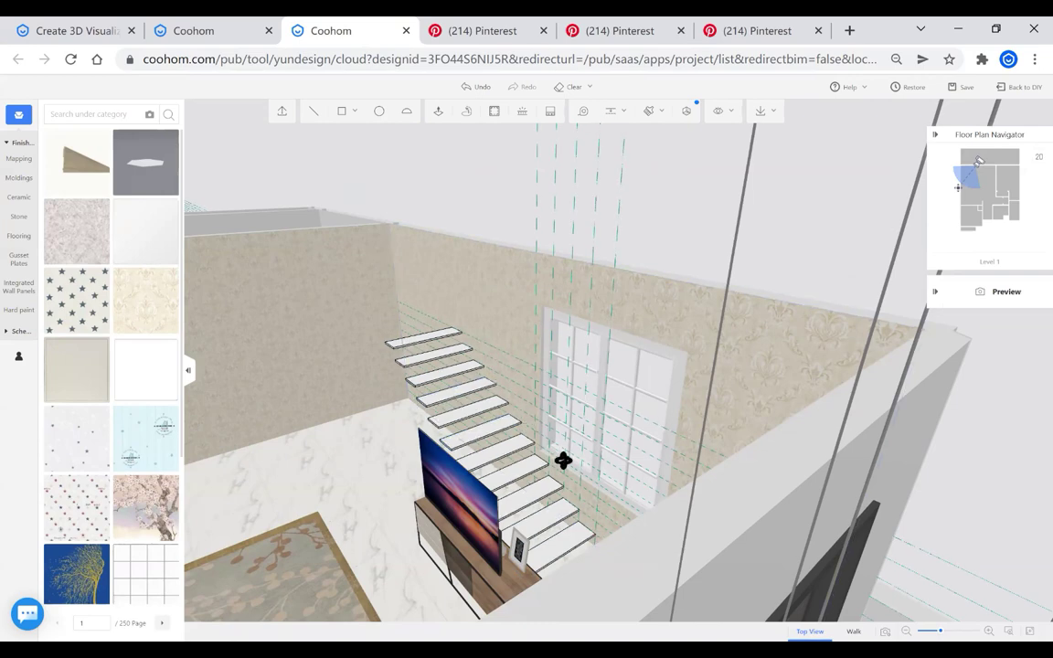
# Select the upper seven treads and duplicate them by their corner points to carry the staircase up to the top of the wall
pyautogui.moveTo(564, 461); pyautogui.dragTo(604, 448, button='middle')
pyautogui.moveTo(604, 448); pyautogui.dragTo(444, 416)
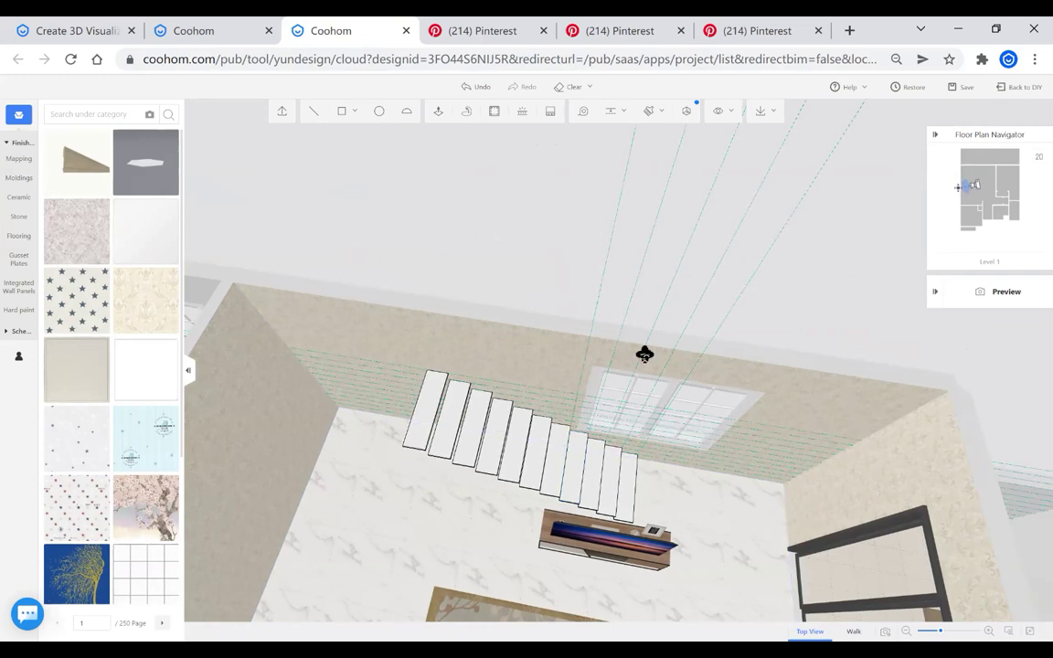
pyautogui.moveTo(618, 498); pyautogui.dragTo(395, 292)
pyautogui.moveTo(546, 430); pyautogui.dragTo(344, 326)
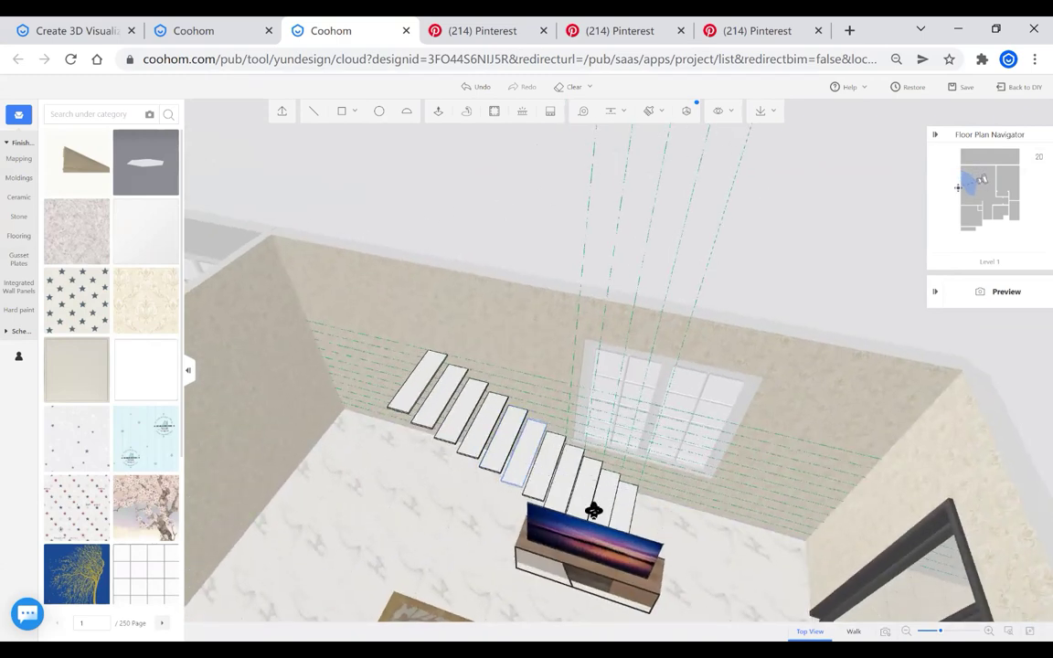
pyautogui.moveTo(530, 454); pyautogui.dragTo(553, 544)
pyautogui.scroll(1, 558, 539)
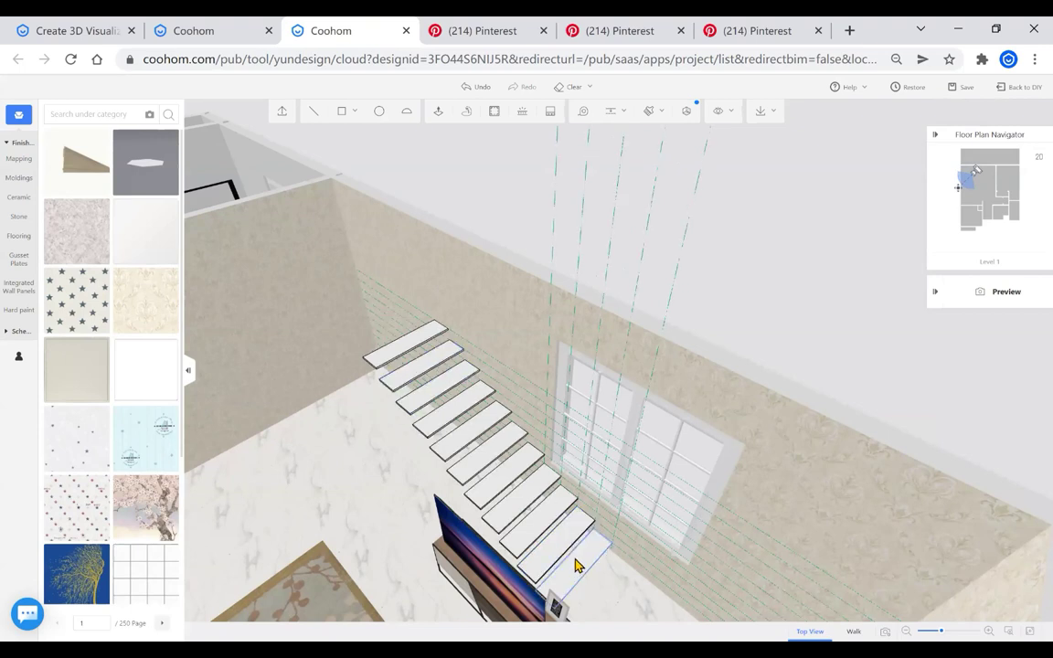
pyautogui.click(405, 344)
pyautogui.keyDown('ctrl'); pyautogui.click(417, 365); pyautogui.keyUp('ctrl')
pyautogui.keyDown('ctrl'); pyautogui.click(436, 393); pyautogui.keyUp('ctrl')
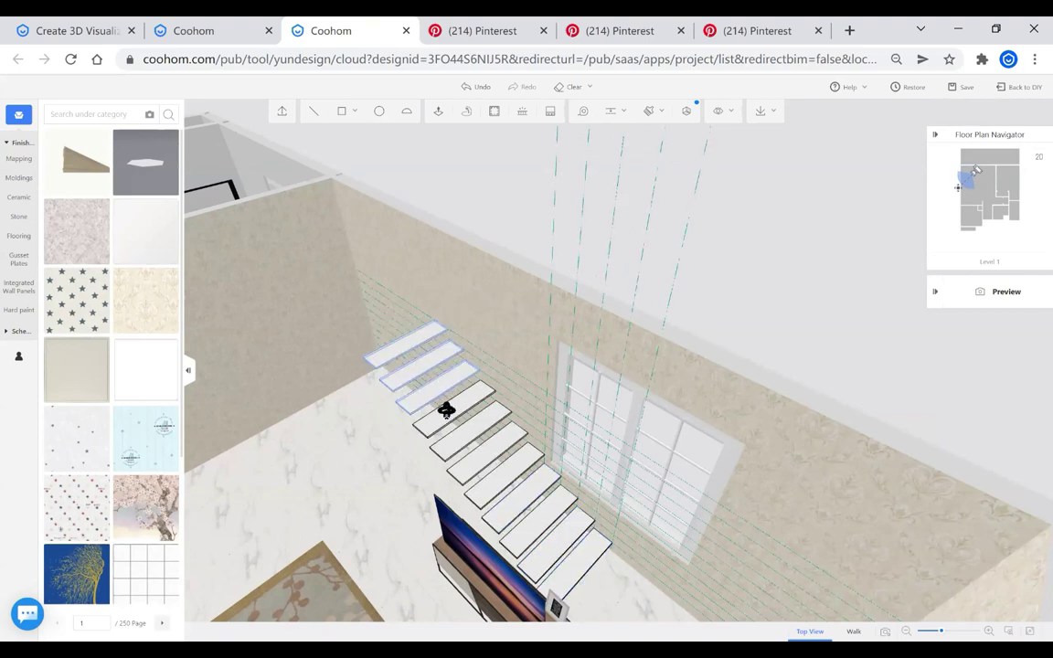
pyautogui.keyDown('ctrl'); pyautogui.click(446, 411); pyautogui.keyUp('ctrl')
pyautogui.keyDown('ctrl'); pyautogui.click(470, 437); pyautogui.keyUp('ctrl')
pyautogui.keyDown('ctrl'); pyautogui.click(488, 457); pyautogui.keyUp('ctrl')
pyautogui.keyDown('ctrl'); pyautogui.click(501, 480); pyautogui.keyUp('ctrl')
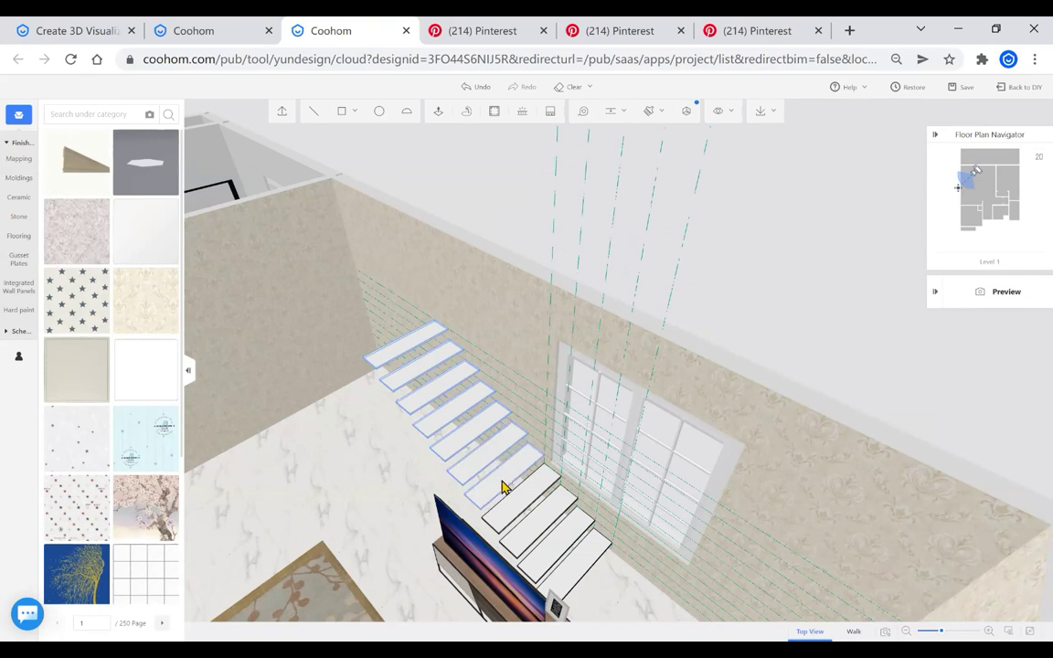
pyautogui.click(579, 88)
pyautogui.click(533, 440)
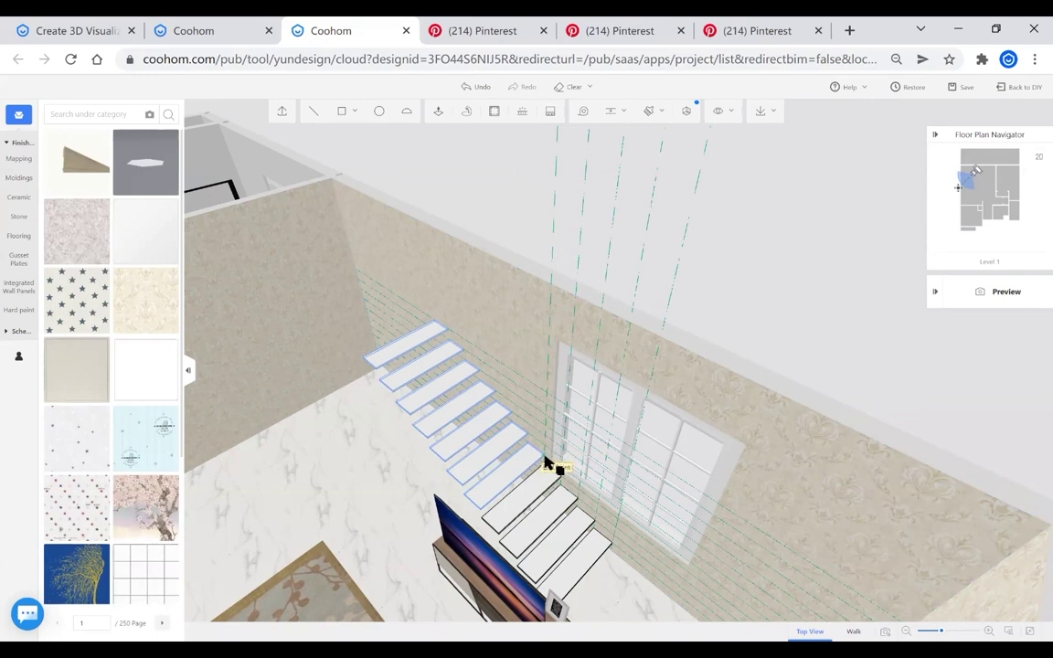
pyautogui.click(454, 334)
# Leave the construction modelling mode for the main design view and examine the floating staircase within the whole house
pyautogui.scroll(-5, 545, 304)
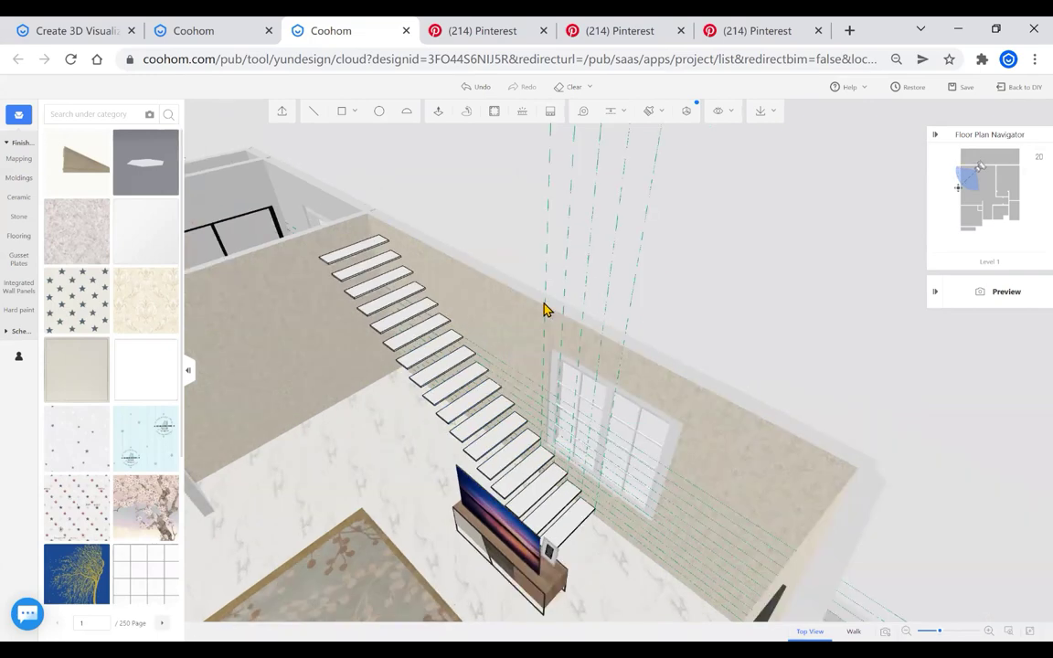
pyautogui.moveTo(780, 323); pyautogui.dragTo(666, 469)
pyautogui.click(665, 468)
pyautogui.moveTo(619, 205); pyautogui.dragTo(482, 400)
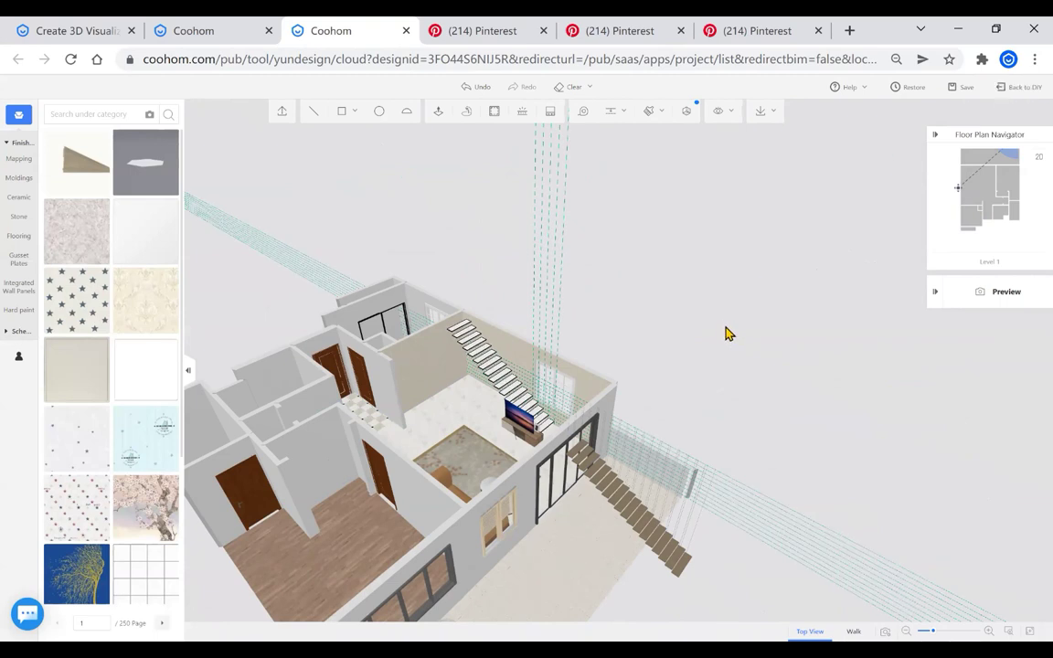
pyautogui.click(1024, 88)
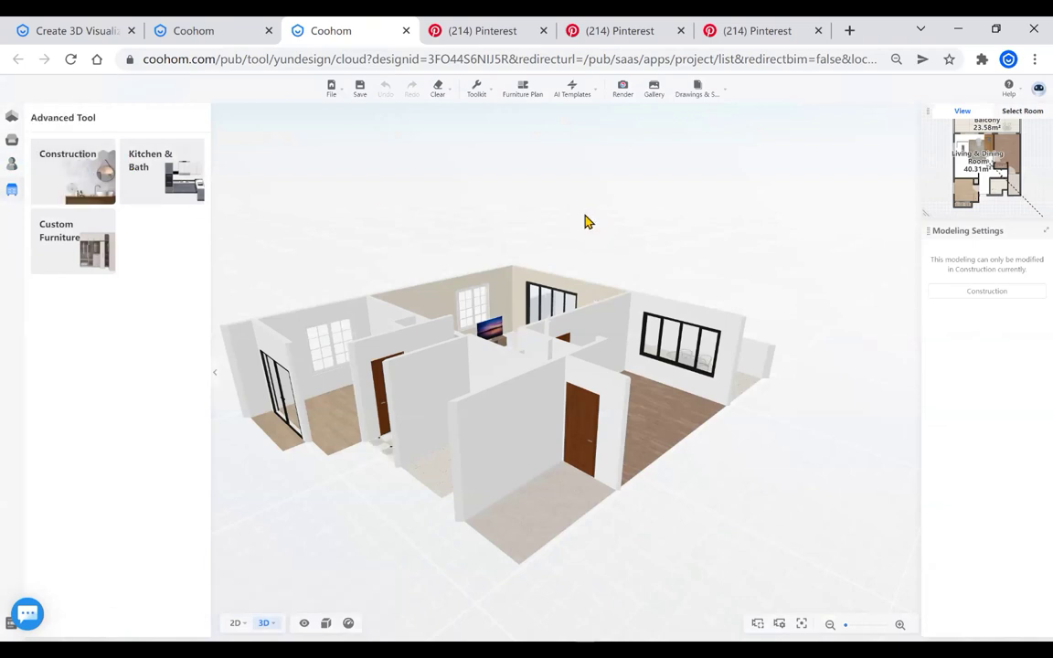
pyautogui.moveTo(621, 216); pyautogui.dragTo(395, 266)
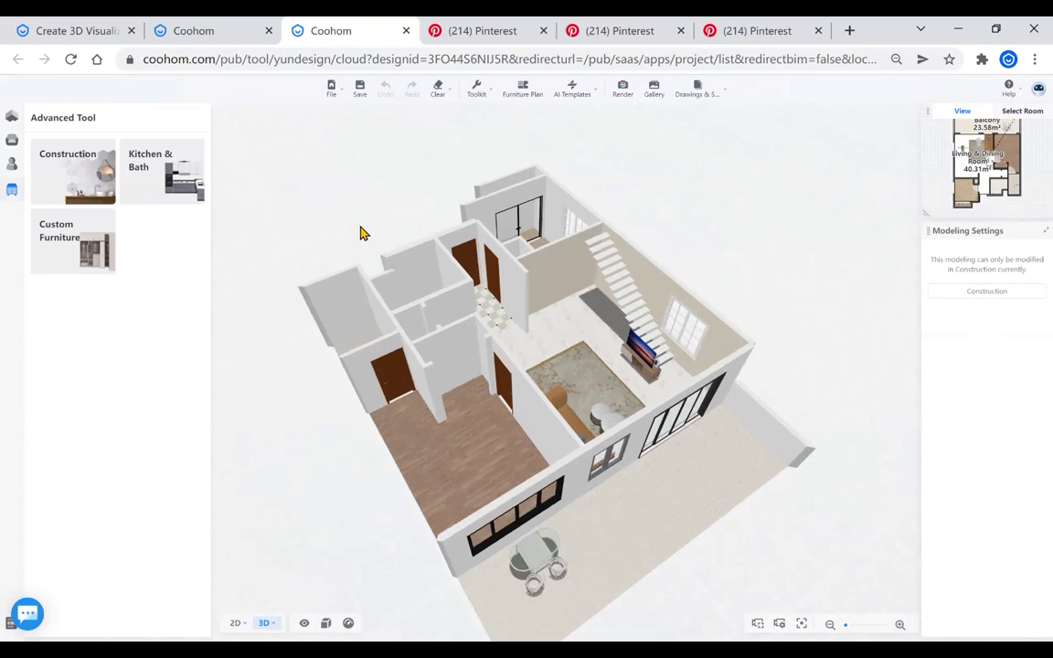
pyautogui.scroll(-3, 302, 311)
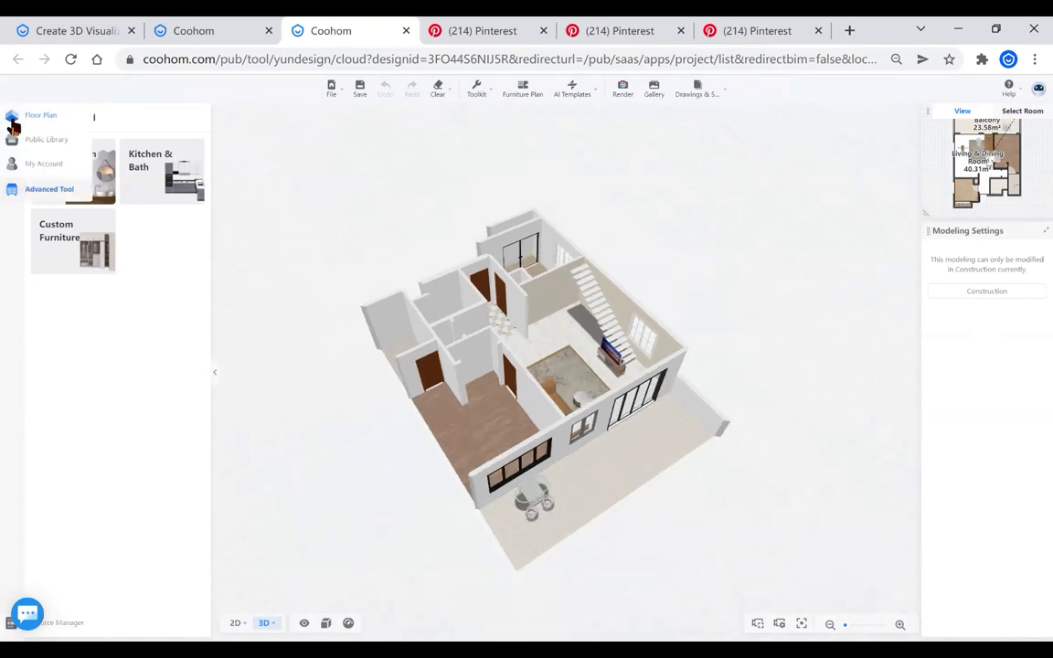
pyautogui.moveTo(16, 151)
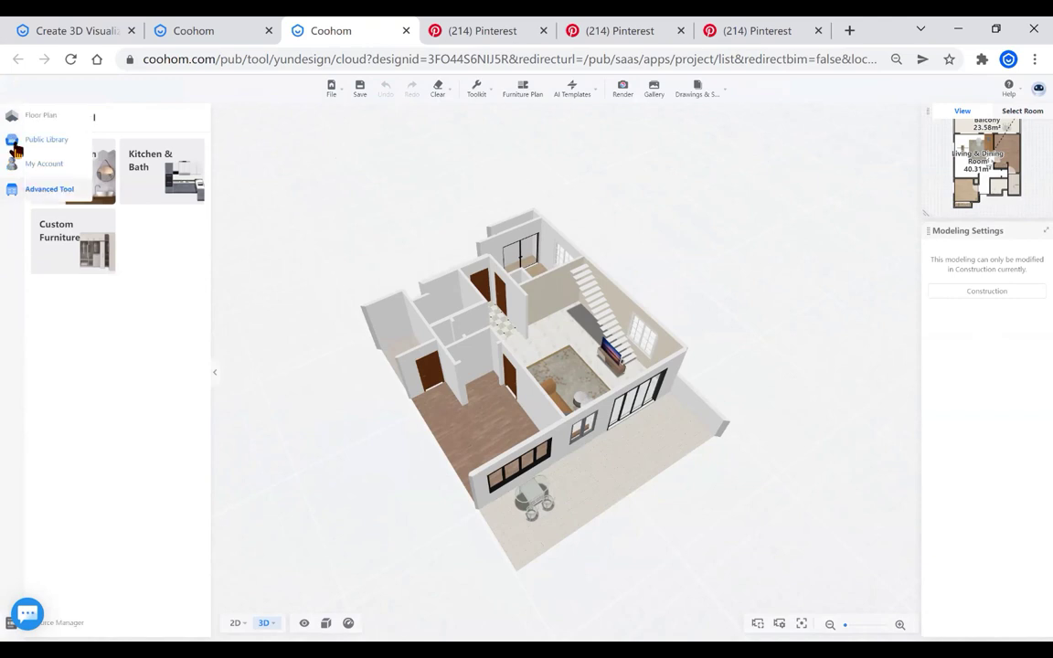